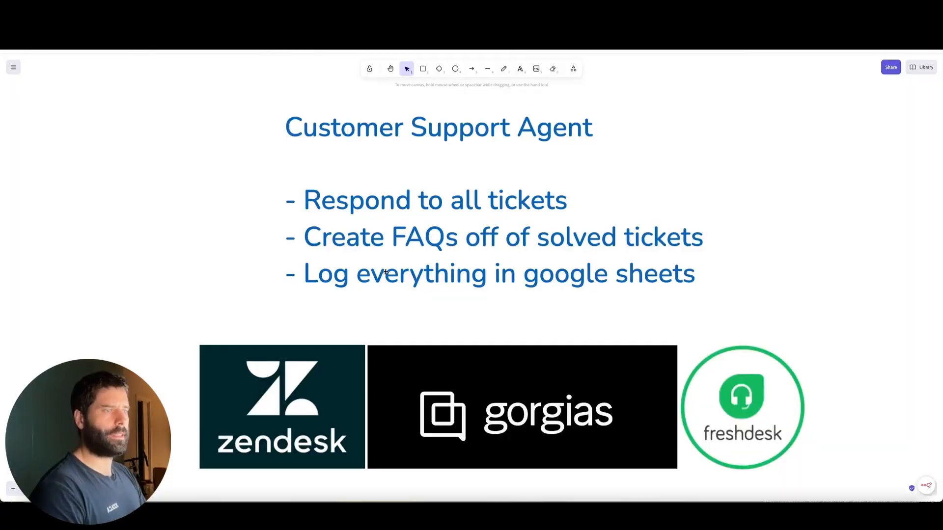
{"action": "mouse_move", "coordinate": [224, 294]}
{"action": "left_mouse_down"}
{"action": "mouse_move", "coordinate": [225, 369]}
{"action": "mouse_move", "coordinate": [613, 372]}
{"action": "mouse_move", "coordinate": [722, 387]}
{"action": "left_mouse_up"}
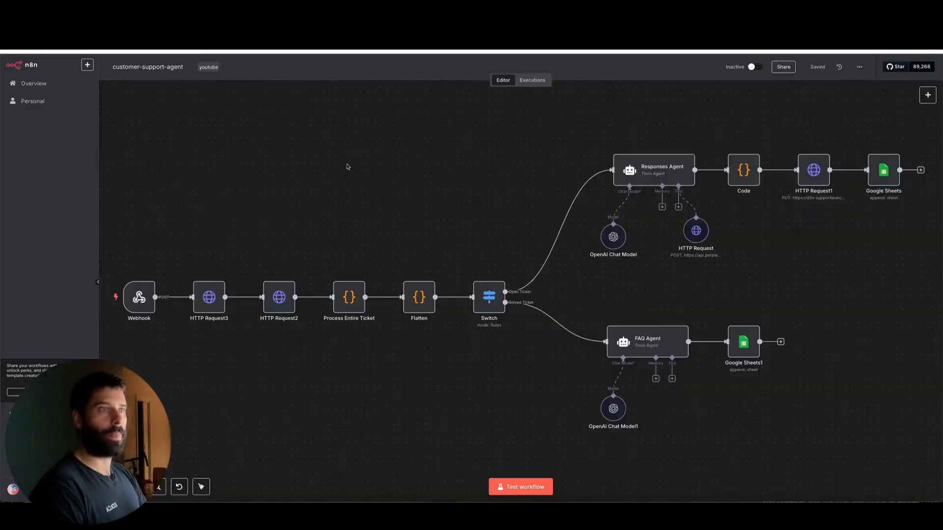
{"action": "mouse_move", "coordinate": [354, 124]}
{"action": "left_mouse_down"}
{"action": "mouse_move", "coordinate": [204, 278]}
{"action": "mouse_move", "coordinate": [344, 268]}
{"action": "mouse_move", "coordinate": [212, 278]}
{"action": "mouse_move", "coordinate": [237, 270]}
{"action": "mouse_move", "coordinate": [492, 272]}
{"action": "mouse_move", "coordinate": [503, 292]}
{"action": "mouse_move", "coordinate": [617, 162]}
{"action": "left_mouse_up"}
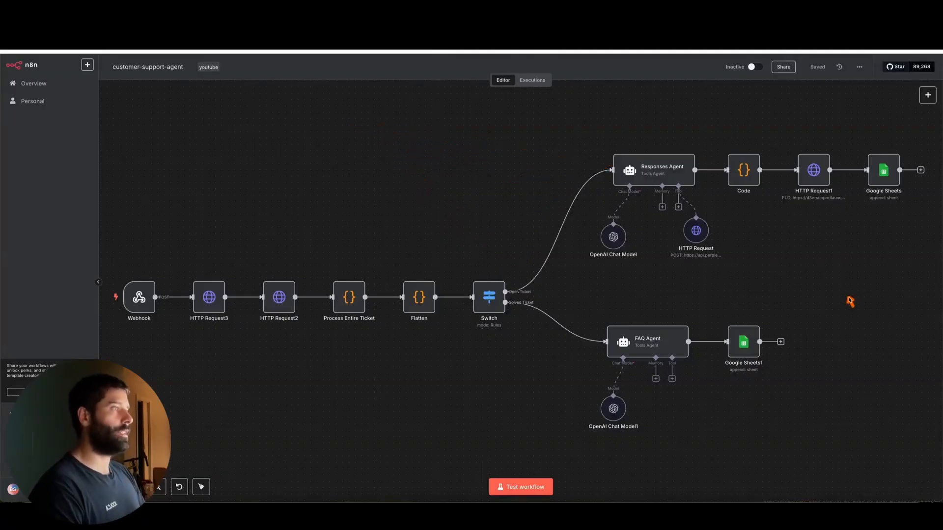
{"action": "left_click_drag", "start_coordinate": [852, 306], "coordinate": [813, 190]}
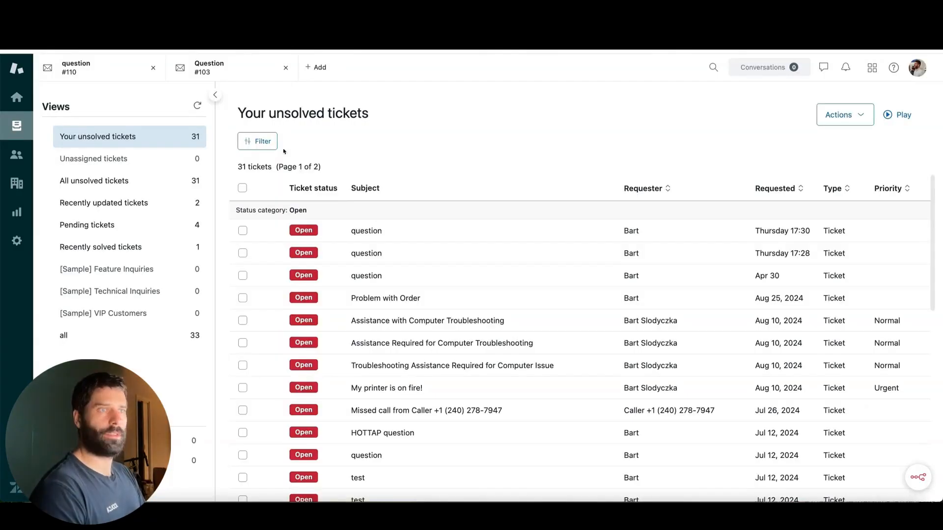
Step: Open the newest "question" ticket from the unsolved tickets list and read its thread through to the latest public reply
{"action": "left_click", "coordinate": [402, 231]}
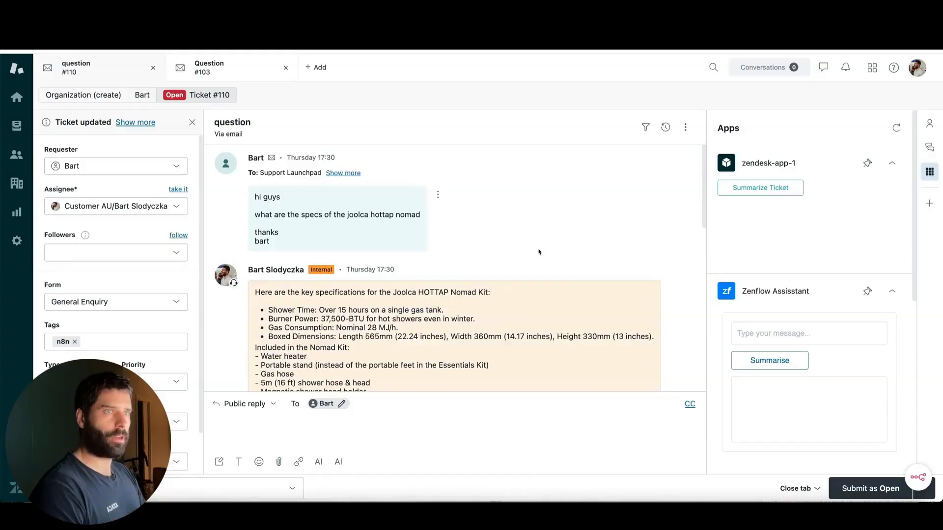
{"action": "left_click_drag", "start_coordinate": [631, 219], "coordinate": [425, 215]}
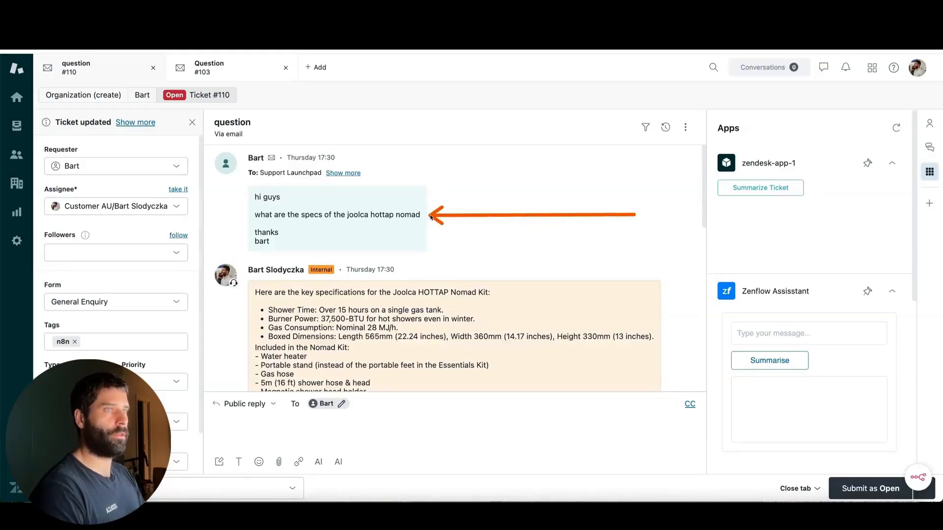
{"action": "scroll", "coordinate": [455, 301], "scroll_direction": "down", "scroll_amount": 5}
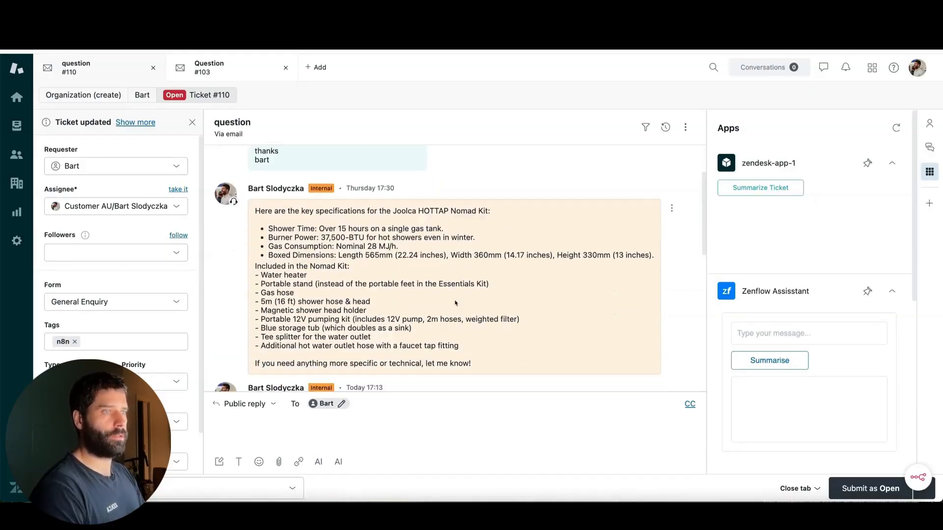
{"action": "scroll", "coordinate": [455, 301], "scroll_direction": "down", "scroll_amount": 7}
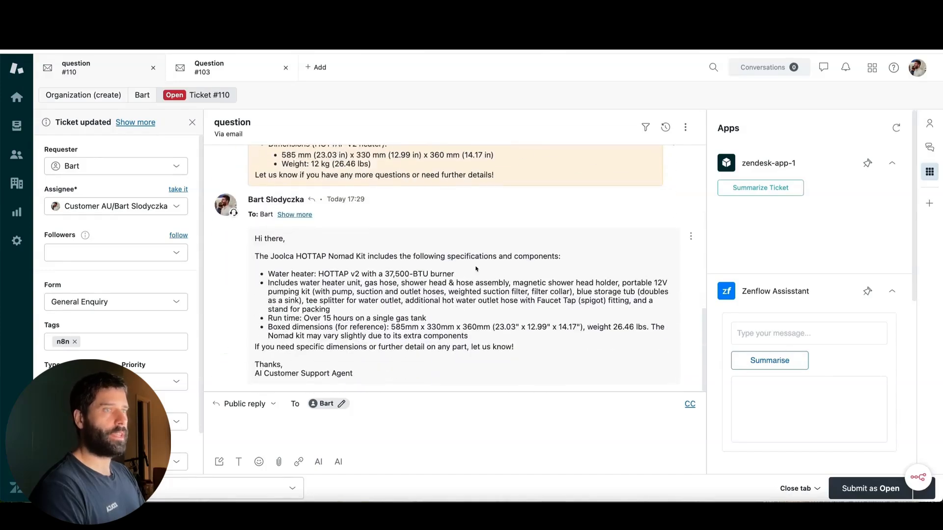
{"action": "mouse_move", "coordinate": [503, 153]}
{"action": "left_mouse_down"}
{"action": "mouse_move", "coordinate": [363, 252]}
{"action": "mouse_move", "coordinate": [322, 334]}
{"action": "mouse_move", "coordinate": [417, 300]}
{"action": "mouse_move", "coordinate": [403, 276]}
{"action": "left_mouse_up"}
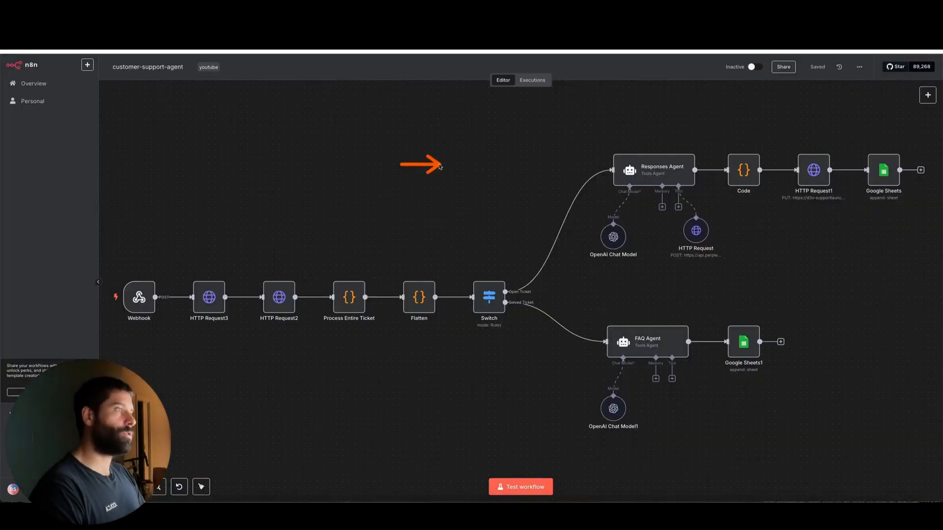
{"action": "left_click_drag", "start_coordinate": [592, 183], "coordinate": [817, 169]}
{"action": "left_click_drag", "start_coordinate": [883, 295], "coordinate": [885, 175]}
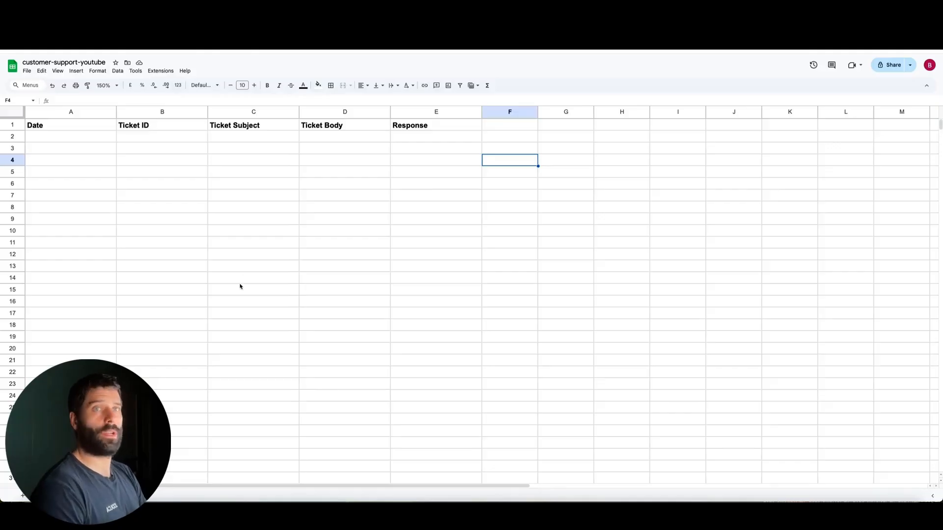
{"action": "mouse_move", "coordinate": [241, 287]}
{"action": "left_mouse_down"}
{"action": "mouse_move", "coordinate": [78, 147]}
{"action": "mouse_move", "coordinate": [325, 143]}
{"action": "left_mouse_up"}
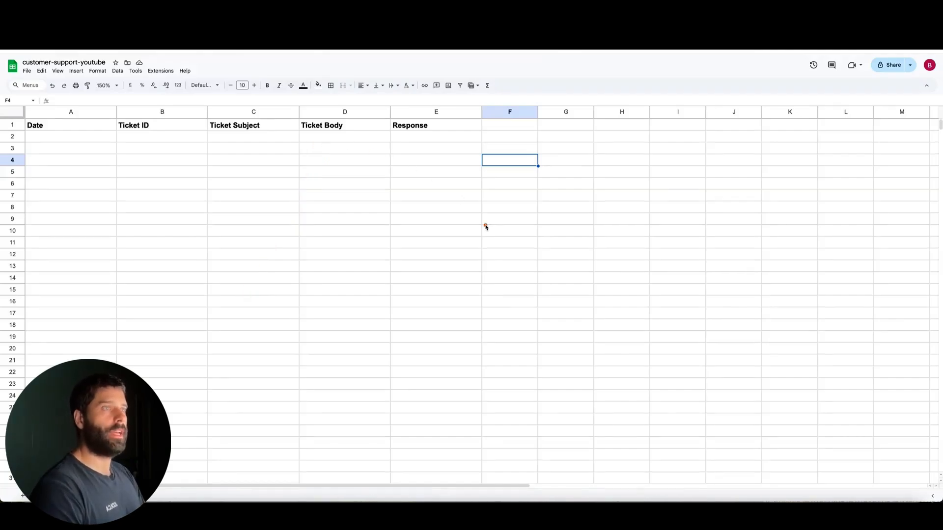
{"action": "left_click_drag", "start_coordinate": [486, 227], "coordinate": [444, 143]}
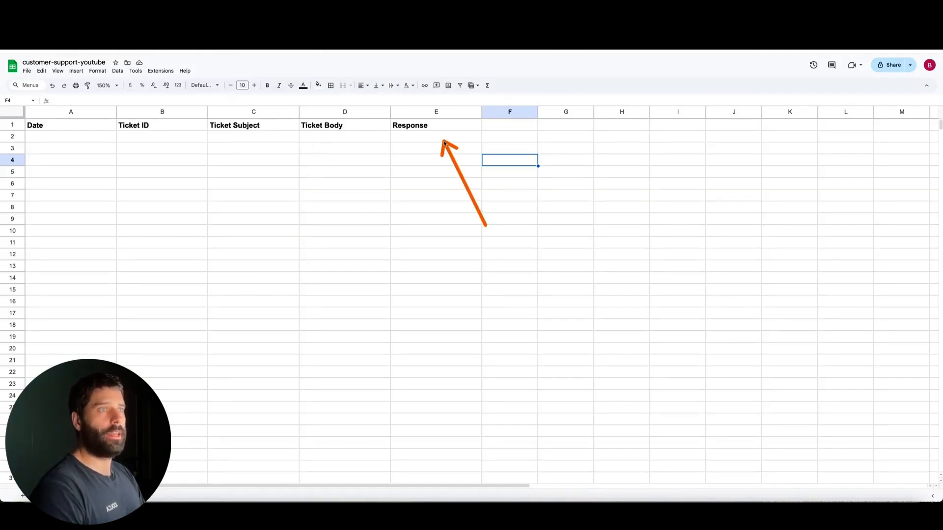
{"action": "mouse_move", "coordinate": [670, 139]}
{"action": "left_mouse_down"}
{"action": "mouse_move", "coordinate": [488, 143]}
{"action": "mouse_move", "coordinate": [472, 272]}
{"action": "left_mouse_up"}
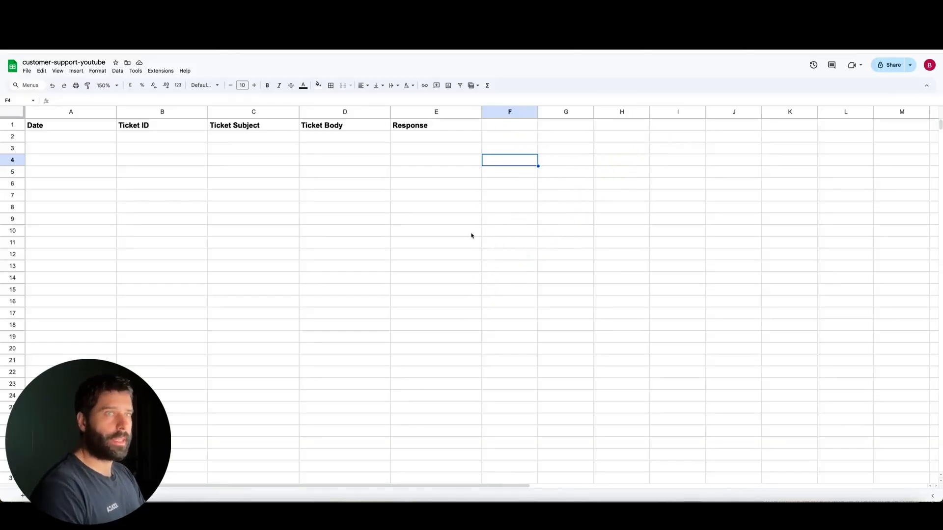
{"action": "scroll", "coordinate": [471, 235], "scroll_direction": "down", "scroll_amount": 6}
{"action": "scroll", "coordinate": [471, 236], "scroll_direction": "up", "scroll_amount": 6}
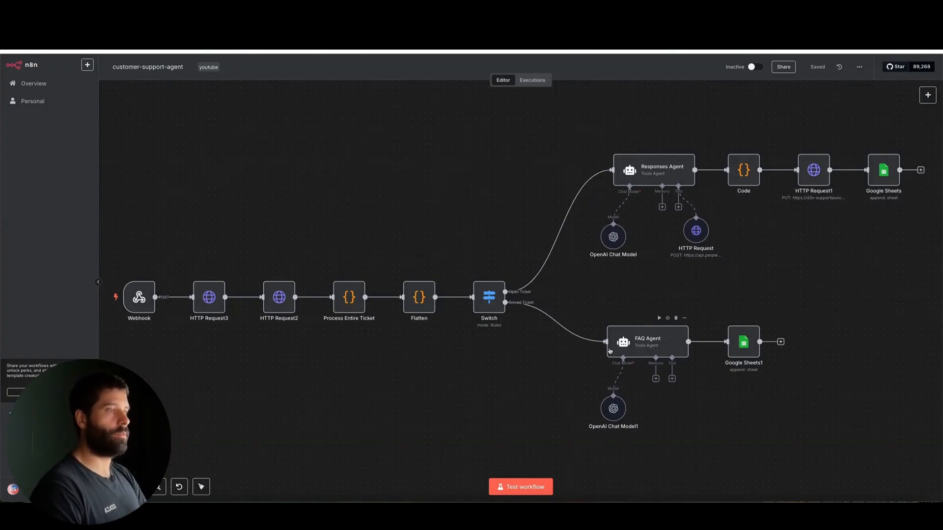
{"action": "mouse_move", "coordinate": [518, 403]}
{"action": "left_mouse_down"}
{"action": "mouse_move", "coordinate": [501, 307]}
{"action": "mouse_move", "coordinate": [570, 319]}
{"action": "mouse_move", "coordinate": [635, 346]}
{"action": "left_mouse_up"}
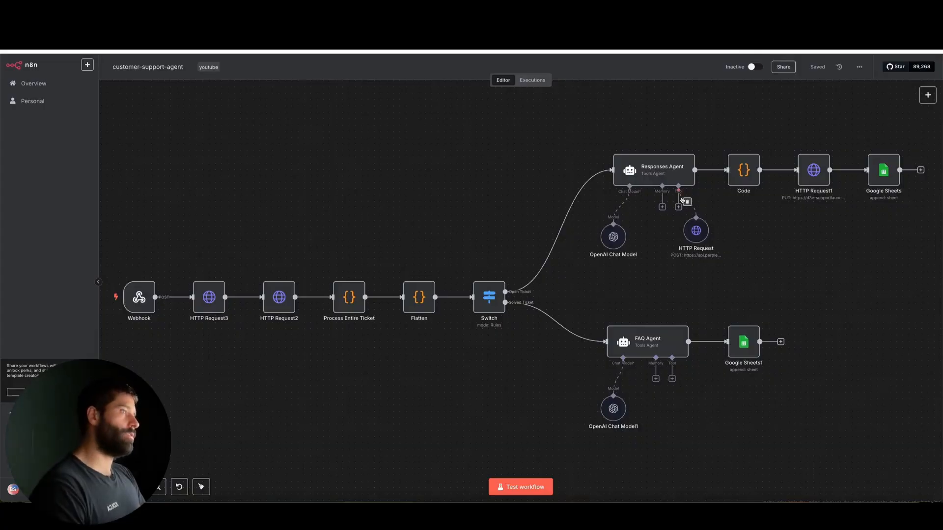
Step: Examine the Responses Agent's HTTP Request tool up close and return to an overview of the whole customer-support-agent workflow
{"action": "scroll", "coordinate": [683, 198], "scroll_direction": "up", "scroll_amount": 3}
{"action": "scroll", "coordinate": [683, 199], "scroll_direction": "up", "scroll_amount": 1}
{"action": "scroll", "coordinate": [766, 231], "scroll_direction": "right", "scroll_amount": 3}
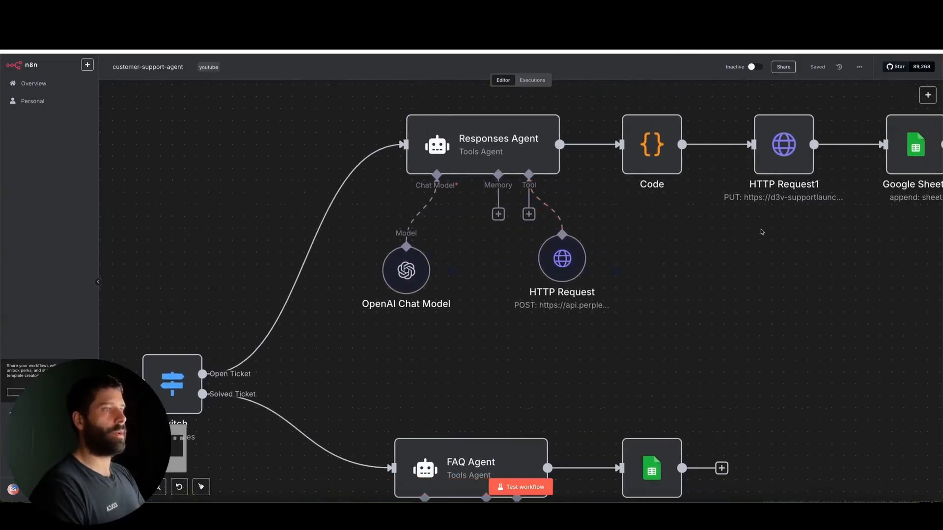
{"action": "left_click_drag", "start_coordinate": [766, 308], "coordinate": [571, 264]}
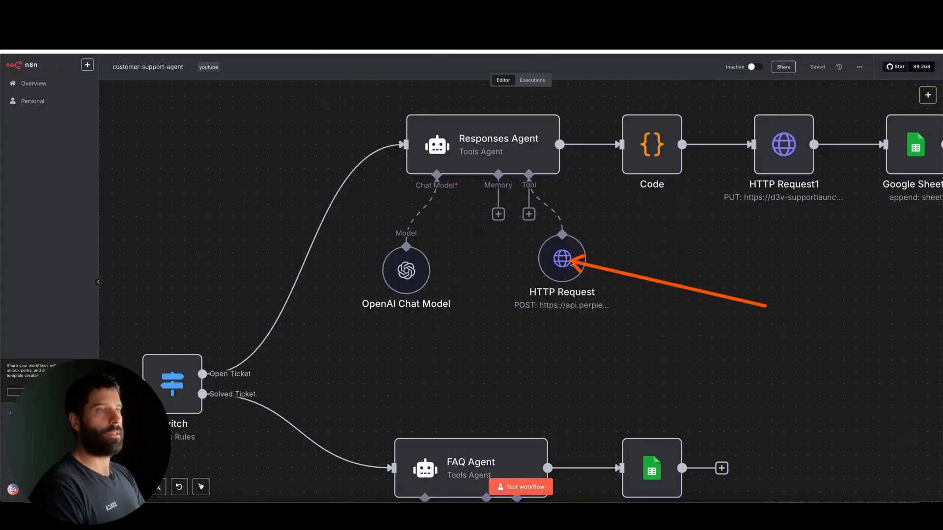
{"action": "mouse_move", "coordinate": [571, 264]}
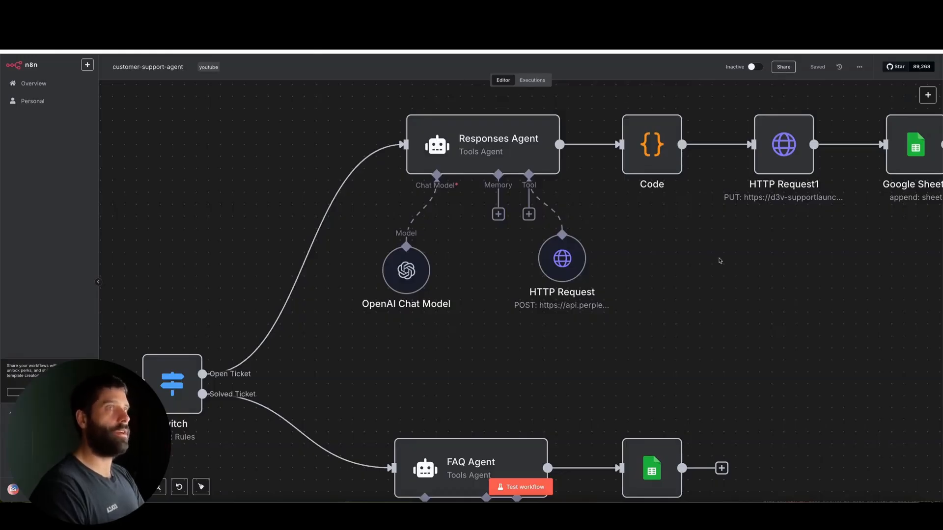
{"action": "left_click_drag", "start_coordinate": [742, 289], "coordinate": [579, 265]}
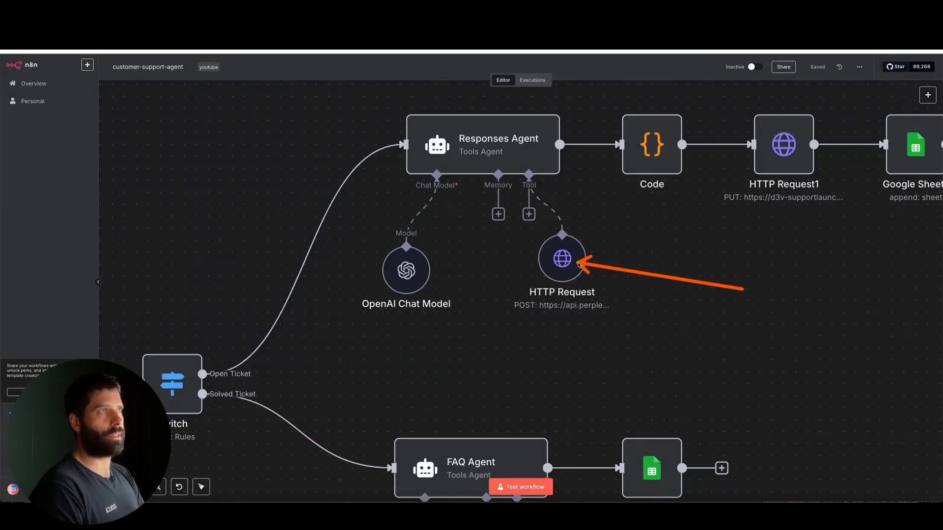
{"action": "mouse_move", "coordinate": [578, 264]}
{"action": "left_mouse_down"}
{"action": "mouse_move", "coordinate": [602, 269]}
{"action": "mouse_move", "coordinate": [566, 257]}
{"action": "left_mouse_up"}
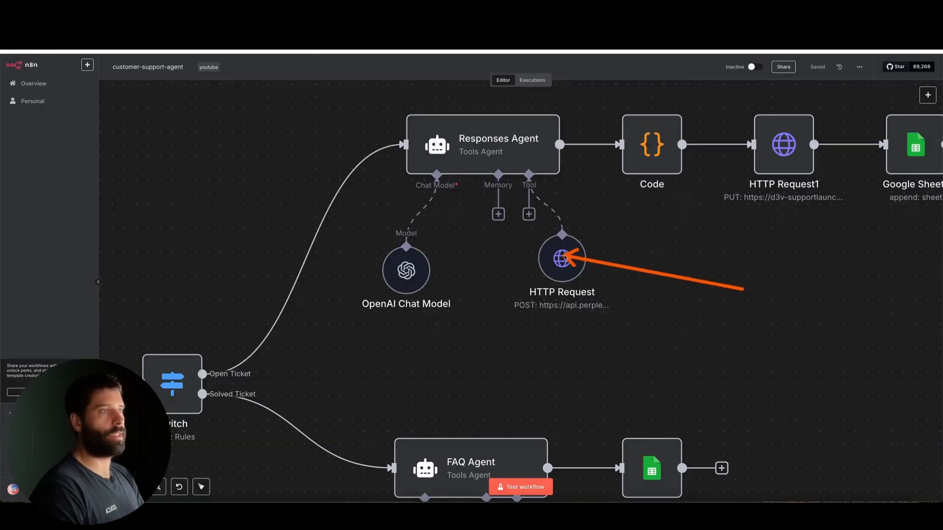
{"action": "key", "text": "Escape"}
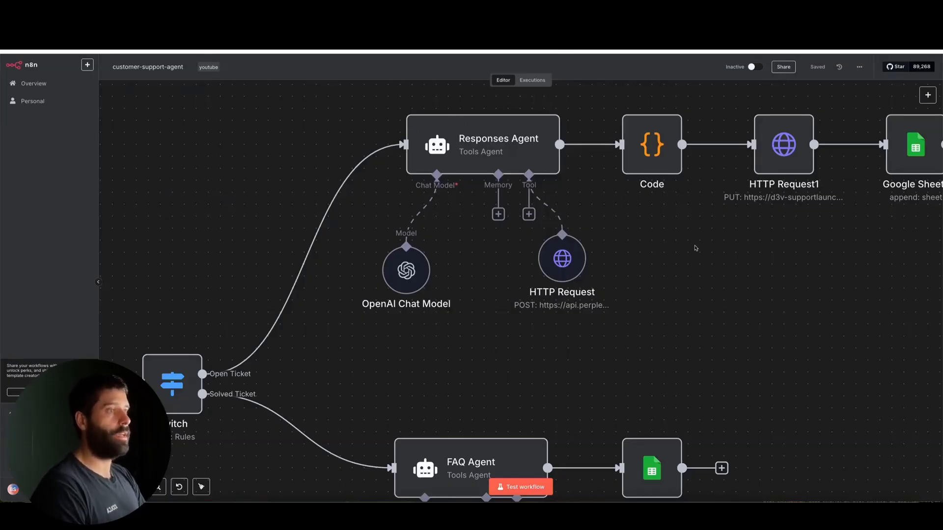
{"action": "mouse_move", "coordinate": [555, 253]}
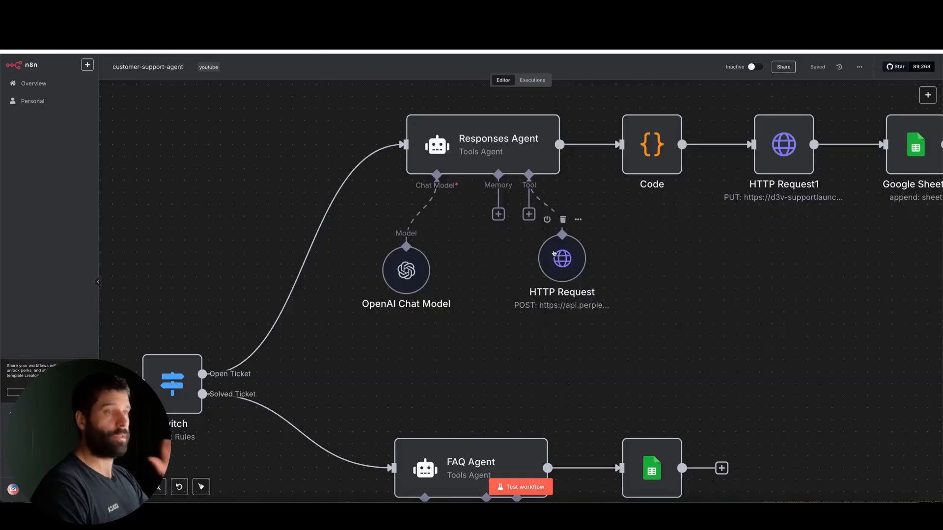
{"action": "scroll", "coordinate": [622, 259], "scroll_direction": "down", "scroll_amount": 5}
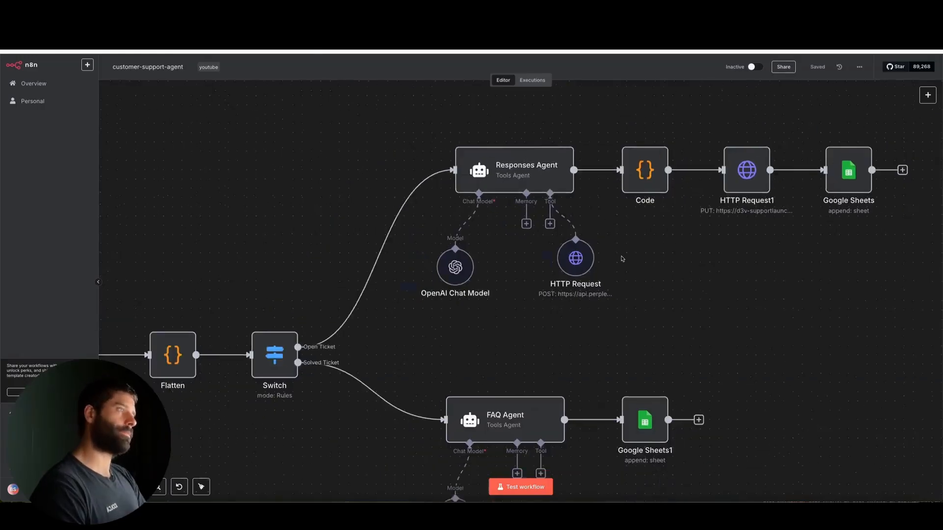
{"action": "scroll", "coordinate": [623, 259], "scroll_direction": "left", "scroll_amount": 2}
{"action": "scroll", "coordinate": [623, 259], "scroll_direction": "left", "scroll_amount": 2}
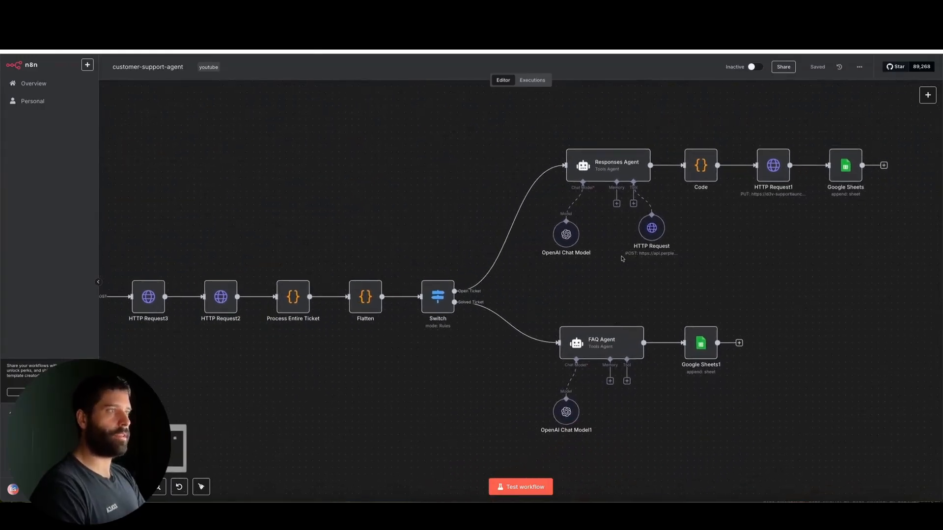
{"action": "scroll", "coordinate": [622, 259], "scroll_direction": "down", "scroll_amount": 3}
{"action": "scroll", "coordinate": [622, 259], "scroll_direction": "up", "scroll_amount": 2}
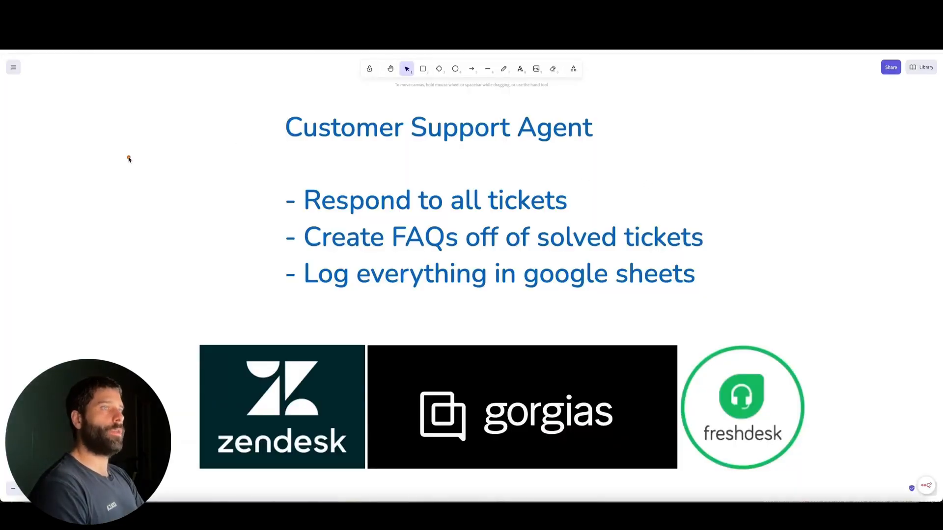
{"action": "mouse_move", "coordinate": [128, 159]}
{"action": "left_mouse_down"}
{"action": "mouse_move", "coordinate": [270, 119]}
{"action": "mouse_move", "coordinate": [288, 127]}
{"action": "mouse_move", "coordinate": [296, 193]}
{"action": "left_mouse_up"}
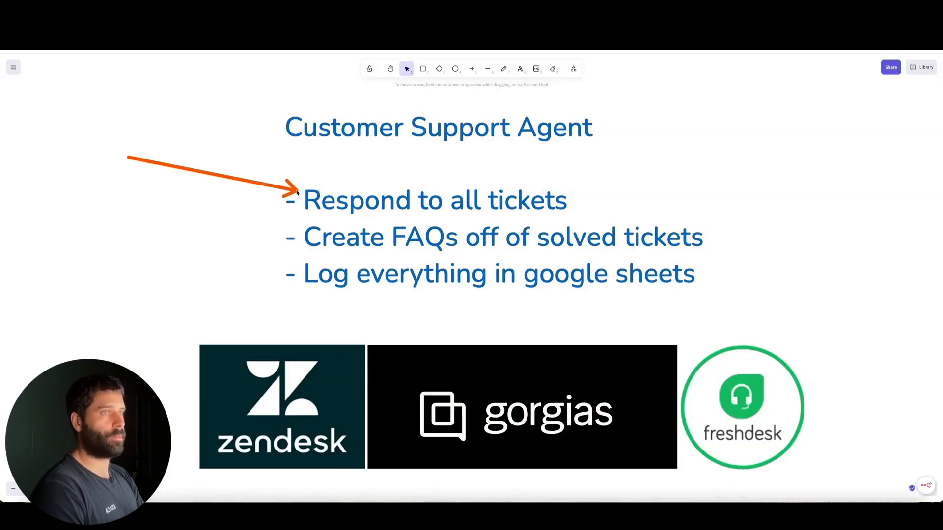
{"action": "left_click_drag", "start_coordinate": [297, 193], "coordinate": [319, 264]}
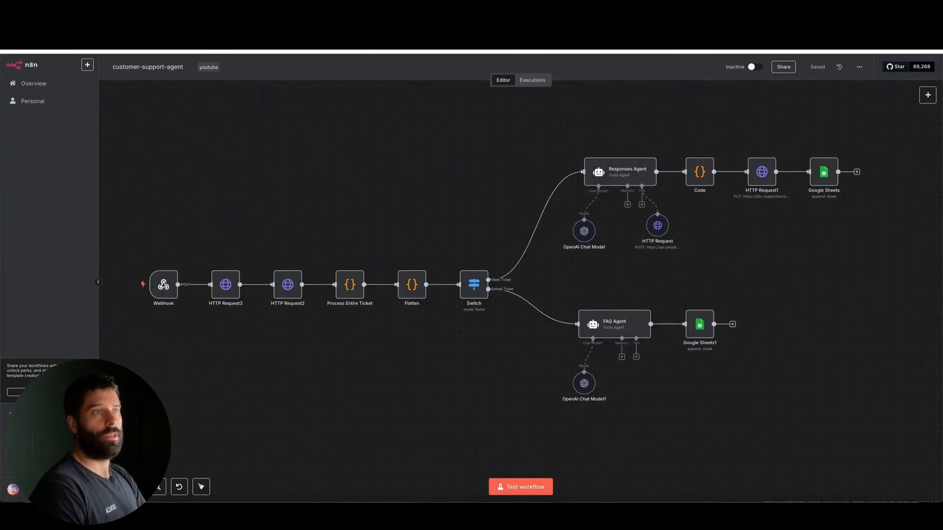
{"action": "left_click", "coordinate": [481, 27]}
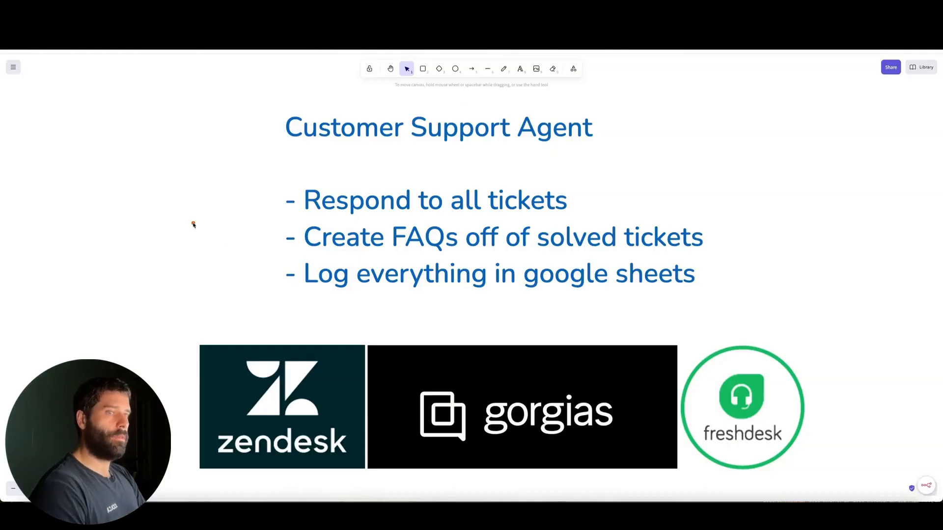
{"action": "left_click_drag", "start_coordinate": [194, 224], "coordinate": [234, 339]}
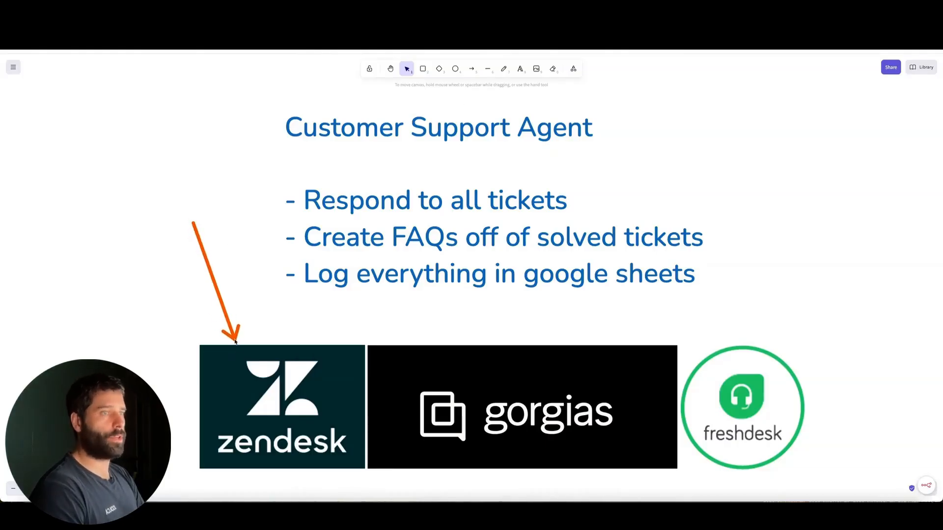
{"action": "mouse_move", "coordinate": [235, 340]}
{"action": "left_mouse_down"}
{"action": "mouse_move", "coordinate": [332, 301]}
{"action": "mouse_move", "coordinate": [434, 343]}
{"action": "left_mouse_up"}
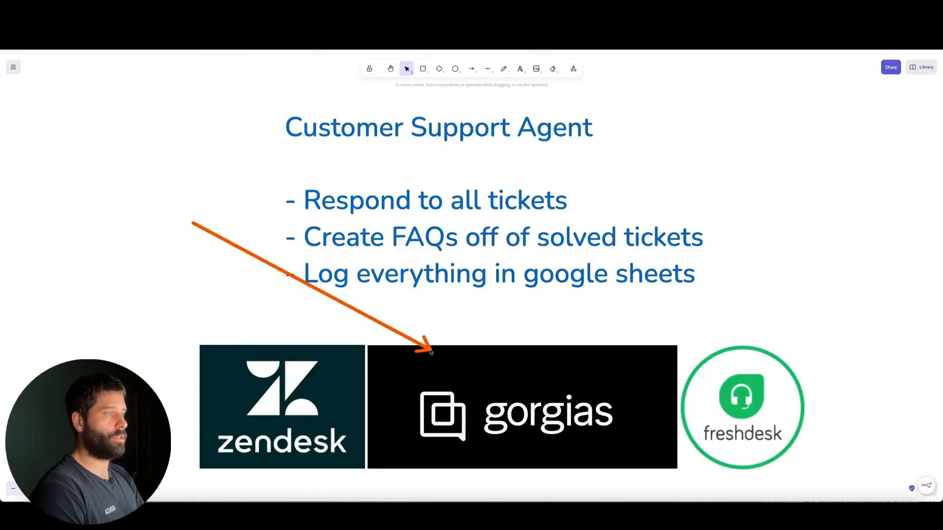
{"action": "left_click_drag", "start_coordinate": [784, 248], "coordinate": [759, 345]}
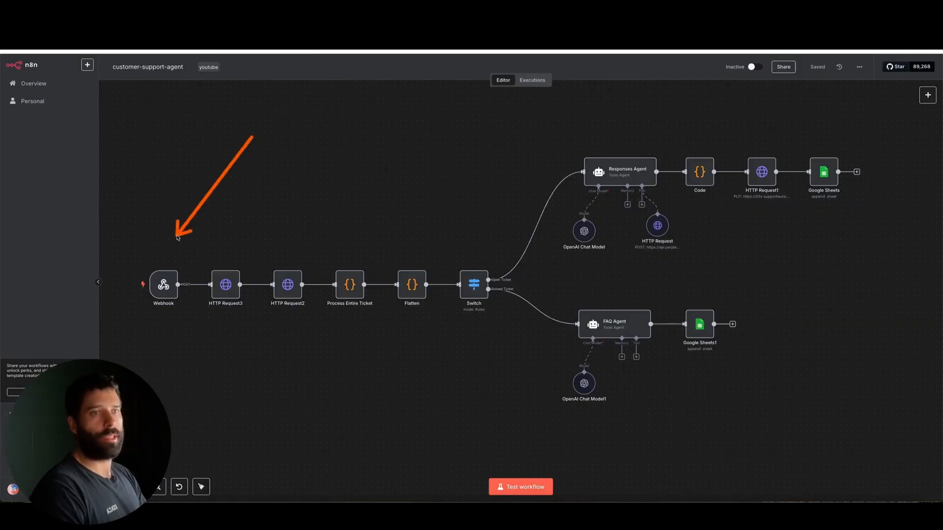
Step: Open the Webhook trigger node to view its parameters, and close it again
{"action": "double_click", "coordinate": [165, 280]}
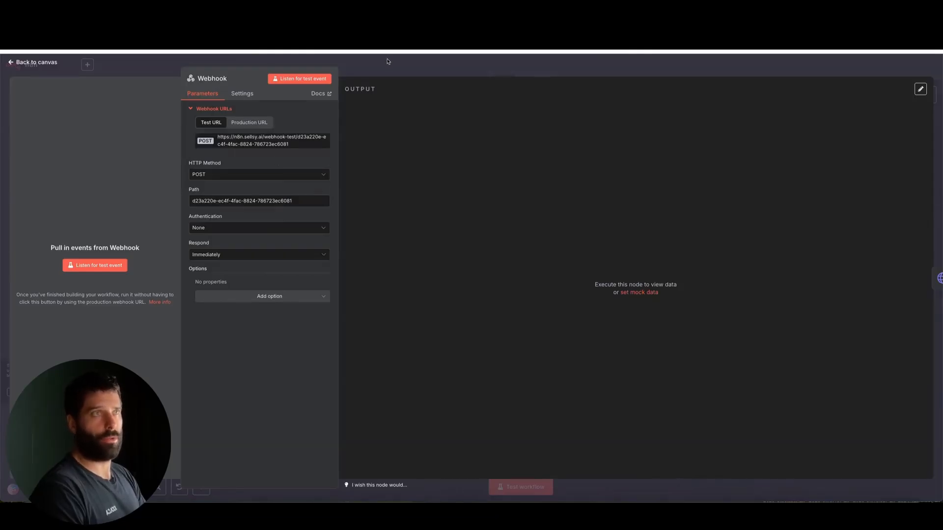
{"action": "key", "text": "Escape"}
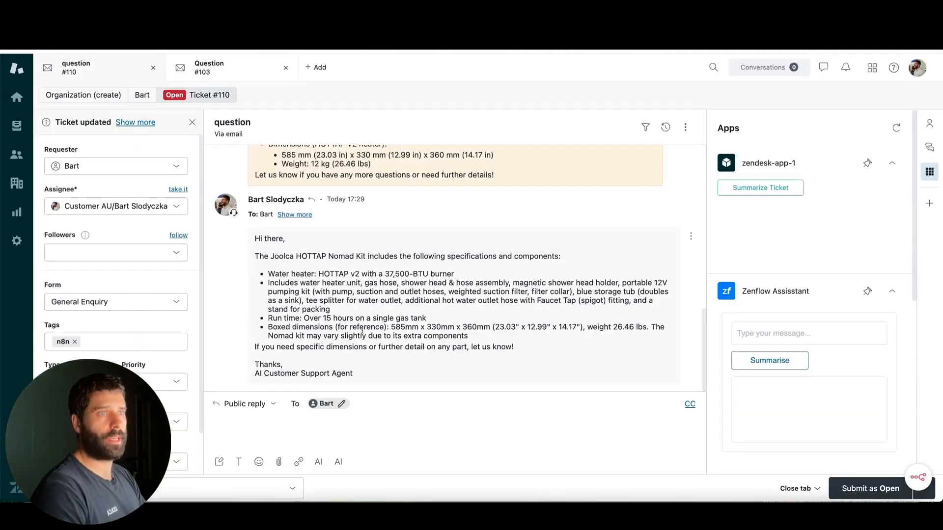
Step: Review the "question" ticket's thread from the customer's original message about the Joolca HOTTAP Nomad through the internal notes
{"action": "scroll", "coordinate": [362, 331], "scroll_direction": "up", "scroll_amount": 10}
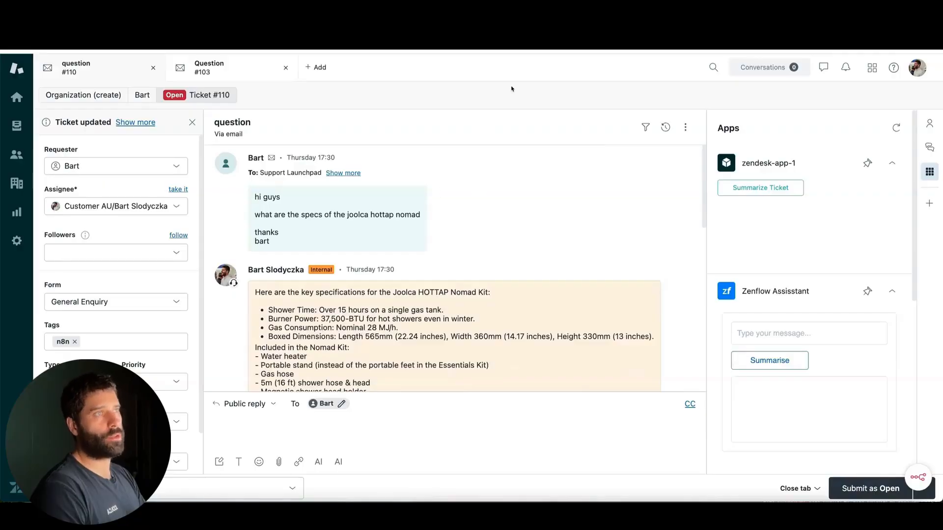
{"action": "mouse_move", "coordinate": [519, 88]}
{"action": "left_mouse_down"}
{"action": "mouse_move", "coordinate": [363, 205]}
{"action": "mouse_move", "coordinate": [388, 197]}
{"action": "mouse_move", "coordinate": [401, 181]}
{"action": "mouse_move", "coordinate": [367, 199]}
{"action": "left_mouse_up"}
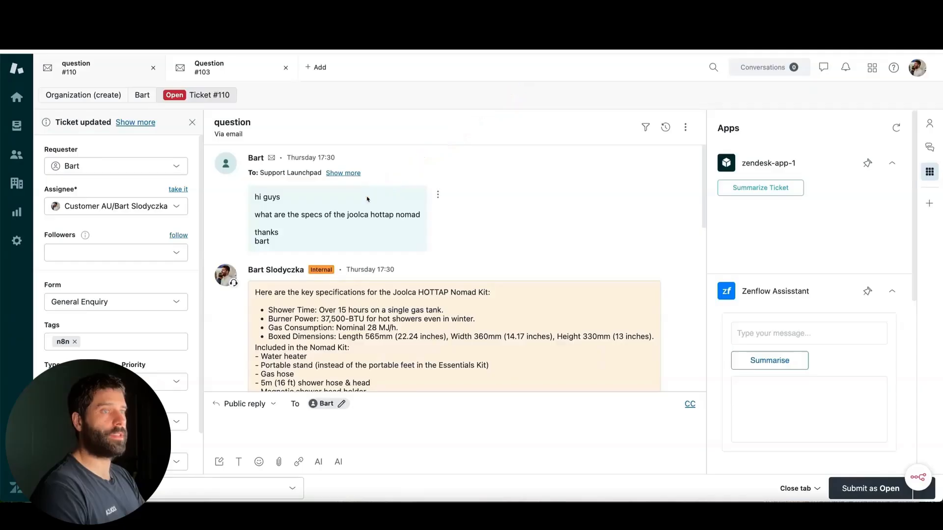
{"action": "scroll", "coordinate": [435, 267], "scroll_direction": "down", "scroll_amount": 10}
{"action": "left_click_drag", "start_coordinate": [56, 264], "coordinate": [244, 284]}
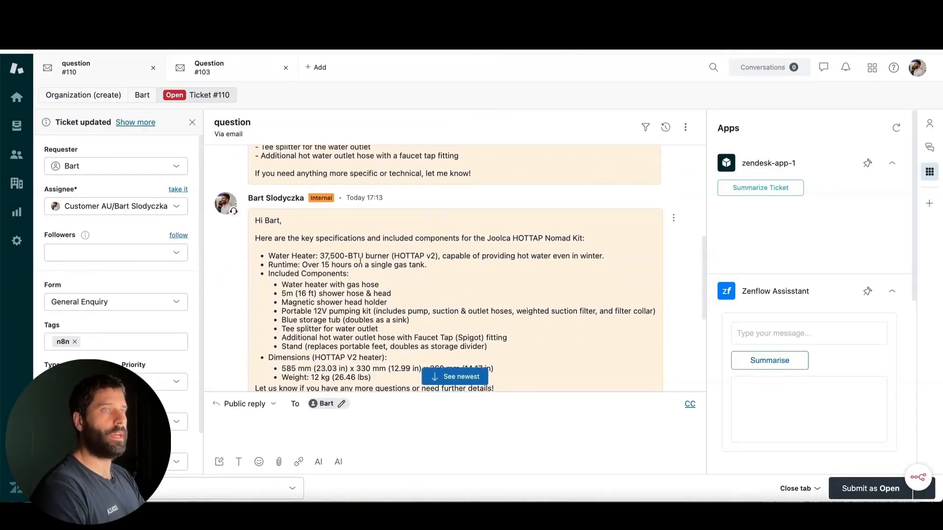
Step: Open the Webhook trigger node in n8n's customer-support-agent workflow and select POST as its HTTP method
{"action": "scroll", "coordinate": [360, 260], "scroll_direction": "up", "scroll_amount": 4}
{"action": "scroll", "coordinate": [360, 260], "scroll_direction": "up", "scroll_amount": 2}
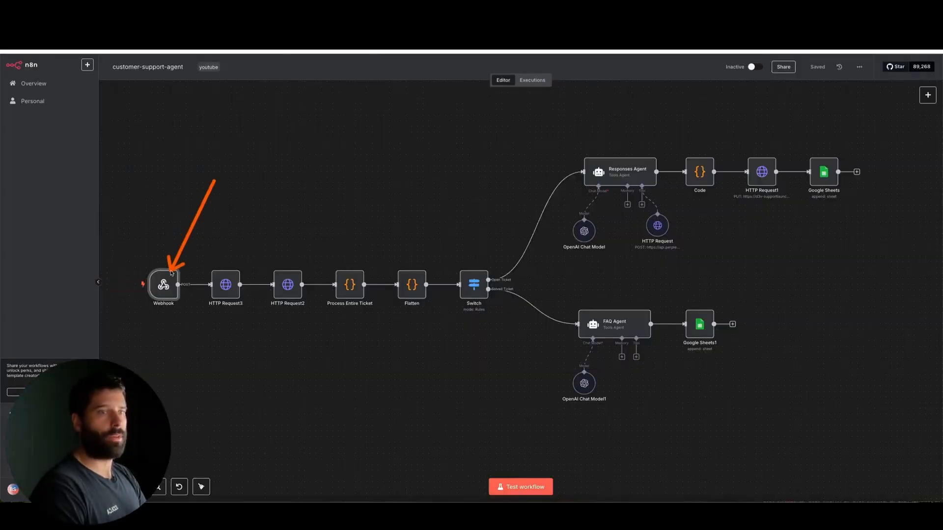
{"action": "double_click", "coordinate": [167, 283]}
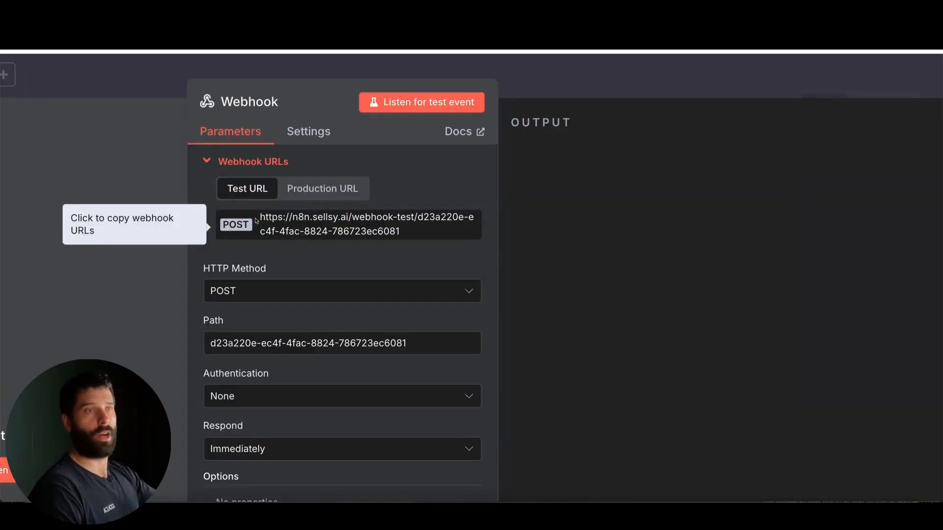
{"action": "left_click", "coordinate": [249, 291]}
{"action": "left_click", "coordinate": [231, 438]}
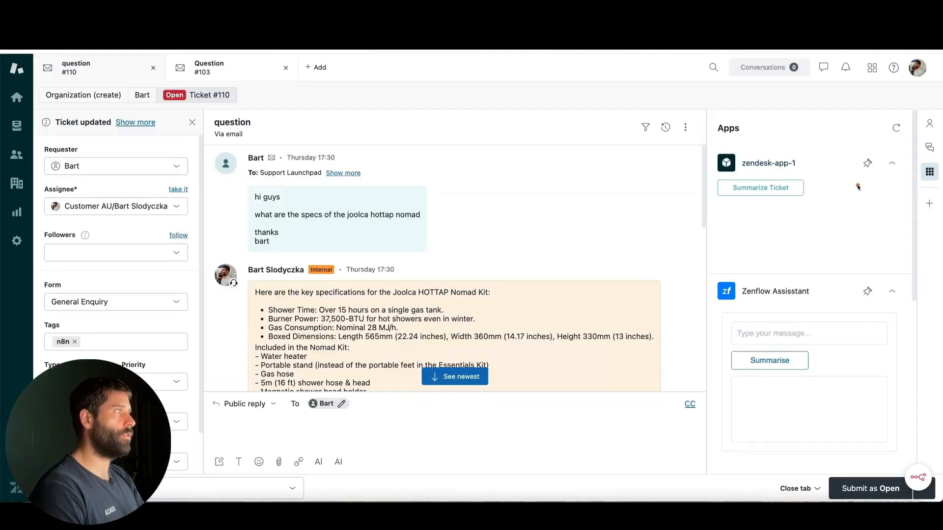
Step: Switch to Zendesk's Admin Center, search its settings for "webhook" and open the Webhooks page
{"action": "left_click", "coordinate": [873, 67]}
{"action": "left_click", "coordinate": [886, 297]}
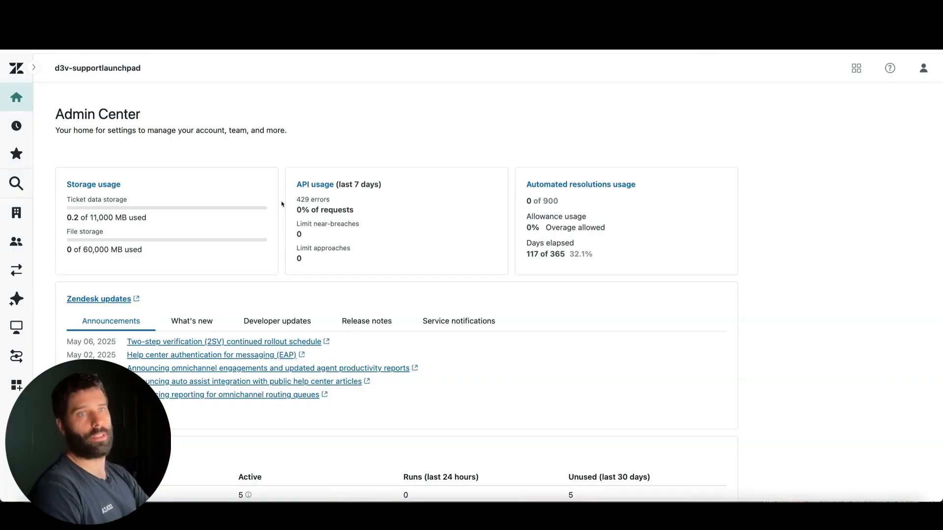
{"action": "left_click", "coordinate": [19, 186]}
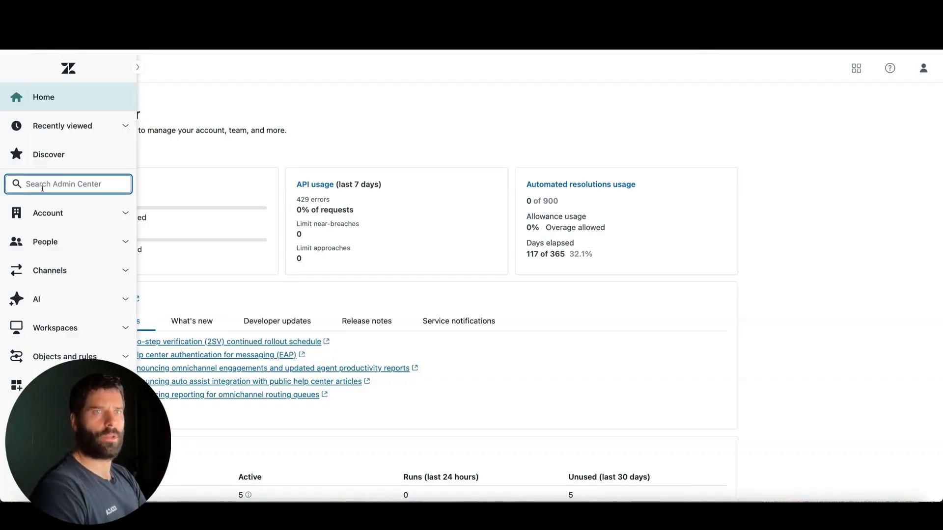
{"action": "type", "text": "webho"}
{"action": "type", "text": "ok"}
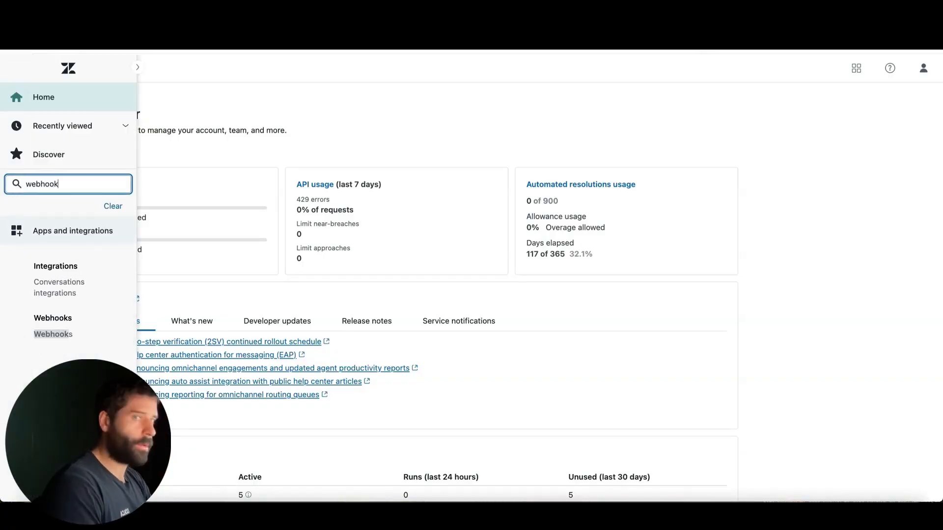
{"action": "left_click", "coordinate": [53, 334]}
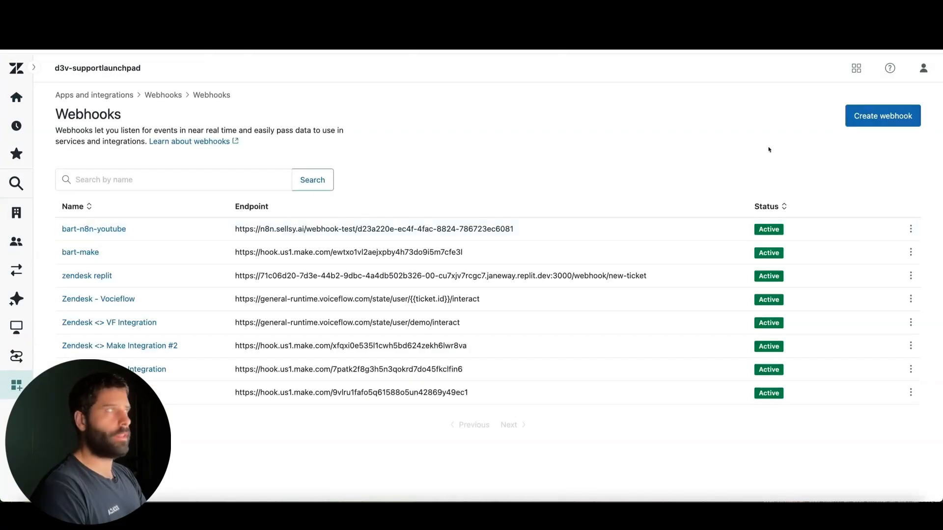
Step: Start creating a new webhook that connects through a trigger or automation, and proceed to its details
{"action": "left_click", "coordinate": [876, 122]}
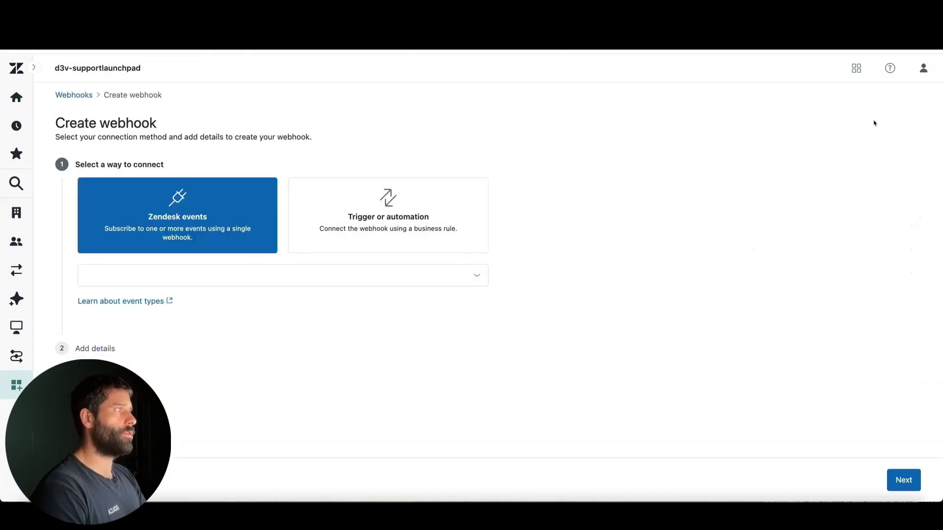
{"action": "left_click", "coordinate": [408, 206]}
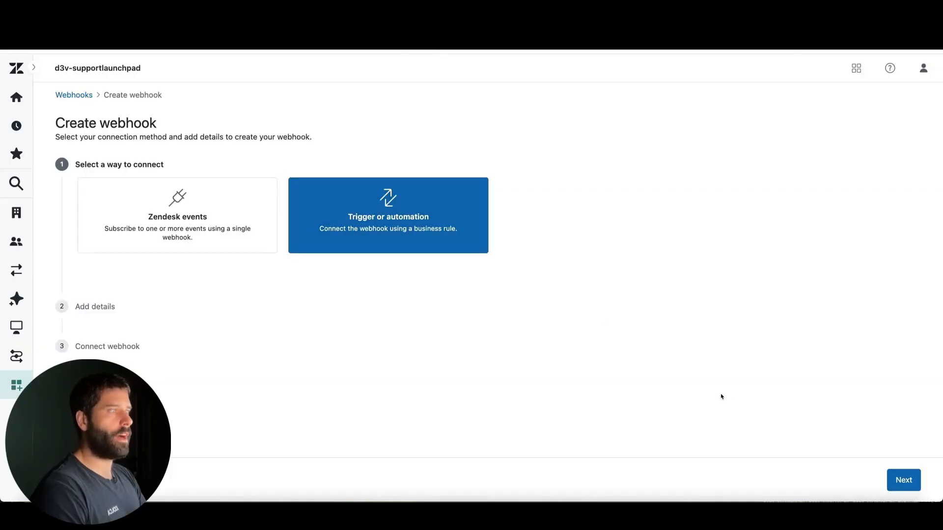
{"action": "left_click", "coordinate": [903, 480]}
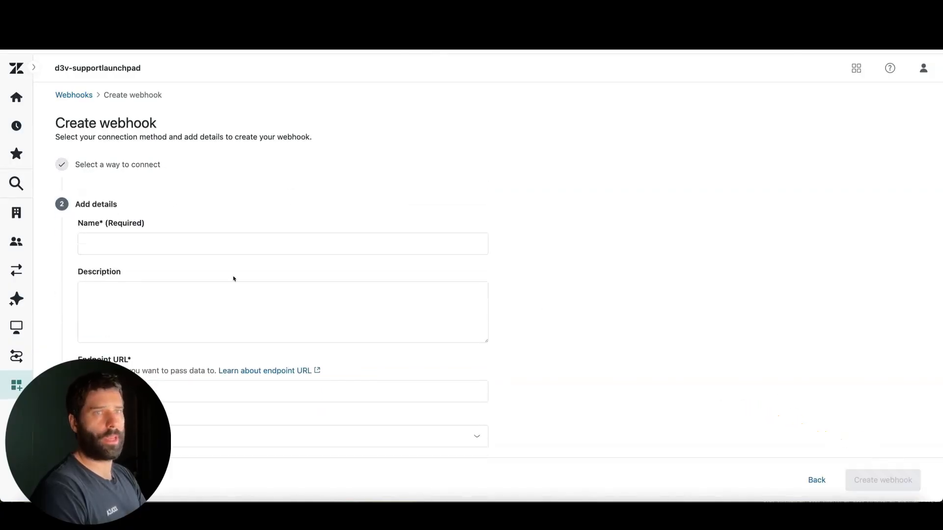
Step: Name the new webhook n8n-webhook
{"action": "left_click", "coordinate": [191, 242]}
{"action": "type", "text": "n8n"}
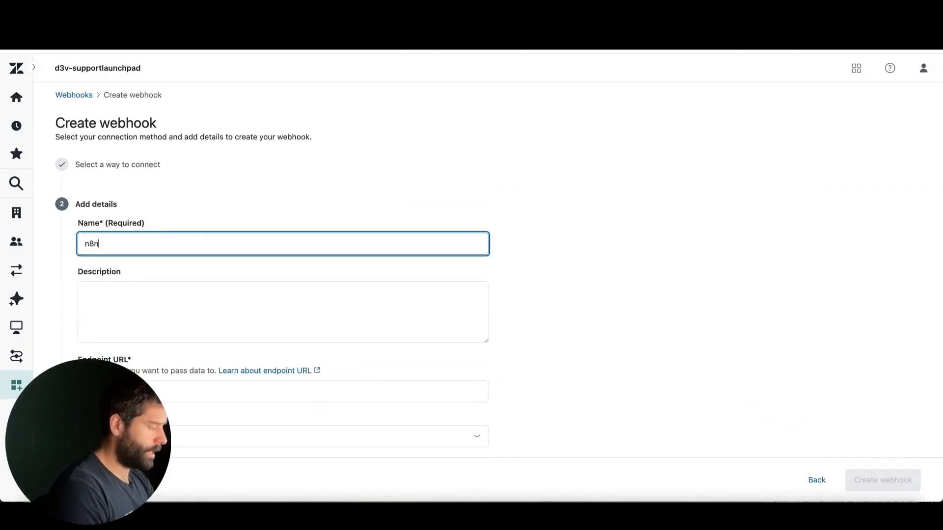
{"action": "type", "text": "-webhjook"}
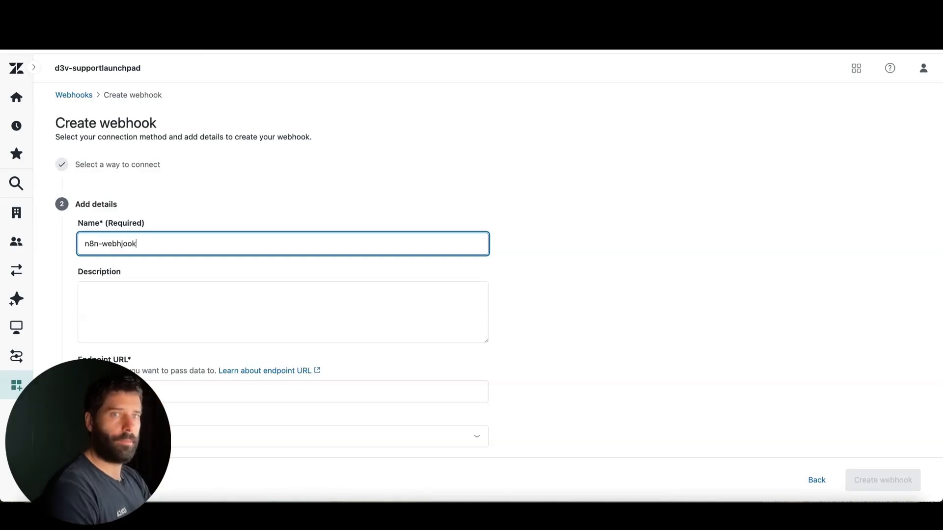
{"action": "key", "text": "BackSpace"}
{"action": "key", "text": "BackSpace"}
{"action": "key", "text": "BackSpace"}
{"action": "key", "text": "BackSpace"}
{"action": "type", "text": "ook"}
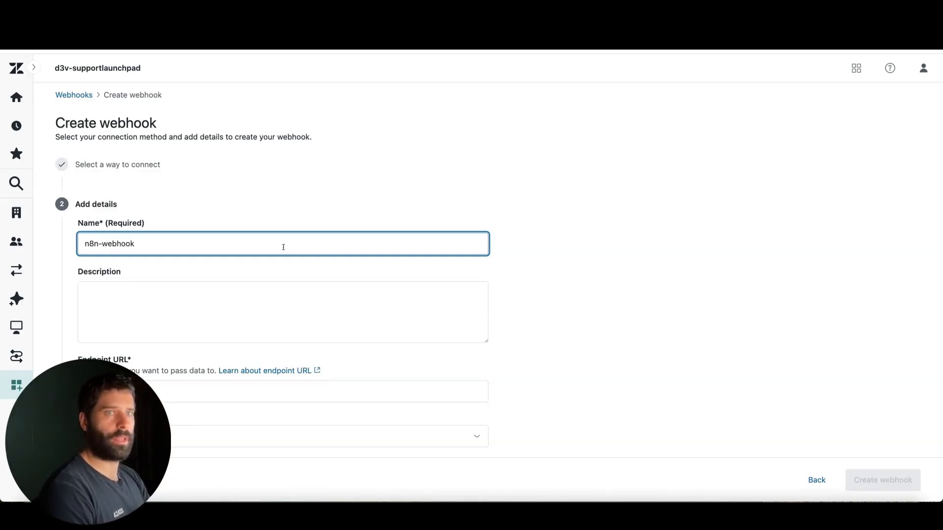
{"action": "mouse_move", "coordinate": [205, 168]}
{"action": "left_mouse_down"}
{"action": "mouse_move", "coordinate": [149, 241]}
{"action": "mouse_move", "coordinate": [155, 222]}
{"action": "mouse_move", "coordinate": [139, 240]}
{"action": "mouse_move", "coordinate": [152, 220]}
{"action": "mouse_move", "coordinate": [143, 237]}
{"action": "mouse_move", "coordinate": [151, 235]}
{"action": "mouse_move", "coordinate": [123, 238]}
{"action": "left_mouse_up"}
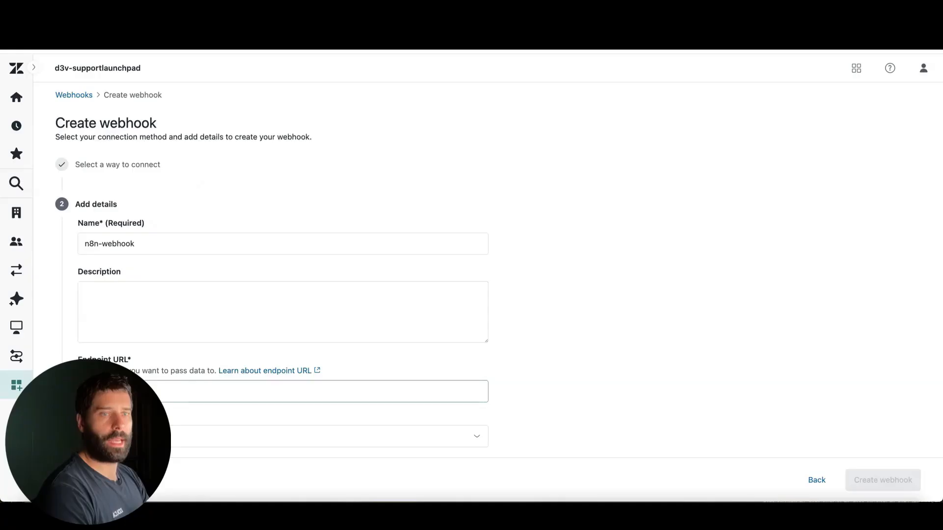
Step: Copy the test URL from n8n's Webhook node and enter it as the endpoint URL of the Zendesk webhook
{"action": "scroll", "coordinate": [143, 321], "scroll_direction": "down", "scroll_amount": 2}
{"action": "left_click", "coordinate": [143, 324]}
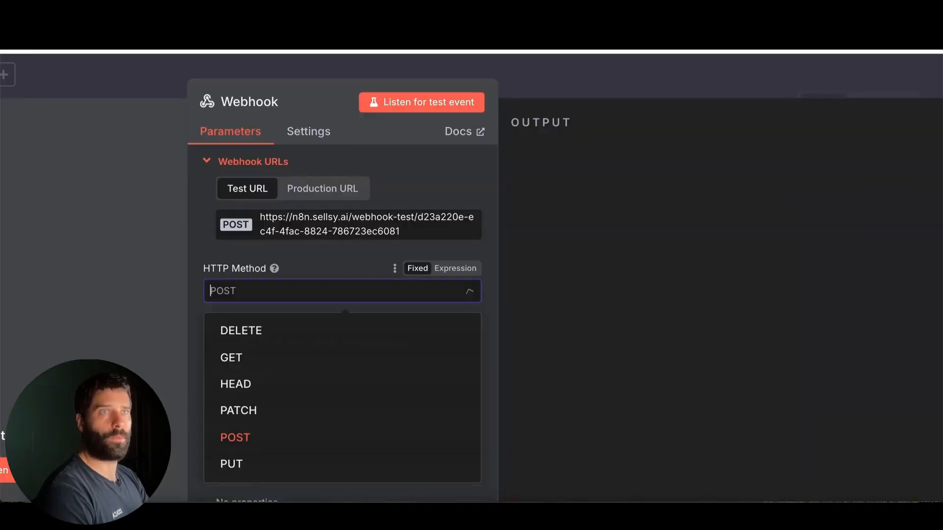
{"action": "left_click", "coordinate": [301, 220]}
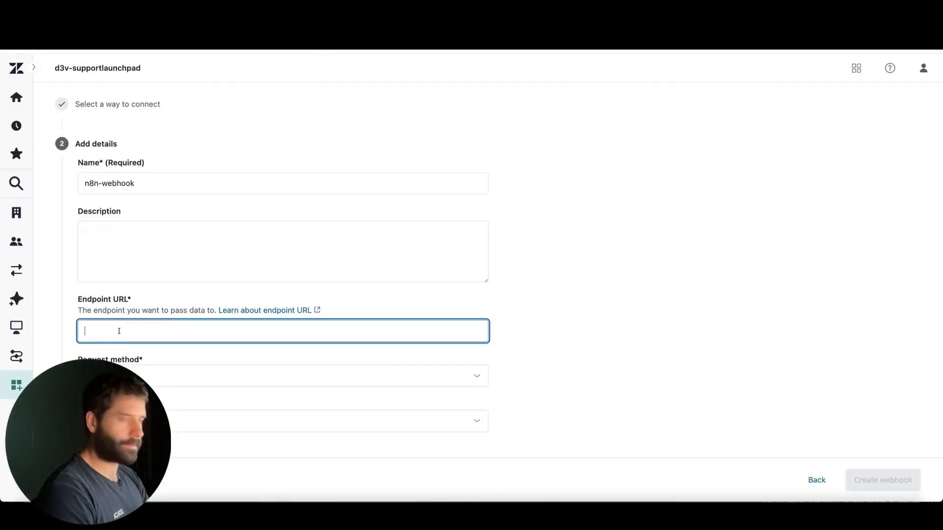
{"action": "key", "text": "ctrl+v"}
Step: Review the request and authentication settings, open the webhook test and choose Custom test as the event
{"action": "scroll", "coordinate": [148, 319], "scroll_direction": "down", "scroll_amount": 3}
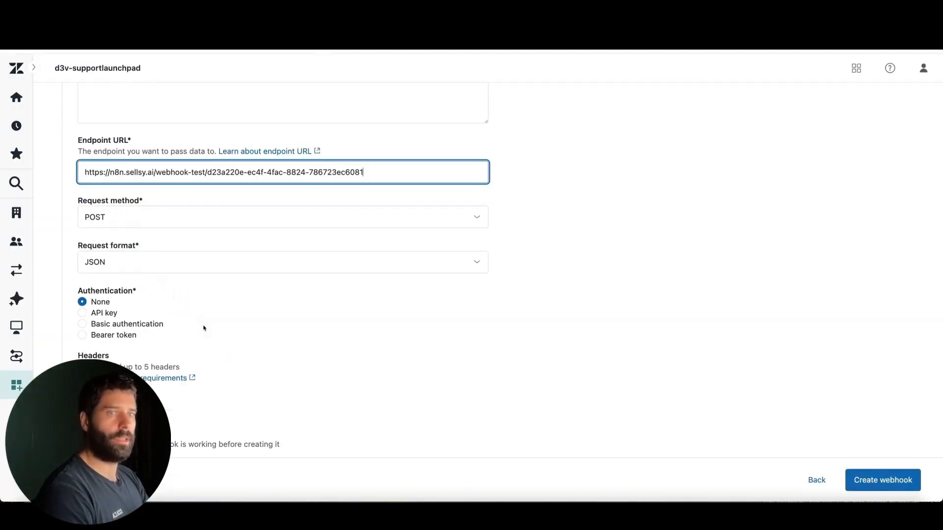
{"action": "scroll", "coordinate": [204, 328], "scroll_direction": "down", "scroll_amount": 3}
{"action": "mouse_move", "coordinate": [281, 287]}
{"action": "left_mouse_down"}
{"action": "mouse_move", "coordinate": [210, 252]}
{"action": "mouse_move", "coordinate": [84, 229]}
{"action": "mouse_move", "coordinate": [123, 241]}
{"action": "left_mouse_up"}
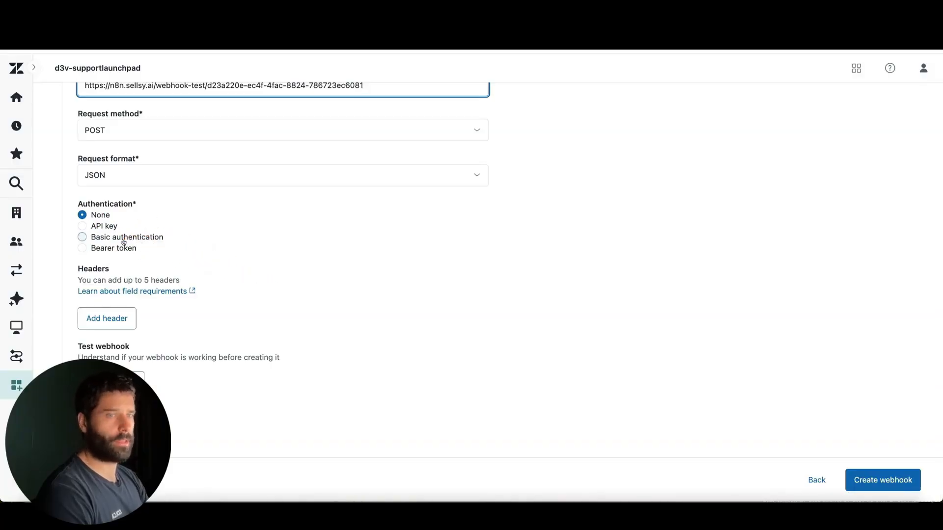
{"action": "left_click_drag", "start_coordinate": [215, 305], "coordinate": [116, 357]}
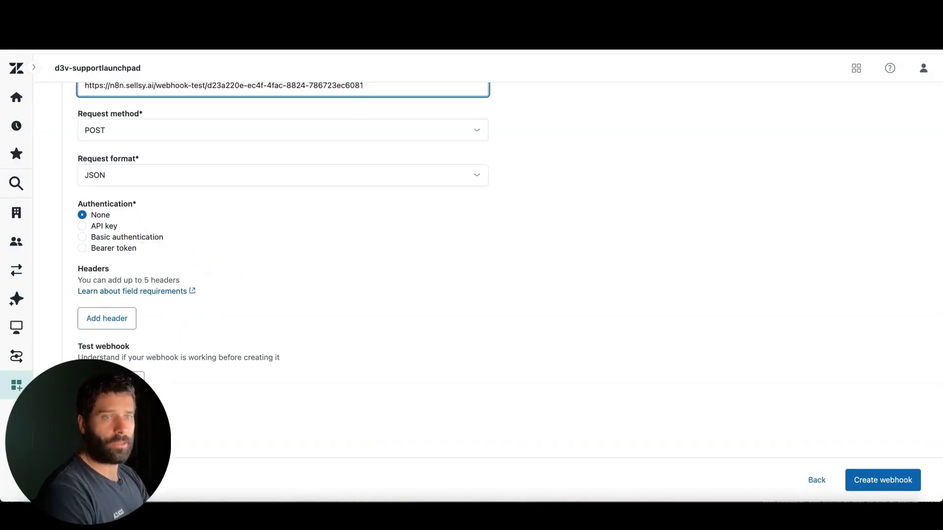
{"action": "left_click", "coordinate": [111, 381]}
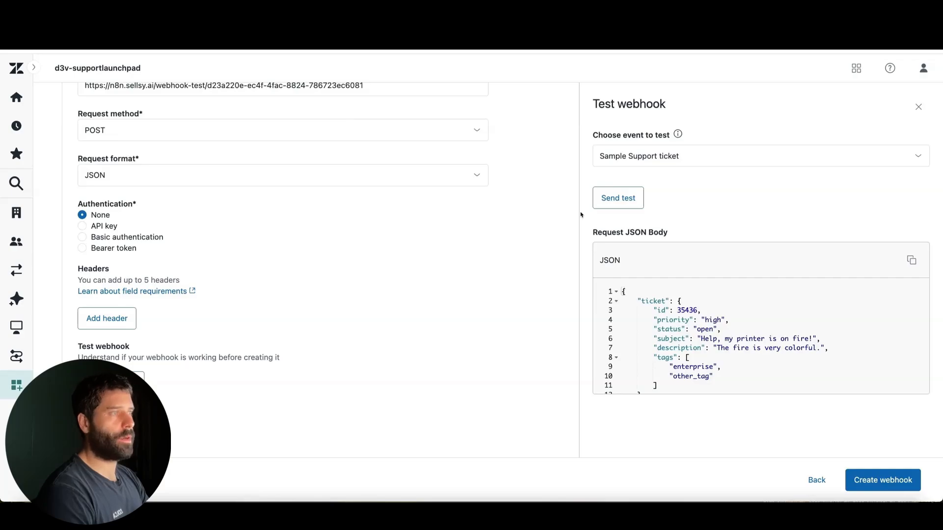
{"action": "left_click_drag", "start_coordinate": [759, 232], "coordinate": [671, 165]}
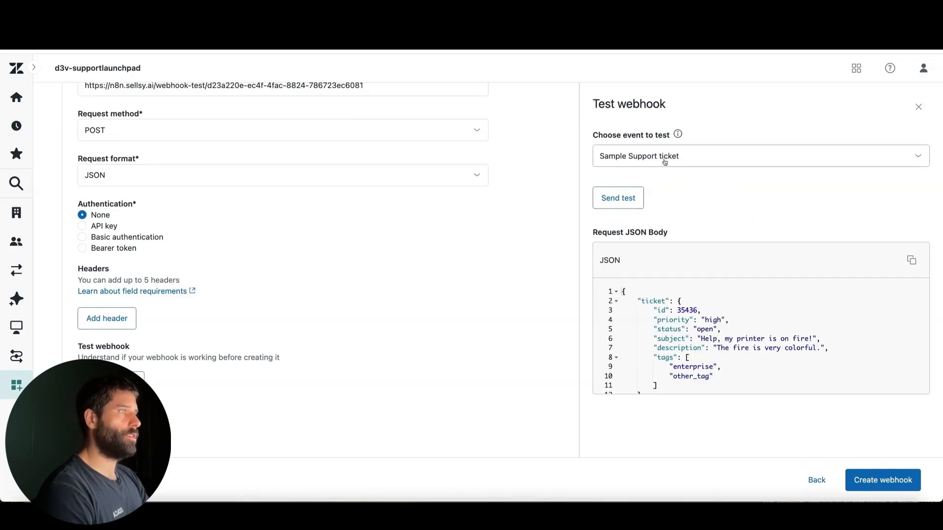
{"action": "left_click", "coordinate": [640, 156]}
{"action": "left_click", "coordinate": [637, 212]}
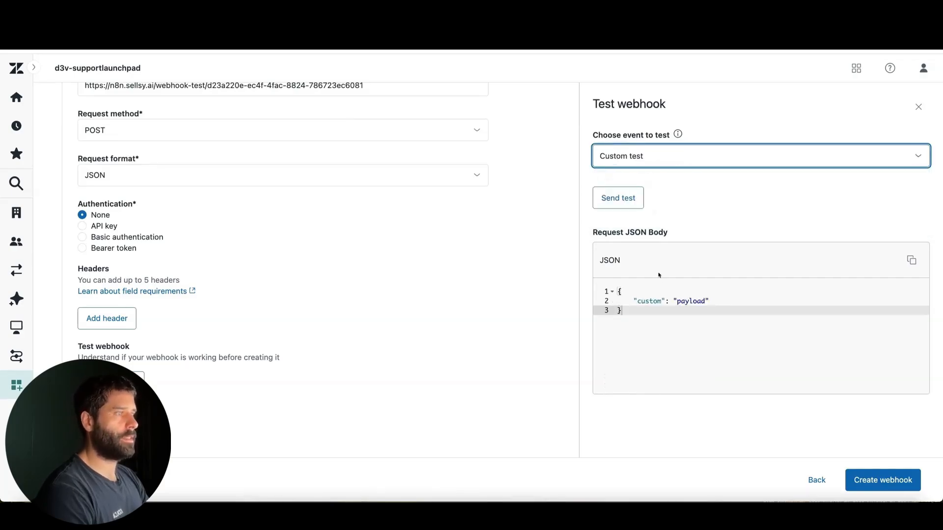
Step: Change the custom test's JSON body so the key is ticket_id and its value is 12345
{"action": "left_click", "coordinate": [643, 301]}
{"action": "double_click", "coordinate": [648, 301]}
{"action": "type", "text": "tick"}
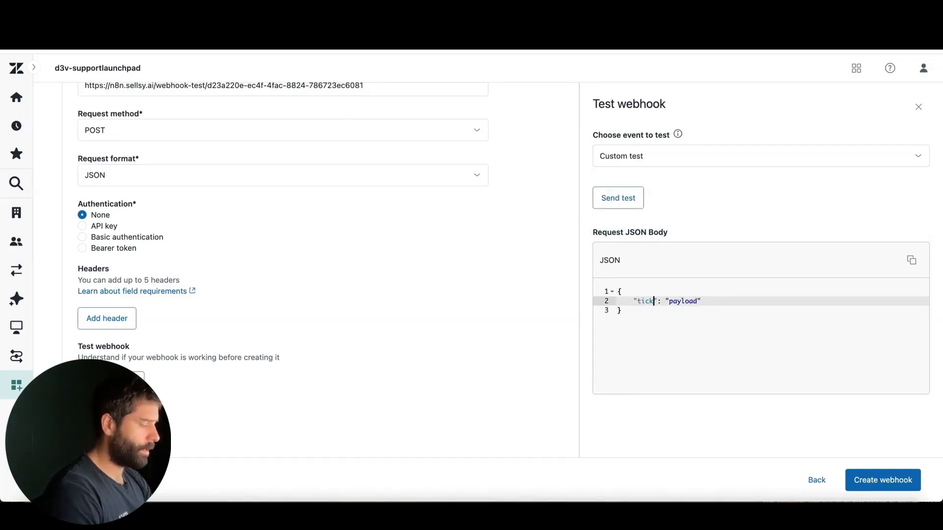
{"action": "type", "text": "et_id"}
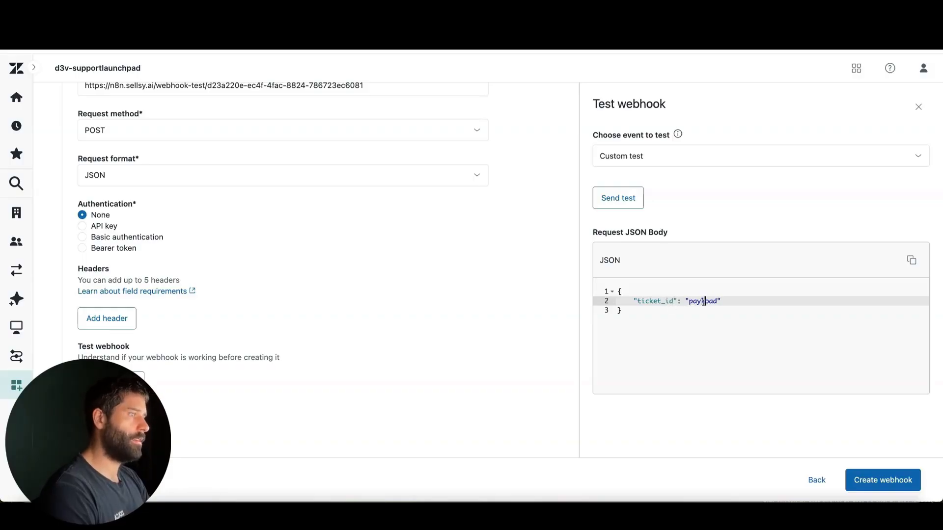
{"action": "double_click", "coordinate": [705, 301]}
{"action": "type", "text": "12345"}
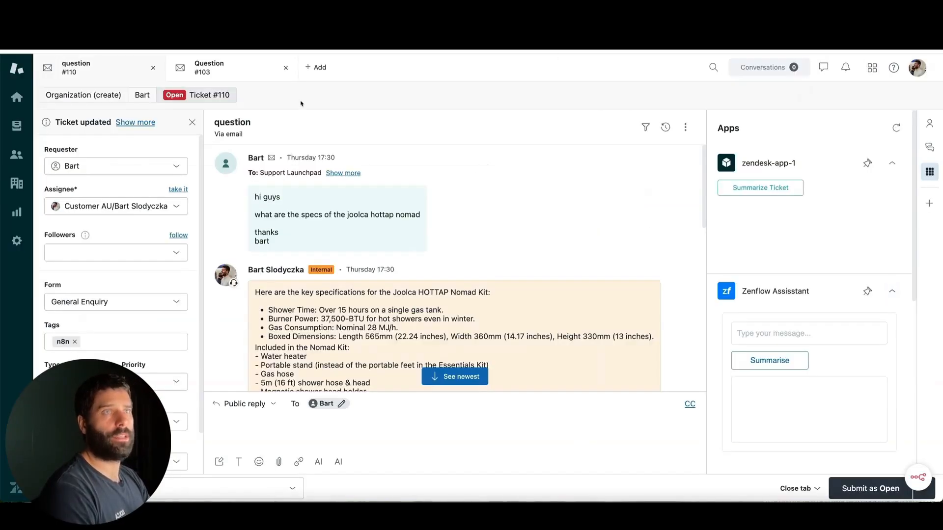
Step: Look up the "question" ticket's number in Zendesk and set the test body's ticket_id to 110
{"action": "mouse_move", "coordinate": [301, 143]}
{"action": "left_mouse_down"}
{"action": "mouse_move", "coordinate": [226, 97]}
{"action": "mouse_move", "coordinate": [216, 101]}
{"action": "mouse_move", "coordinate": [232, 102]}
{"action": "left_mouse_up"}
{"action": "double_click", "coordinate": [226, 96]}
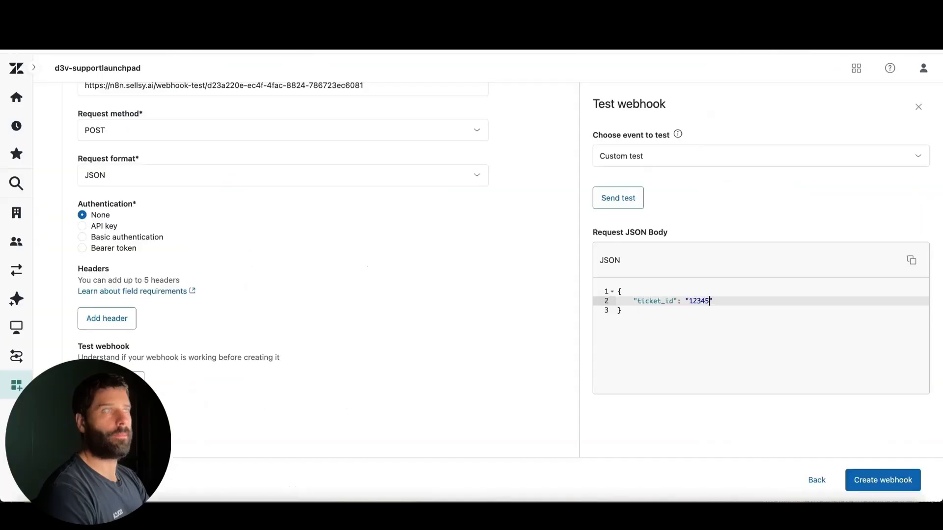
{"action": "double_click", "coordinate": [708, 301]}
{"action": "type", "text": "11"}
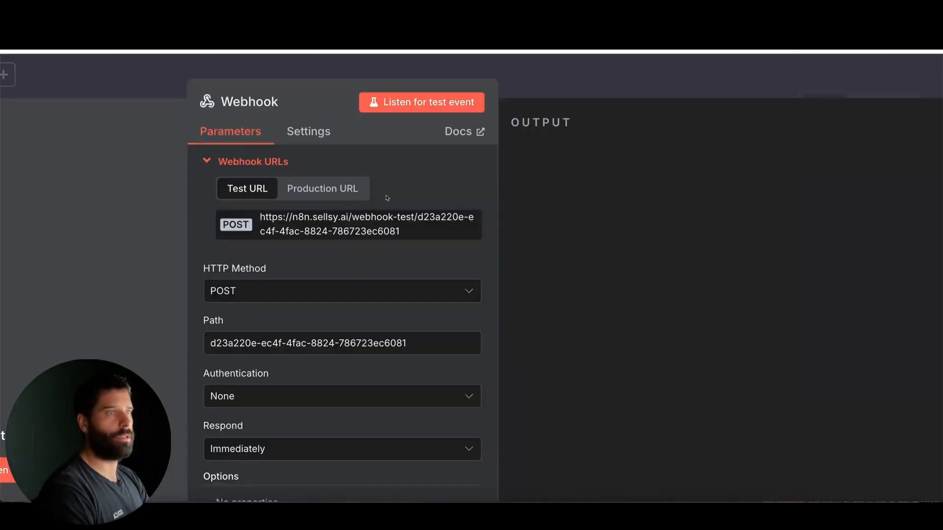
Step: Check the customer's message in the "question" ticket, and start a test run of the customer-support-agent workflow in n8n
{"action": "scroll", "coordinate": [387, 198], "scroll_direction": "down", "scroll_amount": 5}
{"action": "left_click", "coordinate": [369, 68]}
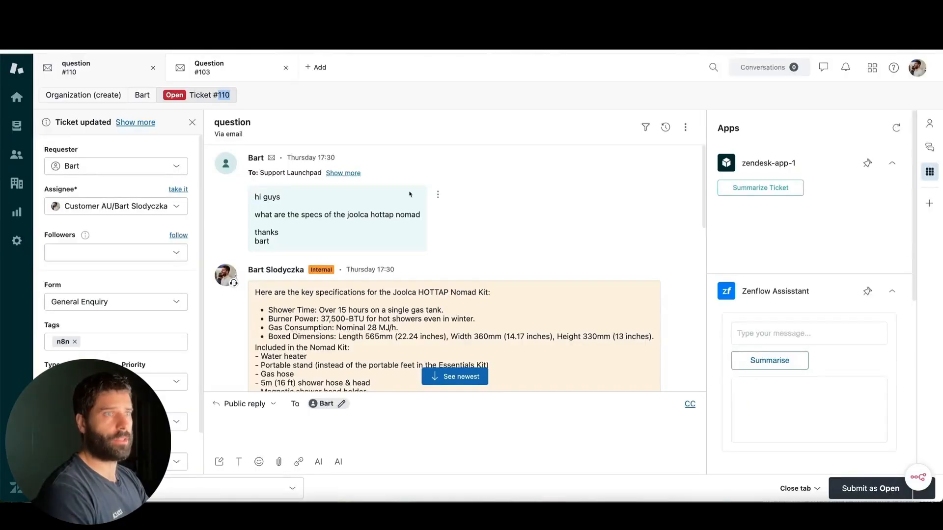
{"action": "mouse_move", "coordinate": [587, 186]}
{"action": "left_mouse_down"}
{"action": "mouse_move", "coordinate": [322, 188]}
{"action": "mouse_move", "coordinate": [382, 225]}
{"action": "left_mouse_up"}
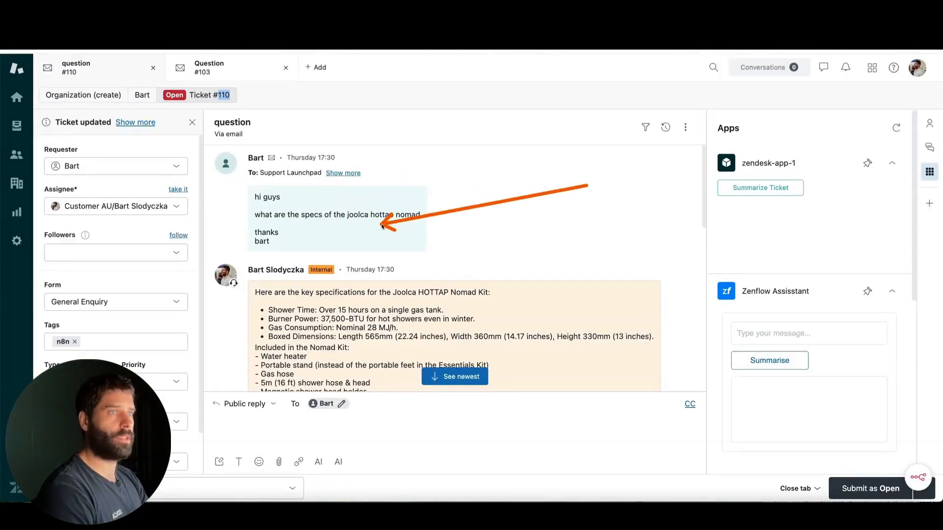
{"action": "scroll", "coordinate": [382, 226], "scroll_direction": "down", "scroll_amount": 10}
{"action": "mouse_move", "coordinate": [521, 214]}
{"action": "left_mouse_down"}
{"action": "mouse_move", "coordinate": [344, 235]}
{"action": "mouse_move", "coordinate": [444, 249]}
{"action": "mouse_move", "coordinate": [394, 277]}
{"action": "left_mouse_up"}
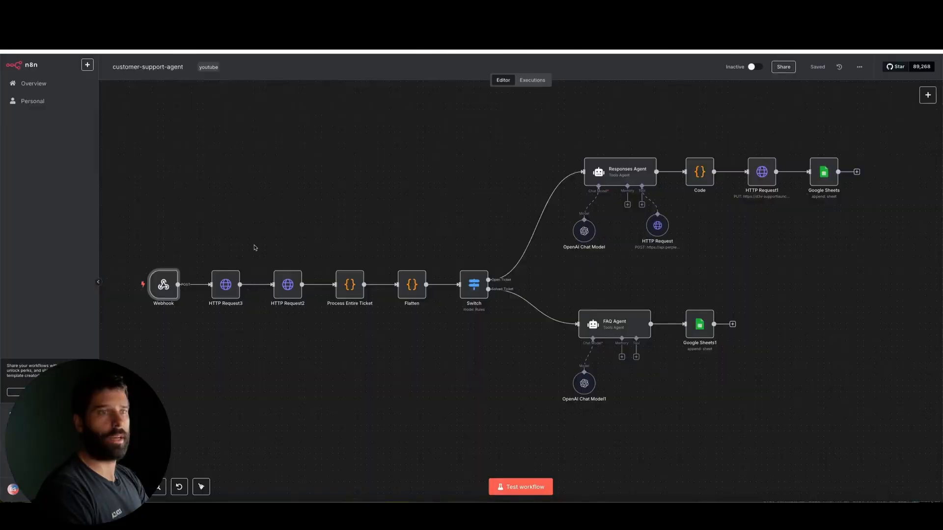
{"action": "left_click", "coordinate": [522, 488]}
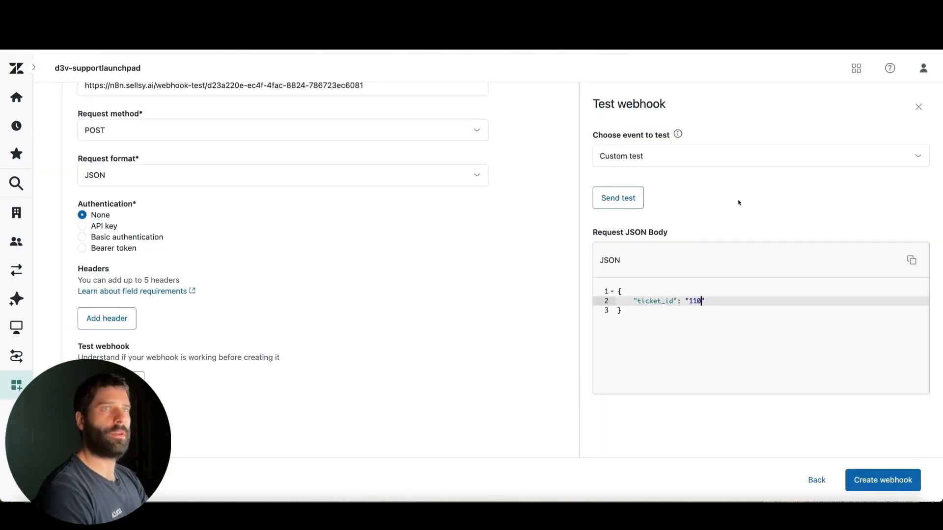
Step: Send the custom webhook test from Zendesk and examine the request body in the output of n8n's Webhook node
{"action": "left_click", "coordinate": [627, 198]}
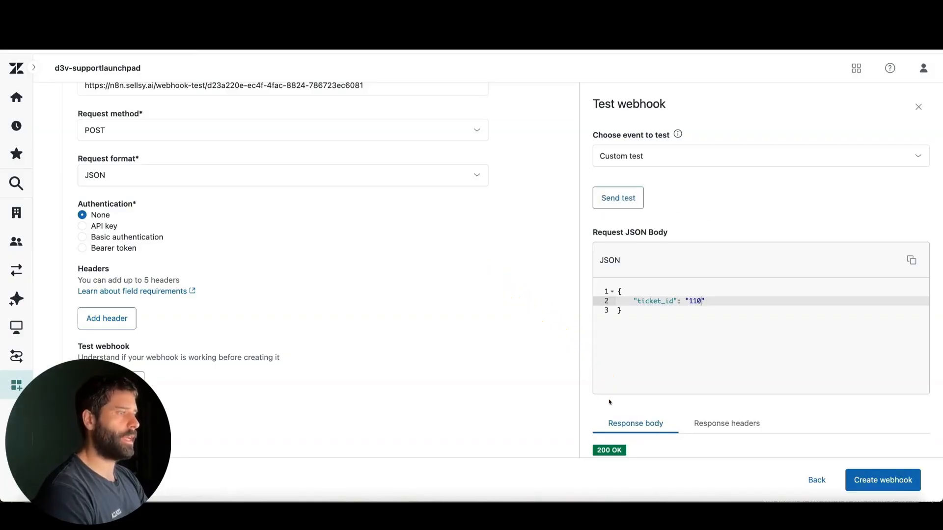
{"action": "scroll", "coordinate": [609, 402], "scroll_direction": "down", "scroll_amount": 3}
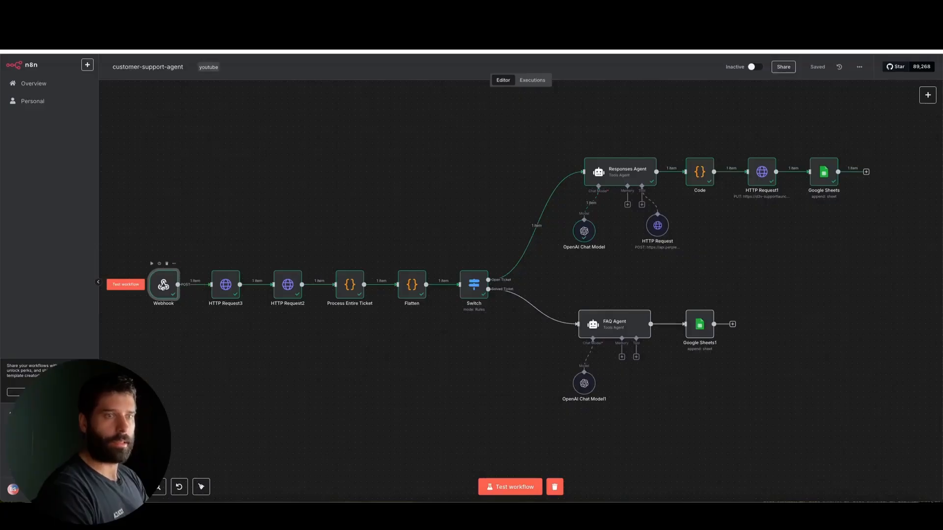
{"action": "double_click", "coordinate": [163, 284]}
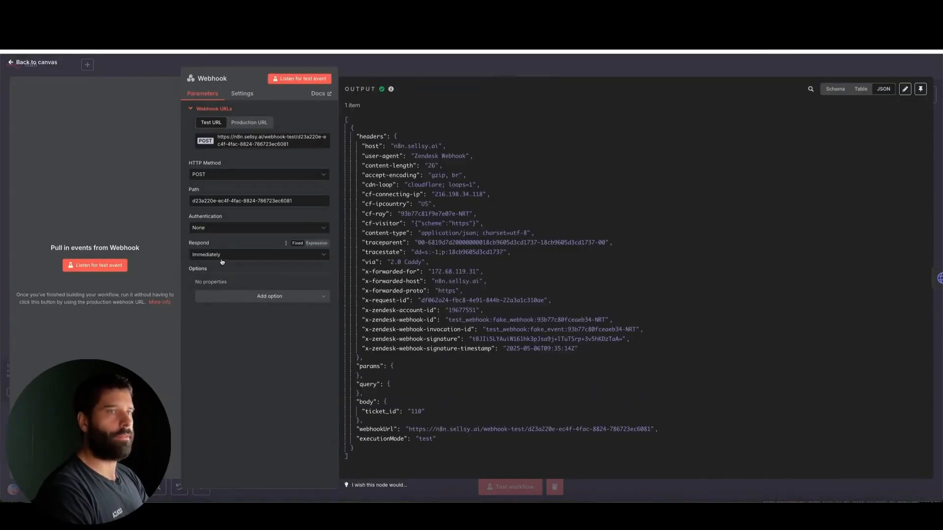
{"action": "scroll", "coordinate": [398, 291], "scroll_direction": "down", "scroll_amount": 1}
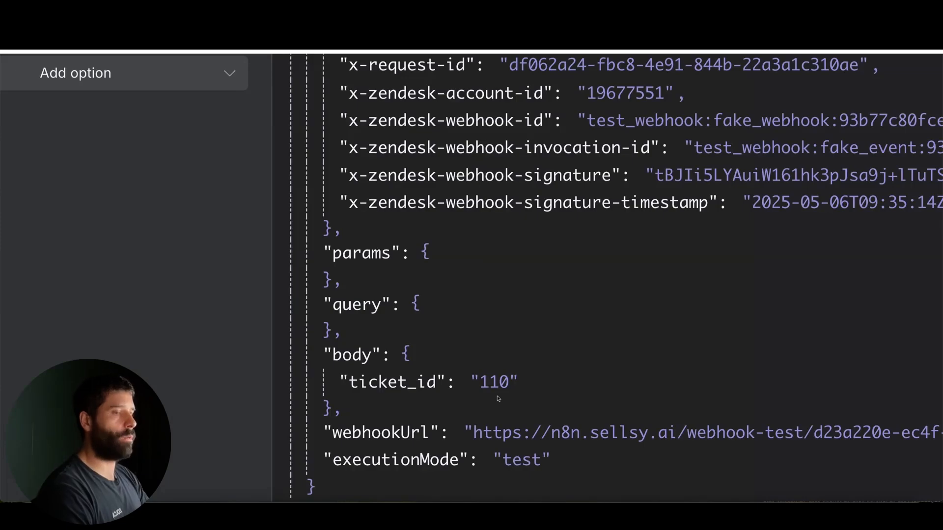
Step: Check the ticket_id value in the Webhook node's output body and return to the workflow canvas
{"action": "double_click", "coordinate": [514, 382]}
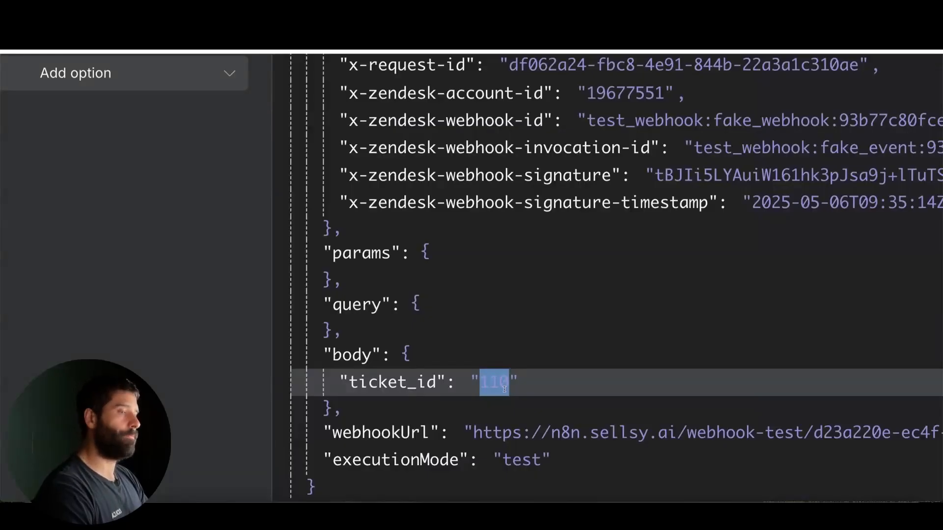
{"action": "left_click_drag", "start_coordinate": [511, 389], "coordinate": [484, 384]}
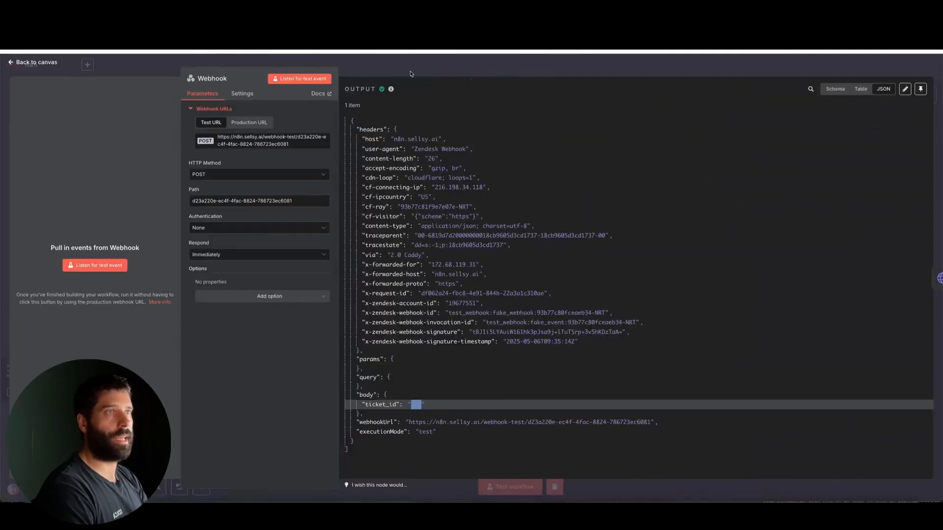
{"action": "left_click", "coordinate": [411, 73]}
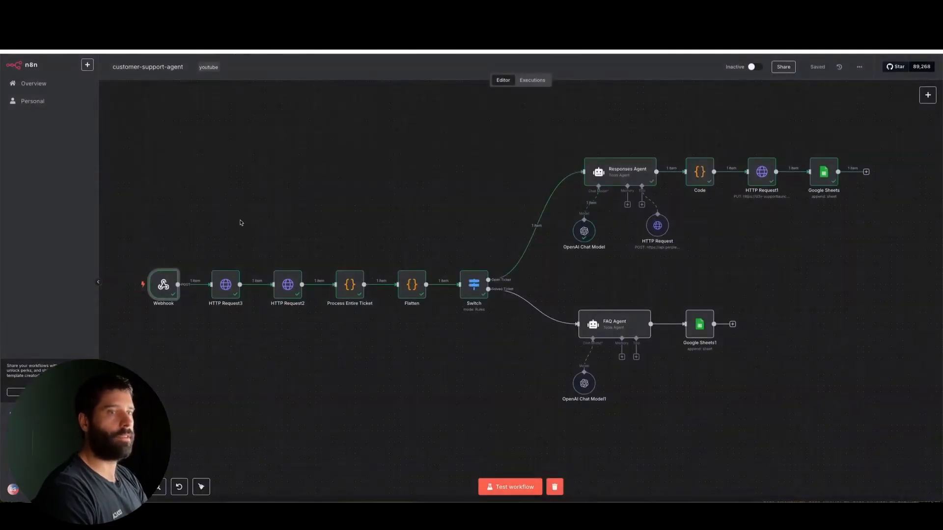
Step: Examine the HTTP Request3 node's URL, covering the Zendesk subdomain and the ticket_id expression
{"action": "double_click", "coordinate": [225, 285]}
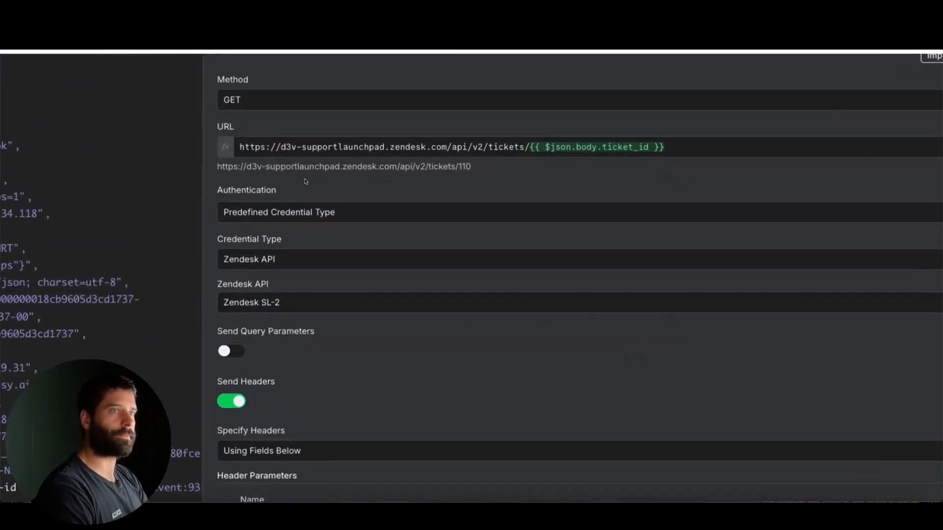
{"action": "left_click_drag", "start_coordinate": [384, 150], "coordinate": [283, 149]}
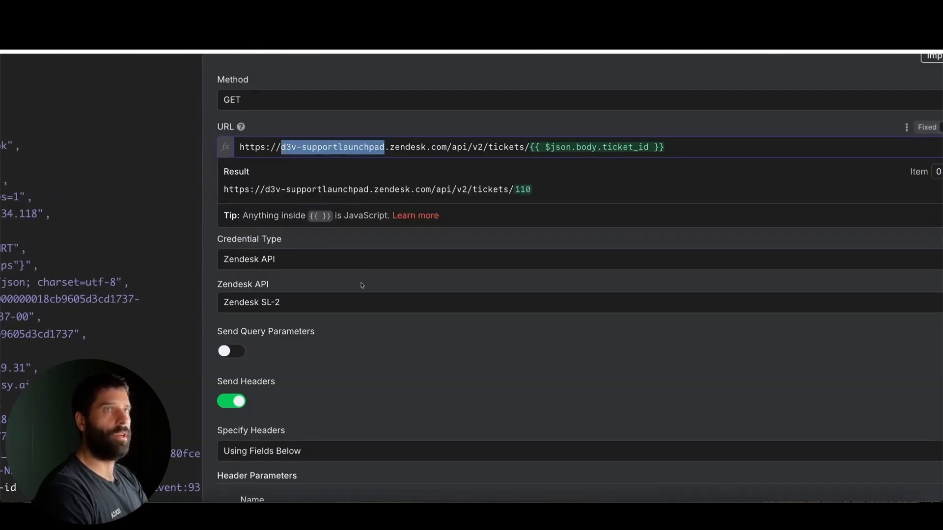
{"action": "left_click_drag", "start_coordinate": [446, 147], "coordinate": [243, 146]}
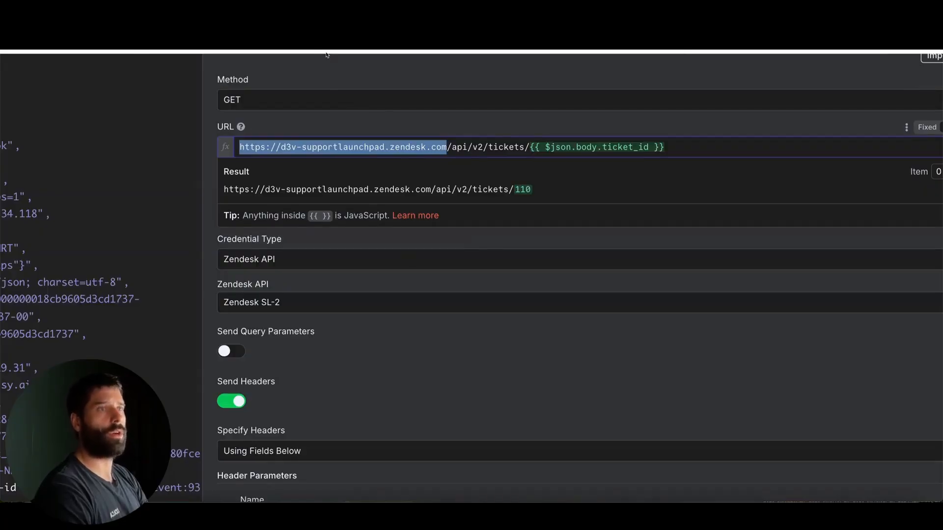
{"action": "mouse_move", "coordinate": [320, 57]}
{"action": "left_mouse_down"}
{"action": "mouse_move", "coordinate": [281, 139]}
{"action": "mouse_move", "coordinate": [438, 145]}
{"action": "mouse_move", "coordinate": [283, 147]}
{"action": "left_mouse_up"}
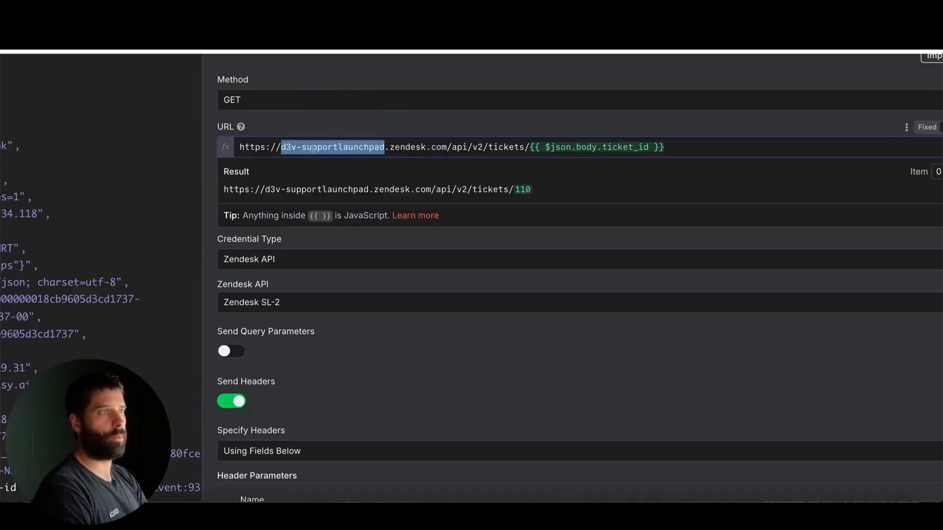
{"action": "left_click_drag", "start_coordinate": [482, 75], "coordinate": [546, 143]}
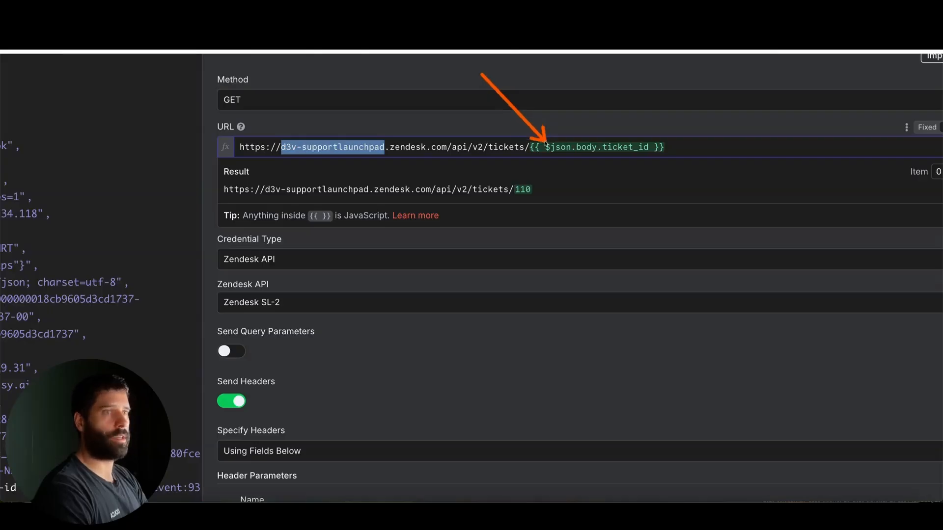
{"action": "mouse_move", "coordinate": [556, 310]}
{"action": "left_mouse_down"}
{"action": "mouse_move", "coordinate": [437, 248]}
{"action": "mouse_move", "coordinate": [257, 187]}
{"action": "mouse_move", "coordinate": [290, 199]}
{"action": "mouse_move", "coordinate": [530, 199]}
{"action": "left_mouse_up"}
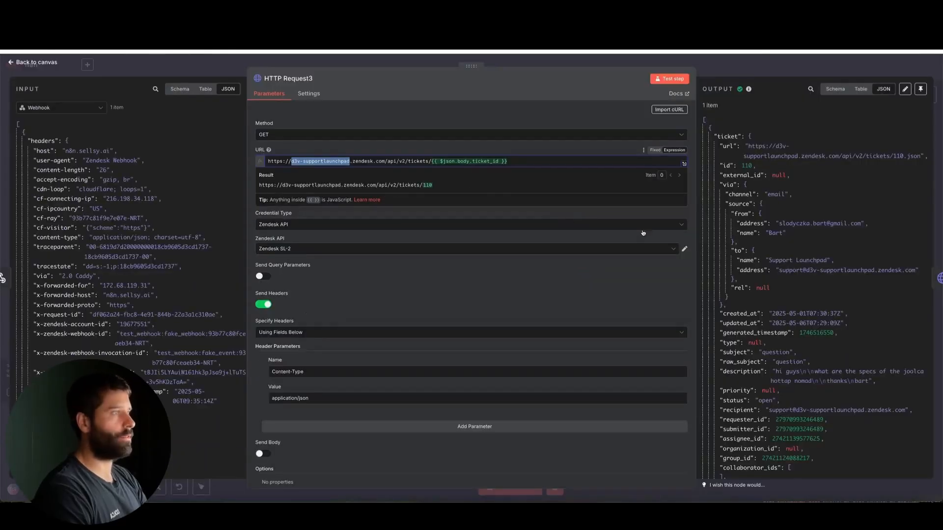
{"action": "left_click", "coordinate": [757, 61]}
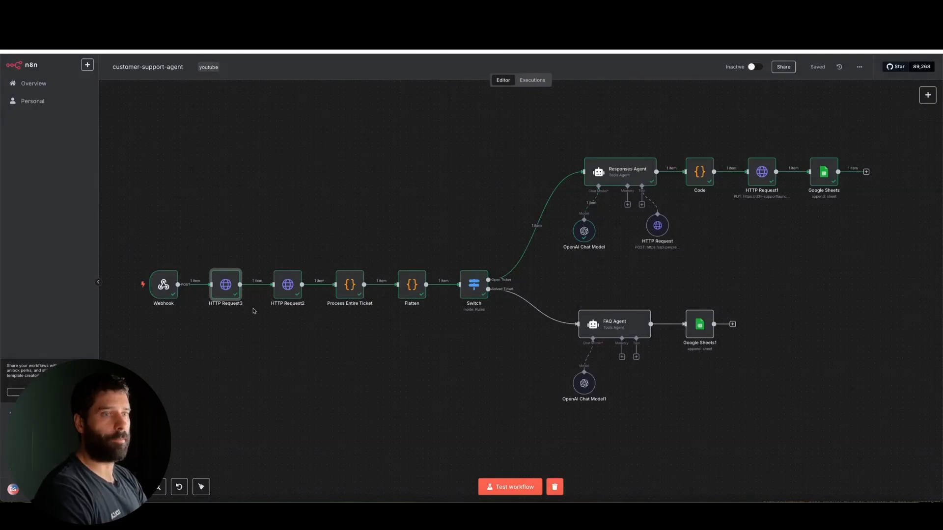
Step: Inspect the HTTP Request2 node's request for the ticket's comments and return to the canvas
{"action": "scroll", "coordinate": [253, 311], "scroll_direction": "up", "scroll_amount": 5}
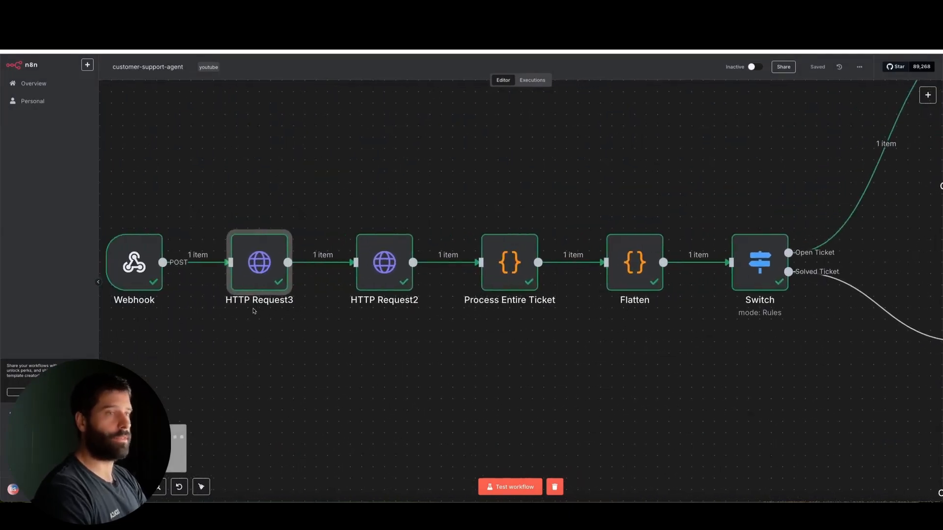
{"action": "left_click", "coordinate": [380, 259]}
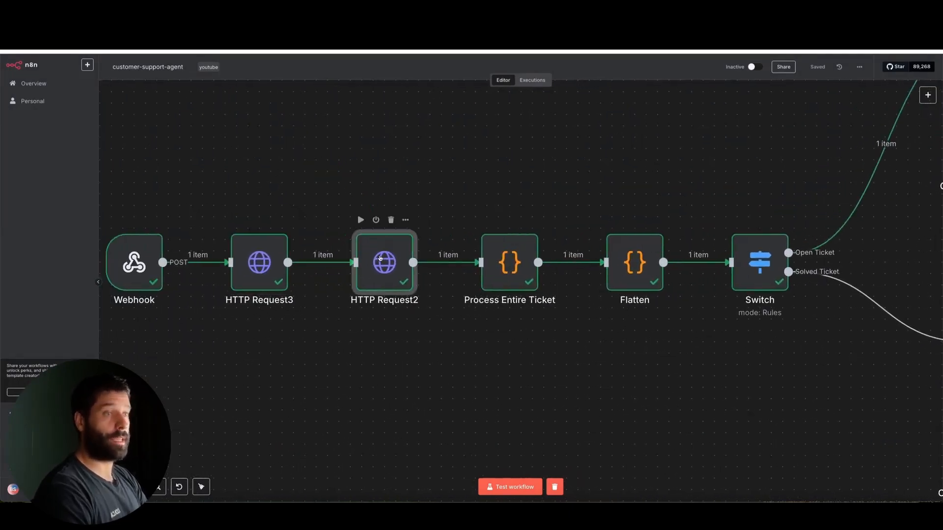
{"action": "double_click", "coordinate": [380, 258]}
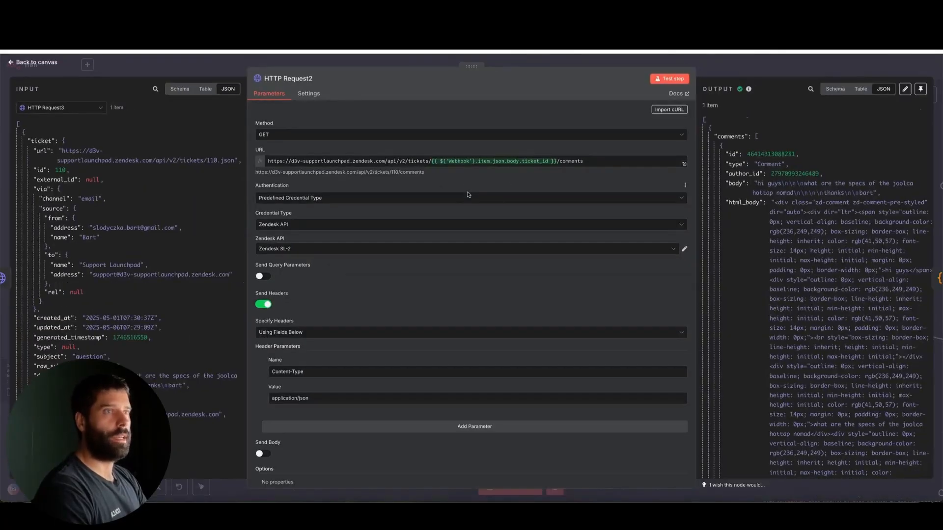
{"action": "left_click", "coordinate": [246, 62]}
Step: Review the HTTP Request3 node's authentication and header settings and the ticket details in its output
{"action": "double_click", "coordinate": [256, 271]}
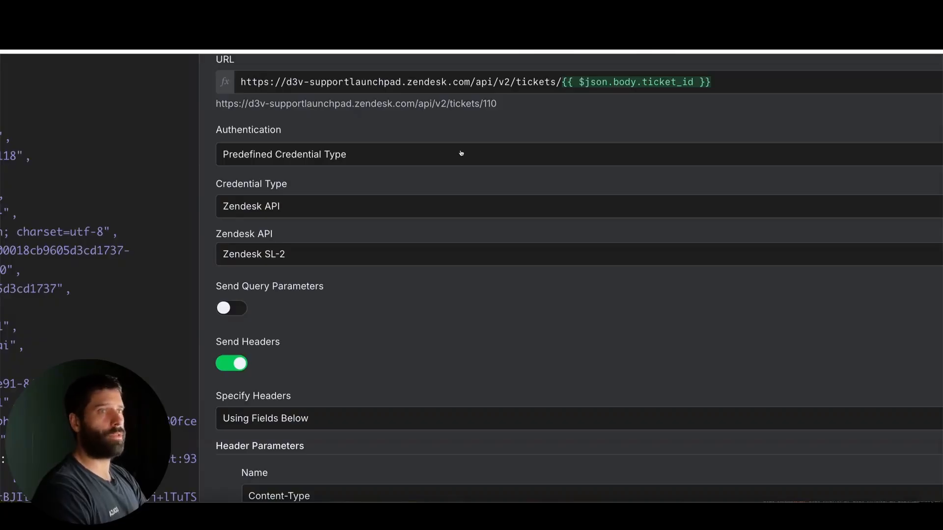
{"action": "scroll", "coordinate": [459, 155], "scroll_direction": "down", "scroll_amount": 3}
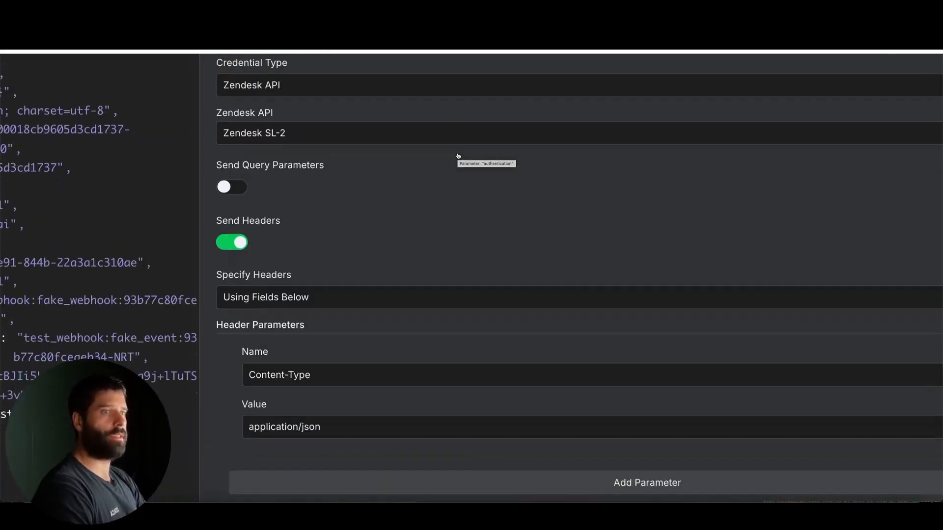
{"action": "scroll", "coordinate": [458, 156], "scroll_direction": "down", "scroll_amount": 3}
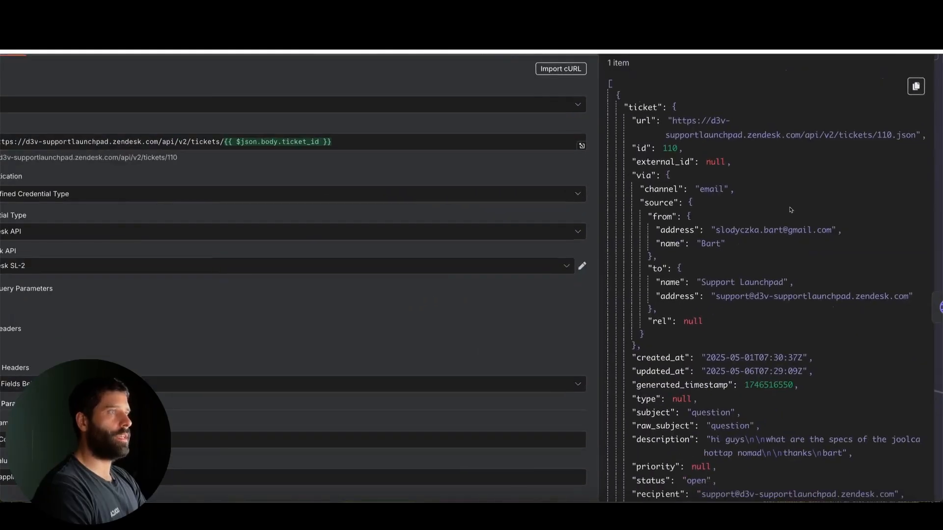
{"action": "mouse_move", "coordinate": [667, 143]}
{"action": "left_mouse_down"}
{"action": "mouse_move", "coordinate": [886, 147]}
{"action": "mouse_move", "coordinate": [639, 186]}
{"action": "mouse_move", "coordinate": [639, 198]}
{"action": "mouse_move", "coordinate": [690, 201]}
{"action": "mouse_move", "coordinate": [646, 200]}
{"action": "left_mouse_up"}
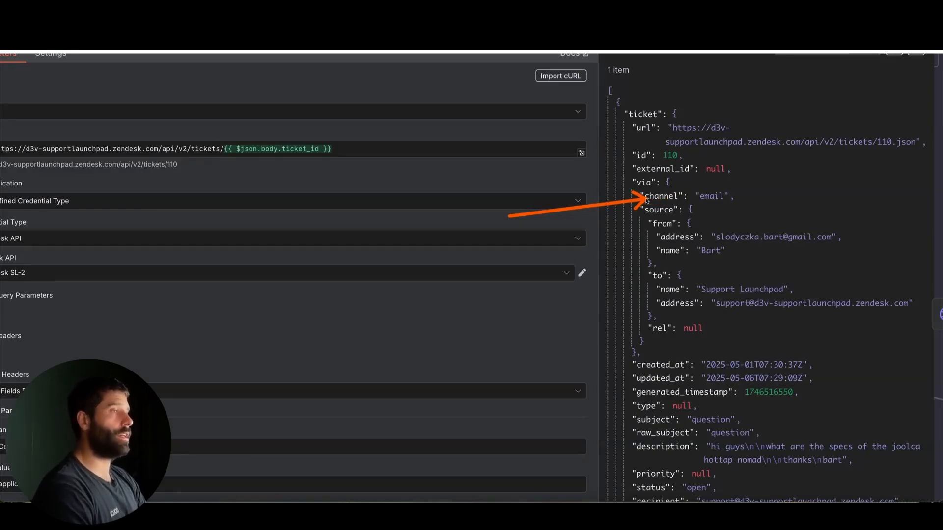
{"action": "left_click_drag", "start_coordinate": [647, 201], "coordinate": [642, 199]}
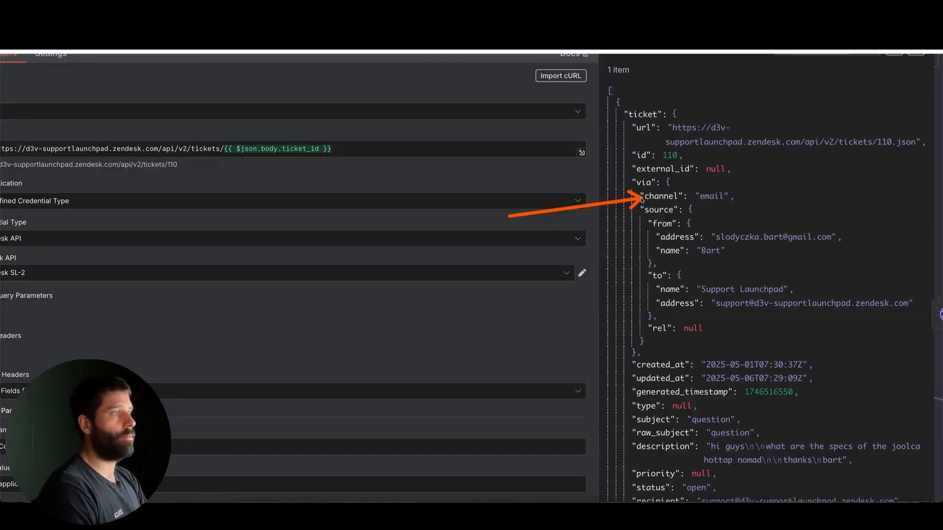
{"action": "scroll", "coordinate": [573, 253], "scroll_direction": "down", "scroll_amount": 1}
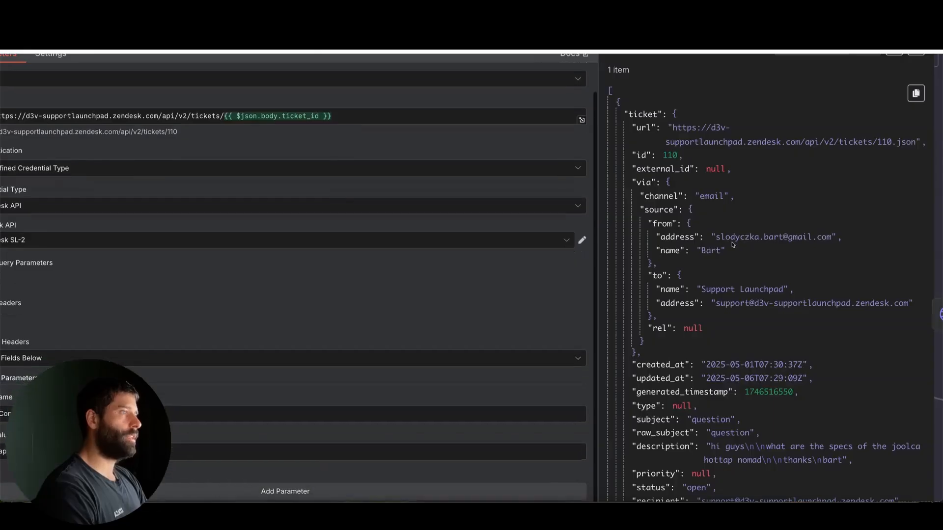
{"action": "mouse_move", "coordinate": [563, 254]}
{"action": "left_mouse_down"}
{"action": "mouse_move", "coordinate": [606, 233]}
{"action": "mouse_move", "coordinate": [642, 188]}
{"action": "mouse_move", "coordinate": [695, 195]}
{"action": "mouse_move", "coordinate": [656, 238]}
{"action": "mouse_move", "coordinate": [653, 278]}
{"action": "mouse_move", "coordinate": [661, 237]}
{"action": "mouse_move", "coordinate": [669, 303]}
{"action": "left_mouse_up"}
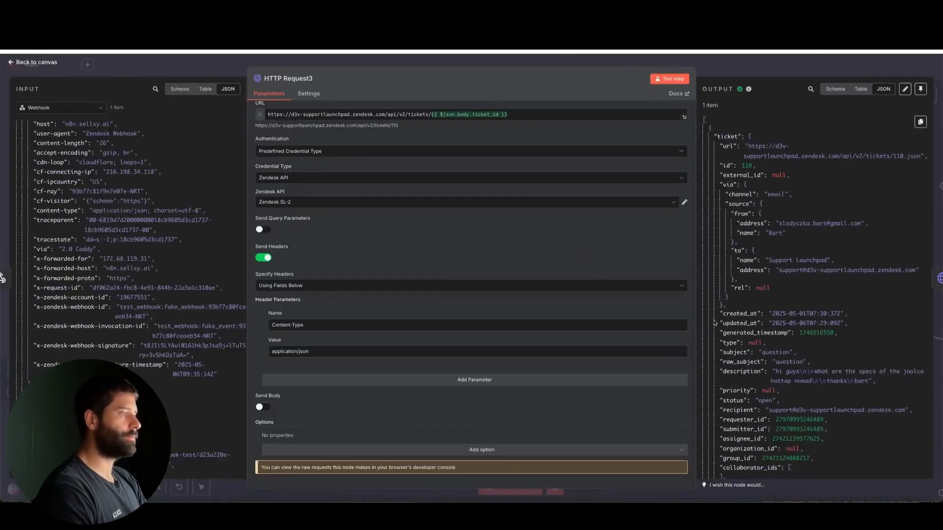
{"action": "scroll", "coordinate": [765, 346], "scroll_direction": "down", "scroll_amount": 8}
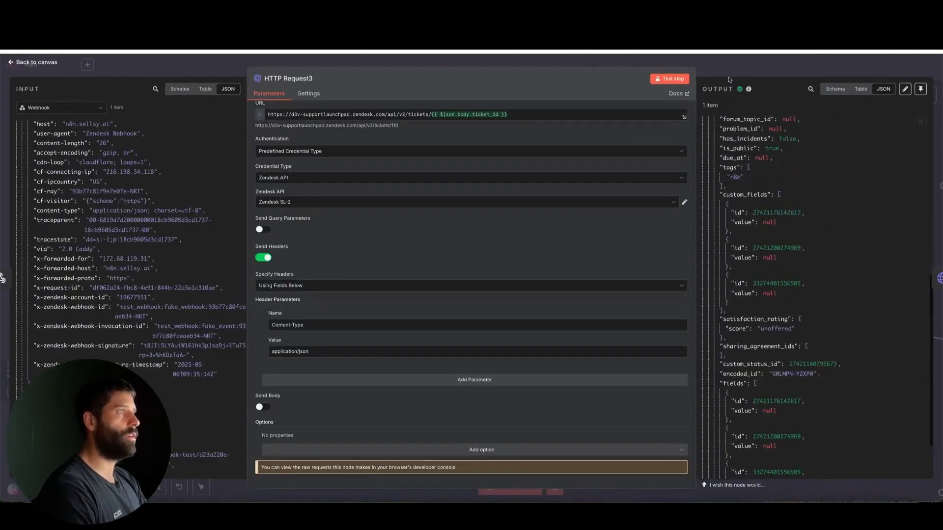
{"action": "left_click", "coordinate": [728, 72]}
Step: Reopen the HTTP Request2 node to review its comments URL, settings and output, then close it
{"action": "mouse_move", "coordinate": [346, 161]}
{"action": "left_mouse_down"}
{"action": "mouse_move", "coordinate": [253, 248]}
{"action": "mouse_move", "coordinate": [378, 255]}
{"action": "left_mouse_up"}
{"action": "double_click", "coordinate": [379, 257]}
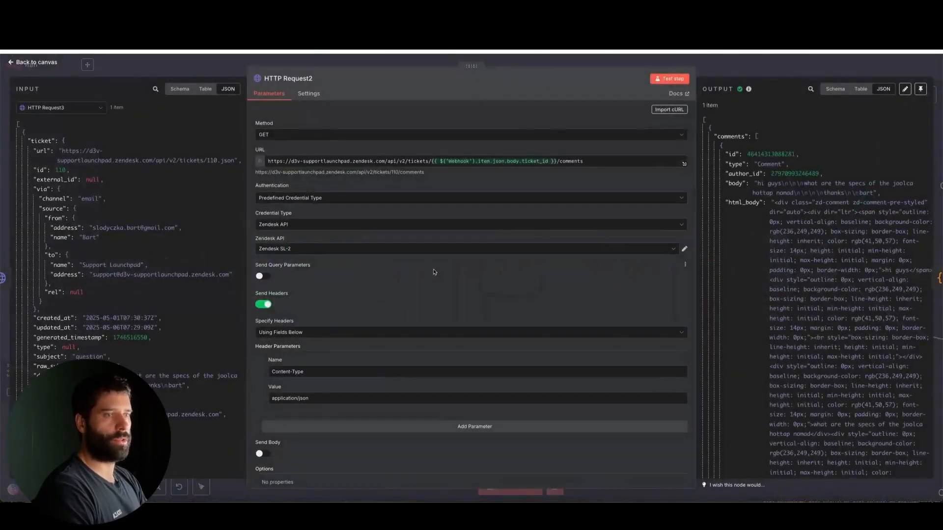
{"action": "scroll", "coordinate": [374, 273], "scroll_direction": "down", "scroll_amount": 2}
{"action": "mouse_move", "coordinate": [179, 326]}
{"action": "left_mouse_down"}
{"action": "mouse_move", "coordinate": [258, 337]}
{"action": "mouse_move", "coordinate": [256, 202]}
{"action": "mouse_move", "coordinate": [274, 395]}
{"action": "left_mouse_up"}
{"action": "key", "text": "Escape"}
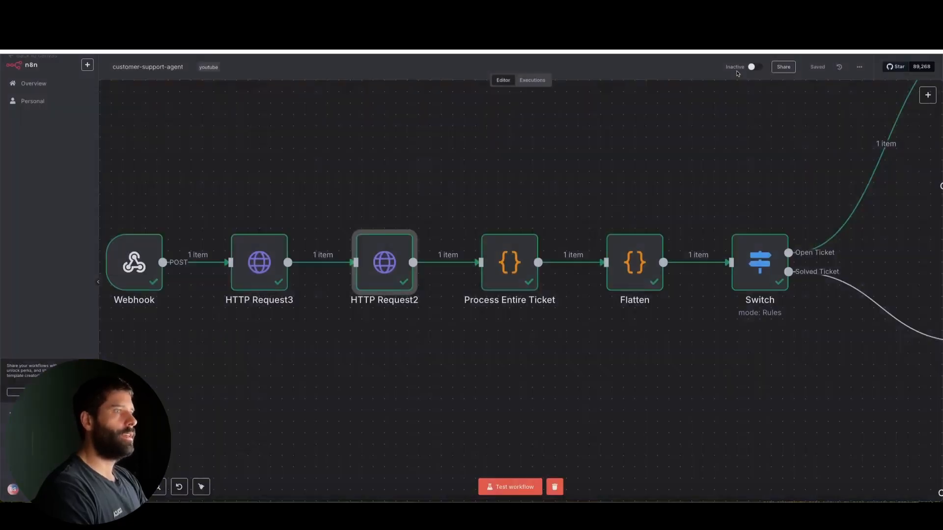
Step: Open the Process Entire Ticket code node and examine its JavaScript, including the filter for public comments
{"action": "left_click_drag", "start_coordinate": [569, 147], "coordinate": [515, 247]}
{"action": "double_click", "coordinate": [513, 249]}
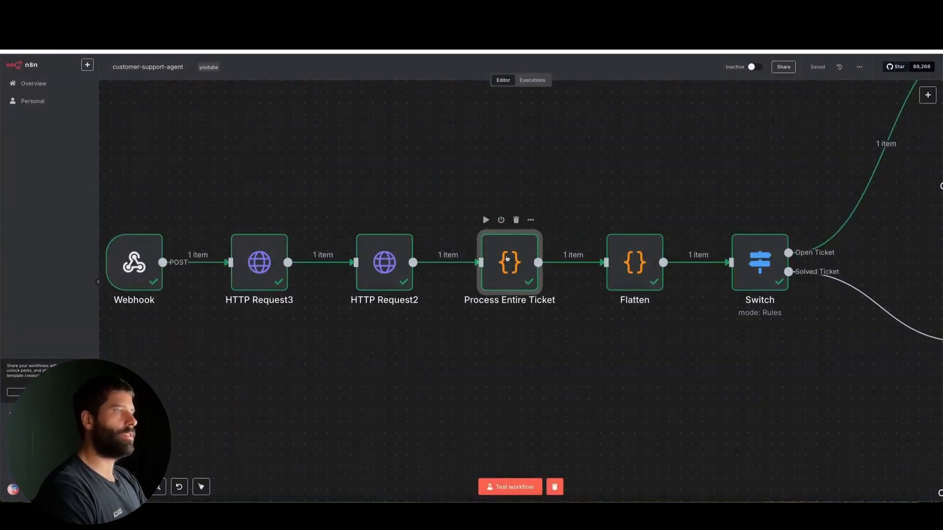
{"action": "mouse_move", "coordinate": [462, 265]}
{"action": "left_mouse_down"}
{"action": "mouse_move", "coordinate": [169, 139]}
{"action": "mouse_move", "coordinate": [180, 298]}
{"action": "mouse_move", "coordinate": [442, 264]}
{"action": "mouse_move", "coordinate": [639, 179]}
{"action": "mouse_move", "coordinate": [629, 191]}
{"action": "left_mouse_up"}
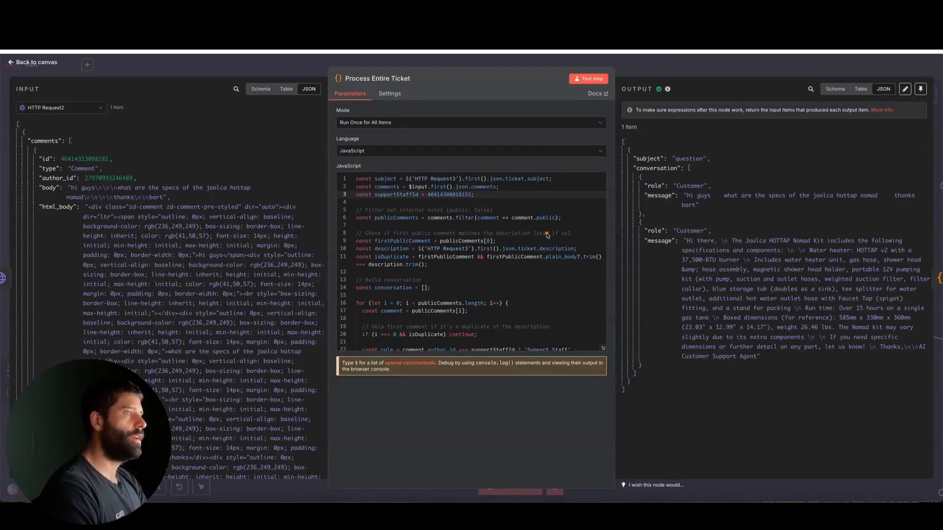
{"action": "mouse_move", "coordinate": [454, 253]}
{"action": "left_mouse_down"}
{"action": "mouse_move", "coordinate": [336, 216]}
{"action": "mouse_move", "coordinate": [273, 179]}
{"action": "mouse_move", "coordinate": [248, 336]}
{"action": "mouse_move", "coordinate": [261, 157]}
{"action": "mouse_move", "coordinate": [248, 251]}
{"action": "mouse_move", "coordinate": [416, 233]}
{"action": "left_mouse_up"}
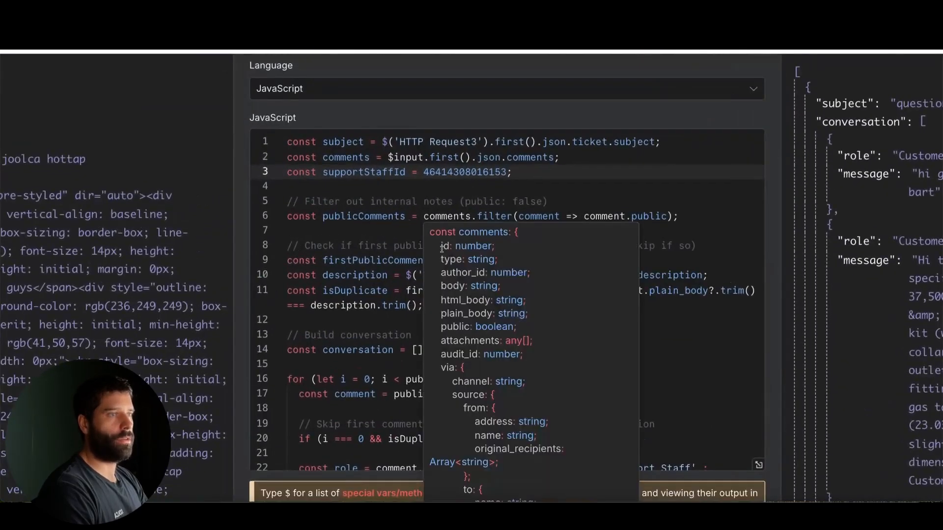
{"action": "mouse_move", "coordinate": [407, 351]}
{"action": "left_mouse_down"}
{"action": "mouse_move", "coordinate": [346, 232]}
{"action": "mouse_move", "coordinate": [589, 227]}
{"action": "left_mouse_up"}
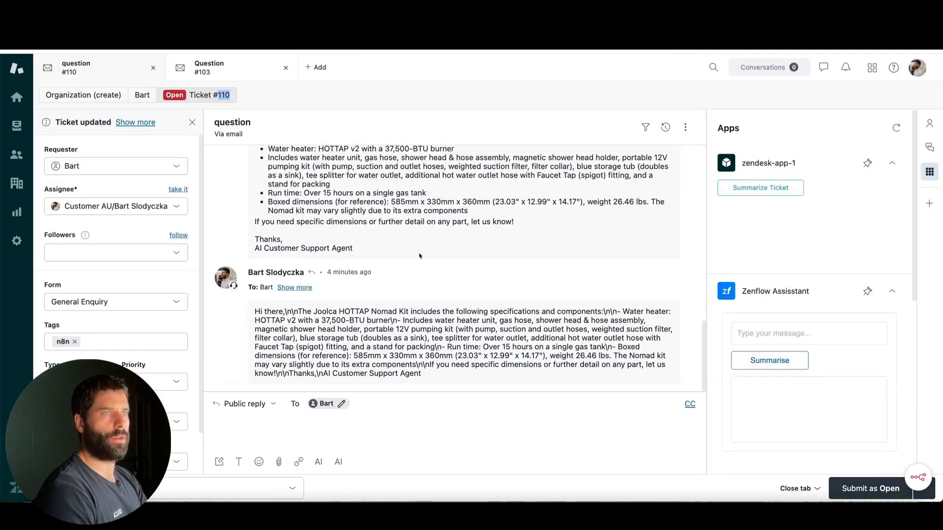
Step: Switch to Zendesk and compare the internal notes with the public replies in the "question" ticket's conversation
{"action": "scroll", "coordinate": [420, 255], "scroll_direction": "up", "scroll_amount": 10}
{"action": "scroll", "coordinate": [420, 256], "scroll_direction": "up", "scroll_amount": 2}
{"action": "left_click_drag", "start_coordinate": [509, 226], "coordinate": [406, 313]}
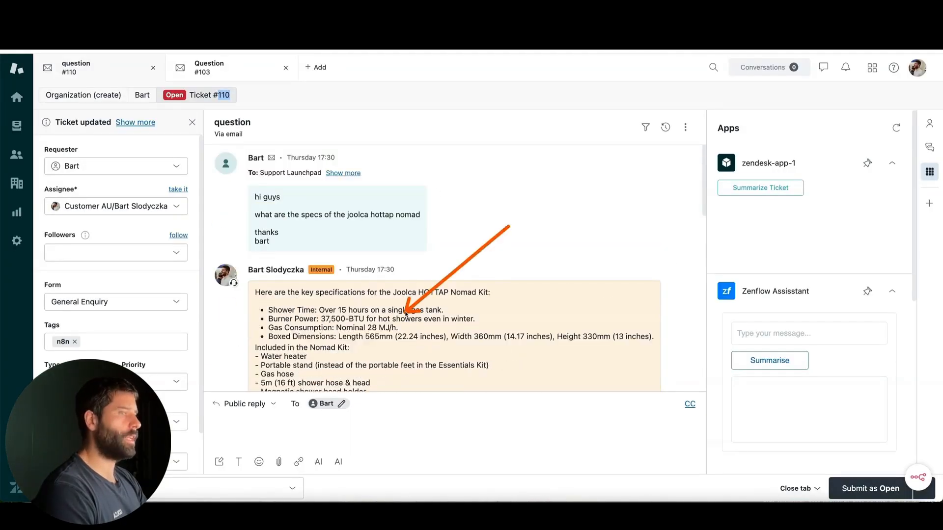
{"action": "scroll", "coordinate": [406, 313], "scroll_direction": "down", "scroll_amount": 5}
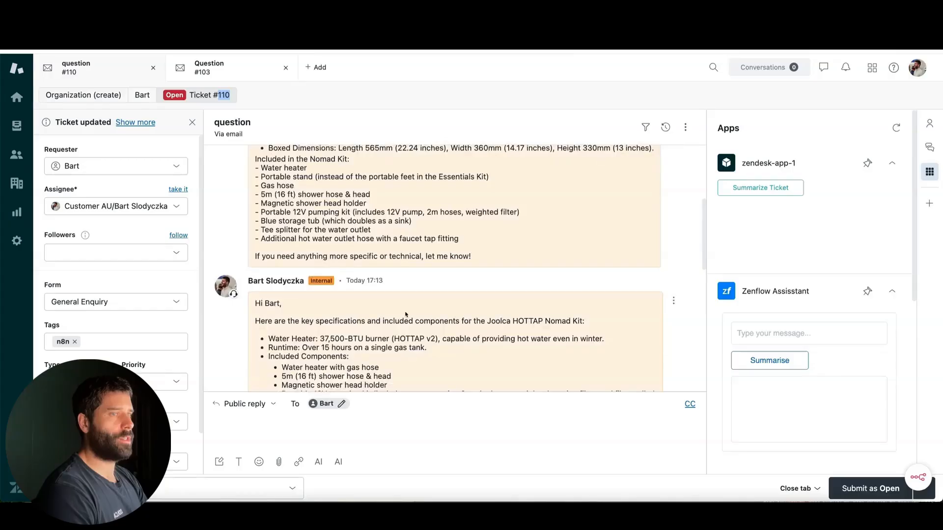
{"action": "scroll", "coordinate": [405, 313], "scroll_direction": "down", "scroll_amount": 3}
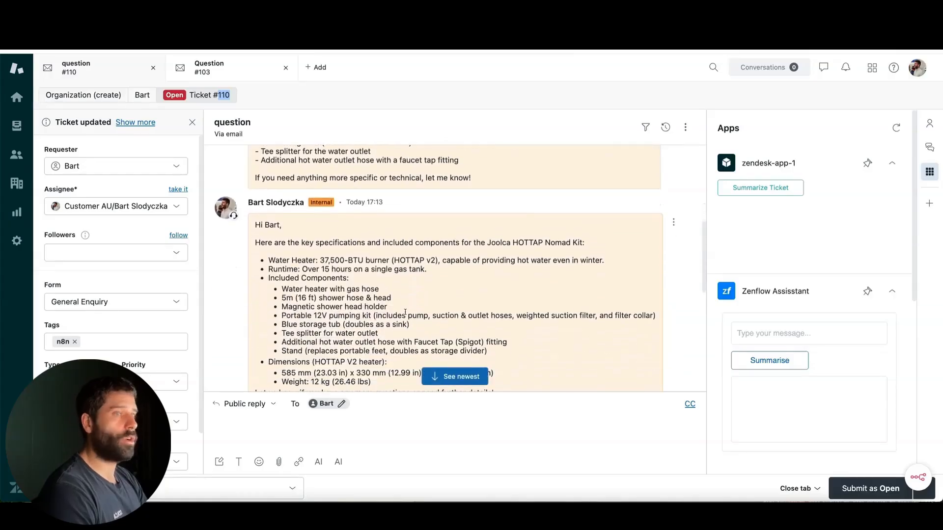
{"action": "scroll", "coordinate": [406, 312], "scroll_direction": "down", "scroll_amount": 6}
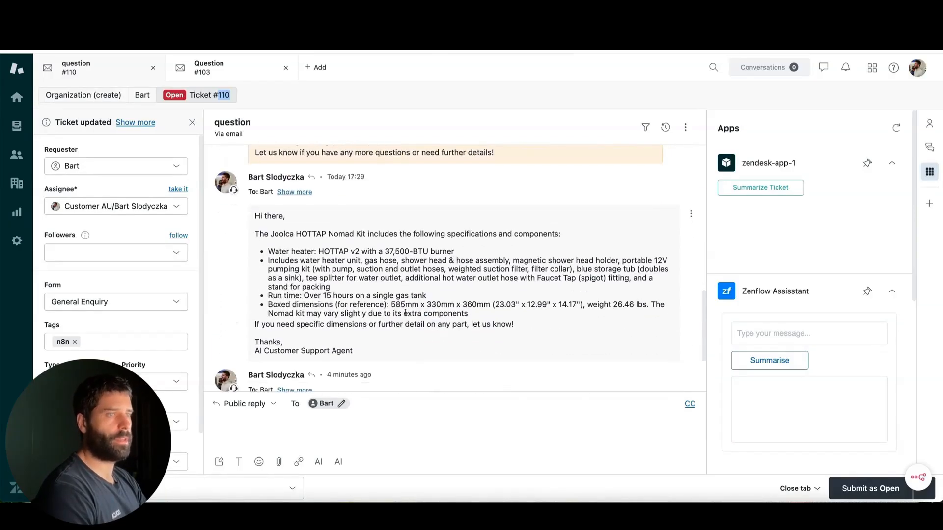
{"action": "scroll", "coordinate": [406, 313], "scroll_direction": "up", "scroll_amount": 8}
{"action": "scroll", "coordinate": [405, 313], "scroll_direction": "down", "scroll_amount": 10}
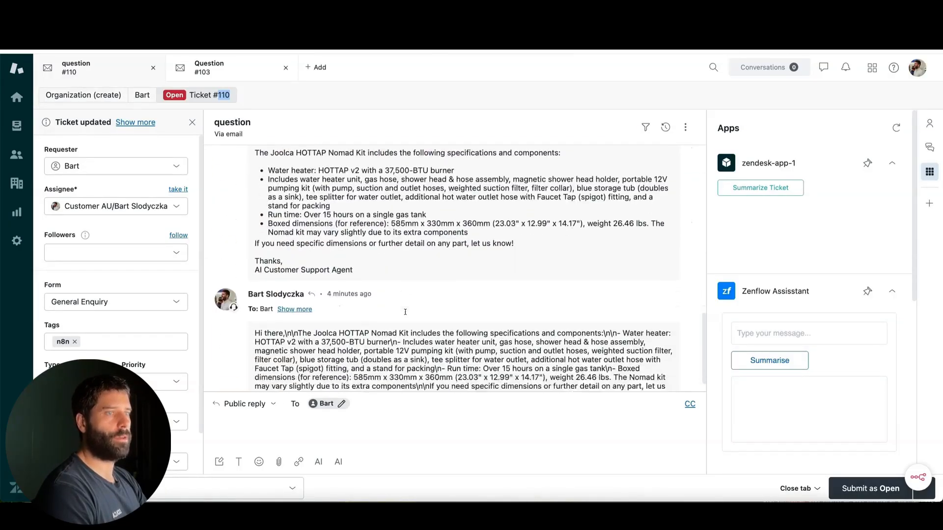
{"action": "scroll", "coordinate": [405, 312], "scroll_direction": "up", "scroll_amount": 3}
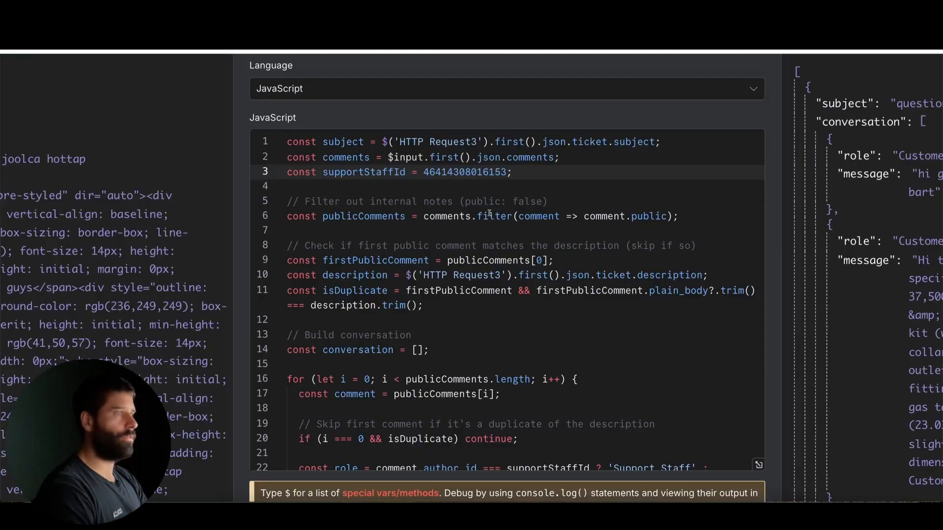
Step: Back in n8n, examine the internal-notes filter comment and select the supportStaffId value in the Process Entire Ticket code
{"action": "left_click", "coordinate": [395, 201]}
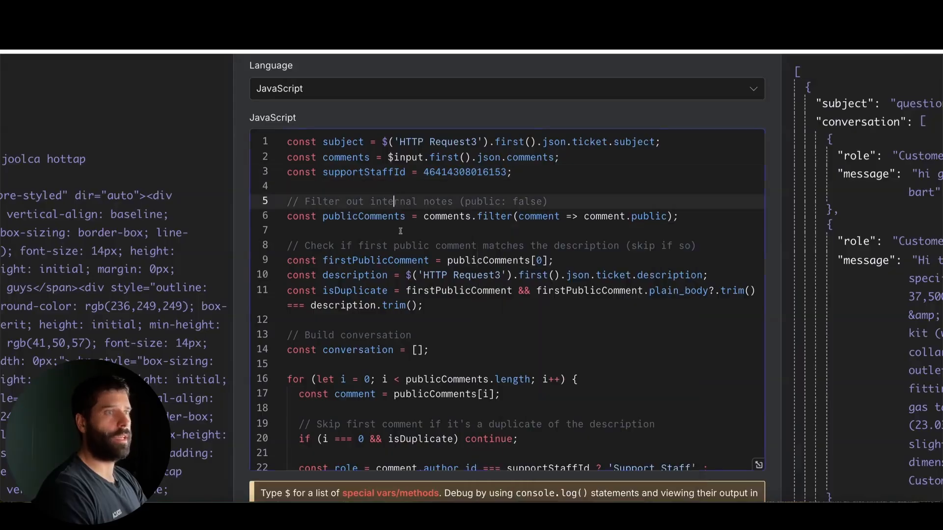
{"action": "double_click", "coordinate": [445, 172]}
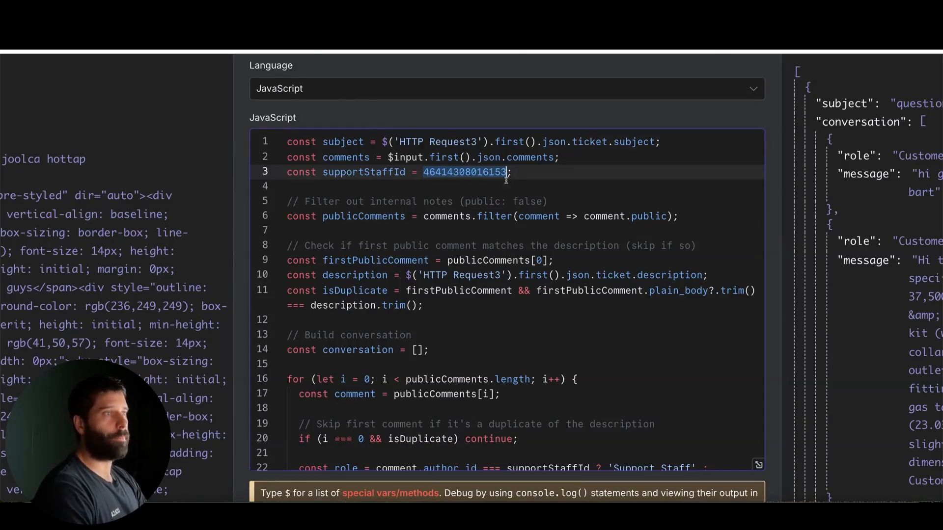
Step: Highlight the supportStaffId line in the Process Entire Ticket code and compare it with the first comment in the input data and the output roles
{"action": "left_click_drag", "start_coordinate": [512, 173], "coordinate": [294, 172]}
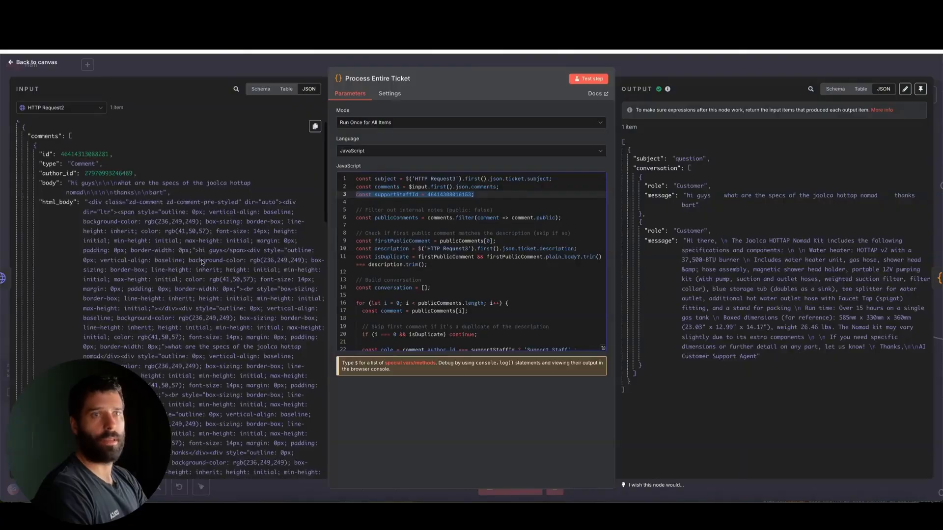
{"action": "scroll", "coordinate": [202, 263], "scroll_direction": "down", "scroll_amount": 1}
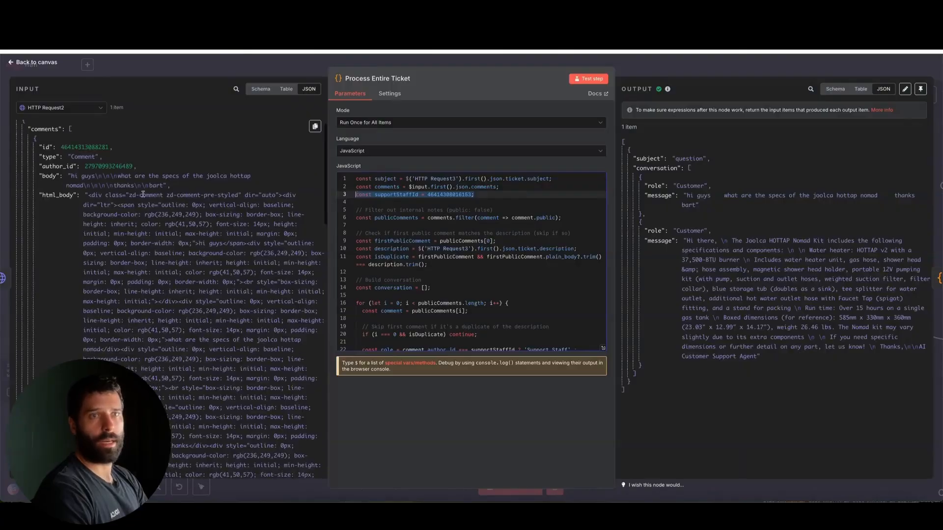
{"action": "left_click_drag", "start_coordinate": [213, 211], "coordinate": [95, 155]}
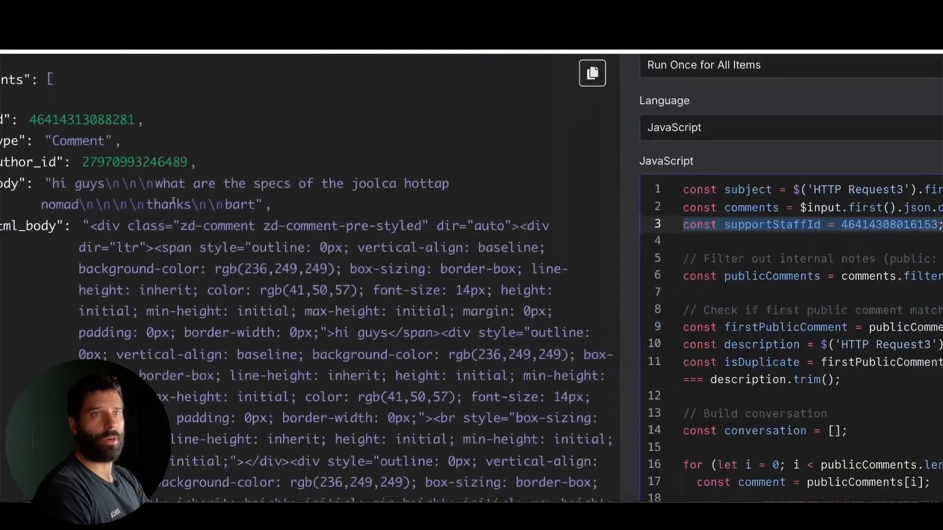
{"action": "mouse_move", "coordinate": [202, 302]}
{"action": "left_mouse_down"}
{"action": "mouse_move", "coordinate": [158, 216]}
{"action": "mouse_move", "coordinate": [98, 169]}
{"action": "left_mouse_up"}
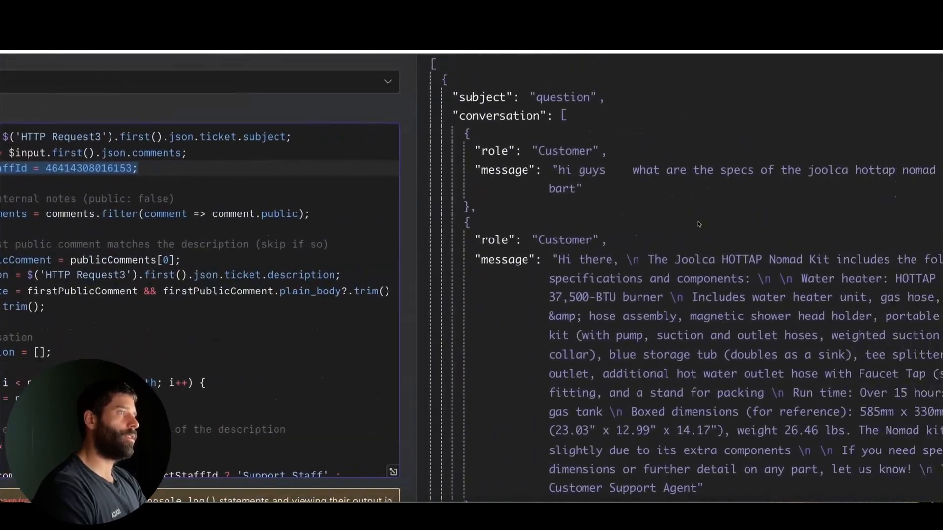
{"action": "mouse_move", "coordinate": [313, 255]}
{"action": "left_mouse_down"}
{"action": "mouse_move", "coordinate": [467, 131]}
{"action": "mouse_move", "coordinate": [502, 152]}
{"action": "mouse_move", "coordinate": [522, 149]}
{"action": "mouse_move", "coordinate": [484, 204]}
{"action": "mouse_move", "coordinate": [526, 212]}
{"action": "mouse_move", "coordinate": [523, 231]}
{"action": "mouse_move", "coordinate": [541, 243]}
{"action": "mouse_move", "coordinate": [554, 291]}
{"action": "left_mouse_up"}
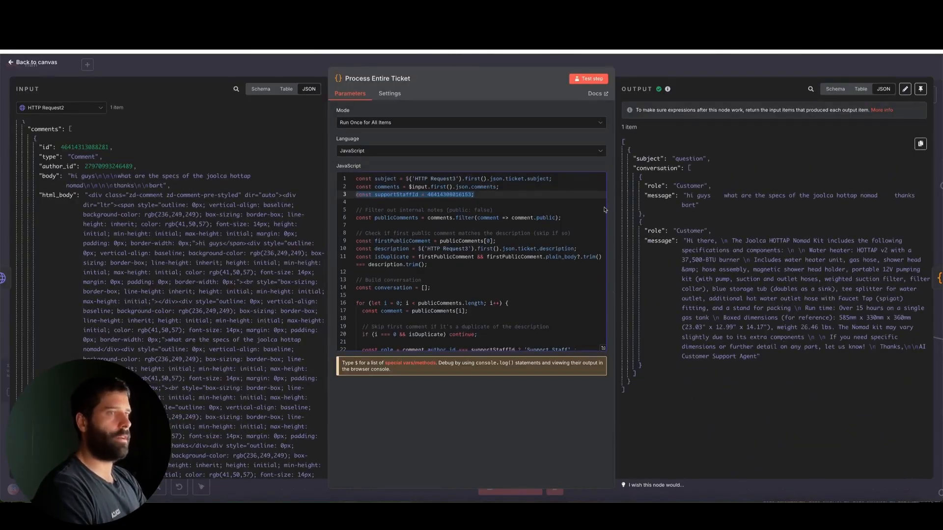
{"action": "mouse_move", "coordinate": [558, 245]}
{"action": "left_mouse_down"}
{"action": "mouse_move", "coordinate": [641, 209]}
{"action": "mouse_move", "coordinate": [650, 235]}
{"action": "left_mouse_up"}
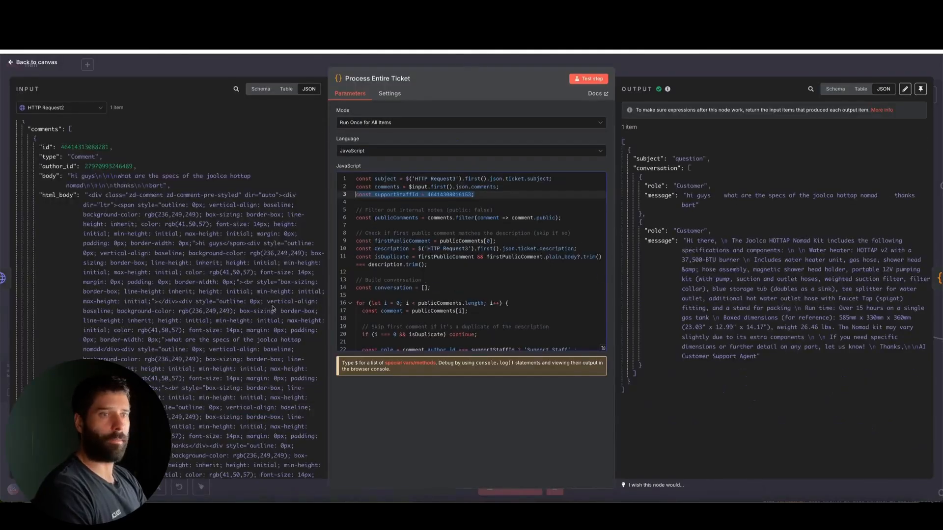
Step: Replace the supportStaffId value with the author_id of the second comment from the input, test the Process Entire Ticket node and close it
{"action": "scroll", "coordinate": [227, 333], "scroll_direction": "down", "scroll_amount": 5}
{"action": "scroll", "coordinate": [227, 334], "scroll_direction": "down", "scroll_amount": 5}
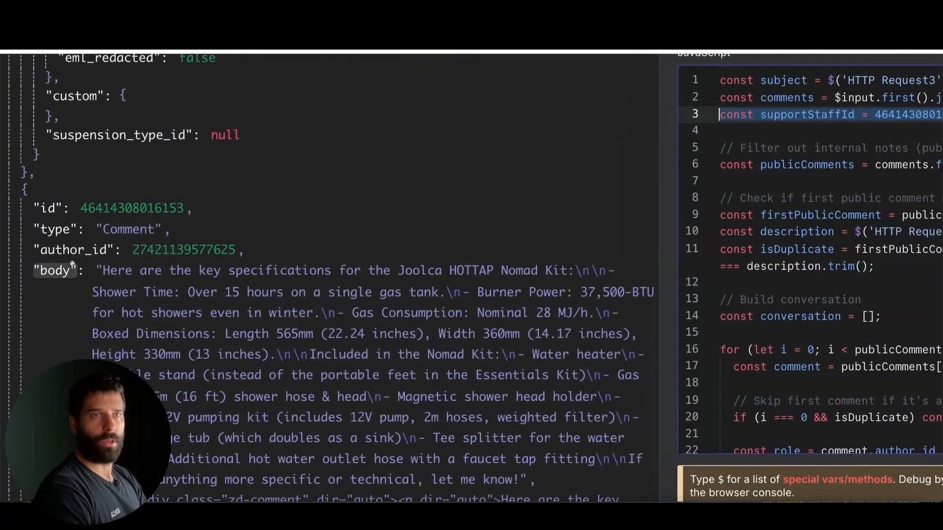
{"action": "mouse_move", "coordinate": [162, 348]}
{"action": "left_mouse_down"}
{"action": "mouse_move", "coordinate": [110, 265]}
{"action": "mouse_move", "coordinate": [186, 256]}
{"action": "left_mouse_up"}
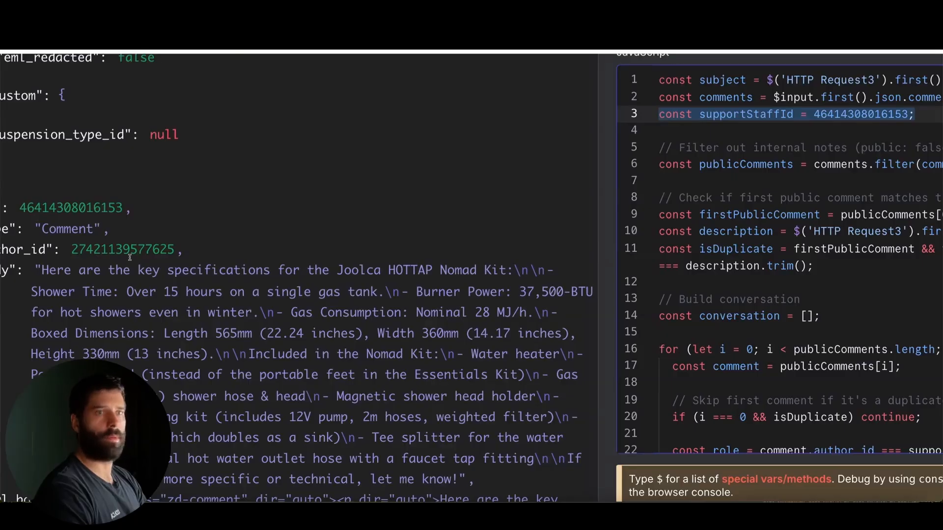
{"action": "double_click", "coordinate": [116, 250]}
{"action": "key", "text": "ctrl+c"}
{"action": "double_click", "coordinate": [857, 114]}
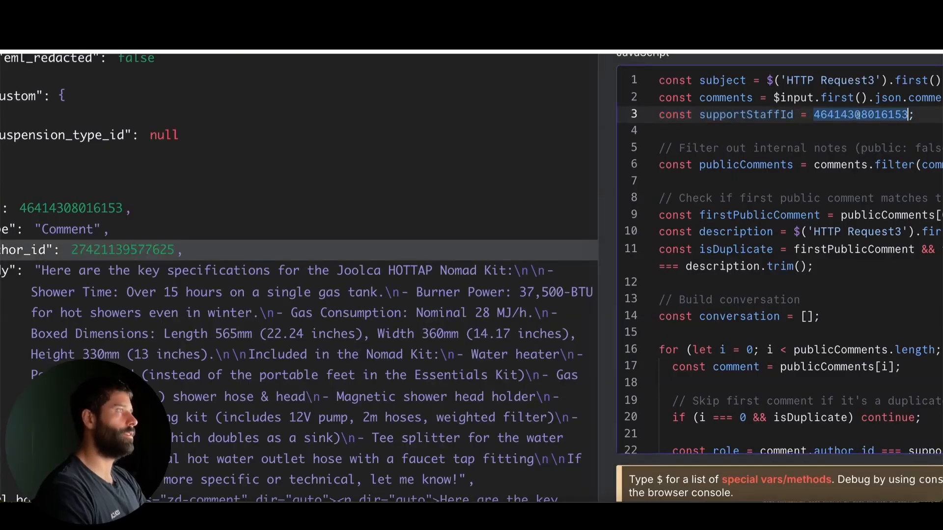
{"action": "key", "text": "ctrl+v"}
{"action": "left_click", "coordinate": [587, 78]}
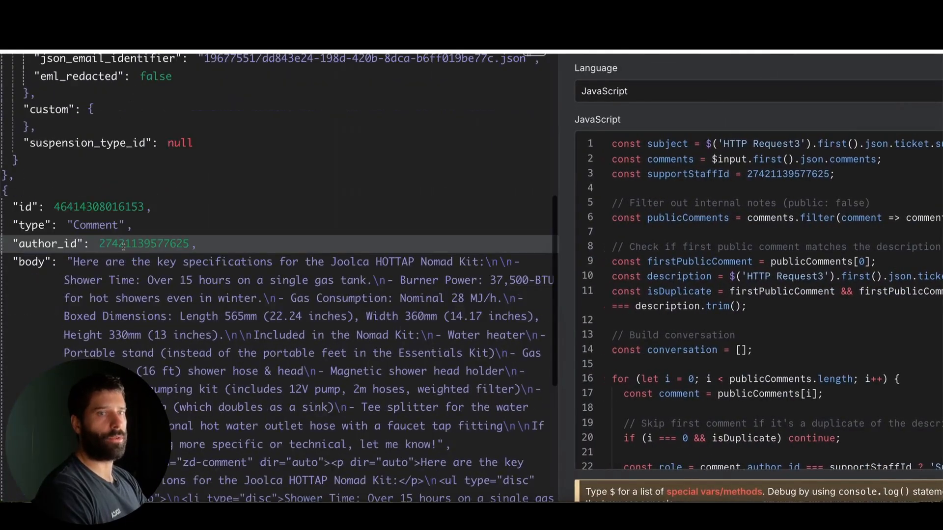
{"action": "scroll", "coordinate": [123, 247], "scroll_direction": "down", "scroll_amount": 2}
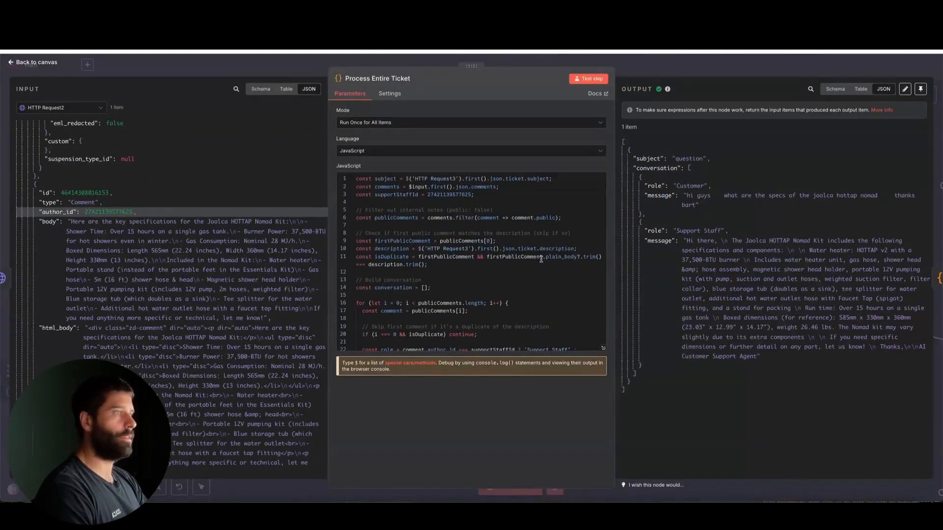
{"action": "key", "text": "Escape"}
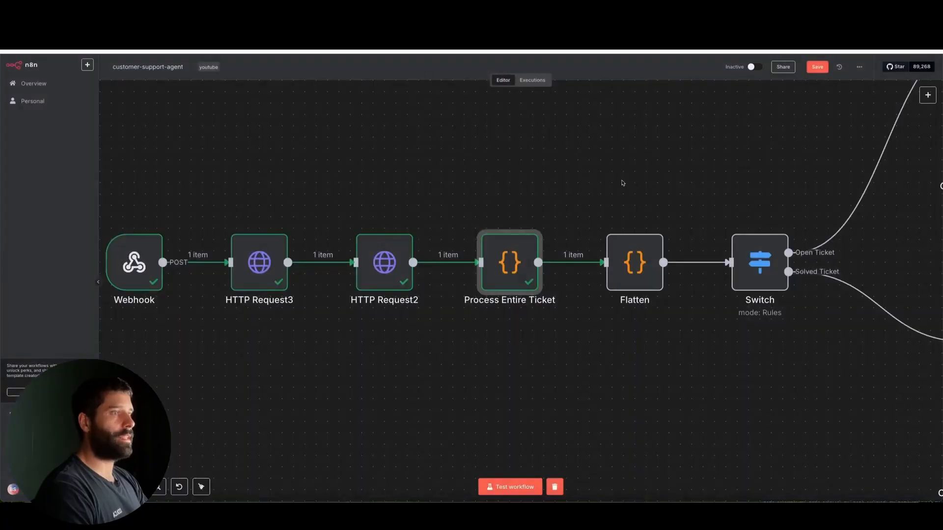
Step: Open the Flatten code node, test it on the processed ticket conversation, and close it
{"action": "mouse_move", "coordinate": [561, 129]}
{"action": "left_mouse_down"}
{"action": "mouse_move", "coordinate": [497, 236]}
{"action": "mouse_move", "coordinate": [511, 249]}
{"action": "left_mouse_up"}
{"action": "mouse_move", "coordinate": [560, 129]}
{"action": "left_mouse_down"}
{"action": "mouse_move", "coordinate": [562, 211]}
{"action": "mouse_move", "coordinate": [632, 248]}
{"action": "left_mouse_up"}
{"action": "double_click", "coordinate": [632, 248]}
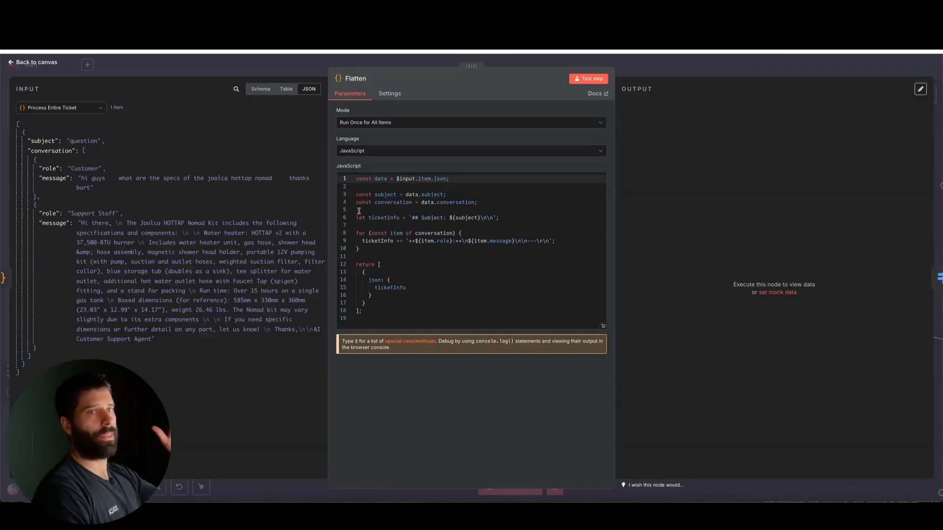
{"action": "left_click", "coordinate": [588, 78]}
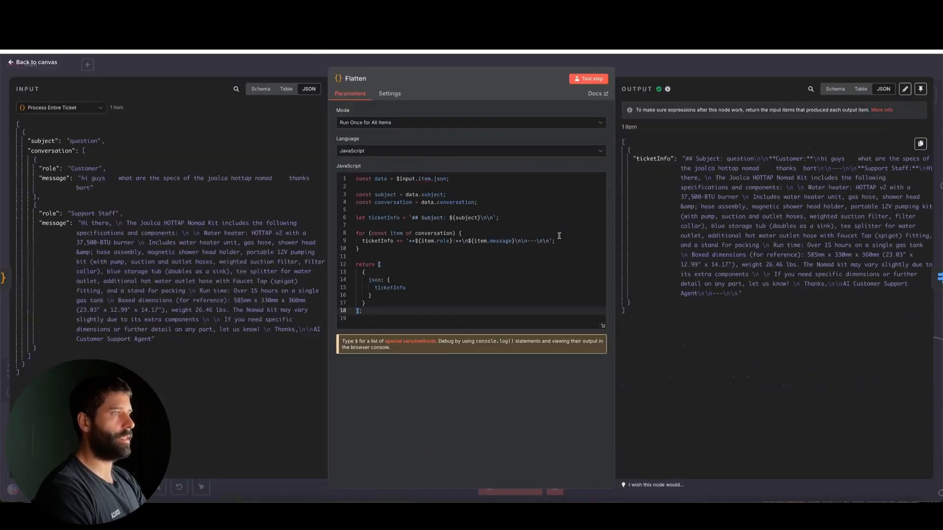
{"action": "left_click", "coordinate": [656, 69]}
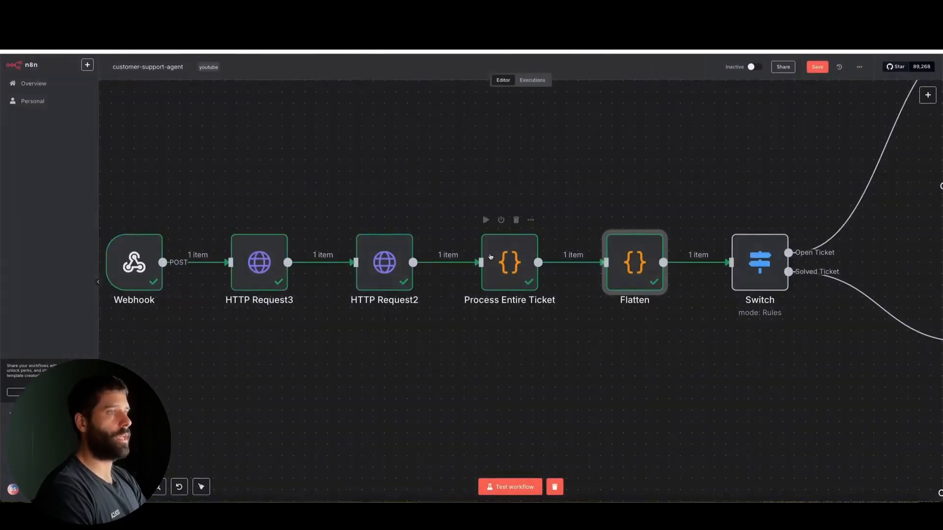
Step: Open the Switch node and display the HTTP Request3 output as its input data
{"action": "scroll", "coordinate": [491, 256], "scroll_direction": "right", "scroll_amount": 10}
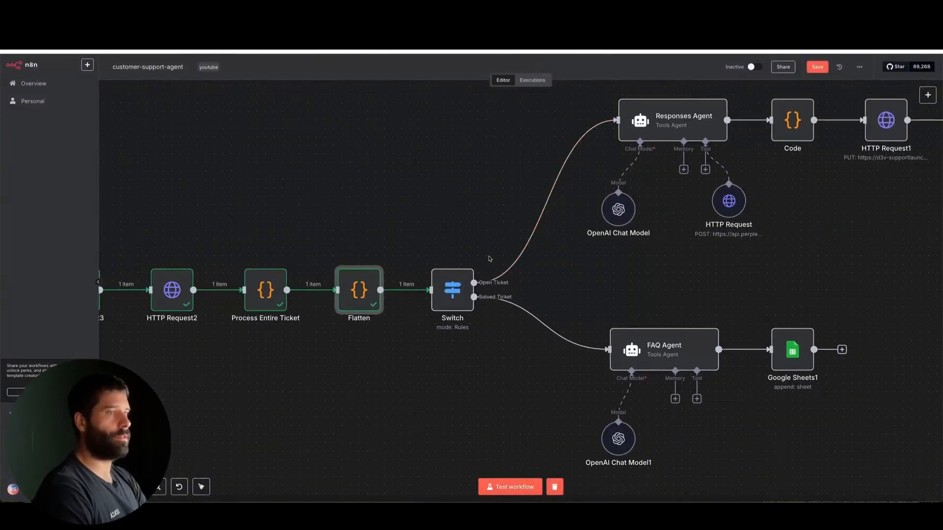
{"action": "double_click", "coordinate": [452, 290]}
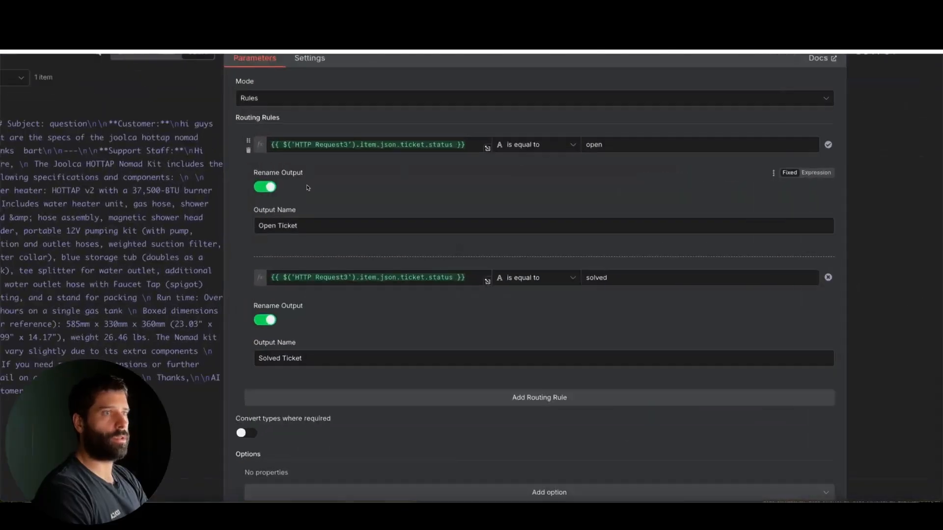
{"action": "mouse_move", "coordinate": [423, 218]}
{"action": "left_mouse_down"}
{"action": "mouse_move", "coordinate": [400, 176]}
{"action": "mouse_move", "coordinate": [315, 147]}
{"action": "mouse_move", "coordinate": [353, 148]}
{"action": "left_mouse_up"}
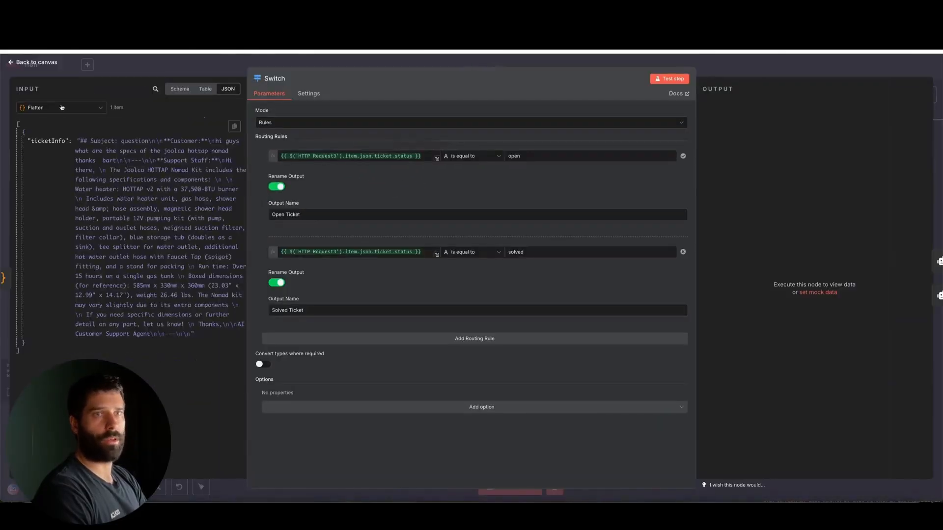
{"action": "left_click", "coordinate": [61, 107]}
{"action": "left_click", "coordinate": [62, 164]}
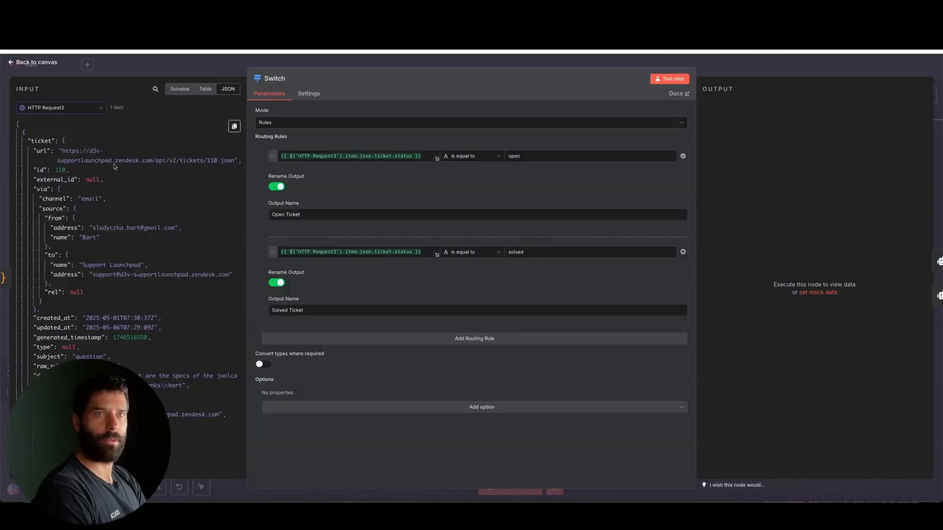
Step: Compare the Switch node's open and solved routing rules with the ticket's status field in the input, then close the node
{"action": "mouse_move", "coordinate": [370, 252]}
{"action": "left_mouse_down"}
{"action": "mouse_move", "coordinate": [358, 199]}
{"action": "mouse_move", "coordinate": [327, 155]}
{"action": "mouse_move", "coordinate": [362, 165]}
{"action": "left_mouse_up"}
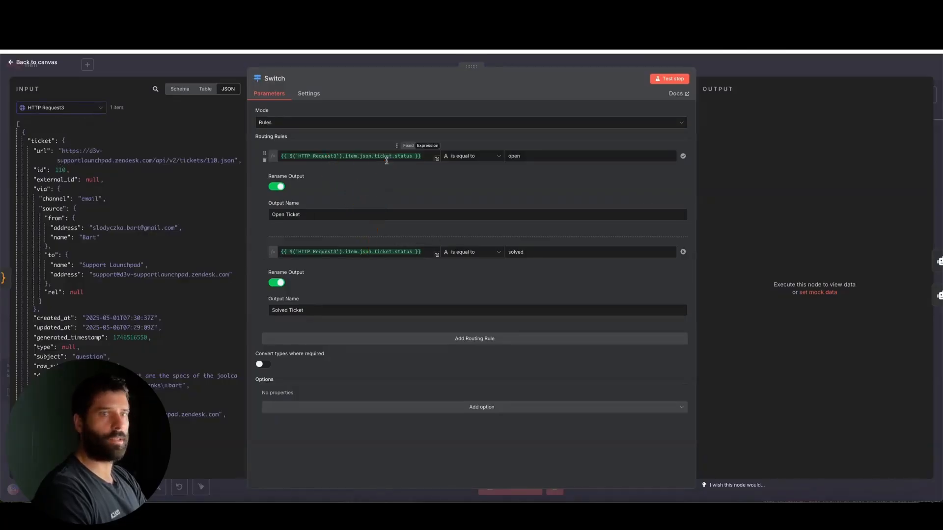
{"action": "scroll", "coordinate": [114, 250], "scroll_direction": "down", "scroll_amount": 2}
{"action": "scroll", "coordinate": [114, 250], "scroll_direction": "down", "scroll_amount": 5}
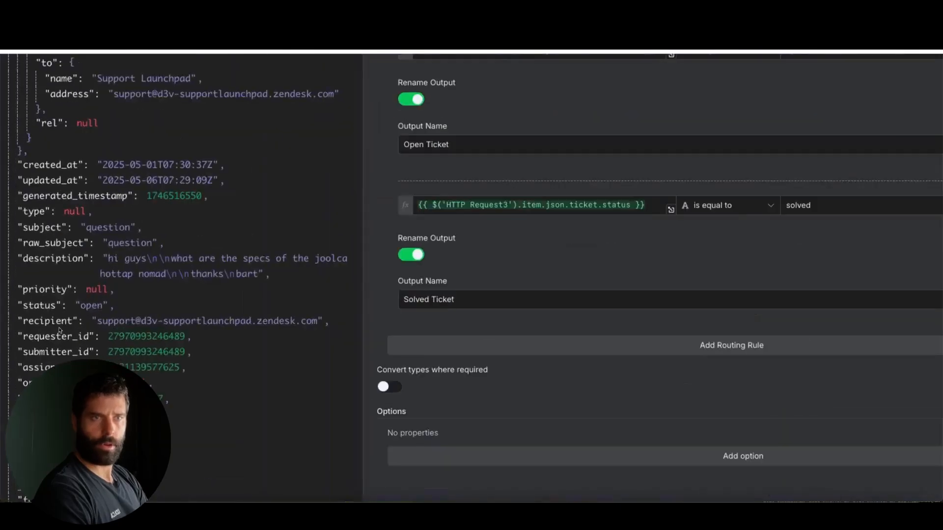
{"action": "mouse_move", "coordinate": [59, 388]}
{"action": "left_mouse_down"}
{"action": "mouse_move", "coordinate": [52, 315]}
{"action": "mouse_move", "coordinate": [133, 308]}
{"action": "mouse_move", "coordinate": [78, 307]}
{"action": "mouse_move", "coordinate": [123, 309]}
{"action": "left_mouse_up"}
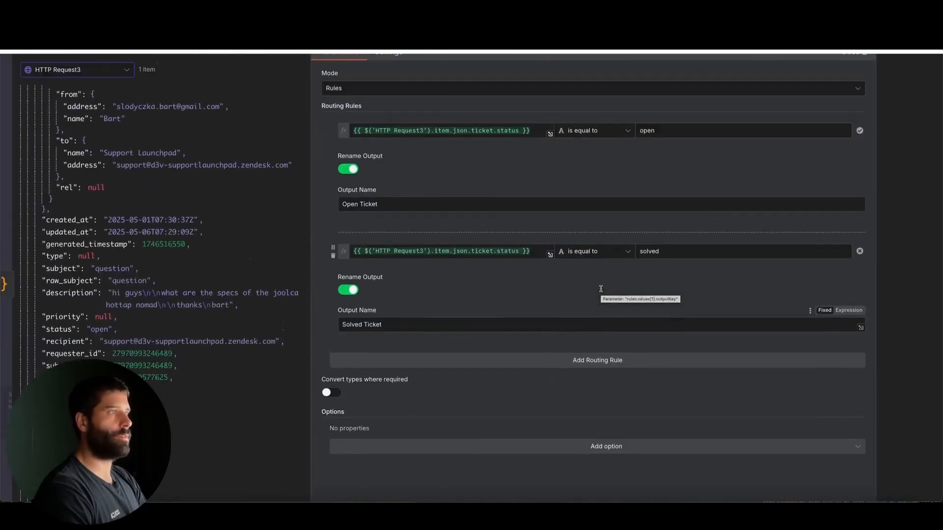
{"action": "left_click_drag", "start_coordinate": [697, 231], "coordinate": [637, 132]}
{"action": "left_click_drag", "start_coordinate": [706, 245], "coordinate": [663, 256]}
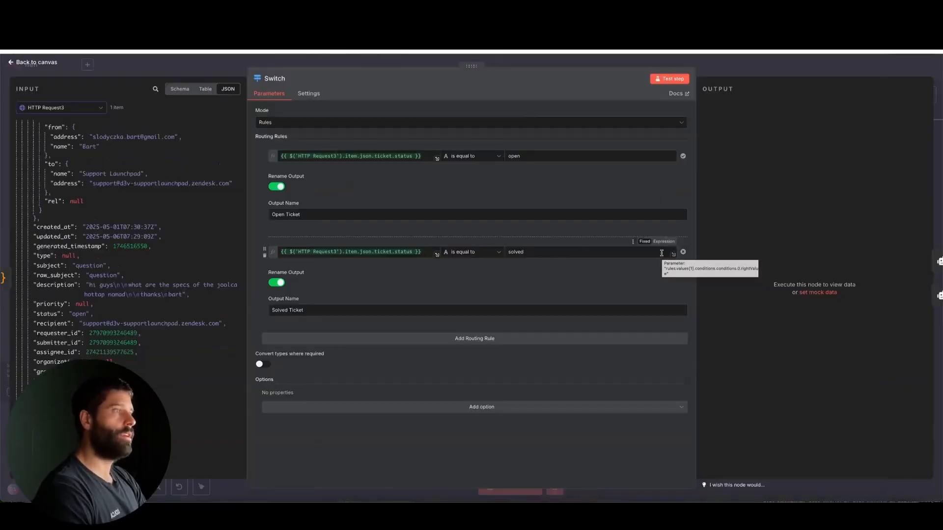
{"action": "key", "text": "Escape"}
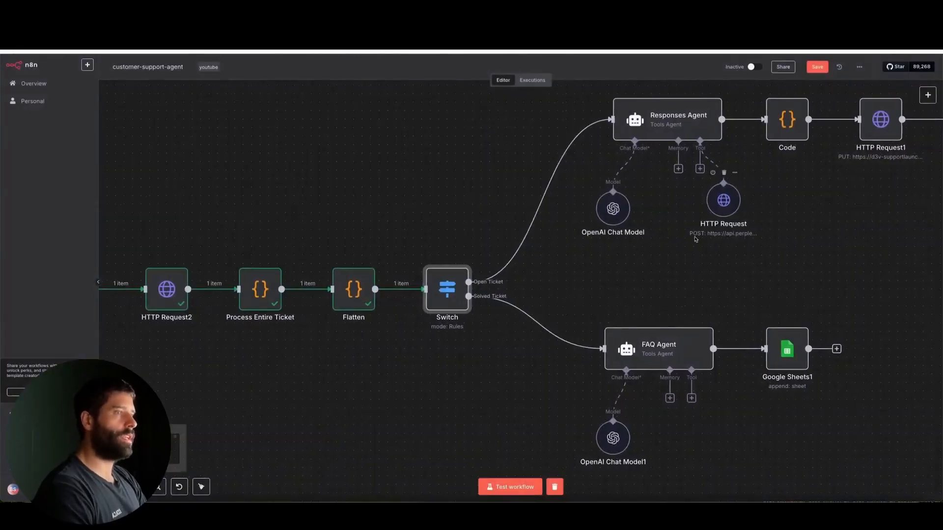
Step: Follow the Open Ticket branch, open the Responses Agent node, and enlarge its System Message field to show the whole prompt
{"action": "scroll", "coordinate": [695, 240], "scroll_direction": "right", "scroll_amount": 1}
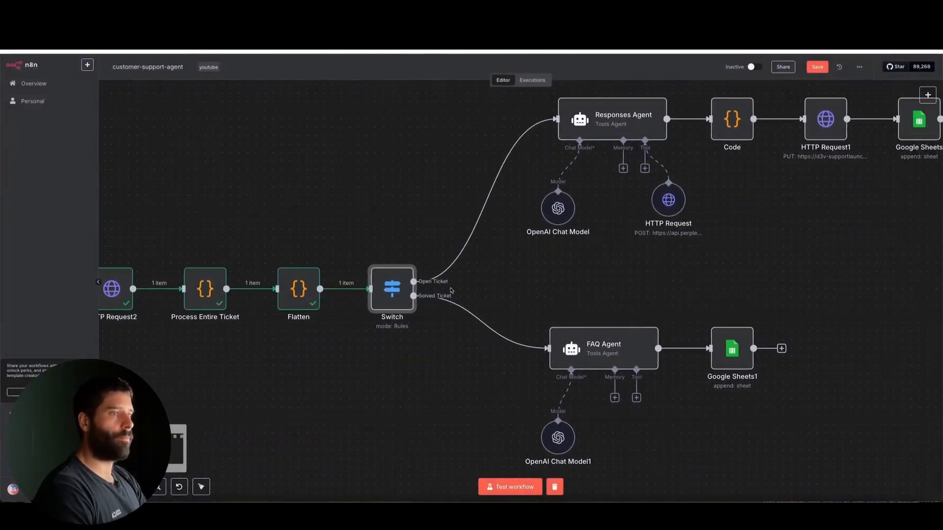
{"action": "mouse_move", "coordinate": [428, 293]}
{"action": "left_mouse_down"}
{"action": "mouse_move", "coordinate": [495, 222]}
{"action": "mouse_move", "coordinate": [516, 251]}
{"action": "mouse_move", "coordinate": [509, 327]}
{"action": "mouse_move", "coordinate": [583, 139]}
{"action": "left_mouse_up"}
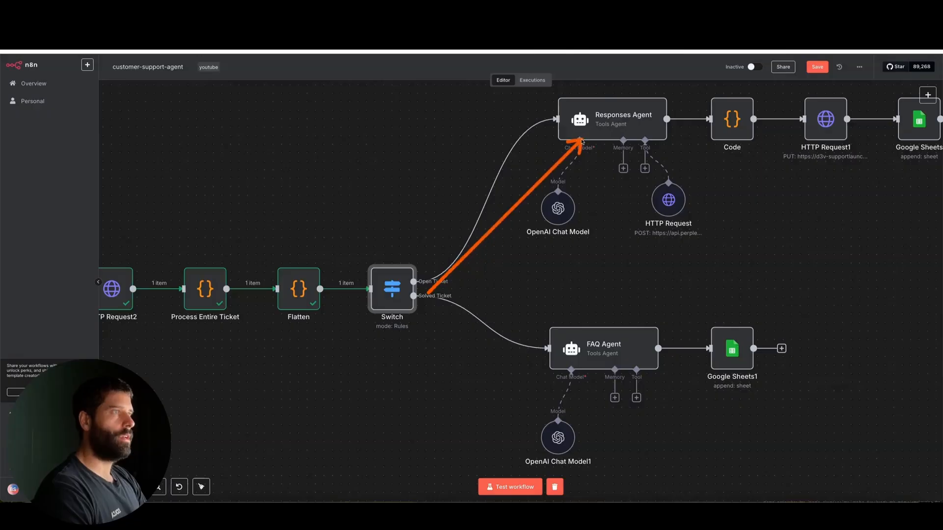
{"action": "double_click", "coordinate": [589, 123]}
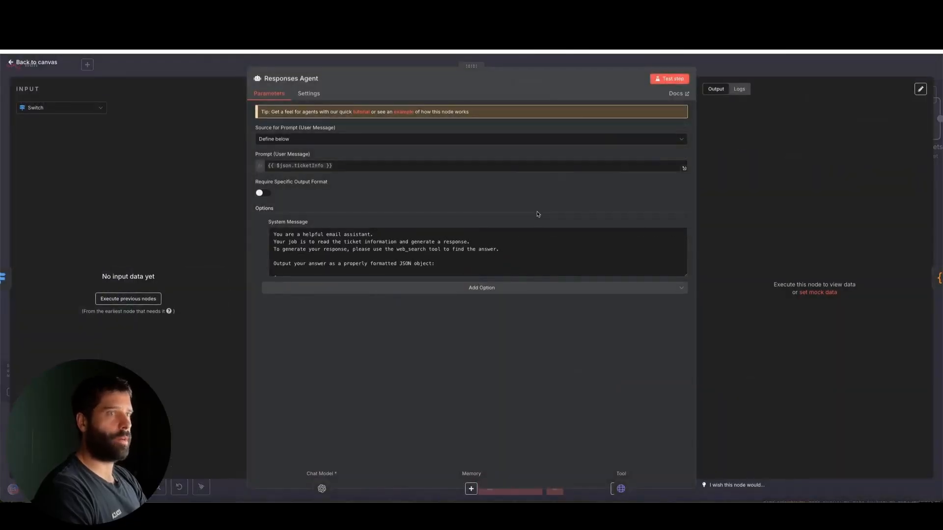
{"action": "left_click_drag", "start_coordinate": [686, 275], "coordinate": [686, 393]}
{"action": "left_click_drag", "start_coordinate": [383, 272], "coordinate": [302, 176]}
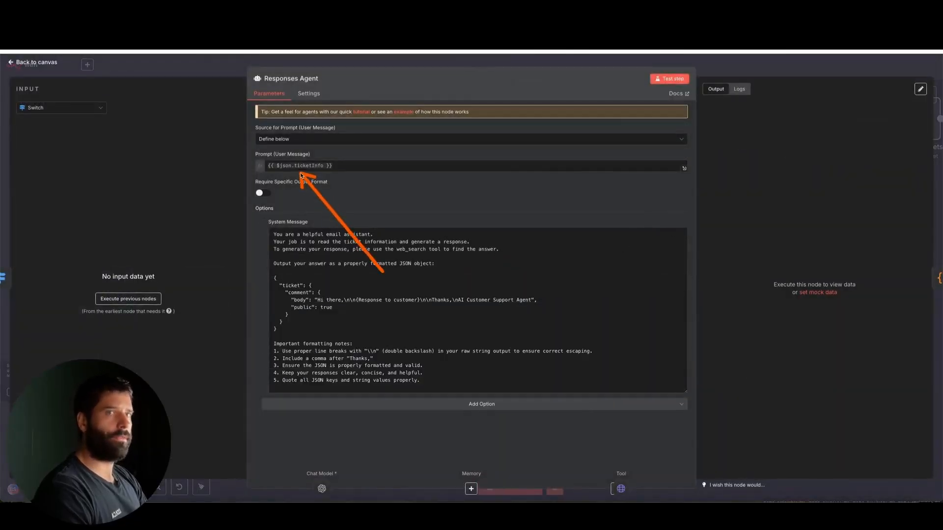
Step: Display the Flatten output as the agent's input and review the ticketInfo prompt and the JSON format required in the system message
{"action": "left_click", "coordinate": [93, 108]}
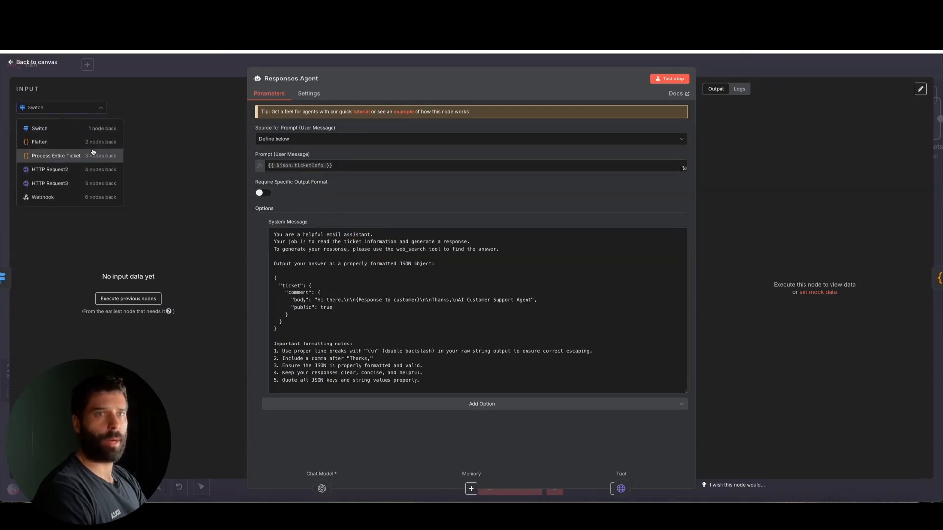
{"action": "left_click", "coordinate": [61, 143]}
{"action": "mouse_move", "coordinate": [47, 211]}
{"action": "left_mouse_down"}
{"action": "mouse_move", "coordinate": [46, 147]}
{"action": "mouse_move", "coordinate": [246, 156]}
{"action": "mouse_move", "coordinate": [269, 171]}
{"action": "left_mouse_up"}
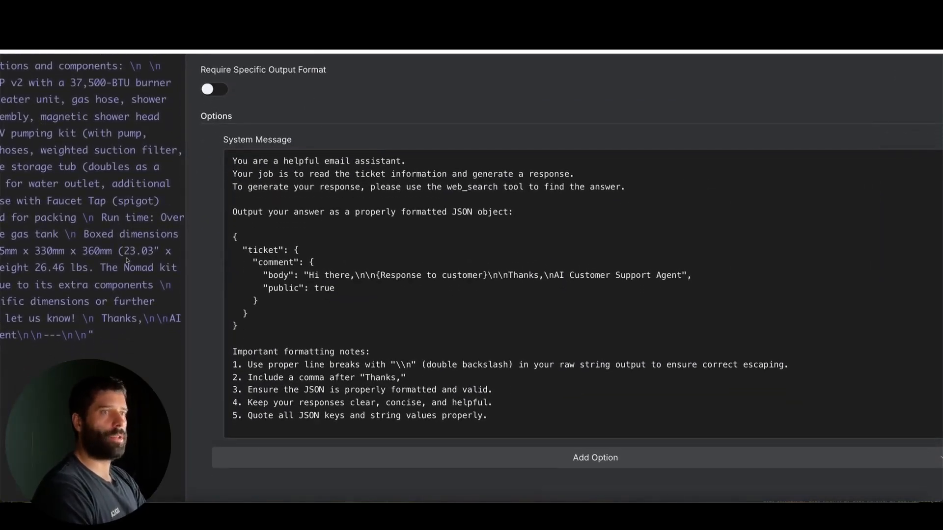
{"action": "mouse_move", "coordinate": [120, 257]}
{"action": "left_mouse_down"}
{"action": "mouse_move", "coordinate": [231, 171]}
{"action": "mouse_move", "coordinate": [237, 192]}
{"action": "mouse_move", "coordinate": [346, 185]}
{"action": "mouse_move", "coordinate": [337, 213]}
{"action": "left_mouse_up"}
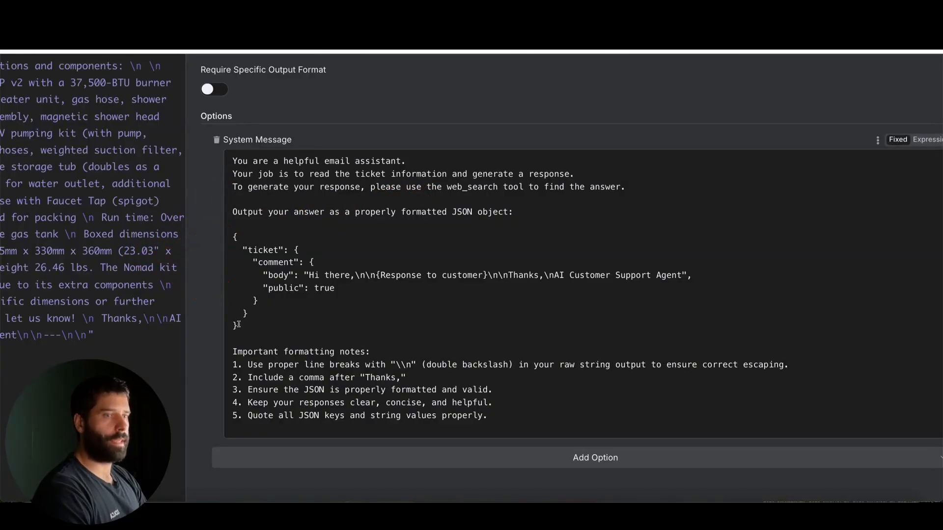
{"action": "left_click_drag", "start_coordinate": [238, 325], "coordinate": [216, 243]}
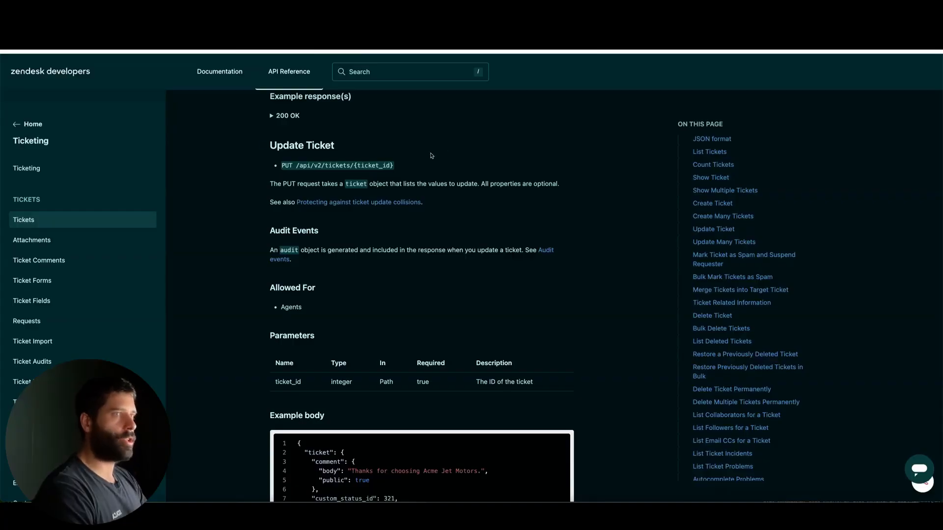
Step: Examine the Update Ticket section of the Zendesk API reference, from its PUT endpoint and ticket_id parameter down to the example body
{"action": "scroll", "coordinate": [366, 197], "scroll_direction": "up", "scroll_amount": 4}
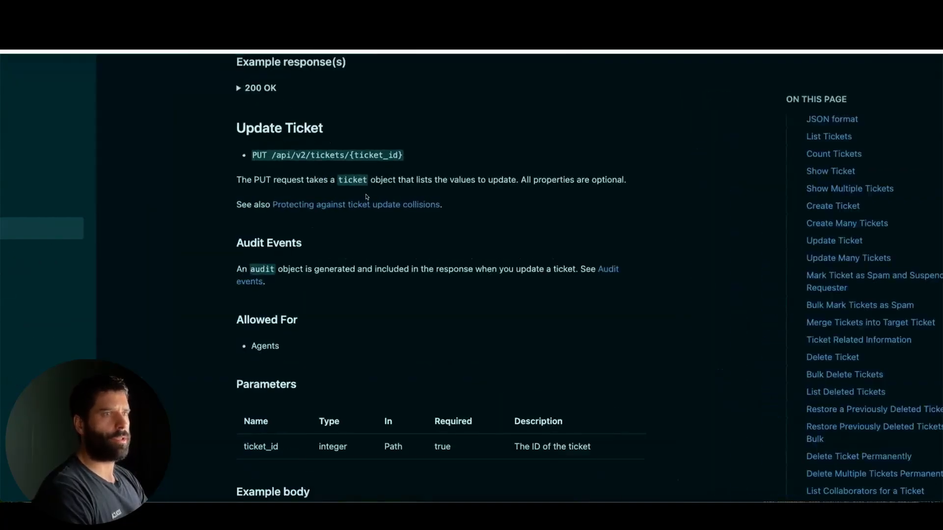
{"action": "mouse_move", "coordinate": [402, 272]}
{"action": "left_mouse_down"}
{"action": "mouse_move", "coordinate": [248, 162]}
{"action": "mouse_move", "coordinate": [393, 158]}
{"action": "left_mouse_up"}
{"action": "scroll", "coordinate": [421, 211], "scroll_direction": "down", "scroll_amount": 1}
{"action": "scroll", "coordinate": [421, 210], "scroll_direction": "down", "scroll_amount": 6}
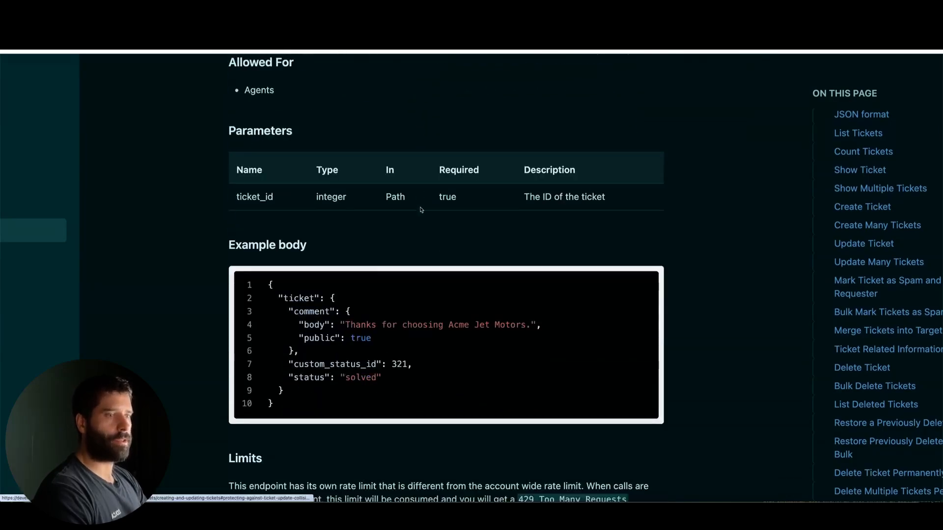
{"action": "mouse_move", "coordinate": [138, 273]}
{"action": "left_mouse_down"}
{"action": "mouse_move", "coordinate": [298, 226]}
{"action": "mouse_move", "coordinate": [269, 318]}
{"action": "left_mouse_up"}
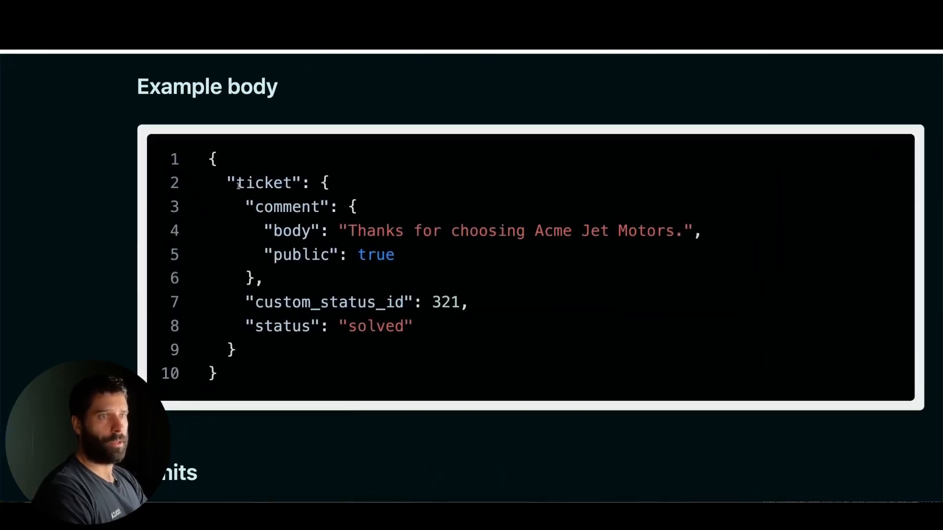
Step: Highlight the comment, body, public, custom_status_id and status fields in the Update Ticket example body, then the JSON block as a whole
{"action": "left_click_drag", "start_coordinate": [239, 185], "coordinate": [345, 188]}
{"action": "left_click_drag", "start_coordinate": [258, 207], "coordinate": [352, 207]}
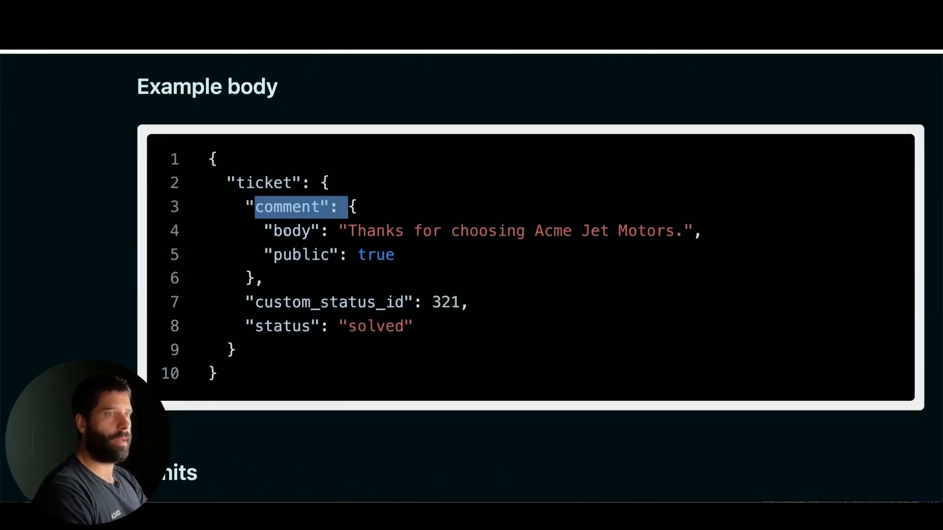
{"action": "left_click_drag", "start_coordinate": [274, 232], "coordinate": [694, 237]}
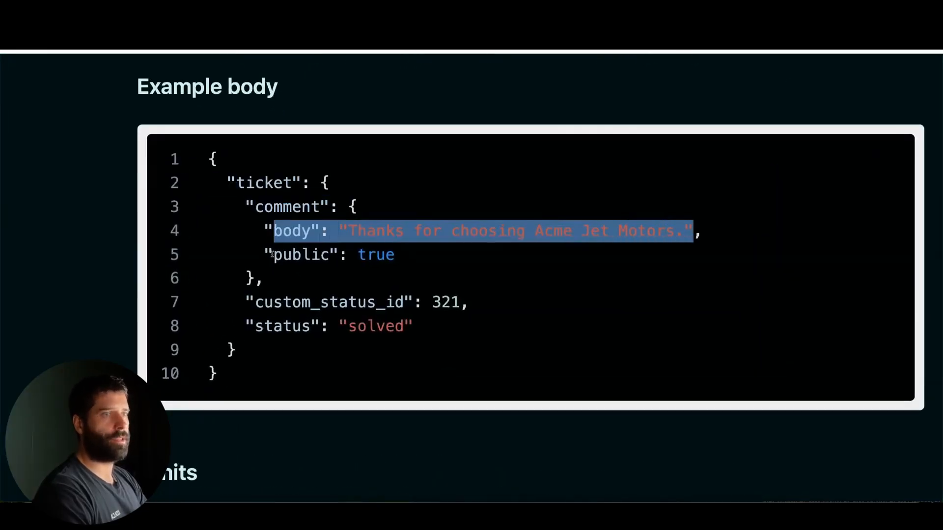
{"action": "left_click_drag", "start_coordinate": [273, 254], "coordinate": [392, 255]}
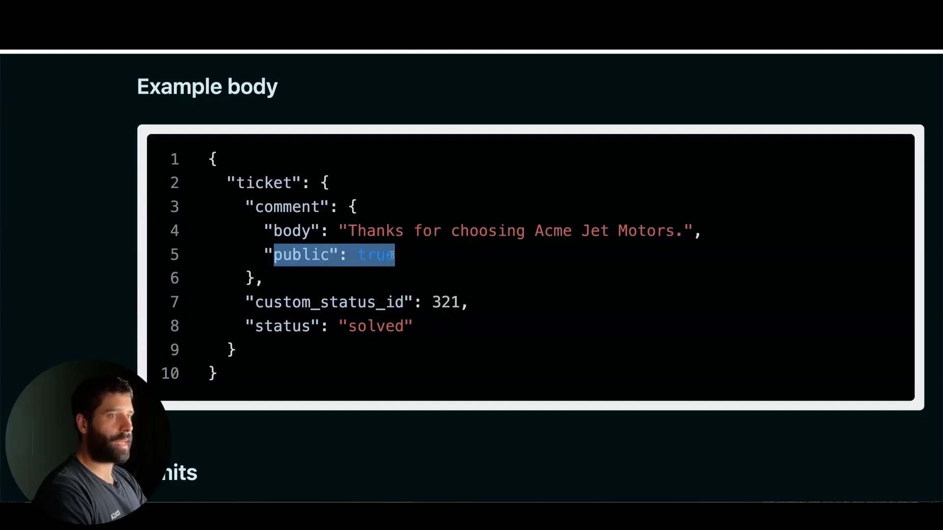
{"action": "double_click", "coordinate": [379, 255]}
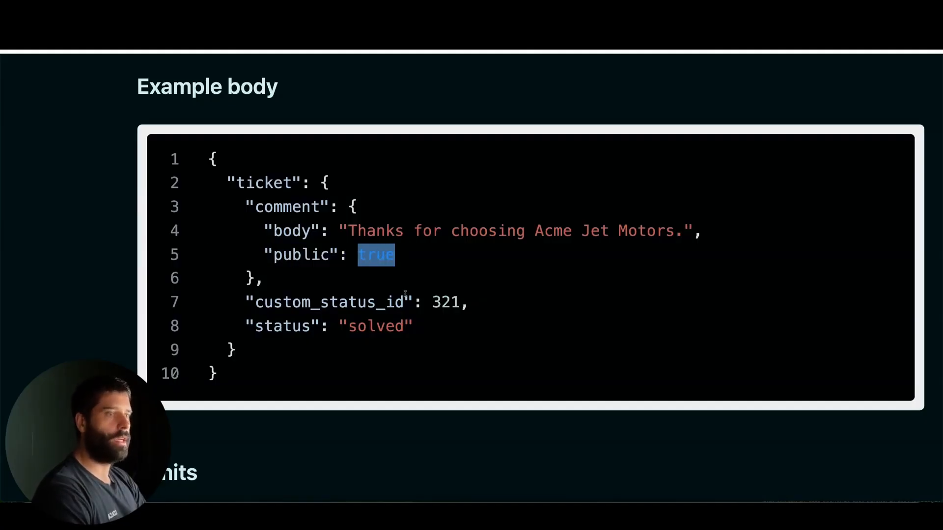
{"action": "left_click_drag", "start_coordinate": [469, 303], "coordinate": [246, 305]}
{"action": "left_click", "coordinate": [265, 305]}
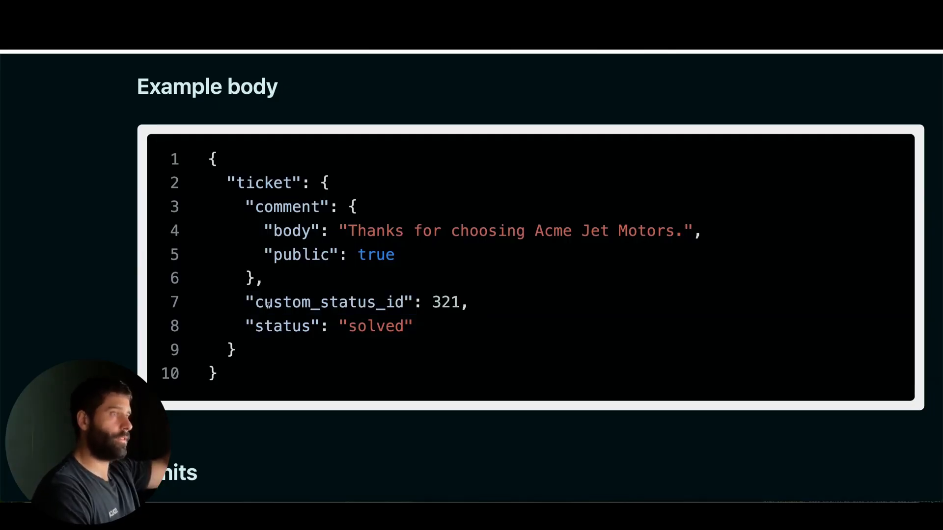
{"action": "double_click", "coordinate": [381, 325]}
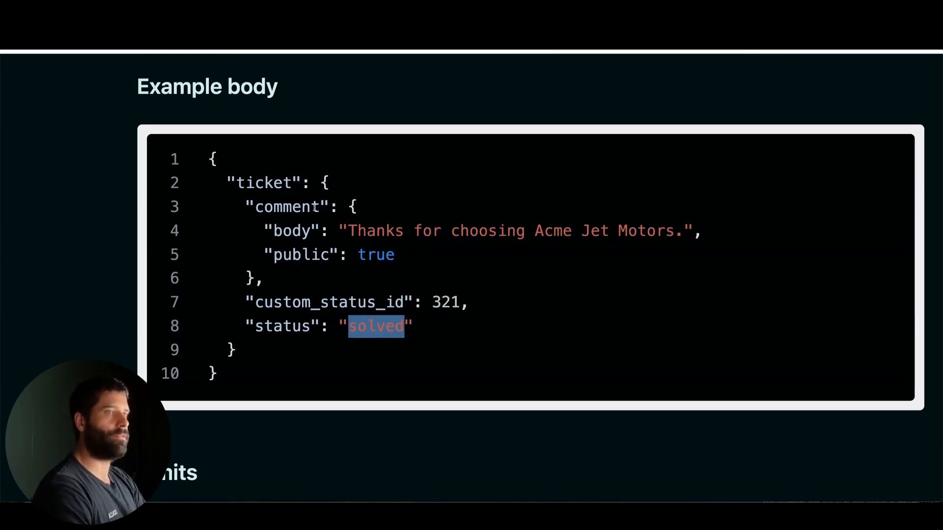
{"action": "left_click_drag", "start_coordinate": [209, 156], "coordinate": [234, 366]}
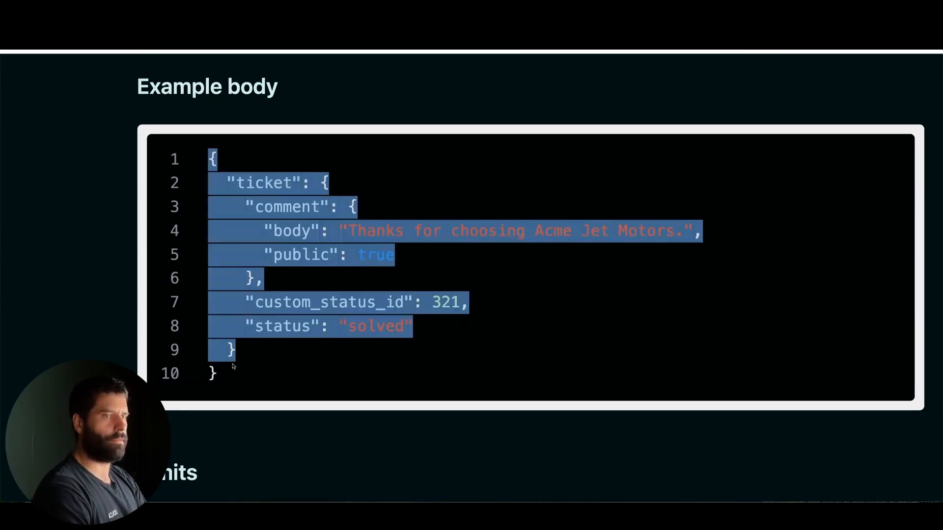
{"action": "left_click", "coordinate": [228, 371]}
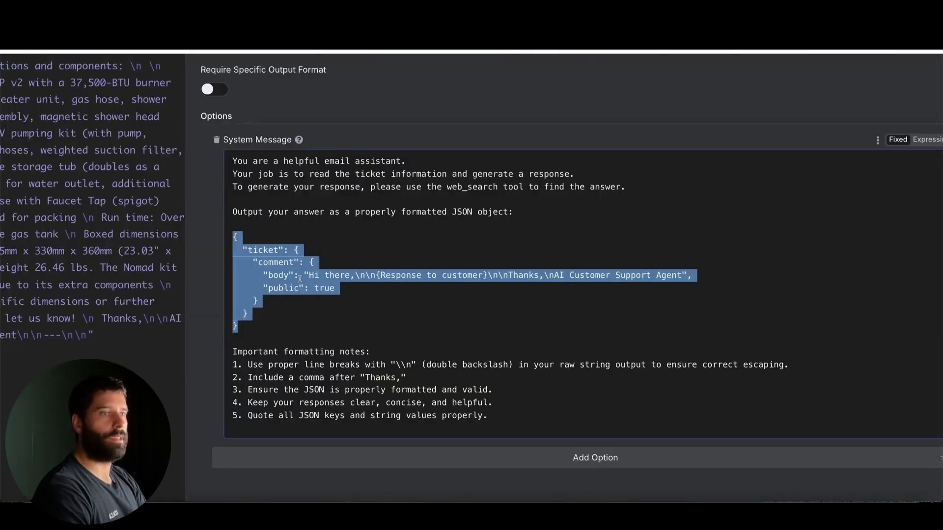
Step: Back in n8n, highlight the parts of the reply JSON template in the Responses Agent's system message, then close the node
{"action": "left_click", "coordinate": [289, 288]}
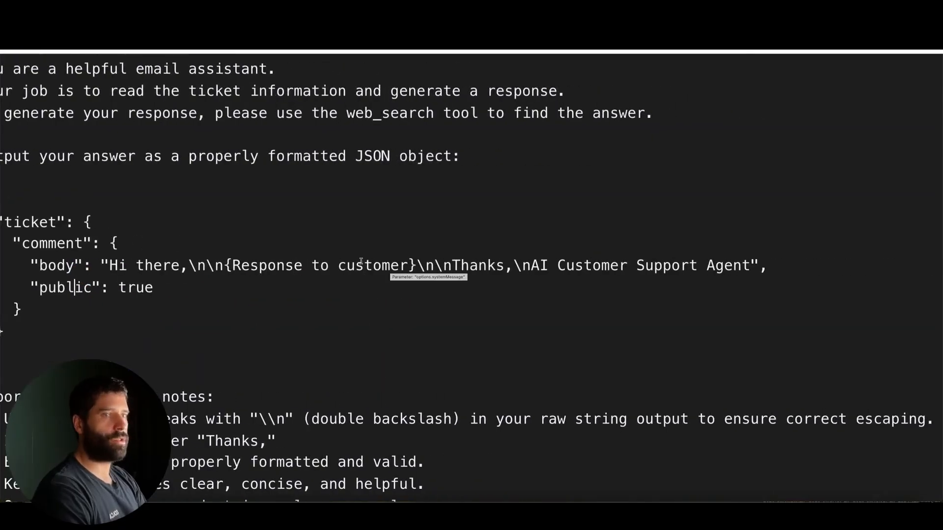
{"action": "left_click", "coordinate": [120, 265]}
{"action": "left_click_drag", "start_coordinate": [111, 265], "coordinate": [375, 265]}
{"action": "key", "text": "ctrl+z"}
{"action": "double_click", "coordinate": [278, 265]}
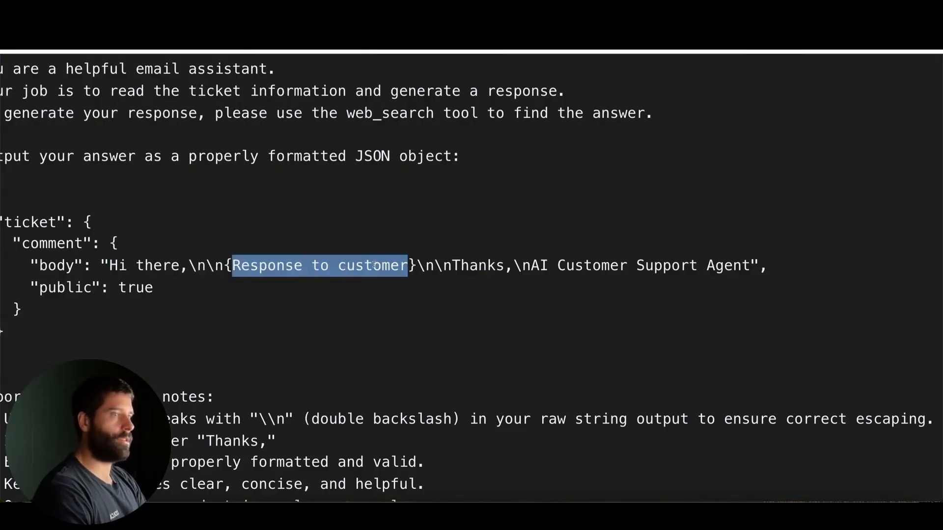
{"action": "left_click", "coordinate": [426, 273]}
{"action": "left_click_drag", "start_coordinate": [452, 266], "coordinate": [734, 268]}
{"action": "left_click", "coordinate": [554, 270]}
{"action": "mouse_move", "coordinate": [269, 397]}
{"action": "left_mouse_down"}
{"action": "mouse_move", "coordinate": [157, 274]}
{"action": "mouse_move", "coordinate": [584, 270]}
{"action": "left_mouse_up"}
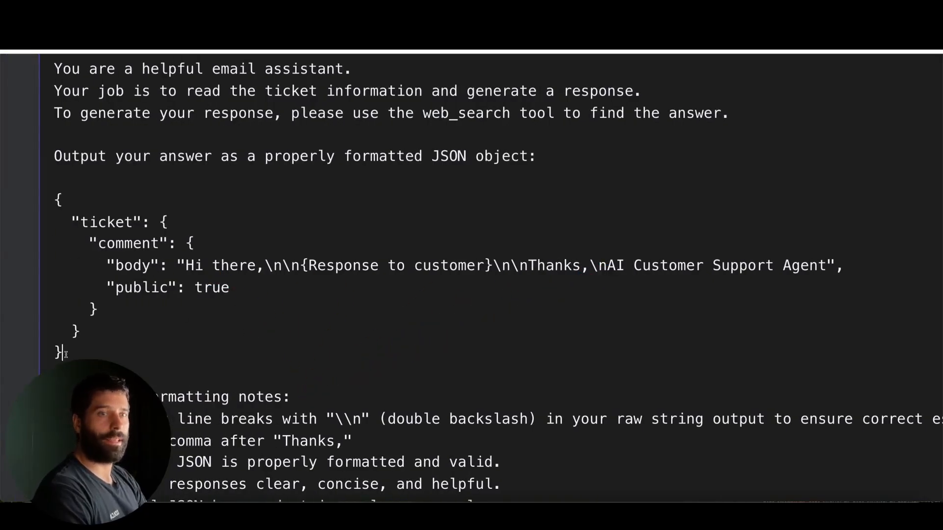
{"action": "left_click_drag", "start_coordinate": [63, 351], "coordinate": [56, 199]}
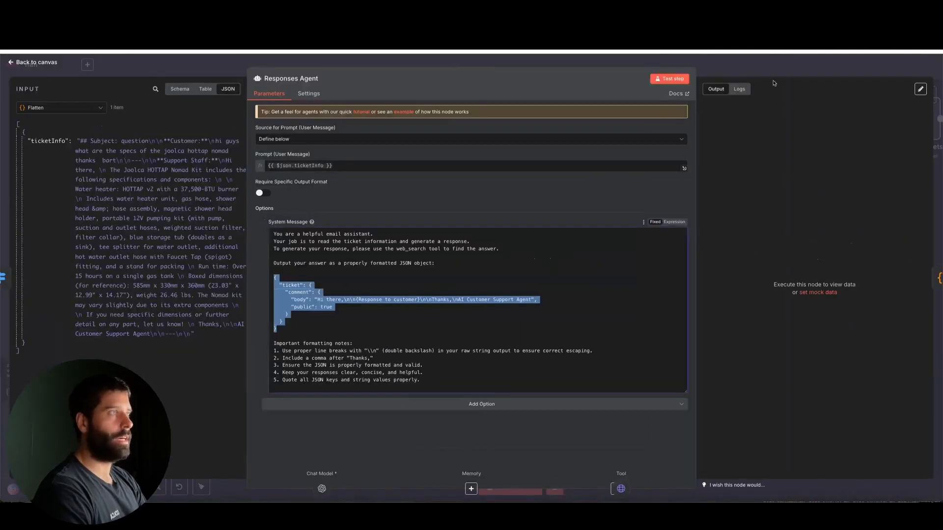
{"action": "left_click", "coordinate": [766, 65]}
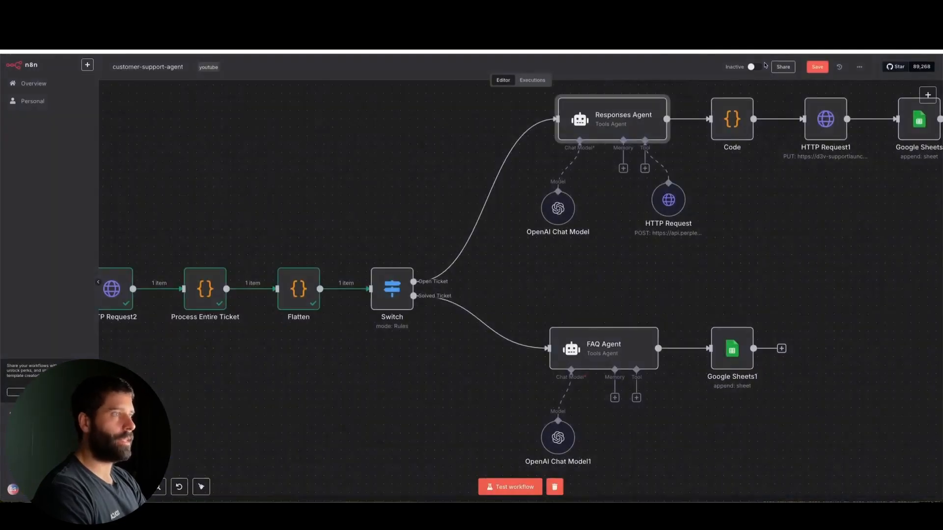
Step: Open the Code node after the Responses Agent, review the JavaScript that parses the agent's output, and close it
{"action": "scroll", "coordinate": [603, 211], "scroll_direction": "right", "scroll_amount": 5}
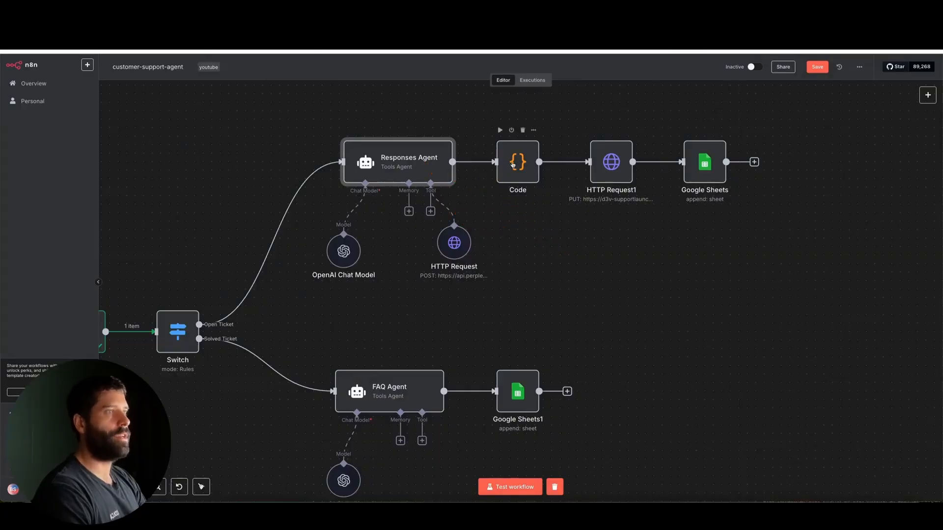
{"action": "double_click", "coordinate": [517, 162]}
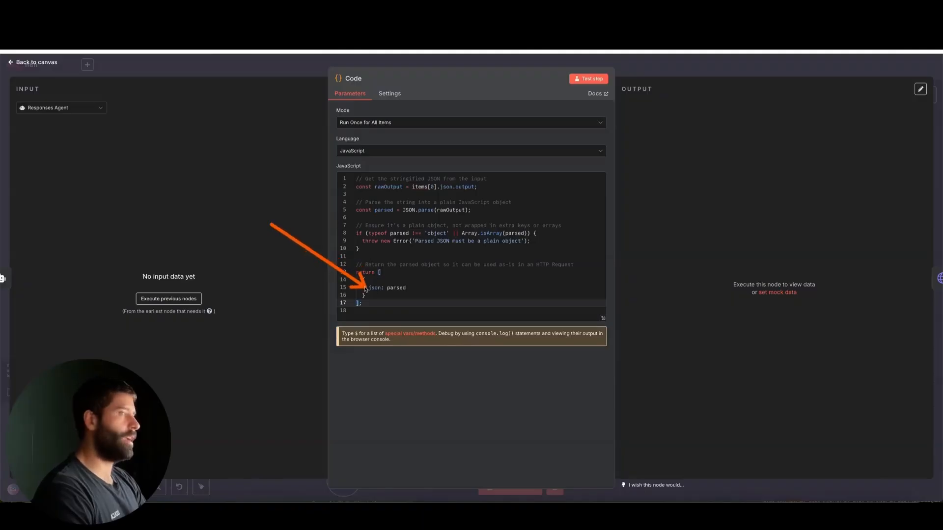
{"action": "left_click", "coordinate": [649, 72]}
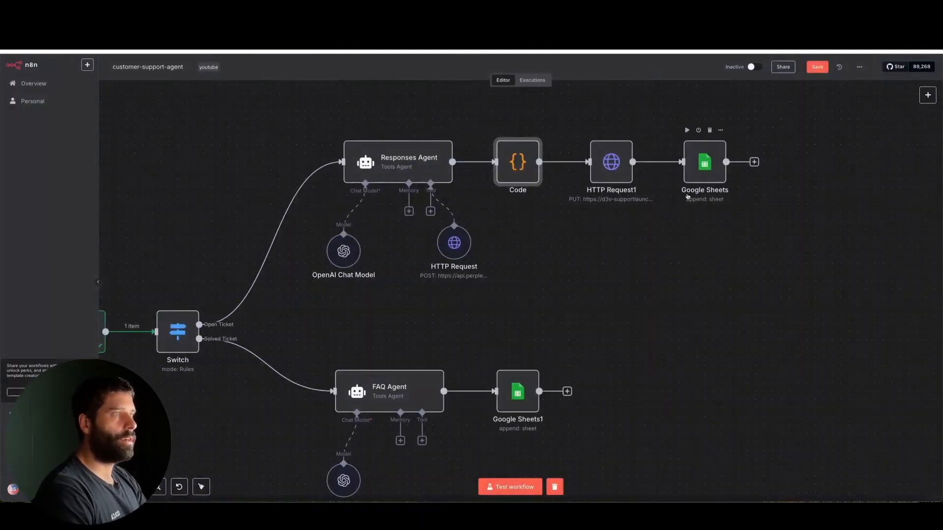
Step: Start a test run of the workflow, switch to Zendesk, and send the custom webhook test with the existing ticket_id body
{"action": "scroll", "coordinate": [460, 287], "scroll_direction": "left", "scroll_amount": 5}
{"action": "scroll", "coordinate": [461, 287], "scroll_direction": "down", "scroll_amount": 1}
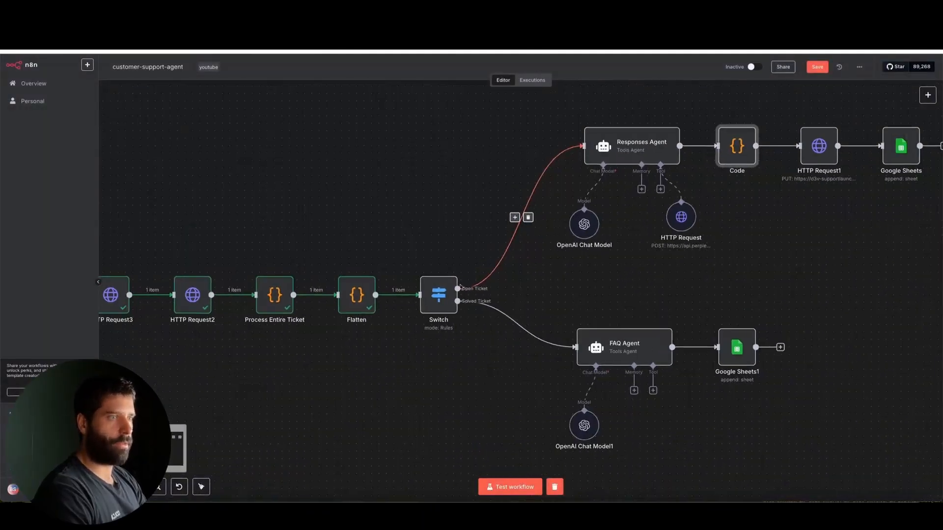
{"action": "scroll", "coordinate": [460, 287], "scroll_direction": "left", "scroll_amount": 1}
{"action": "left_click", "coordinate": [510, 487]}
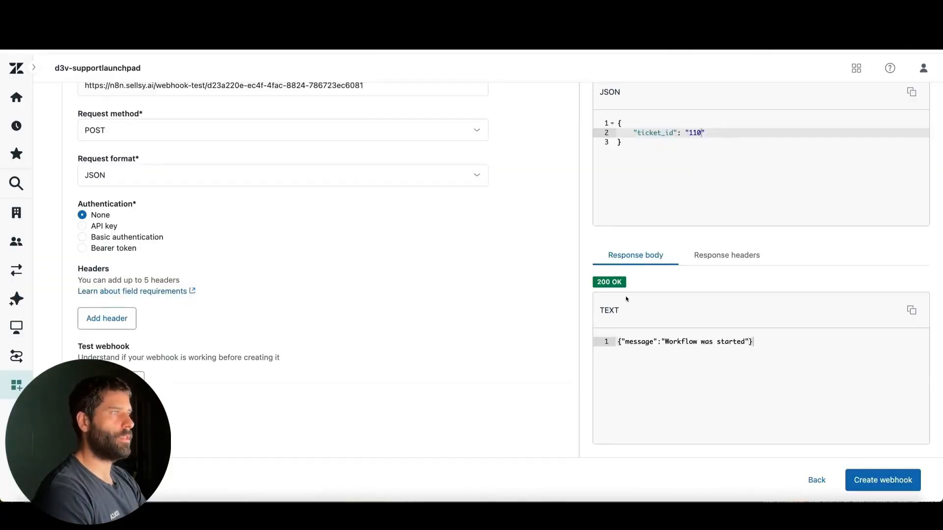
{"action": "scroll", "coordinate": [627, 299], "scroll_direction": "up", "scroll_amount": 4}
{"action": "left_click", "coordinate": [621, 196]}
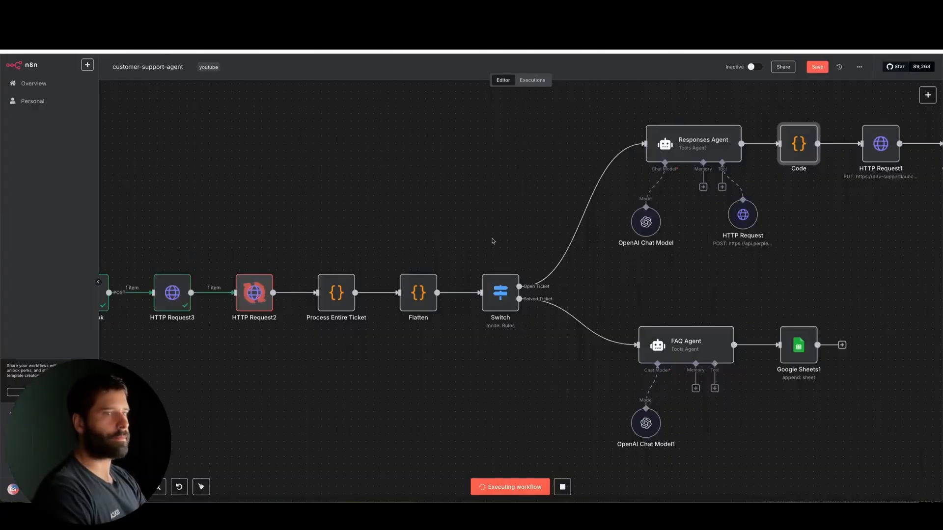
Step: Follow the n8n run along the Open Ticket branch, compare the Code node's data with Zendesk's example body, and close the node
{"action": "scroll", "coordinate": [493, 240], "scroll_direction": "right", "scroll_amount": 2}
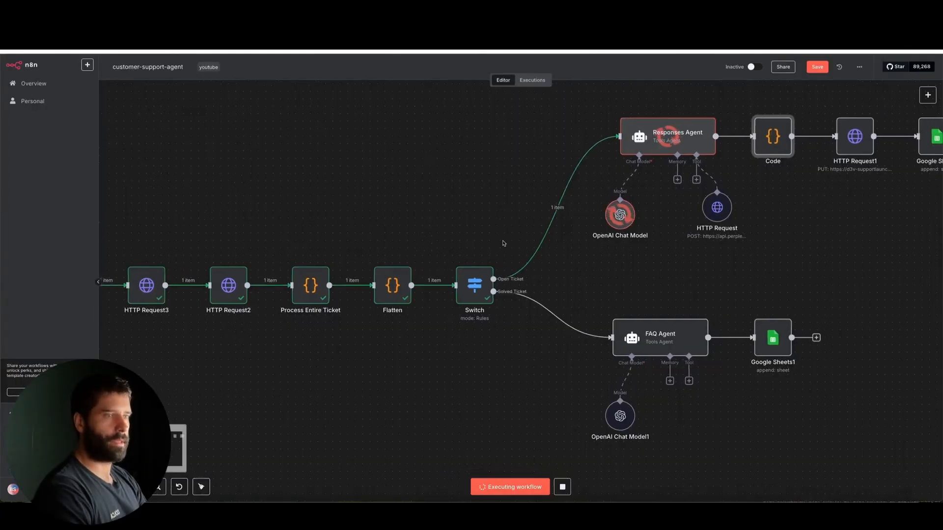
{"action": "scroll", "coordinate": [503, 243], "scroll_direction": "right", "scroll_amount": 5}
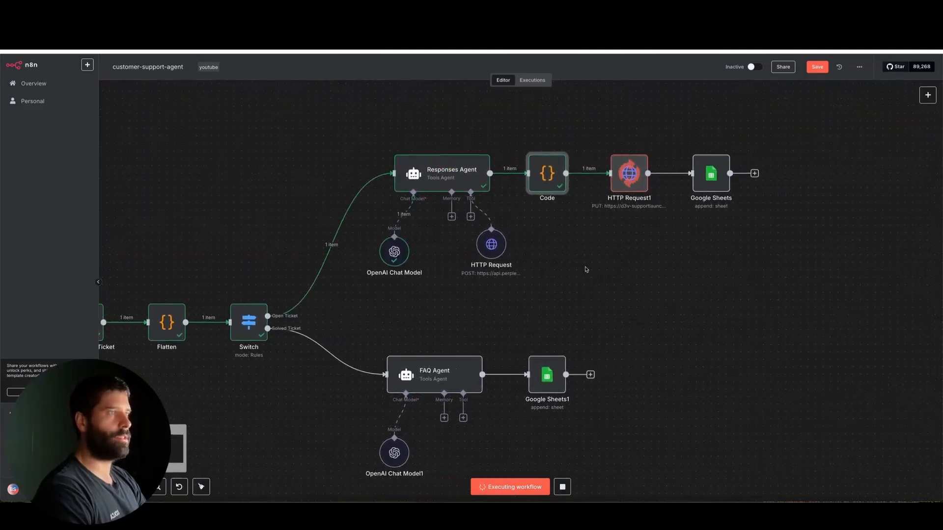
{"action": "double_click", "coordinate": [546, 172]}
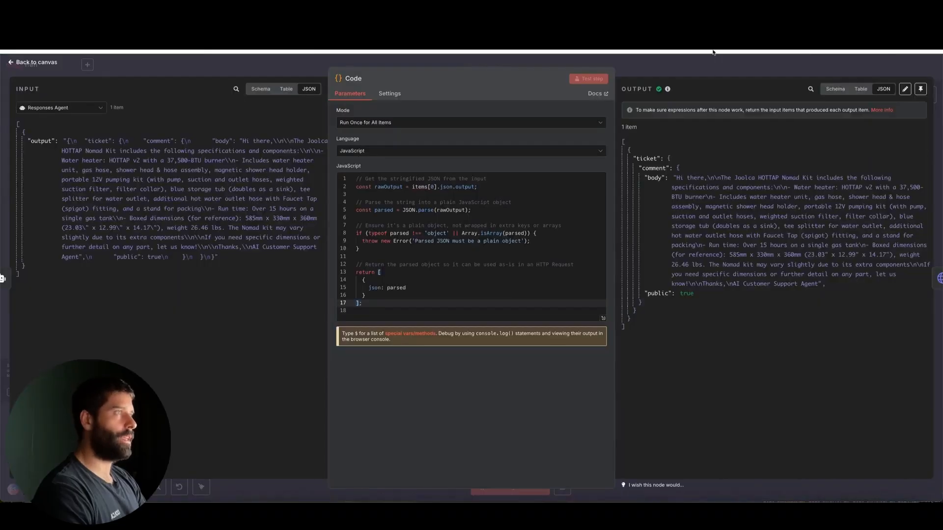
{"action": "left_click", "coordinate": [712, 64]}
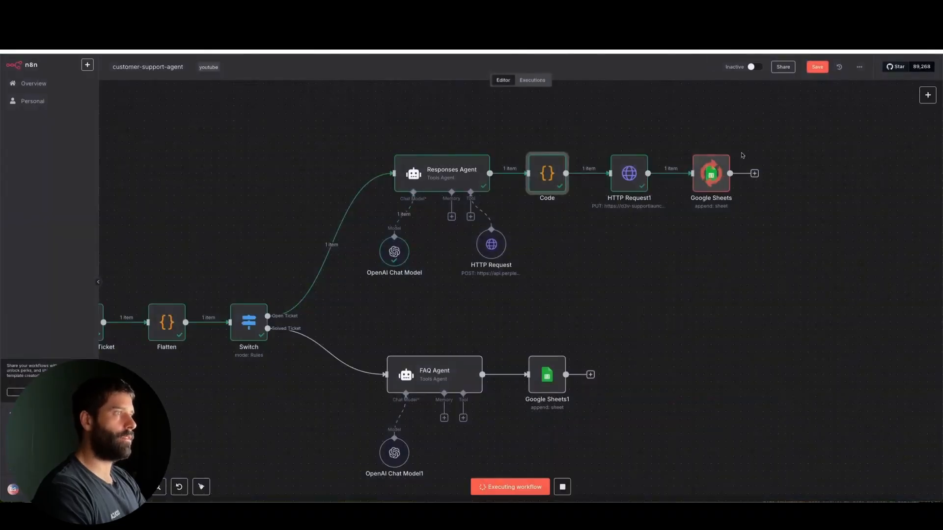
Step: In the HTTP Request1 node, append the Webhook input's body ticket_id directly after "/api/v2/tickets/" in the URL, without a space
{"action": "double_click", "coordinate": [600, 167]}
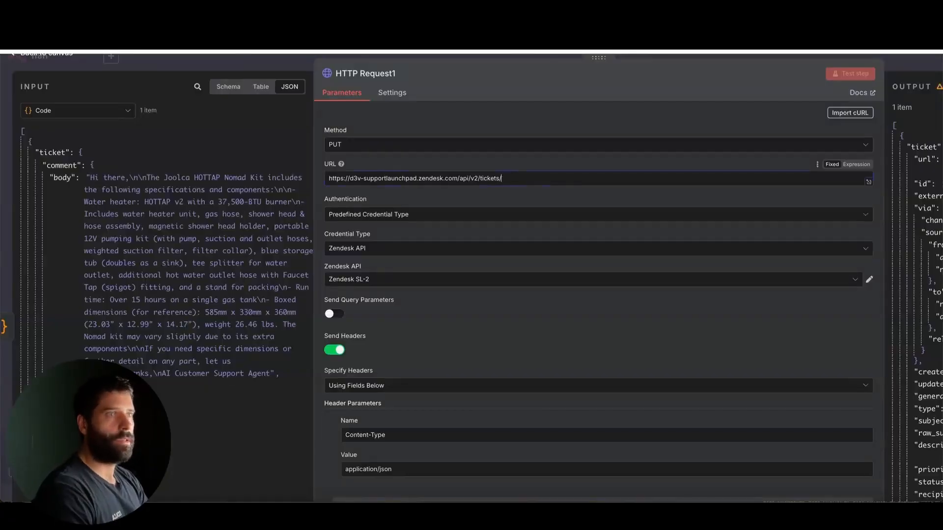
{"action": "left_click", "coordinate": [117, 111]}
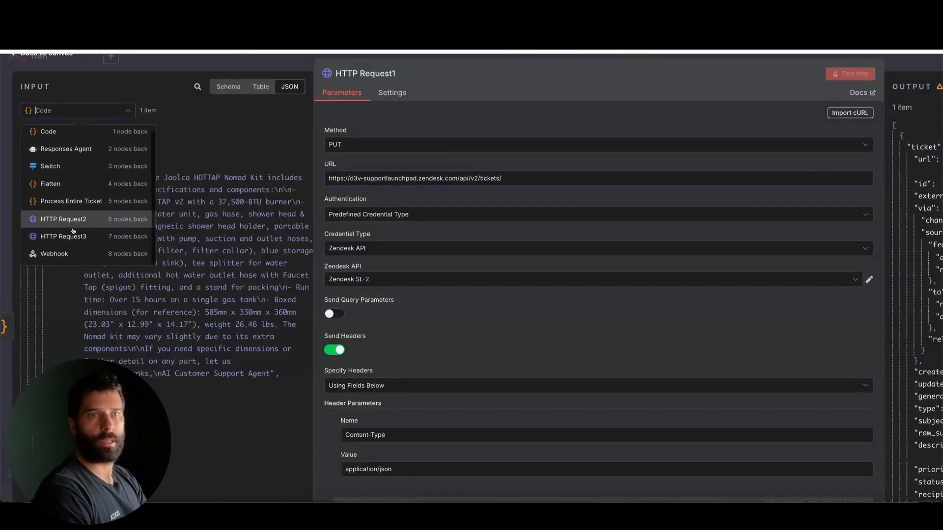
{"action": "left_click", "coordinate": [81, 253]}
{"action": "scroll", "coordinate": [100, 320], "scroll_direction": "down", "scroll_amount": 3}
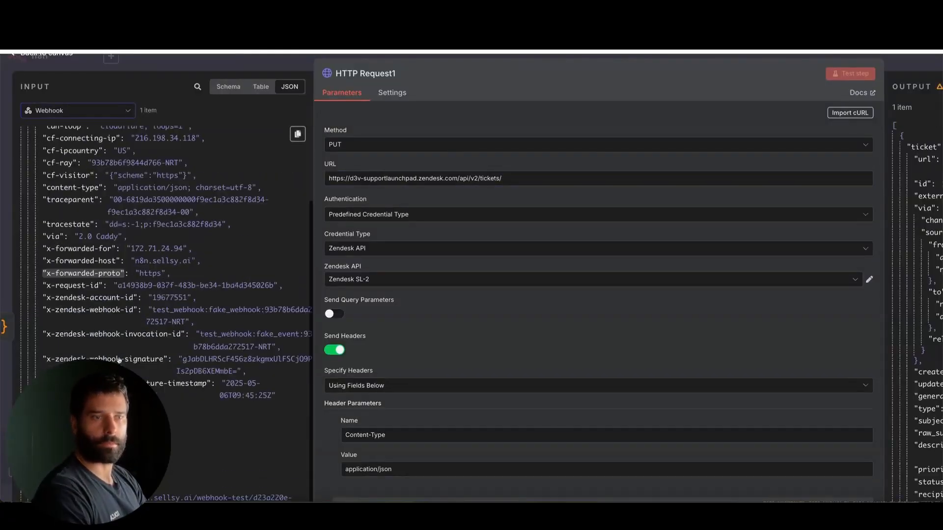
{"action": "left_click_drag", "start_coordinate": [64, 447], "coordinate": [517, 154]}
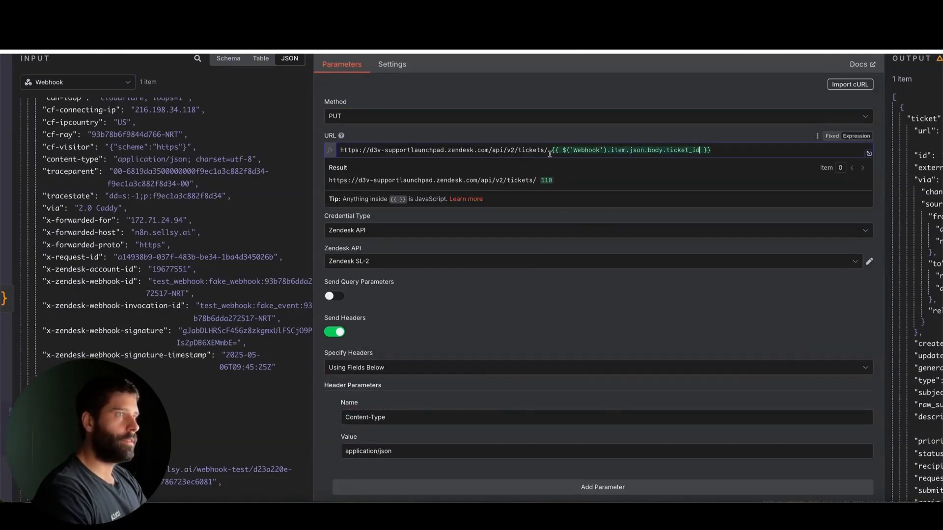
{"action": "key", "text": "BackSpace"}
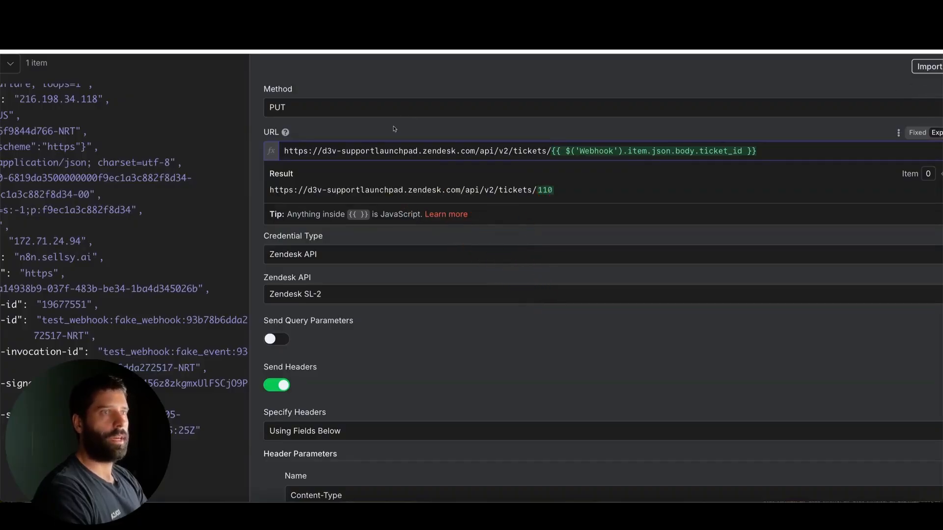
{"action": "left_click", "coordinate": [397, 90]}
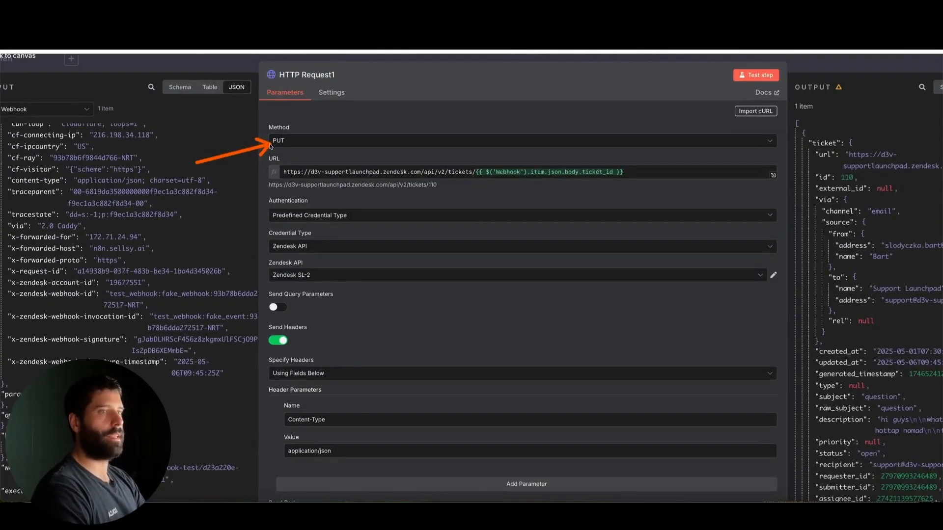
Step: Review HTTP Request1's header and JSON body settings, and display the Code node's output as its input data
{"action": "scroll", "coordinate": [270, 196], "scroll_direction": "down", "scroll_amount": 4}
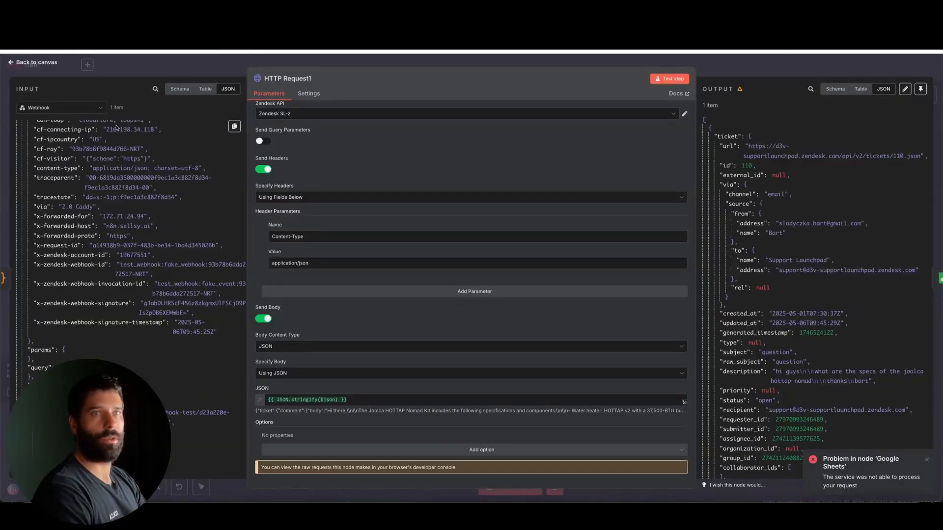
{"action": "left_click", "coordinate": [97, 107]}
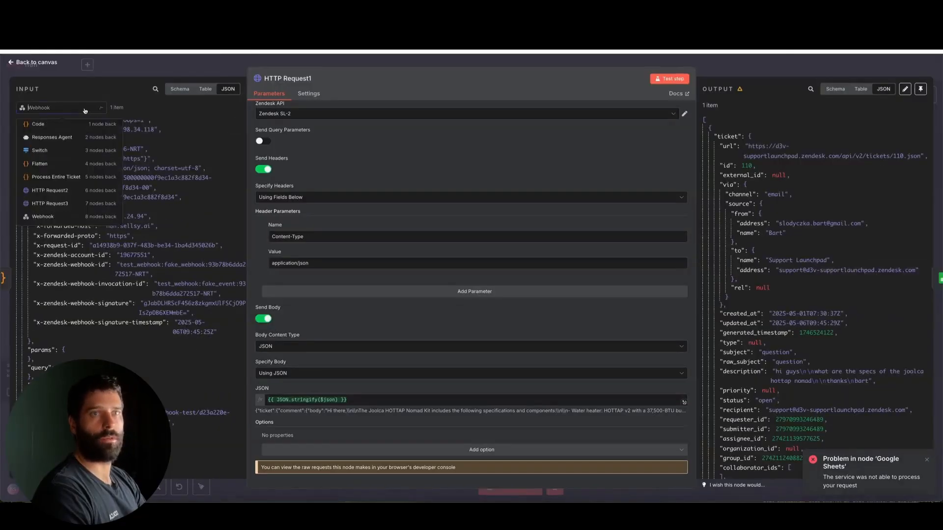
{"action": "left_click", "coordinate": [69, 129]}
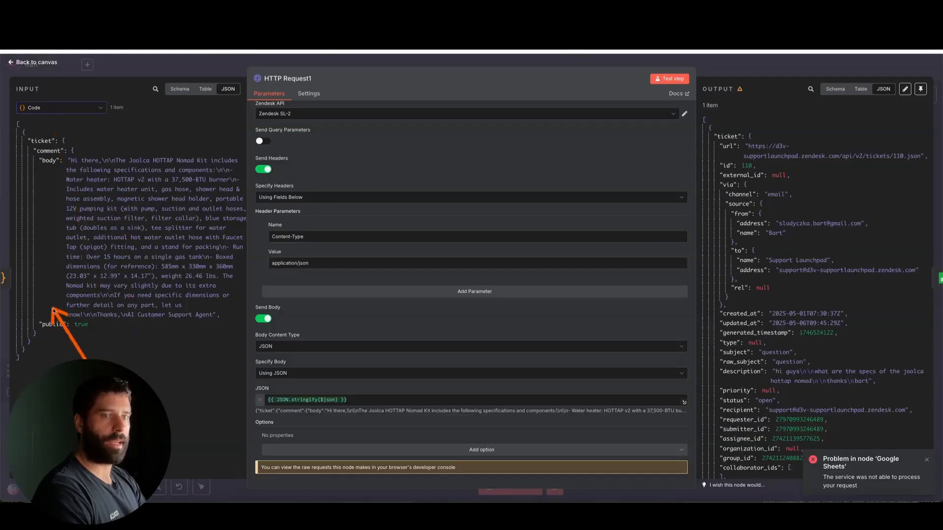
Step: Examine the full JSON body expression of HTTP Request1 and its evaluated result, and return to the workflow canvas
{"action": "left_click", "coordinate": [683, 401]}
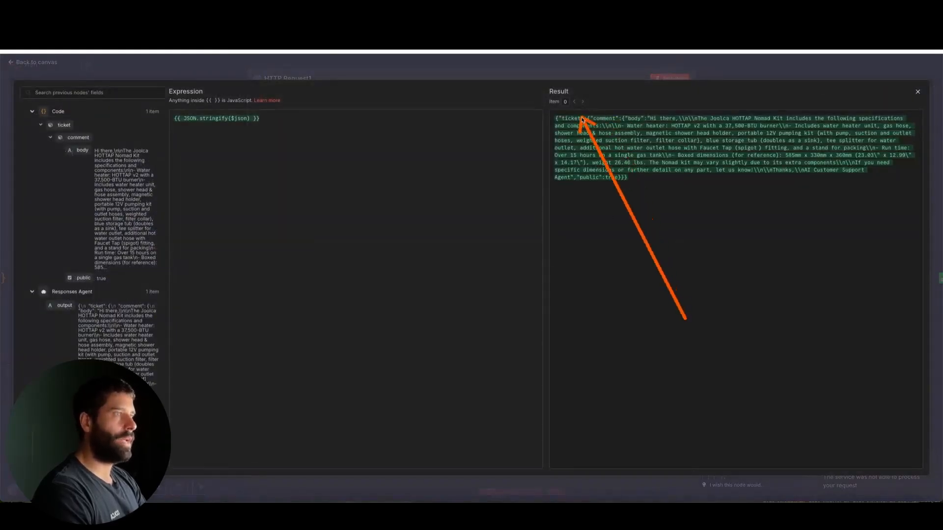
{"action": "left_click", "coordinate": [757, 72]}
{"action": "left_click", "coordinate": [797, 64]}
{"action": "scroll", "coordinate": [750, 172], "scroll_direction": "right", "scroll_amount": 1}
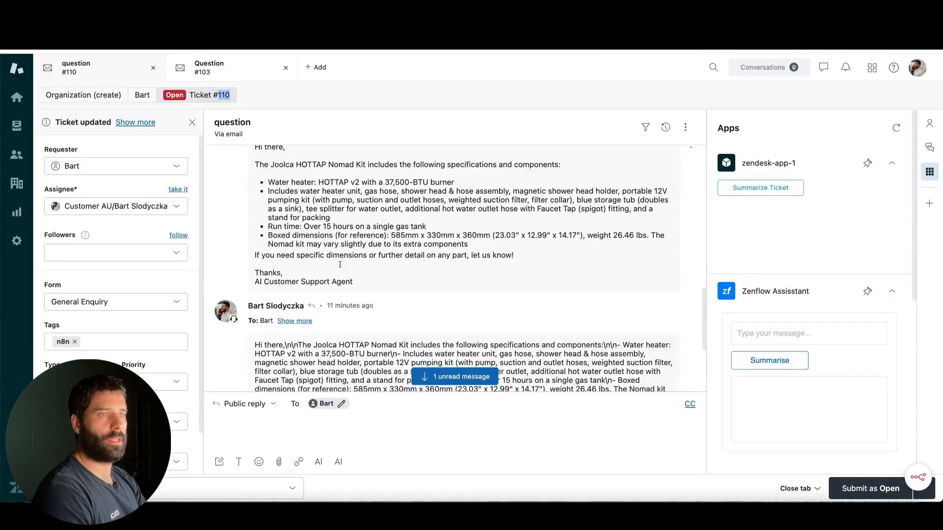
Step: Switch to Zendesk and compare the formatting of the newest reply on ticket #110 with that of the earlier replies
{"action": "scroll", "coordinate": [340, 264], "scroll_direction": "down", "scroll_amount": 3}
{"action": "mouse_move", "coordinate": [447, 217]}
{"action": "left_mouse_down"}
{"action": "mouse_move", "coordinate": [351, 274]}
{"action": "mouse_move", "coordinate": [349, 322]}
{"action": "mouse_move", "coordinate": [326, 322]}
{"action": "mouse_move", "coordinate": [323, 312]}
{"action": "left_mouse_up"}
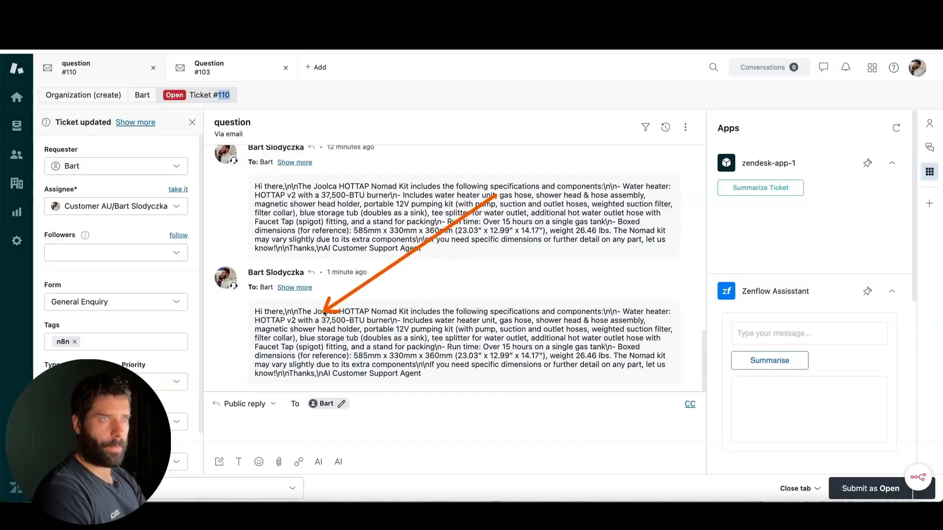
{"action": "scroll", "coordinate": [324, 312], "scroll_direction": "up", "scroll_amount": 3}
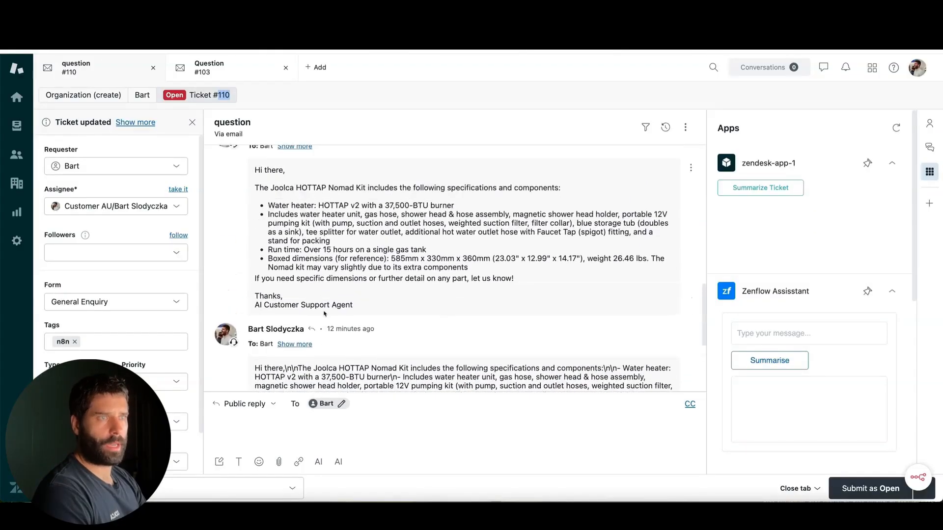
{"action": "mouse_move", "coordinate": [481, 355]}
{"action": "left_mouse_down"}
{"action": "mouse_move", "coordinate": [414, 258]}
{"action": "mouse_move", "coordinate": [308, 249]}
{"action": "mouse_move", "coordinate": [326, 359]}
{"action": "left_mouse_up"}
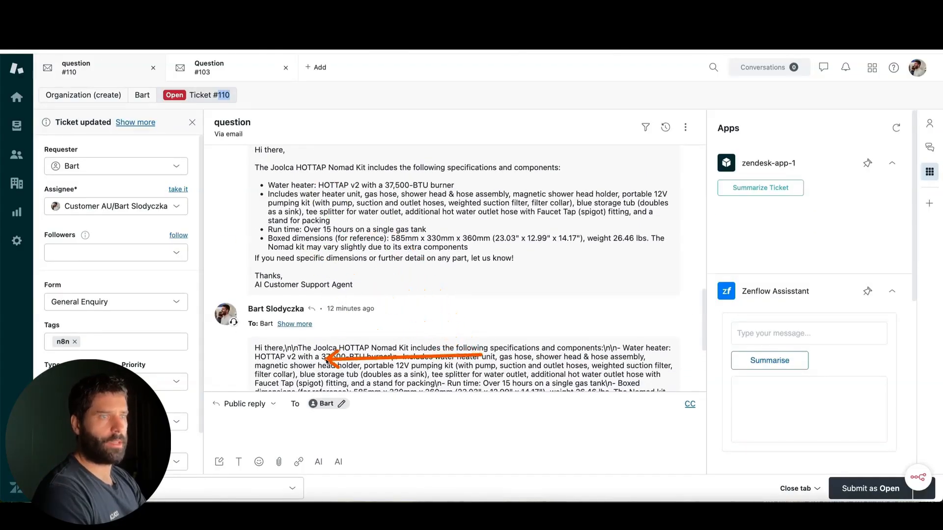
{"action": "scroll", "coordinate": [326, 360], "scroll_direction": "down", "scroll_amount": 3}
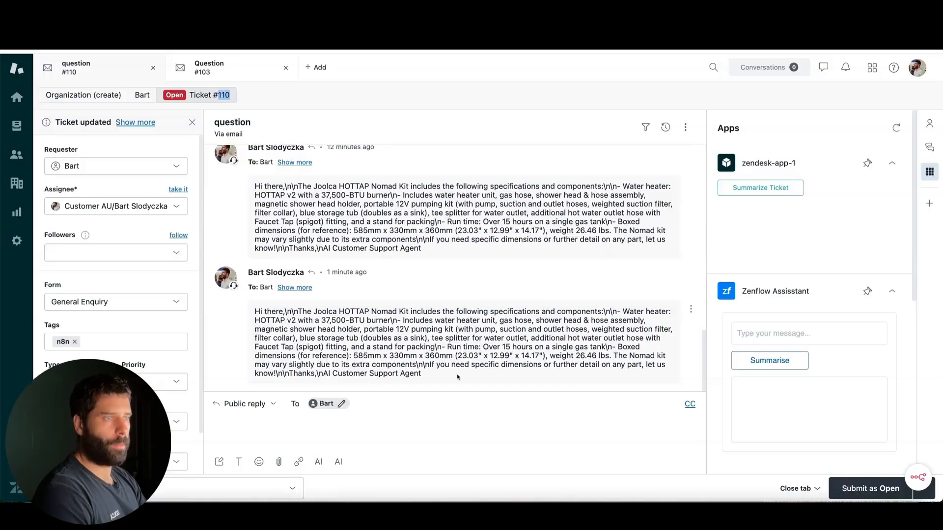
{"action": "left_click_drag", "start_coordinate": [459, 377], "coordinate": [256, 312]}
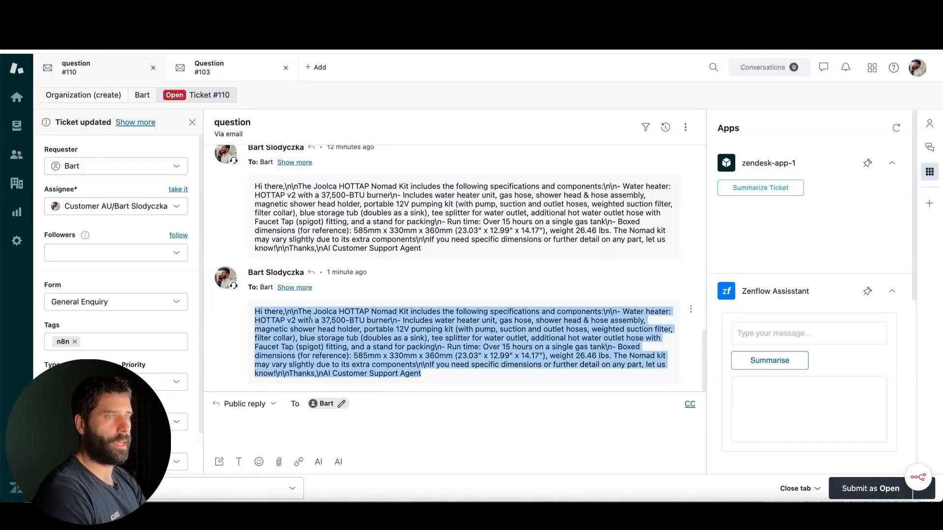
{"action": "left_click_drag", "start_coordinate": [297, 312], "coordinate": [290, 312]}
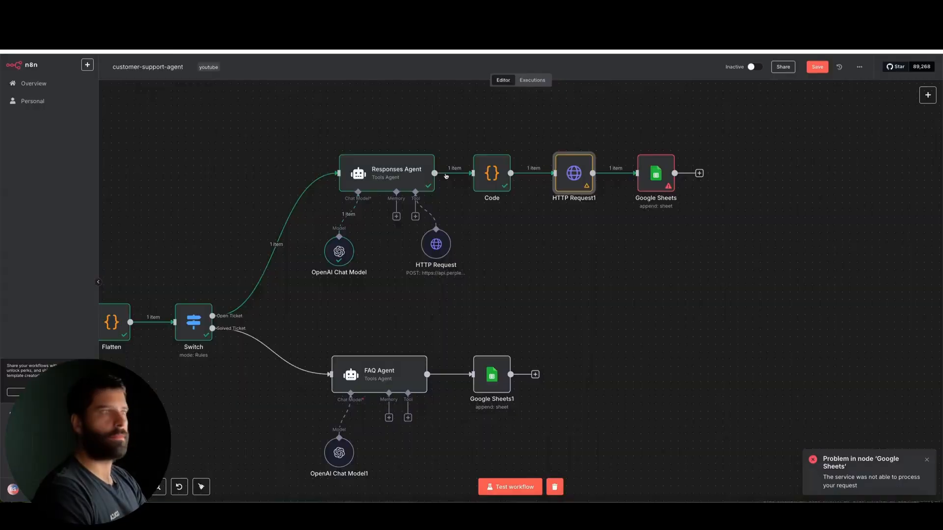
Step: Back in n8n, check the Google Sheets node's mapped values and error details, rerun the step, and review its output
{"action": "double_click", "coordinate": [662, 176]}
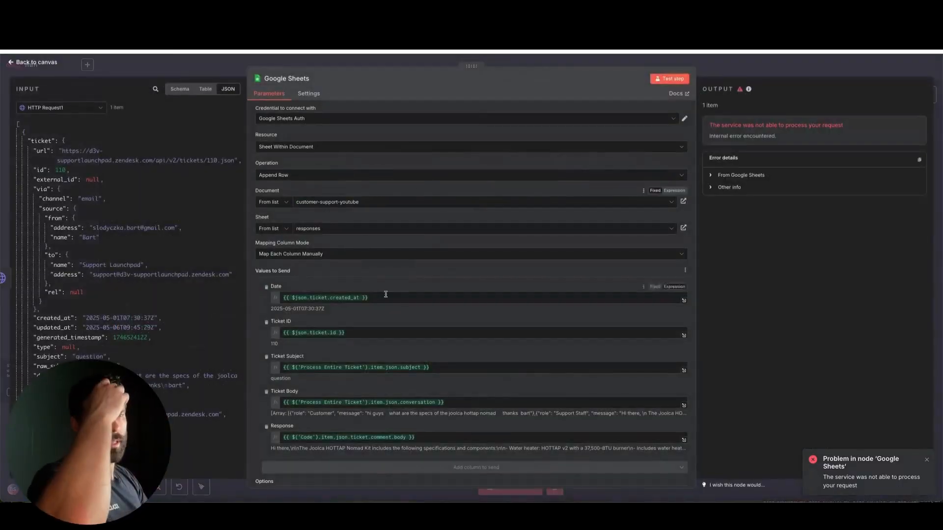
{"action": "scroll", "coordinate": [385, 294], "scroll_direction": "down", "scroll_amount": 2}
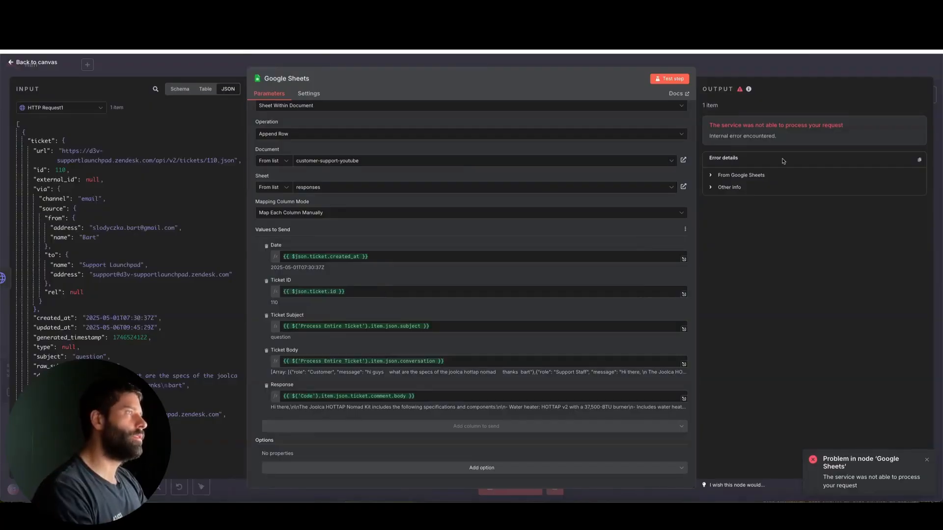
{"action": "scroll", "coordinate": [489, 179], "scroll_direction": "up", "scroll_amount": 1}
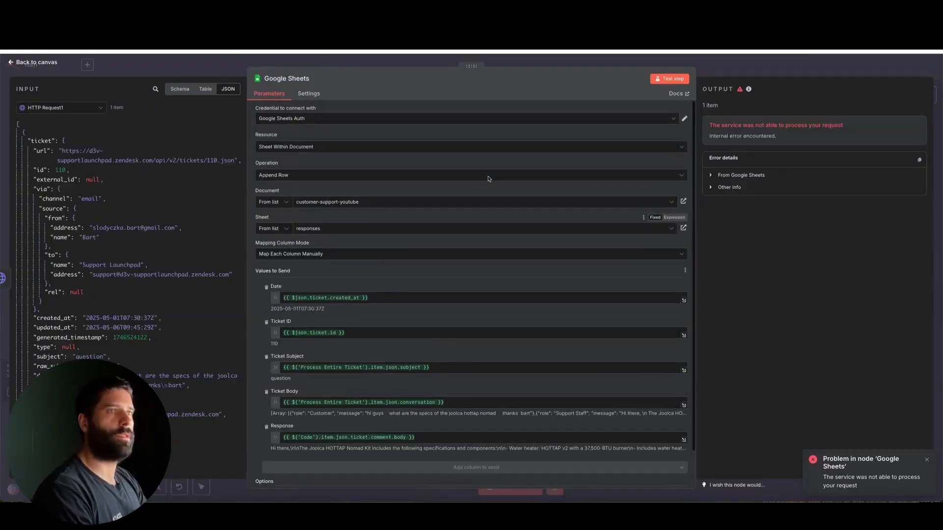
{"action": "left_click", "coordinate": [737, 191]}
{"action": "scroll", "coordinate": [653, 263], "scroll_direction": "down", "scroll_amount": 1}
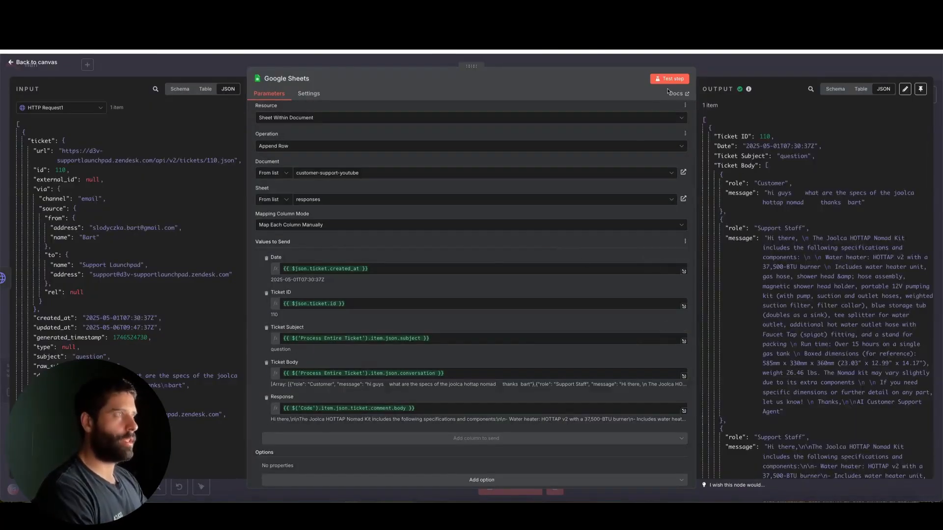
{"action": "scroll", "coordinate": [753, 261], "scroll_direction": "down", "scroll_amount": 4}
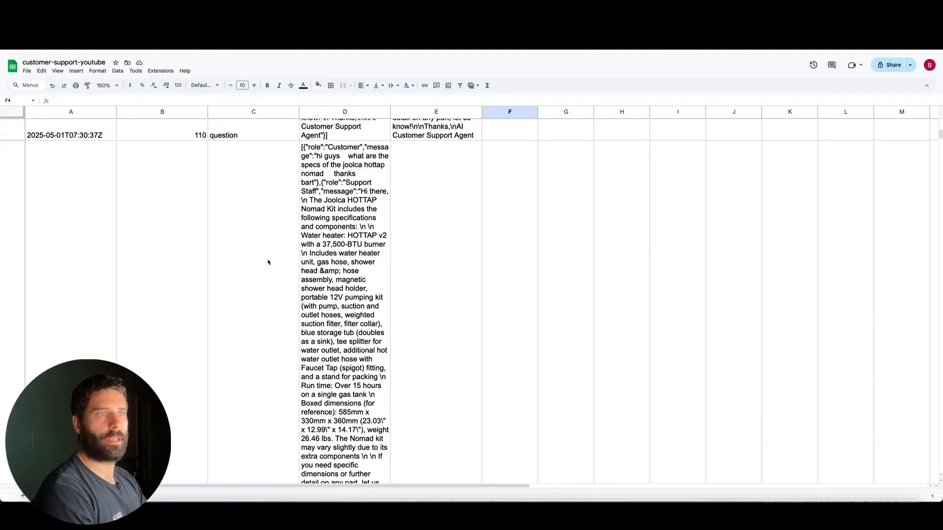
Step: Switch to the customer-support-youtube spreadsheet, locate the new entry in row 3, and widen columns A to E together
{"action": "scroll", "coordinate": [268, 262], "scroll_direction": "down", "scroll_amount": 15}
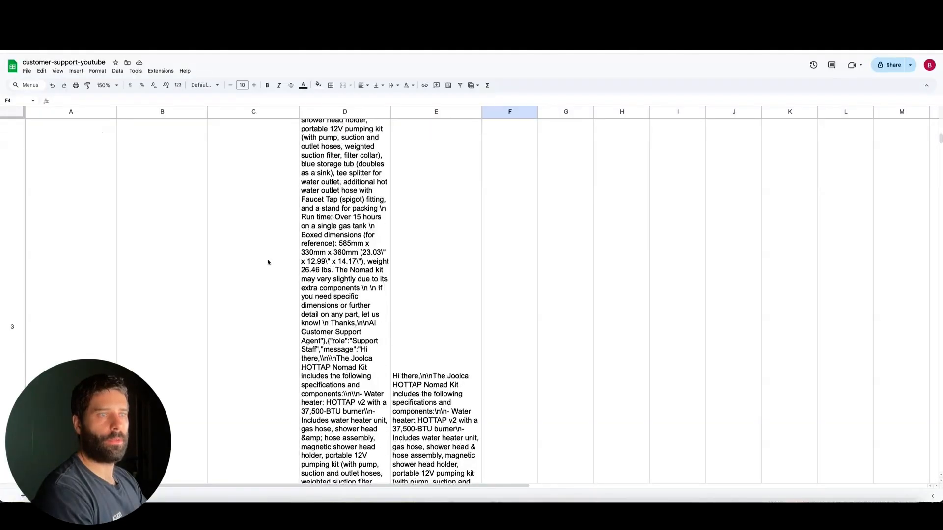
{"action": "left_click_drag", "start_coordinate": [85, 212], "coordinate": [432, 225]}
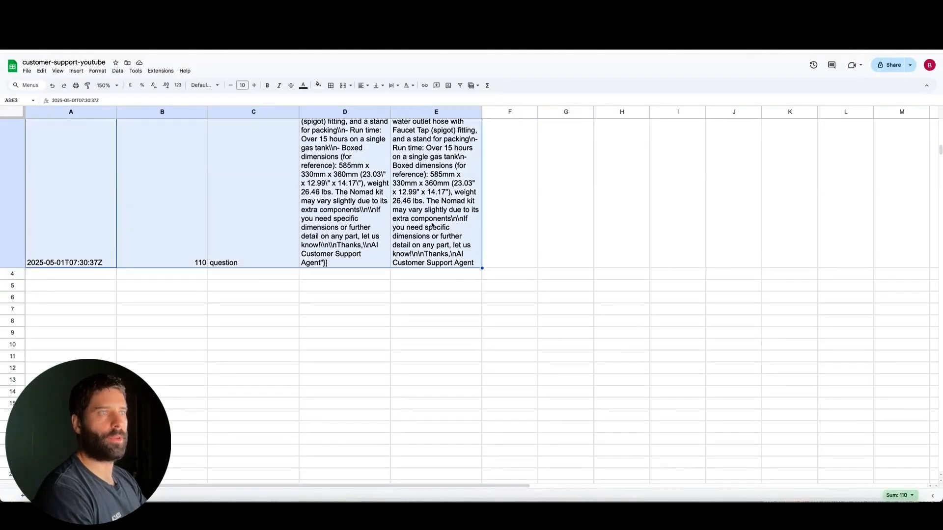
{"action": "left_click", "coordinate": [431, 225]}
{"action": "left_click_drag", "start_coordinate": [47, 116], "coordinate": [633, 112]}
{"action": "scroll", "coordinate": [597, 206], "scroll_direction": "up", "scroll_amount": 5}
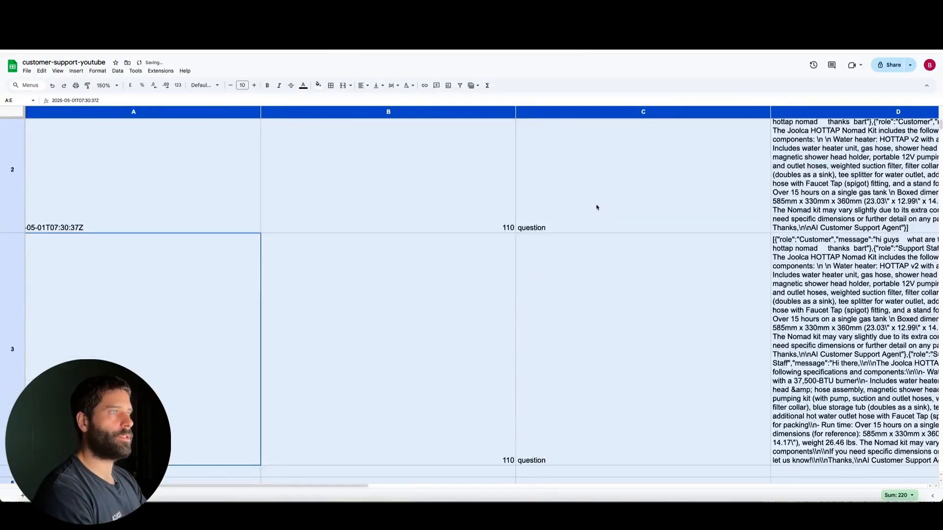
Step: Examine the logged conversations in the Ticket Body column and the matching AI answers in the Response column
{"action": "scroll", "coordinate": [597, 206], "scroll_direction": "right", "scroll_amount": 3}
{"action": "scroll", "coordinate": [597, 206], "scroll_direction": "down", "scroll_amount": 2}
{"action": "scroll", "coordinate": [442, 197], "scroll_direction": "up", "scroll_amount": 2}
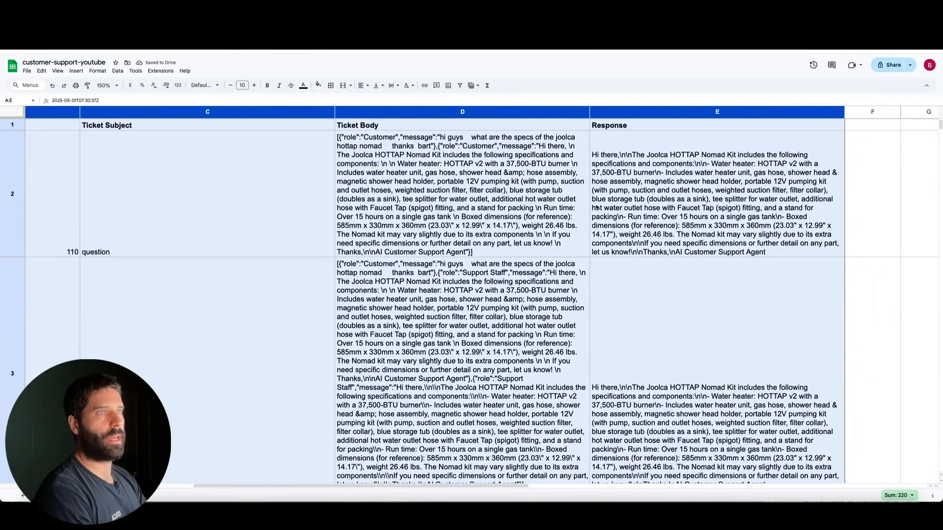
{"action": "left_click", "coordinate": [342, 139]}
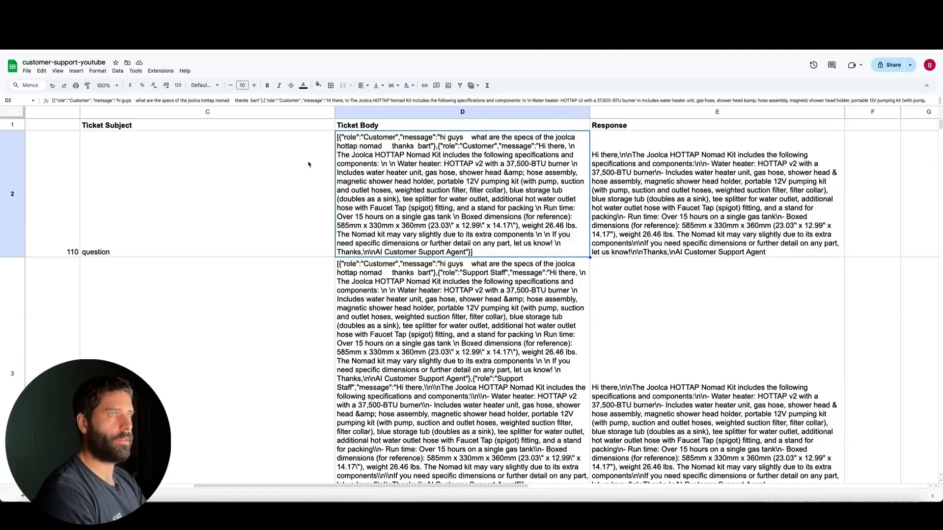
{"action": "mouse_move", "coordinate": [290, 172]}
{"action": "left_mouse_down"}
{"action": "mouse_move", "coordinate": [417, 145]}
{"action": "mouse_move", "coordinate": [503, 141]}
{"action": "left_mouse_up"}
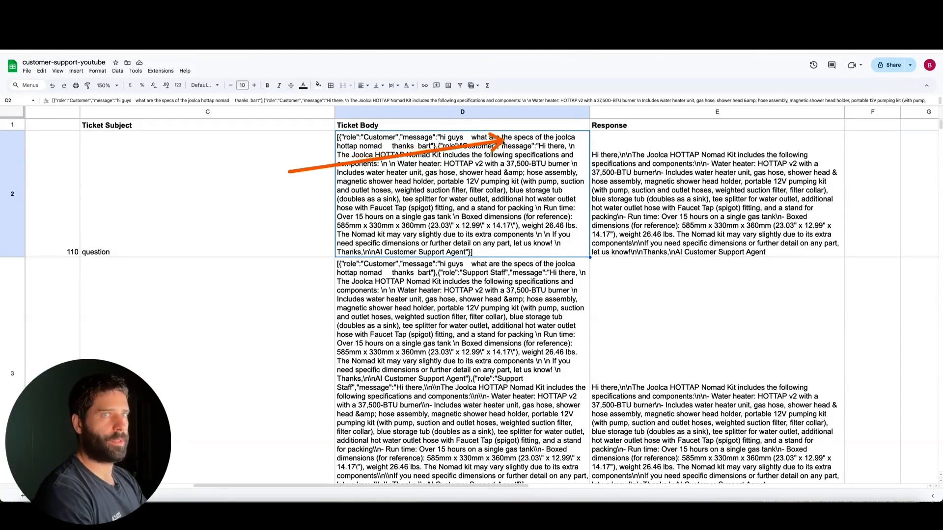
{"action": "mouse_move", "coordinate": [289, 172]}
{"action": "left_mouse_down"}
{"action": "mouse_move", "coordinate": [424, 166]}
{"action": "mouse_move", "coordinate": [468, 205]}
{"action": "mouse_move", "coordinate": [448, 180]}
{"action": "mouse_move", "coordinate": [427, 194]}
{"action": "left_mouse_up"}
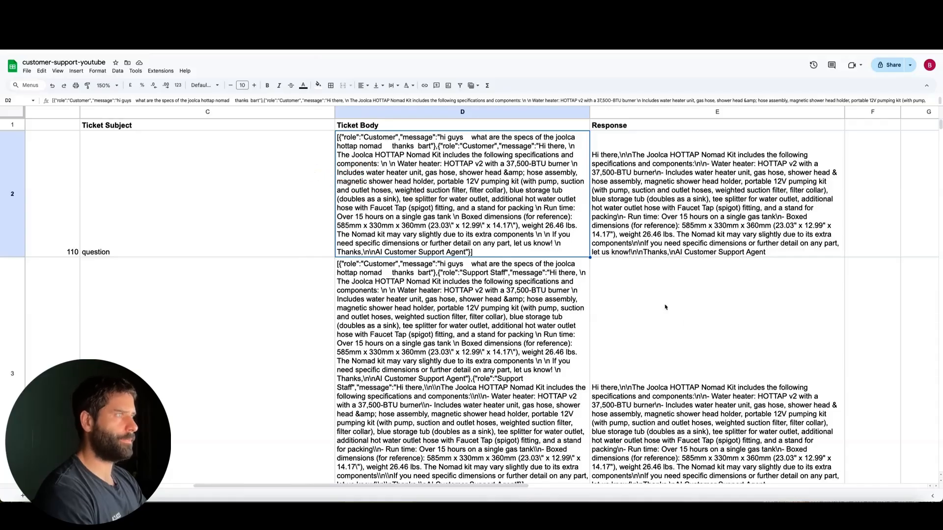
{"action": "scroll", "coordinate": [722, 336], "scroll_direction": "right", "scroll_amount": 3}
{"action": "mouse_move", "coordinate": [775, 363]}
{"action": "left_mouse_down"}
{"action": "mouse_move", "coordinate": [632, 209]}
{"action": "mouse_move", "coordinate": [639, 214]}
{"action": "left_mouse_up"}
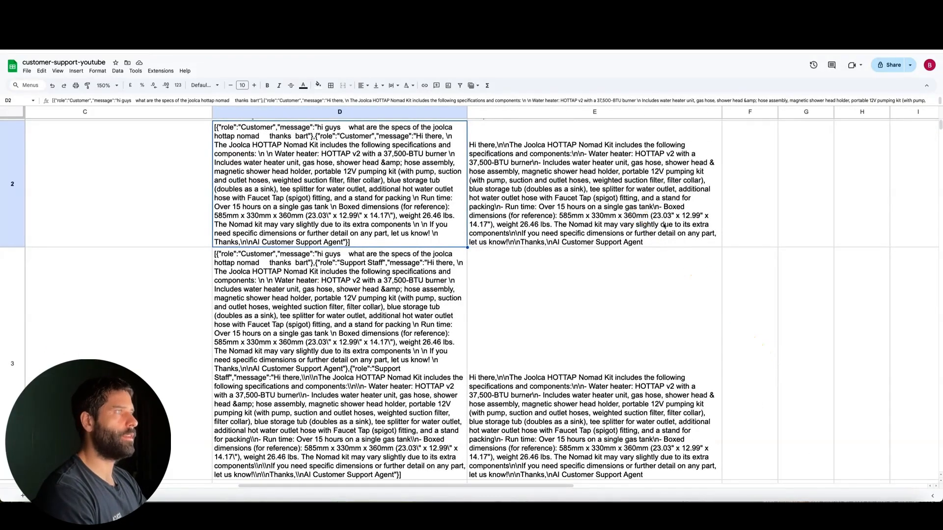
{"action": "scroll", "coordinate": [668, 227], "scroll_direction": "right", "scroll_amount": 5}
{"action": "scroll", "coordinate": [668, 226], "scroll_direction": "up", "scroll_amount": 1}
Step: Add the header "Verified" in cell F1, beside the Response column
{"action": "left_click", "coordinate": [573, 126]}
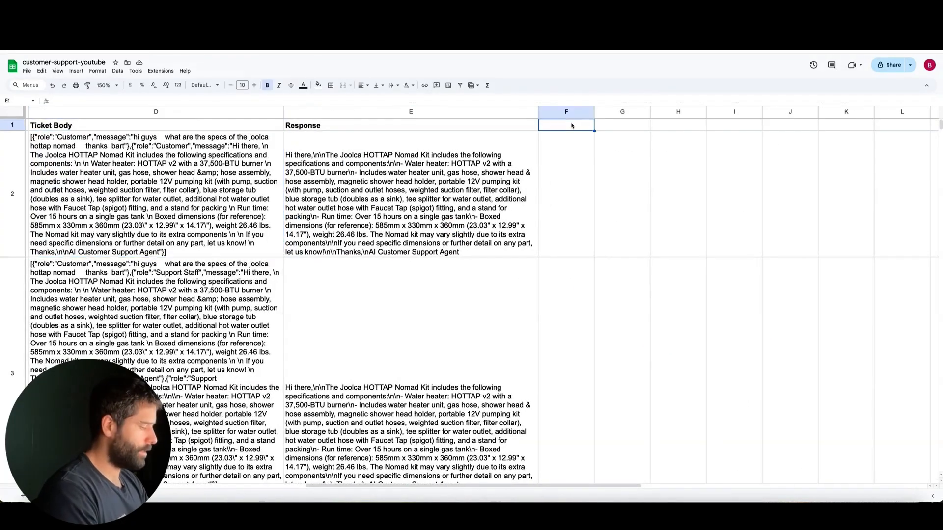
{"action": "type", "text": "Ch"}
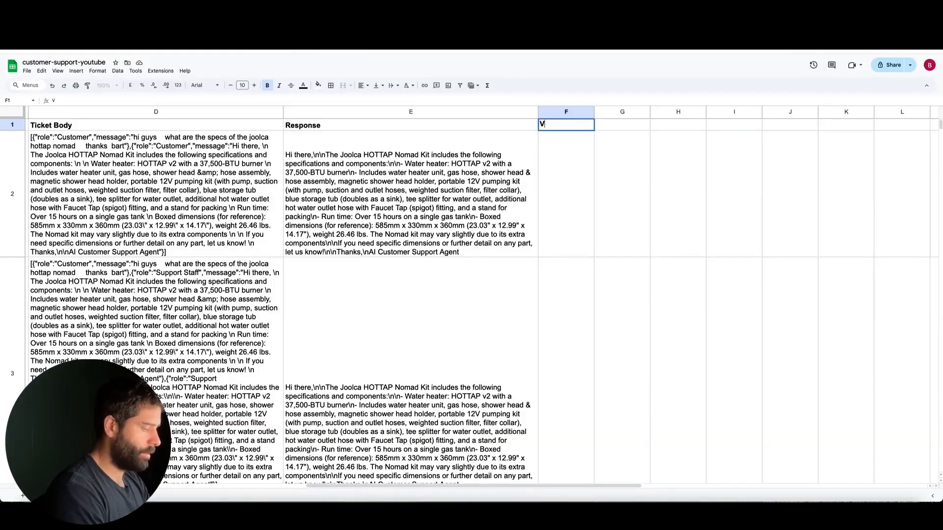
{"action": "type", "text": "Verified"}
{"action": "key", "text": "Return"}
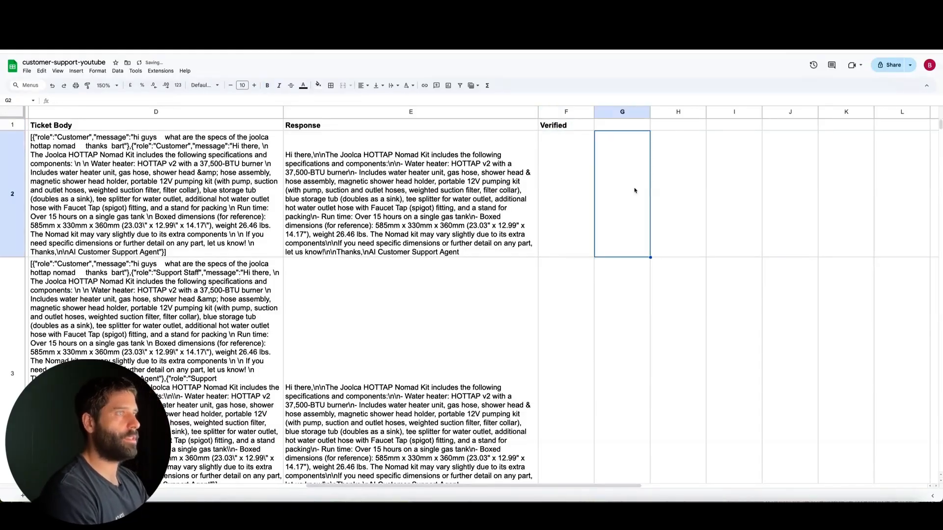
Step: In the Verified column, enter YES for the row 2 response and NO for the row 3 response
{"action": "type", "text": "TRUE"}
{"action": "key", "text": "Return"}
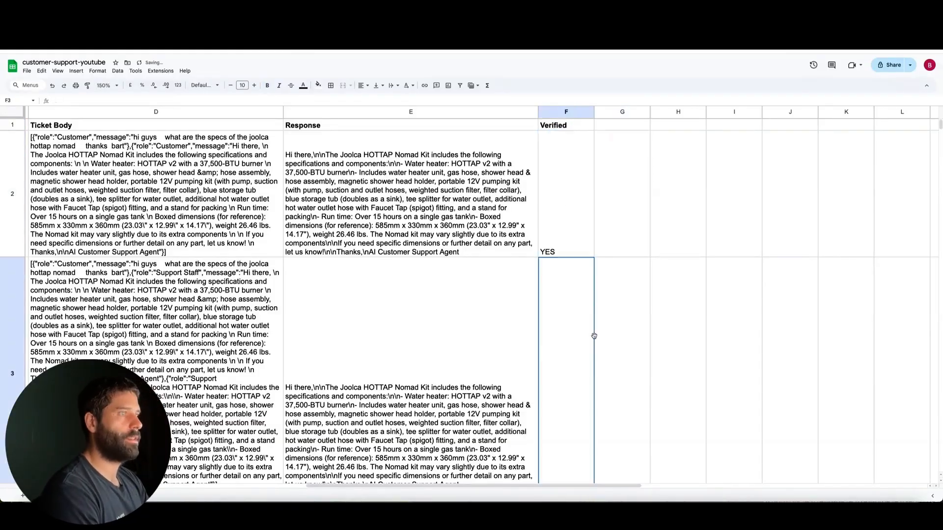
{"action": "scroll", "coordinate": [572, 295], "scroll_direction": "down", "scroll_amount": 3}
{"action": "type", "text": "NO"}
{"action": "left_click", "coordinate": [741, 335]}
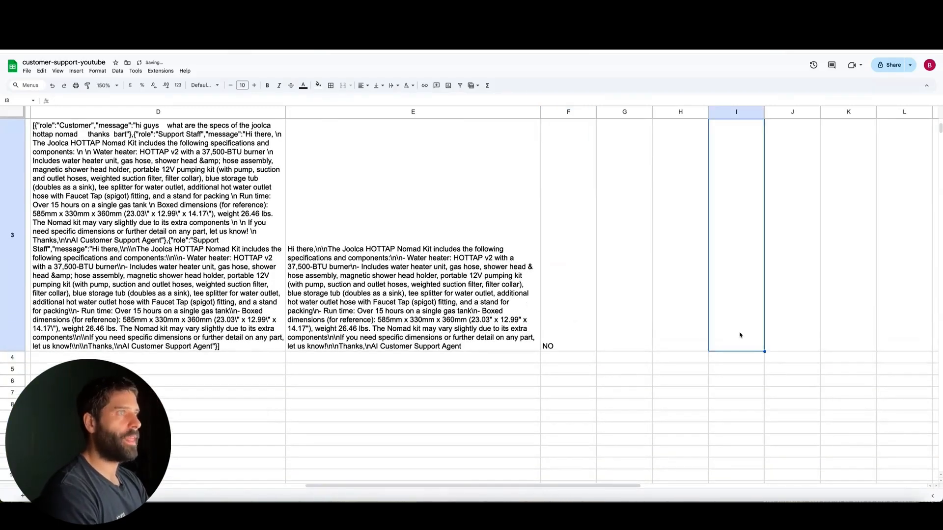
{"action": "left_click", "coordinate": [565, 322]}
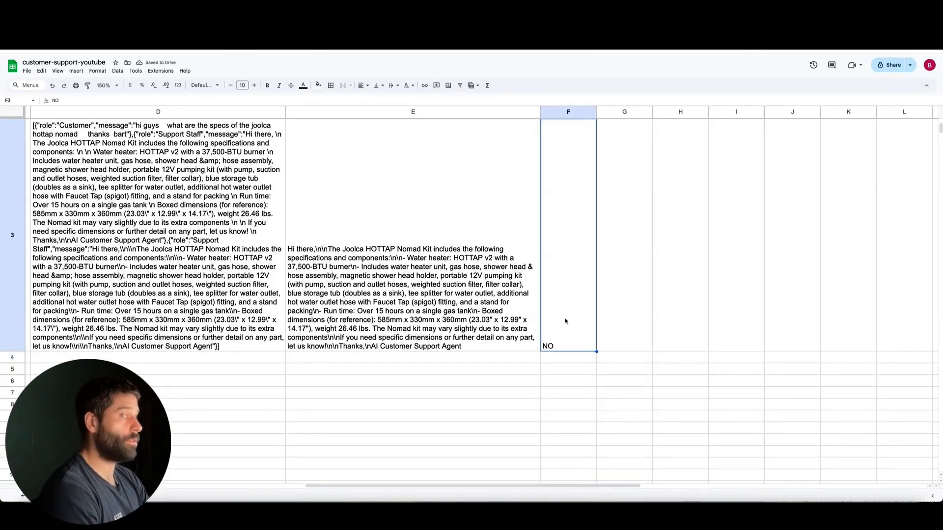
{"action": "scroll", "coordinate": [565, 344], "scroll_direction": "down", "scroll_amount": 2}
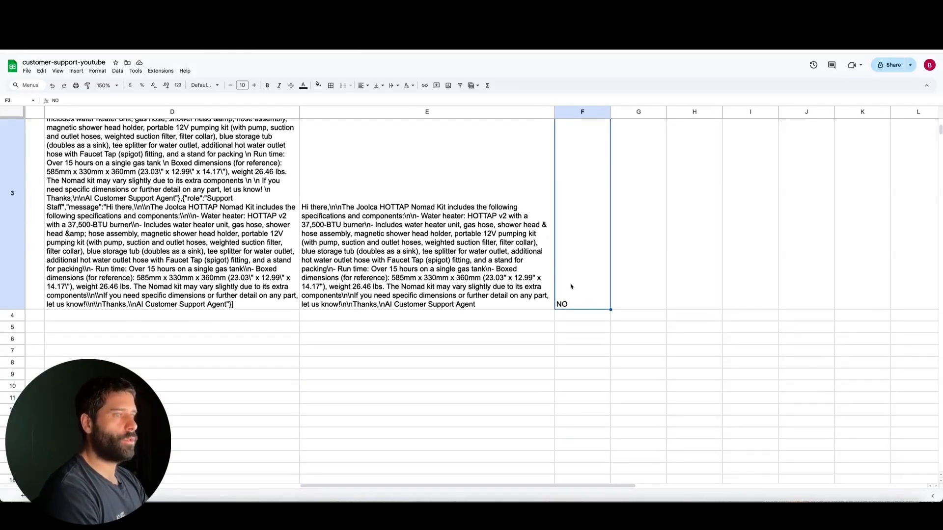
{"action": "scroll", "coordinate": [370, 255], "scroll_direction": "left", "scroll_amount": 2}
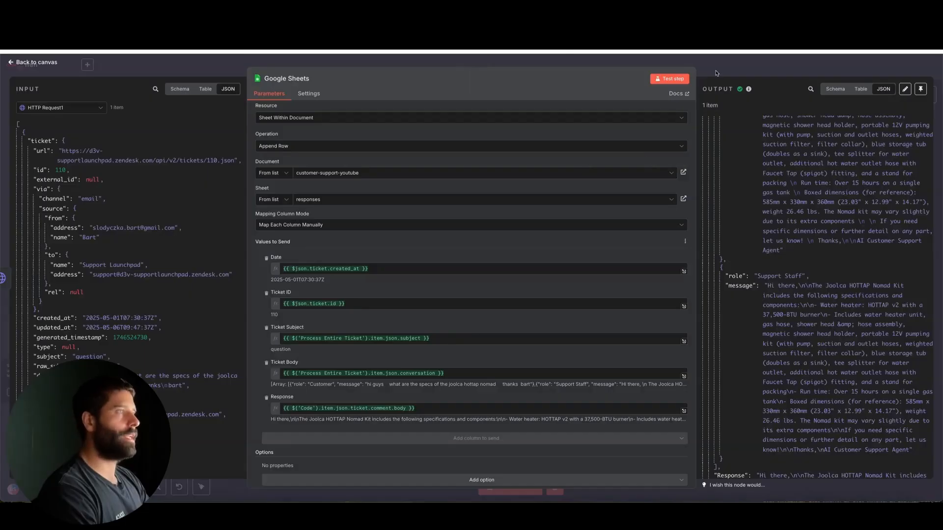
Step: Return to n8n and review the Responses Agent's HTTP Request tool, comparing its URL and authorization header with Perplexity's API example
{"action": "left_click", "coordinate": [716, 73]}
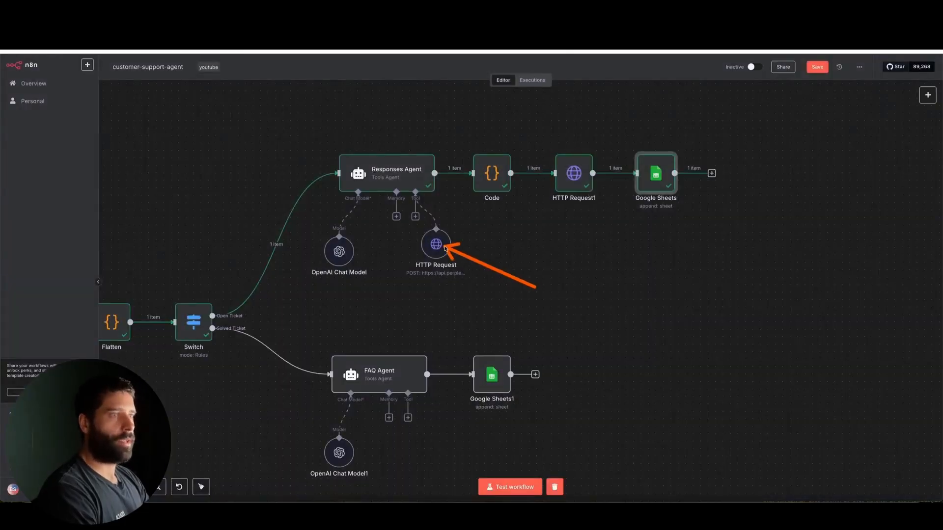
{"action": "double_click", "coordinate": [436, 246]}
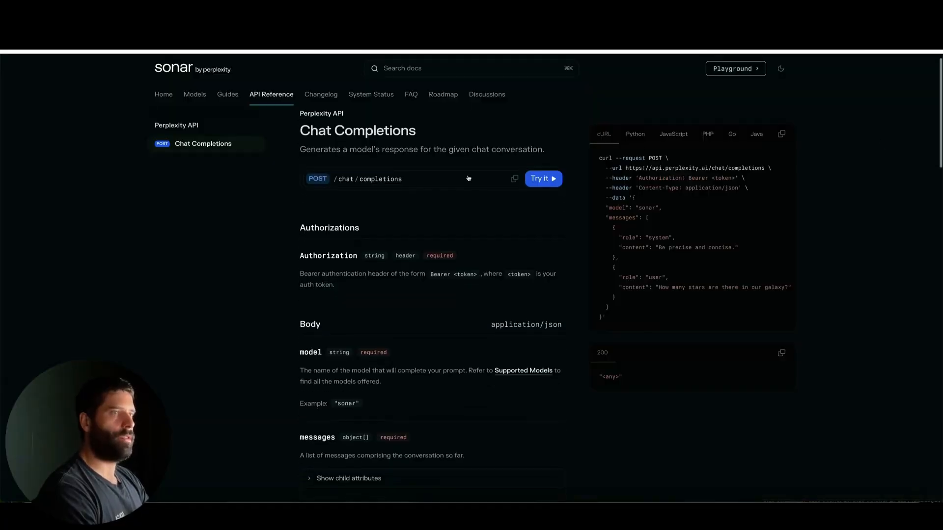
{"action": "mouse_move", "coordinate": [456, 220]}
{"action": "left_mouse_down"}
{"action": "mouse_move", "coordinate": [387, 144]}
{"action": "mouse_move", "coordinate": [342, 184]}
{"action": "left_mouse_up"}
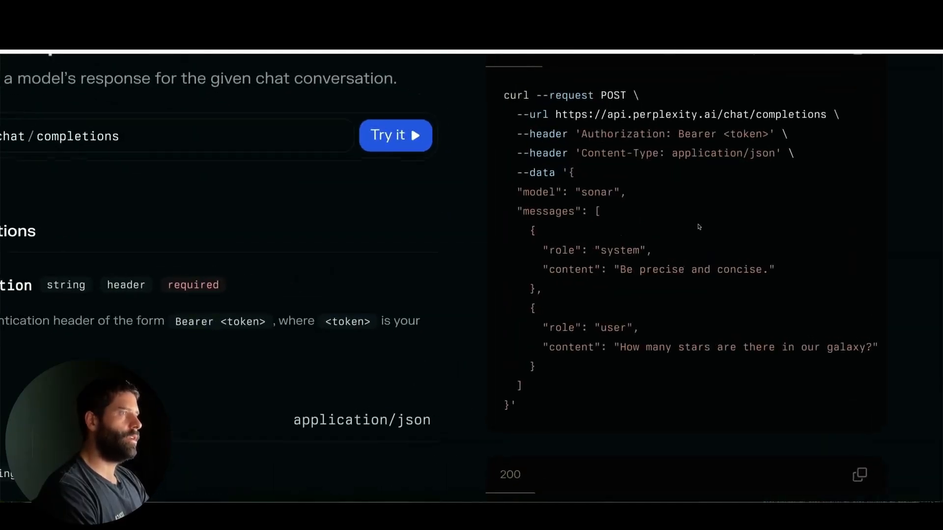
{"action": "mouse_move", "coordinate": [414, 247]}
{"action": "left_mouse_down"}
{"action": "mouse_move", "coordinate": [528, 213]}
{"action": "mouse_move", "coordinate": [515, 189]}
{"action": "mouse_move", "coordinate": [543, 190]}
{"action": "mouse_move", "coordinate": [534, 215]}
{"action": "mouse_move", "coordinate": [559, 275]}
{"action": "mouse_move", "coordinate": [553, 313]}
{"action": "mouse_move", "coordinate": [560, 245]}
{"action": "left_mouse_up"}
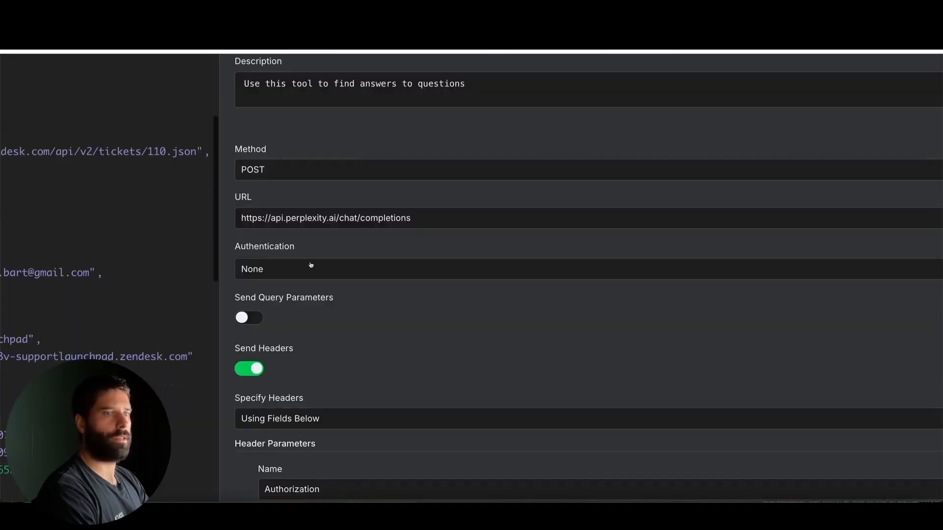
{"action": "scroll", "coordinate": [412, 307], "scroll_direction": "down", "scroll_amount": 3}
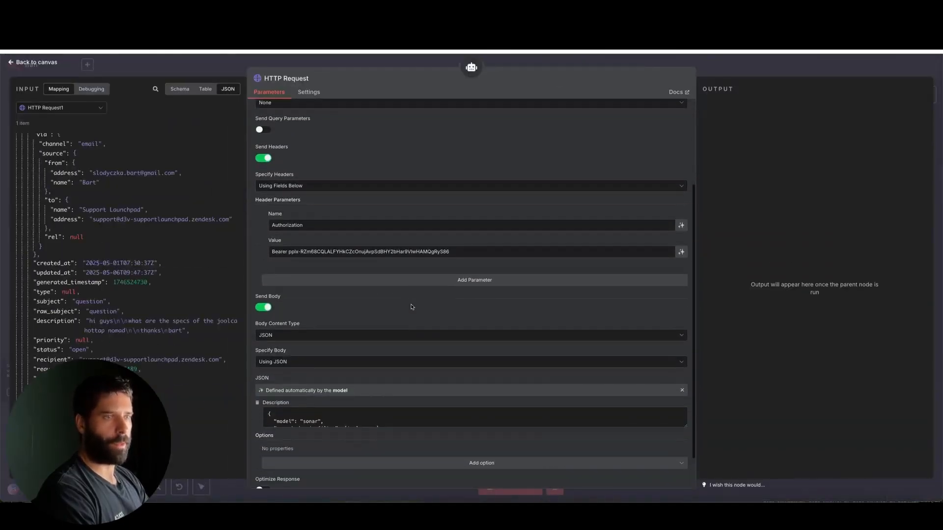
{"action": "left_click_drag", "start_coordinate": [170, 271], "coordinate": [285, 256]}
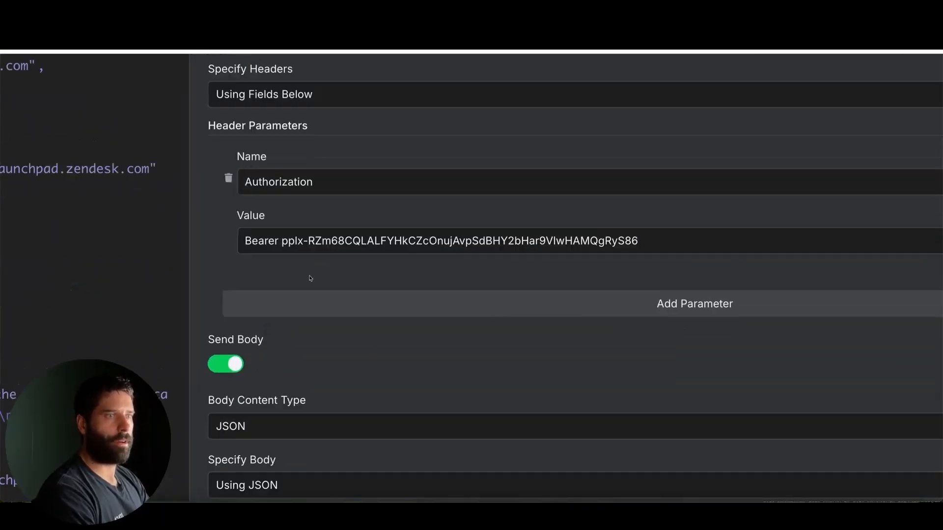
Step: Enlarge the HTTP Request tool's JSON description field until the whole request body fits
{"action": "mouse_move", "coordinate": [328, 300]}
{"action": "left_mouse_down"}
{"action": "mouse_move", "coordinate": [305, 262]}
{"action": "mouse_move", "coordinate": [390, 254]}
{"action": "left_mouse_up"}
{"action": "key", "text": "Escape"}
{"action": "scroll", "coordinate": [508, 246], "scroll_direction": "down", "scroll_amount": 2}
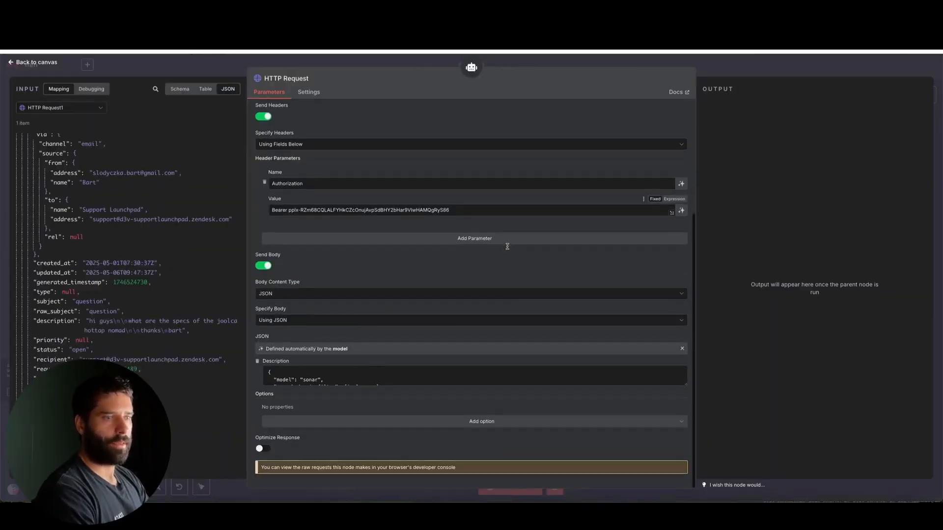
{"action": "left_click_drag", "start_coordinate": [686, 384], "coordinate": [685, 470]}
{"action": "scroll", "coordinate": [456, 264], "scroll_direction": "down", "scroll_amount": 4}
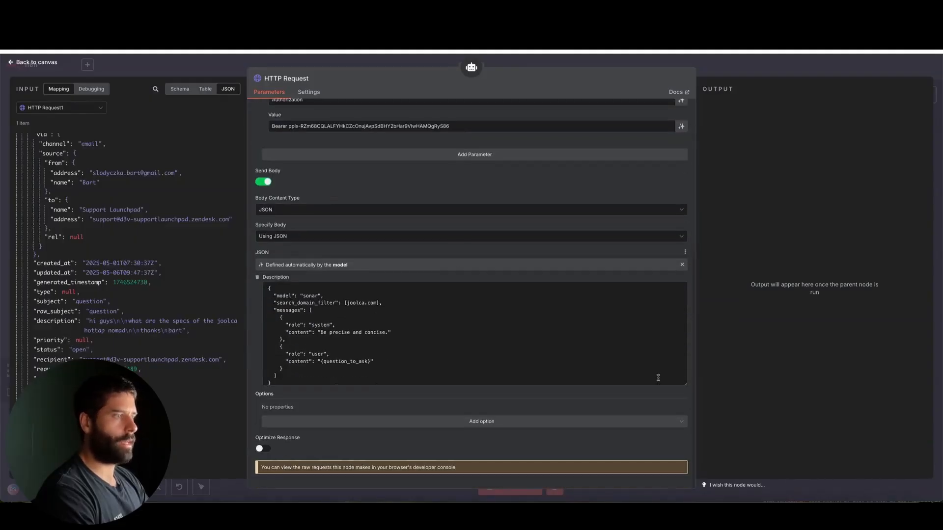
{"action": "left_click_drag", "start_coordinate": [685, 384], "coordinate": [685, 396]}
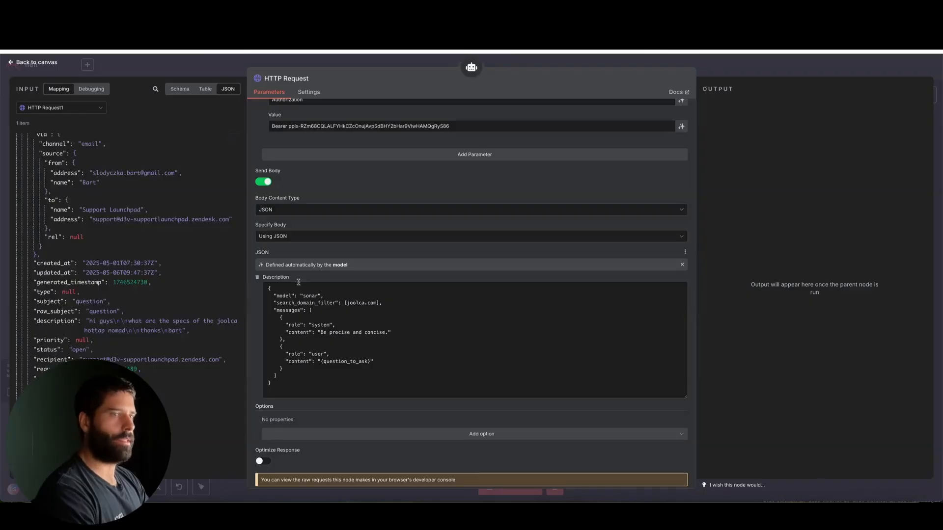
Step: Examine the request body's sonar model, system and user messages, and the {question_to_ask} placeholder that the model fills in
{"action": "scroll", "coordinate": [298, 283], "scroll_direction": "up", "scroll_amount": 5}
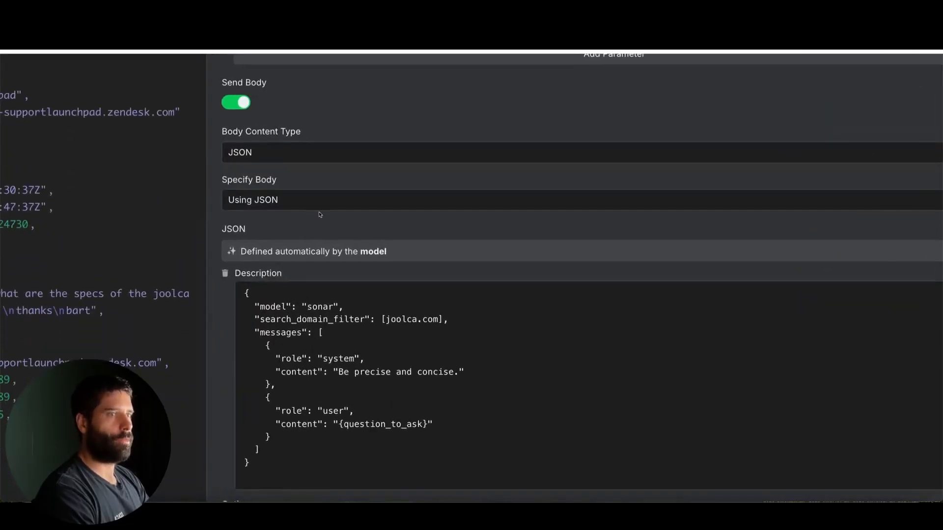
{"action": "scroll", "coordinate": [135, 273], "scroll_direction": "down", "scroll_amount": 1}
{"action": "mouse_move", "coordinate": [102, 290]}
{"action": "left_mouse_down"}
{"action": "mouse_move", "coordinate": [249, 254]}
{"action": "mouse_move", "coordinate": [255, 354]}
{"action": "mouse_move", "coordinate": [283, 401]}
{"action": "mouse_move", "coordinate": [344, 432]}
{"action": "mouse_move", "coordinate": [345, 420]}
{"action": "mouse_move", "coordinate": [361, 424]}
{"action": "left_mouse_up"}
{"action": "key", "text": "Escape"}
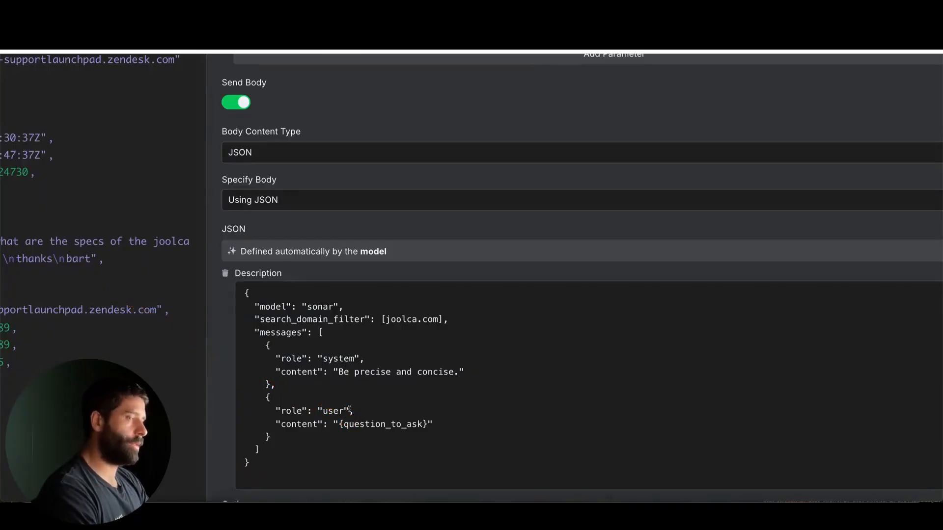
{"action": "scroll", "coordinate": [350, 409], "scroll_direction": "down", "scroll_amount": 2}
{"action": "left_click_drag", "start_coordinate": [428, 424], "coordinate": [353, 424]}
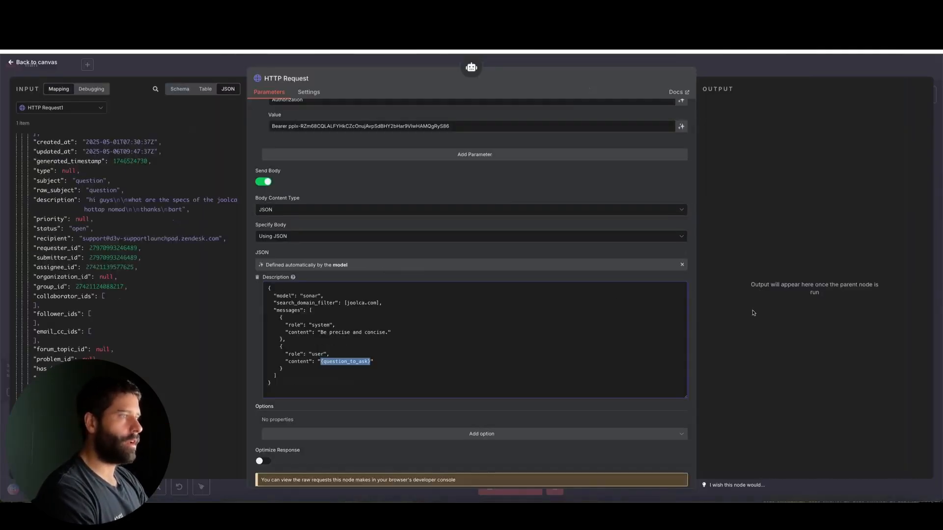
{"action": "mouse_move", "coordinate": [774, 327]}
{"action": "left_mouse_down"}
{"action": "mouse_move", "coordinate": [437, 266]}
{"action": "mouse_move", "coordinate": [701, 268]}
{"action": "mouse_move", "coordinate": [680, 124]}
{"action": "mouse_move", "coordinate": [685, 259]}
{"action": "mouse_move", "coordinate": [620, 267]}
{"action": "left_mouse_up"}
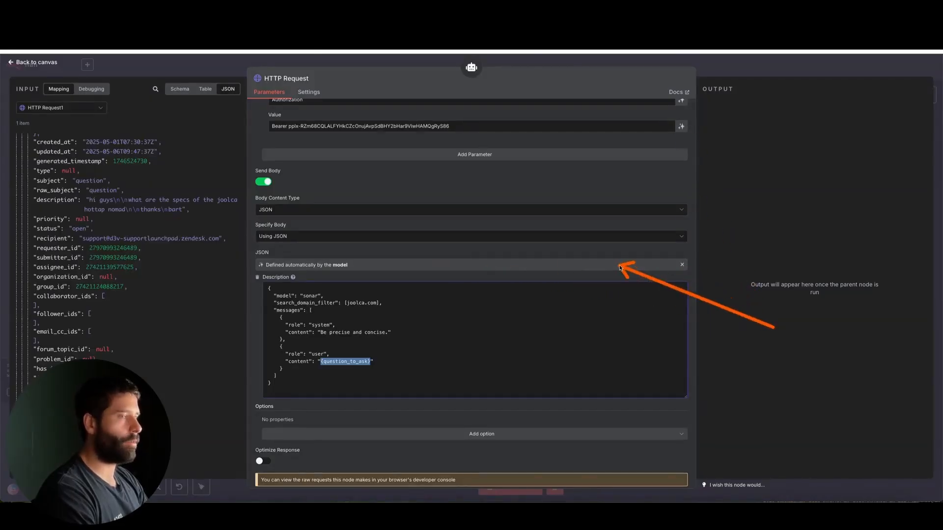
{"action": "key", "text": "Escape"}
{"action": "left_click", "coordinate": [426, 307]}
{"action": "scroll", "coordinate": [340, 343], "scroll_direction": "down", "scroll_amount": 1}
{"action": "scroll", "coordinate": [295, 320], "scroll_direction": "up", "scroll_amount": 3}
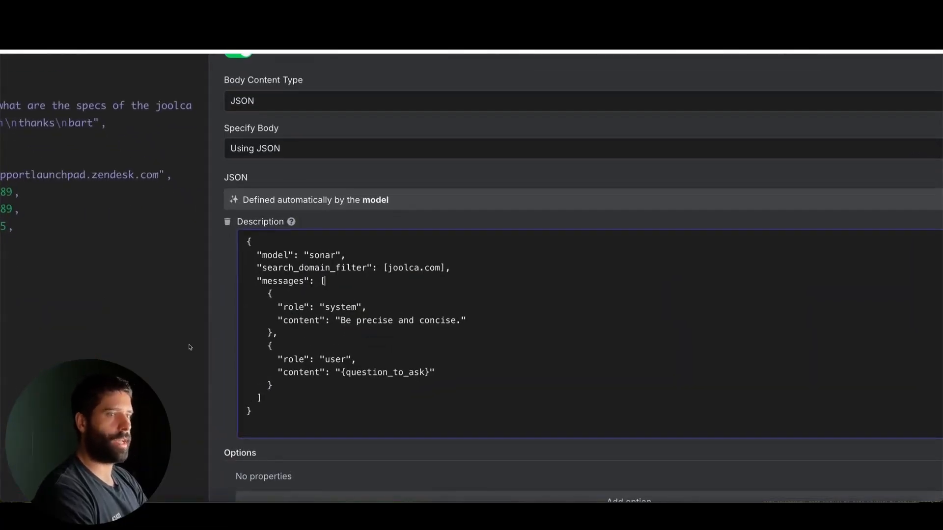
Step: Compare the body with Perplexity's Chat Completions cURL example and look up the search_domain_filter parameter in the API reference
{"action": "mouse_move", "coordinate": [172, 305]}
{"action": "left_mouse_down"}
{"action": "mouse_move", "coordinate": [265, 256]}
{"action": "mouse_move", "coordinate": [279, 258]}
{"action": "mouse_move", "coordinate": [243, 273]}
{"action": "mouse_move", "coordinate": [388, 273]}
{"action": "left_mouse_up"}
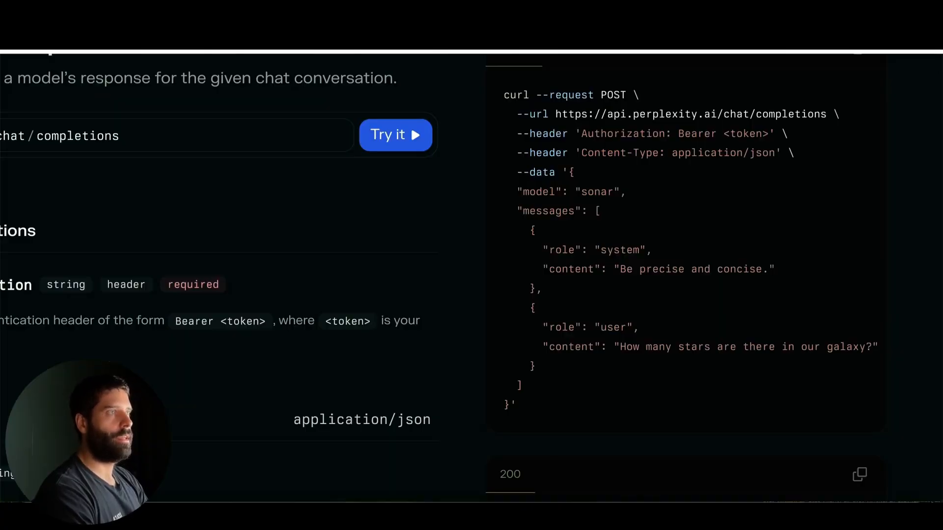
{"action": "mouse_move", "coordinate": [381, 266]}
{"action": "left_mouse_down"}
{"action": "mouse_move", "coordinate": [524, 195]}
{"action": "mouse_move", "coordinate": [520, 308]}
{"action": "left_mouse_up"}
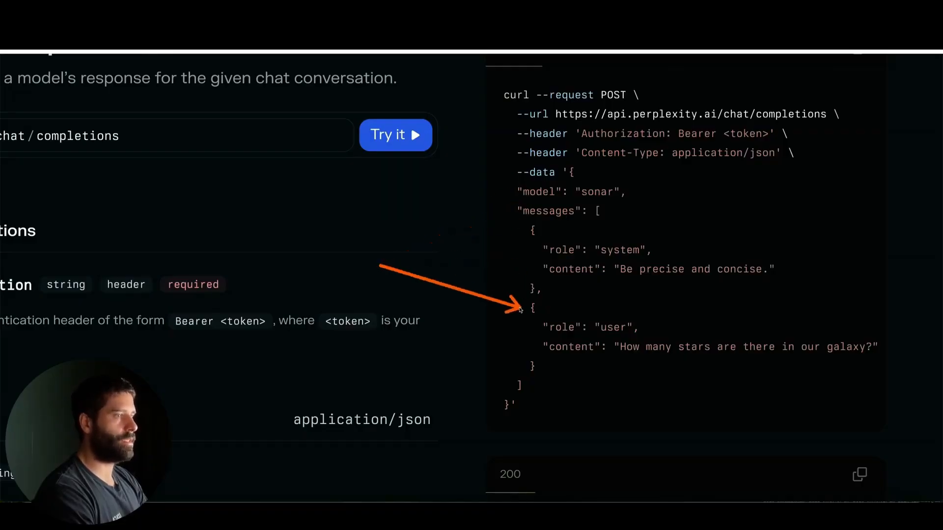
{"action": "scroll", "coordinate": [519, 307], "scroll_direction": "down", "scroll_amount": 4}
{"action": "scroll", "coordinate": [415, 362], "scroll_direction": "down", "scroll_amount": 10}
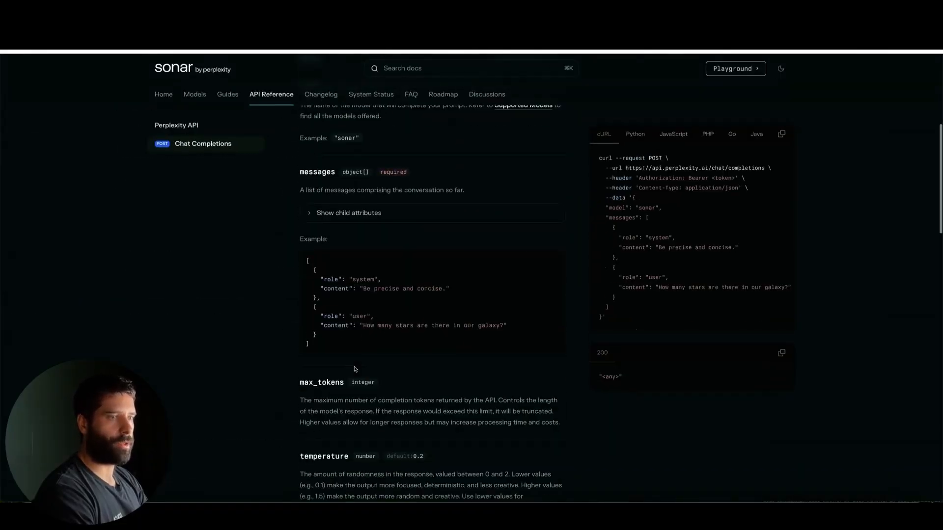
{"action": "scroll", "coordinate": [355, 367], "scroll_direction": "down", "scroll_amount": 4}
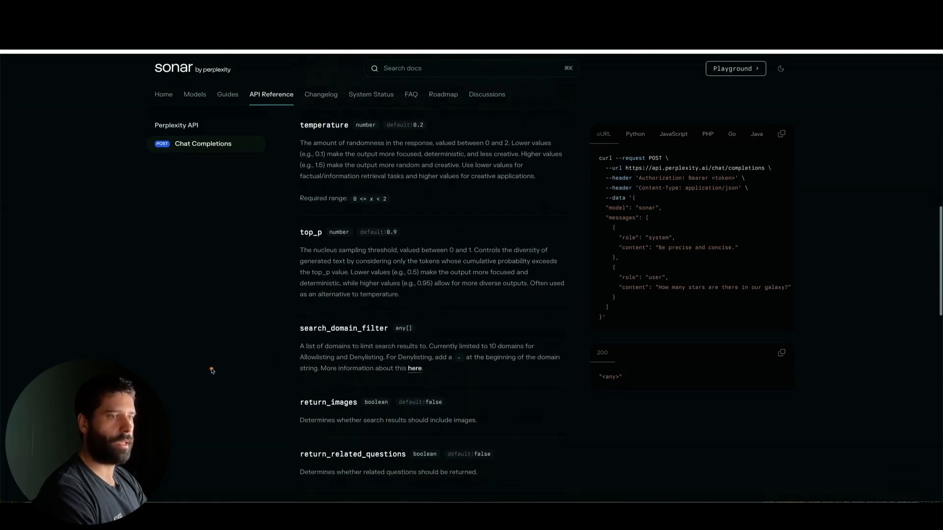
{"action": "left_click_drag", "start_coordinate": [212, 371], "coordinate": [297, 339]}
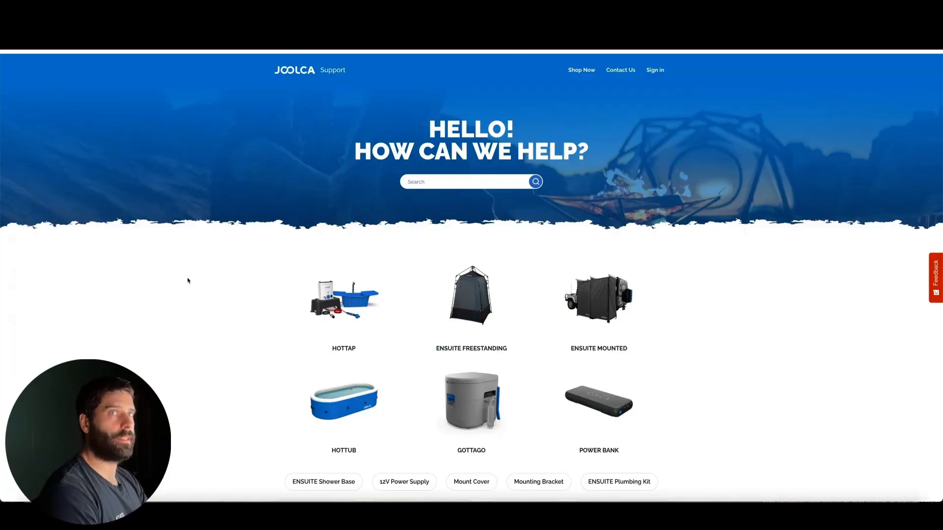
Step: Look through the Joolca support site's product categories and shopping help topics as a source for answers
{"action": "scroll", "coordinate": [738, 321], "scroll_direction": "down", "scroll_amount": 6}
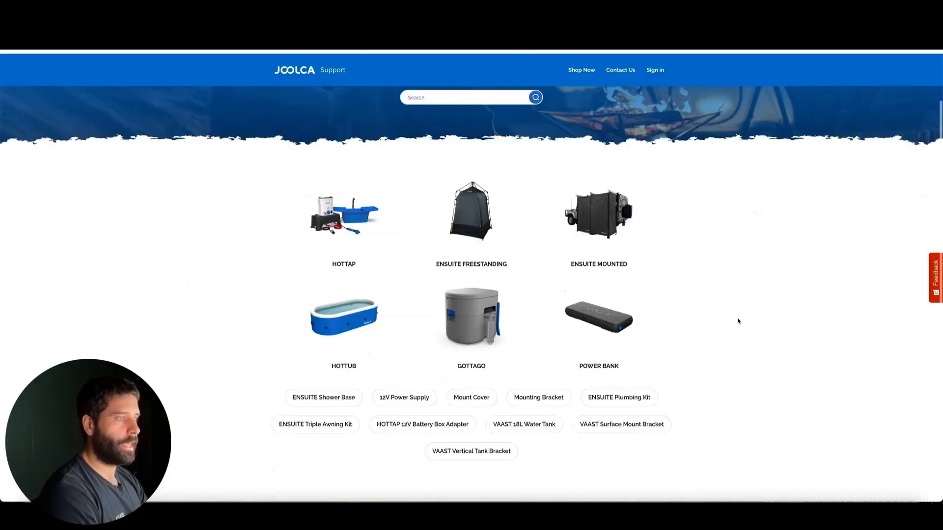
{"action": "scroll", "coordinate": [738, 321], "scroll_direction": "down", "scroll_amount": 5}
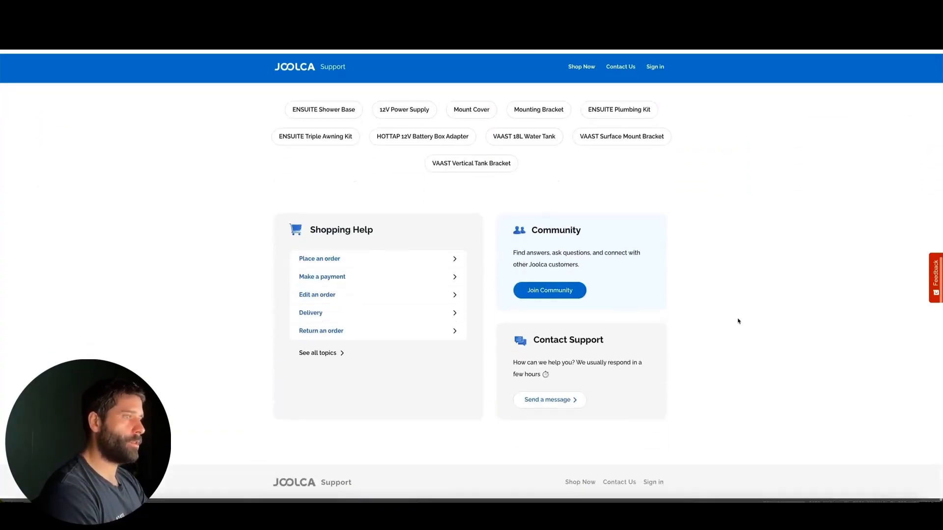
{"action": "scroll", "coordinate": [738, 321], "scroll_direction": "up", "scroll_amount": 6}
{"action": "scroll", "coordinate": [738, 321], "scroll_direction": "up", "scroll_amount": 4}
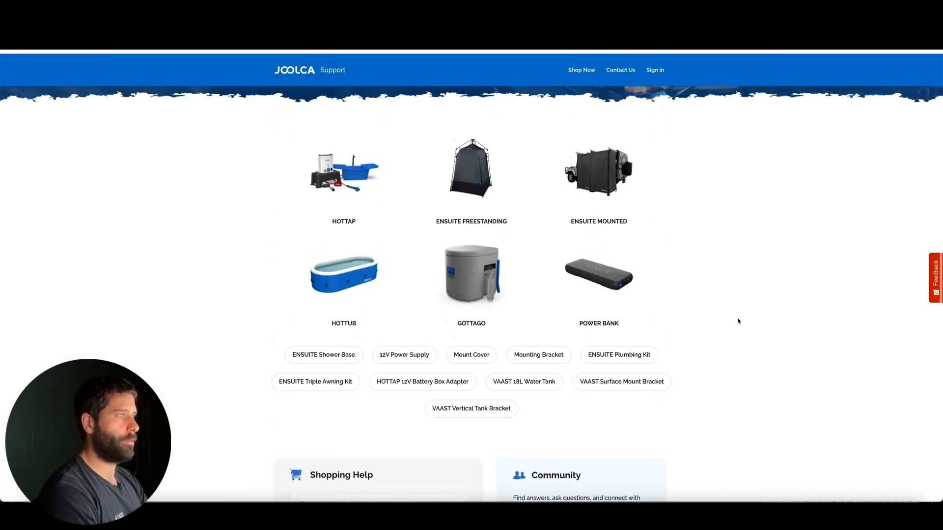
{"action": "mouse_move", "coordinate": [794, 324]}
{"action": "left_mouse_down"}
{"action": "mouse_move", "coordinate": [646, 263]}
{"action": "mouse_move", "coordinate": [389, 204]}
{"action": "mouse_move", "coordinate": [371, 314]}
{"action": "mouse_move", "coordinate": [460, 337]}
{"action": "mouse_move", "coordinate": [573, 305]}
{"action": "mouse_move", "coordinate": [370, 249]}
{"action": "mouse_move", "coordinate": [457, 396]}
{"action": "mouse_move", "coordinate": [531, 261]}
{"action": "mouse_move", "coordinate": [406, 368]}
{"action": "mouse_move", "coordinate": [599, 249]}
{"action": "mouse_move", "coordinate": [414, 373]}
{"action": "mouse_move", "coordinate": [583, 357]}
{"action": "left_mouse_up"}
{"action": "scroll", "coordinate": [501, 305], "scroll_direction": "up", "scroll_amount": 1}
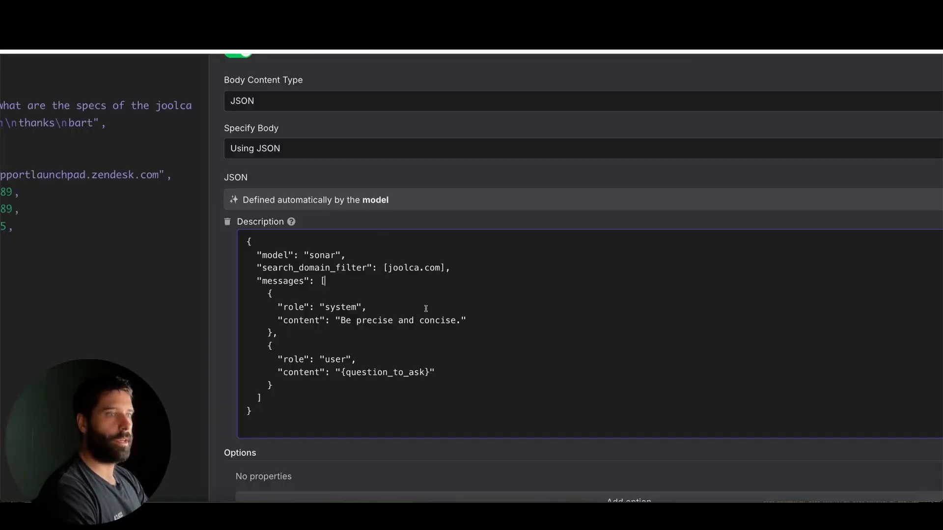
Step: Return to n8n, review the joolca.com entry in the body's search_domain_filter, and close the HTTP Request tool
{"action": "mouse_move", "coordinate": [486, 387]}
{"action": "left_mouse_down"}
{"action": "mouse_move", "coordinate": [403, 277]}
{"action": "mouse_move", "coordinate": [439, 284]}
{"action": "mouse_move", "coordinate": [439, 271]}
{"action": "left_mouse_up"}
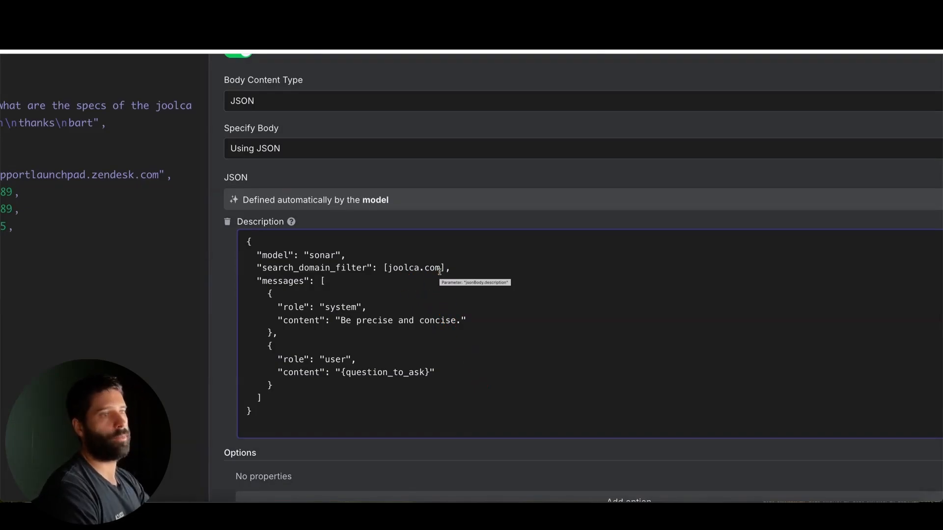
{"action": "left_click", "coordinate": [436, 268]}
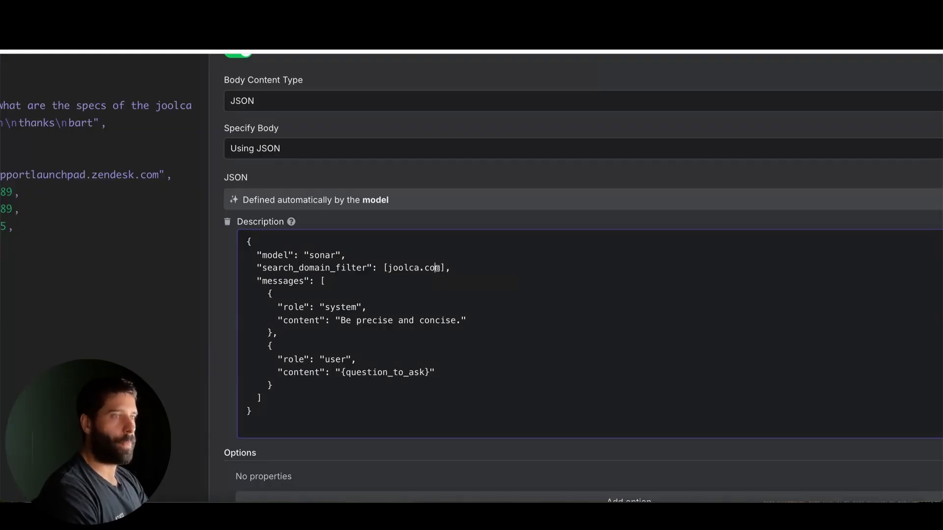
{"action": "left_click_drag", "start_coordinate": [438, 269], "coordinate": [391, 268]}
{"action": "left_click", "coordinate": [391, 269]}
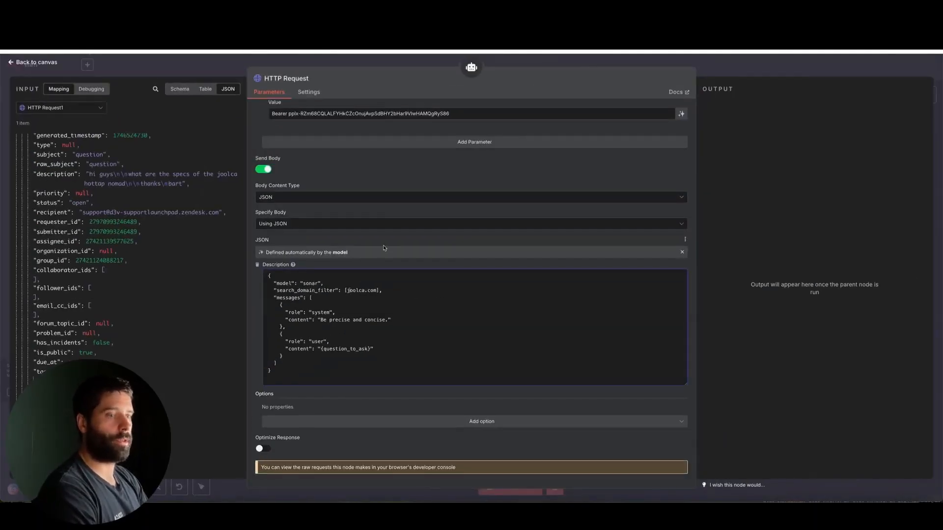
{"action": "scroll", "coordinate": [385, 248], "scroll_direction": "up", "scroll_amount": 5}
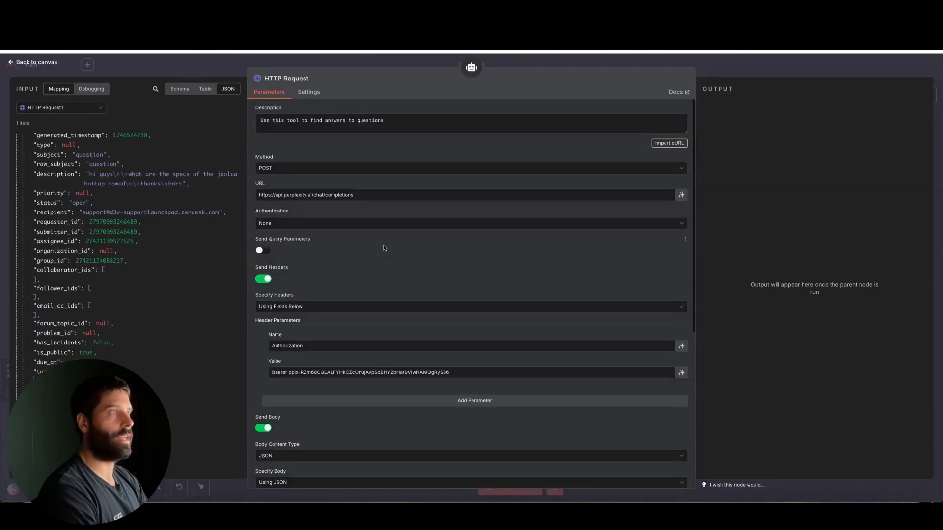
{"action": "left_click", "coordinate": [760, 68]}
Step: Review the Responses Agent branch on the canvas, from the agent through Code and HTTP Request1 to Google Sheets
{"action": "scroll", "coordinate": [373, 215], "scroll_direction": "up", "scroll_amount": 5}
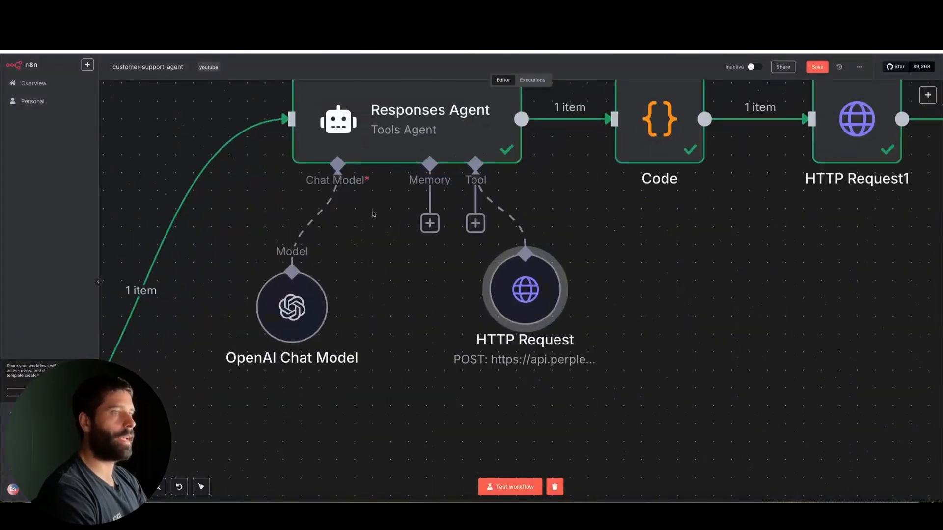
{"action": "scroll", "coordinate": [373, 215], "scroll_direction": "down", "scroll_amount": 3}
{"action": "scroll", "coordinate": [541, 252], "scroll_direction": "right", "scroll_amount": 5}
{"action": "scroll", "coordinate": [542, 252], "scroll_direction": "up", "scroll_amount": 1}
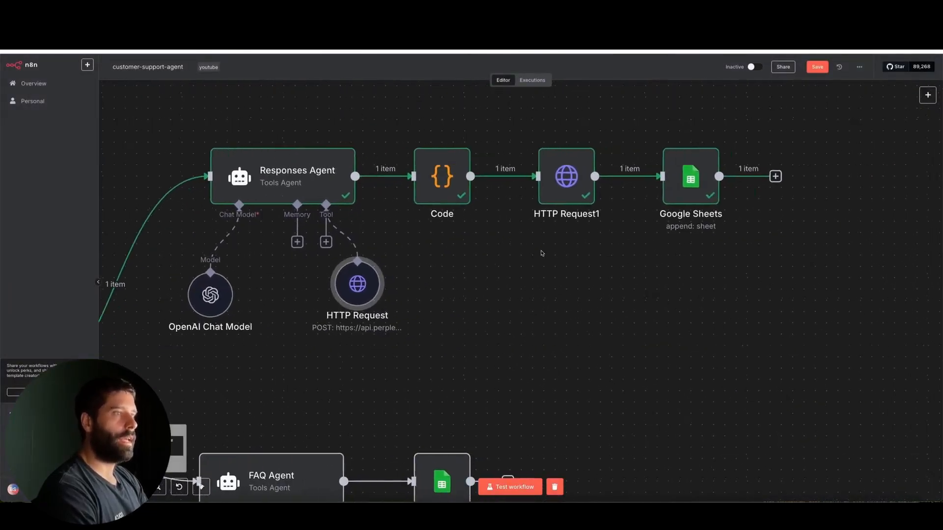
{"action": "mouse_move", "coordinate": [520, 321]}
{"action": "left_mouse_down"}
{"action": "mouse_move", "coordinate": [432, 202]}
{"action": "mouse_move", "coordinate": [657, 195]}
{"action": "mouse_move", "coordinate": [344, 204]}
{"action": "mouse_move", "coordinate": [505, 236]}
{"action": "mouse_move", "coordinate": [532, 211]}
{"action": "mouse_move", "coordinate": [629, 204]}
{"action": "mouse_move", "coordinate": [645, 189]}
{"action": "left_mouse_up"}
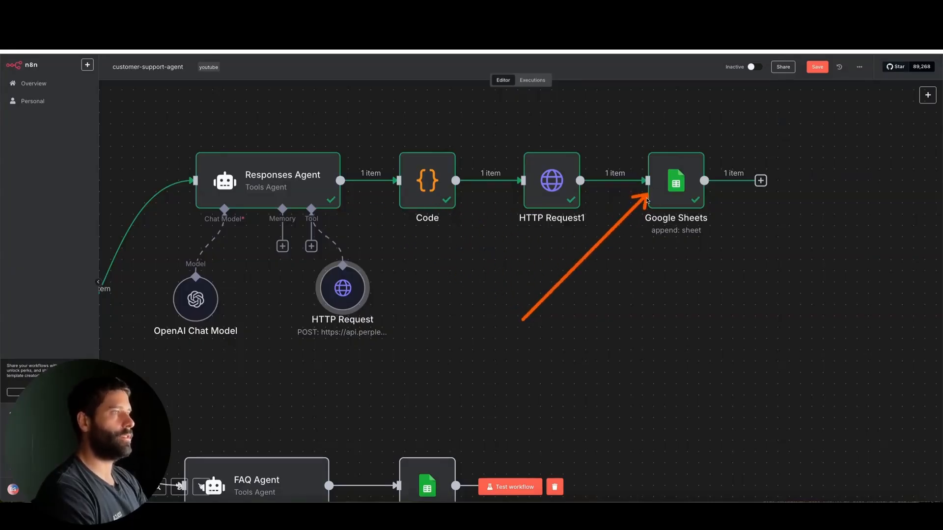
{"action": "scroll", "coordinate": [344, 290], "scroll_direction": "down", "scroll_amount": 5}
{"action": "scroll", "coordinate": [344, 290], "scroll_direction": "left", "scroll_amount": 10}
{"action": "scroll", "coordinate": [344, 290], "scroll_direction": "down", "scroll_amount": 3}
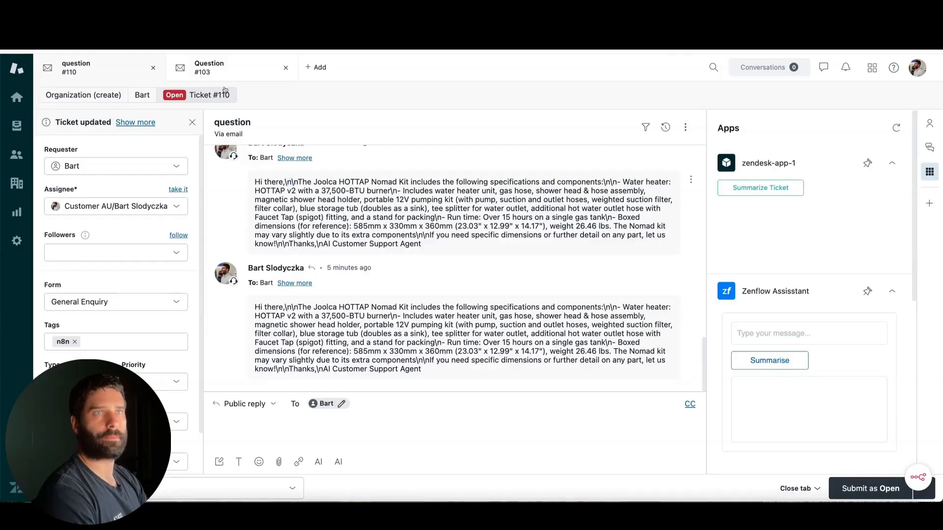
Step: Check Zendesk ticket #103, then test the n8n workflow by sending a custom Zendesk webhook test with ticket_id 103
{"action": "left_click", "coordinate": [220, 72]}
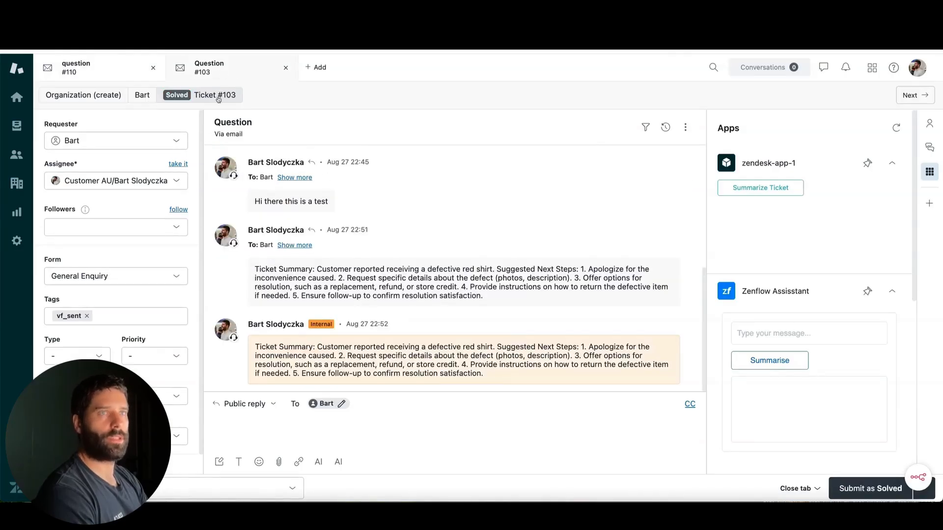
{"action": "left_click", "coordinate": [309, 67]}
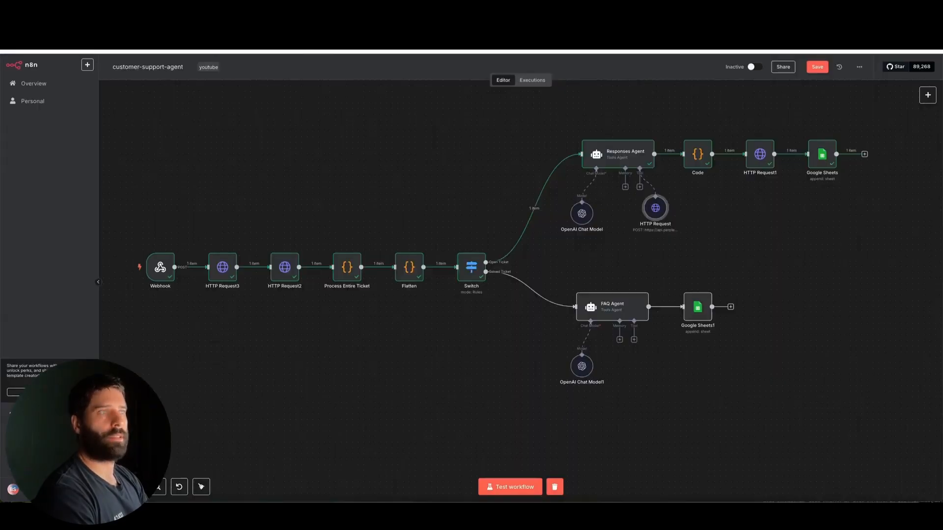
{"action": "left_click", "coordinate": [511, 486]}
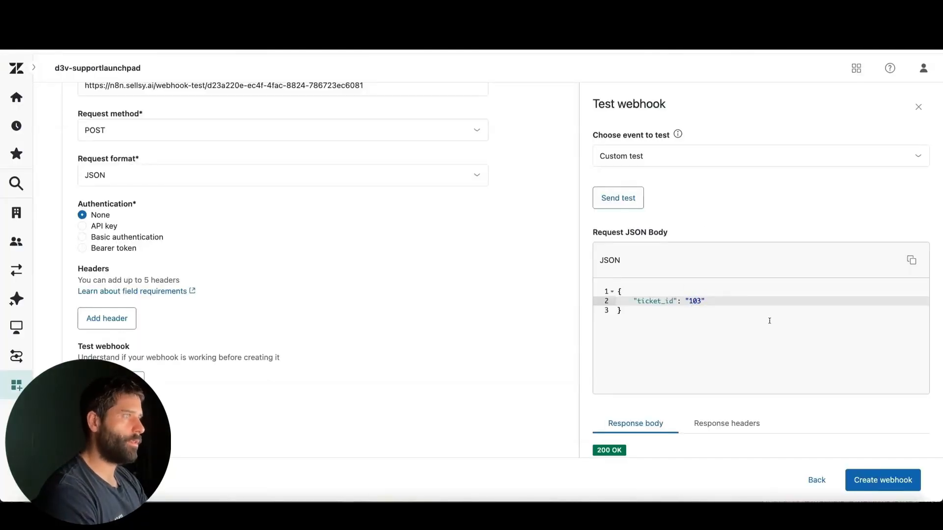
{"action": "left_click", "coordinate": [618, 197]}
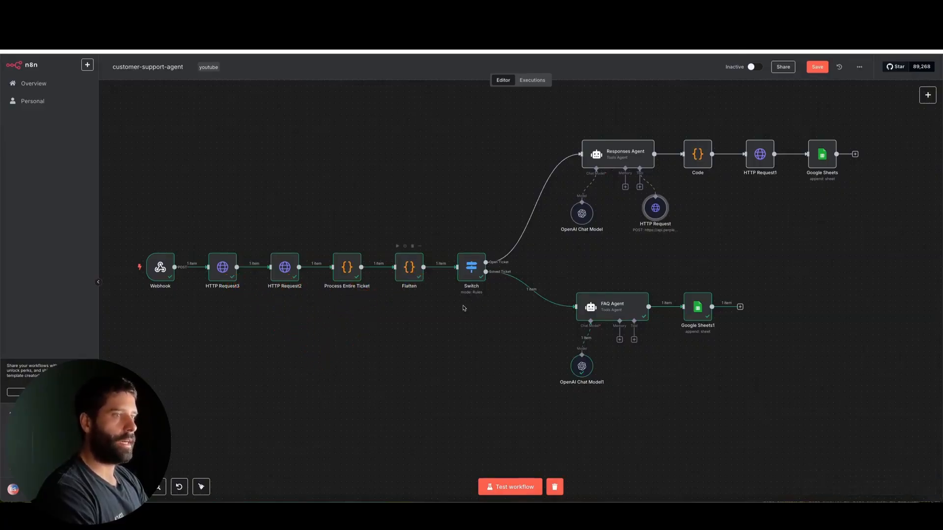
Step: Open the Switch node and examine its Solved Ticket rule against the ticket status in the HTTP Request3 input data
{"action": "scroll", "coordinate": [474, 281], "scroll_direction": "up", "scroll_amount": 4}
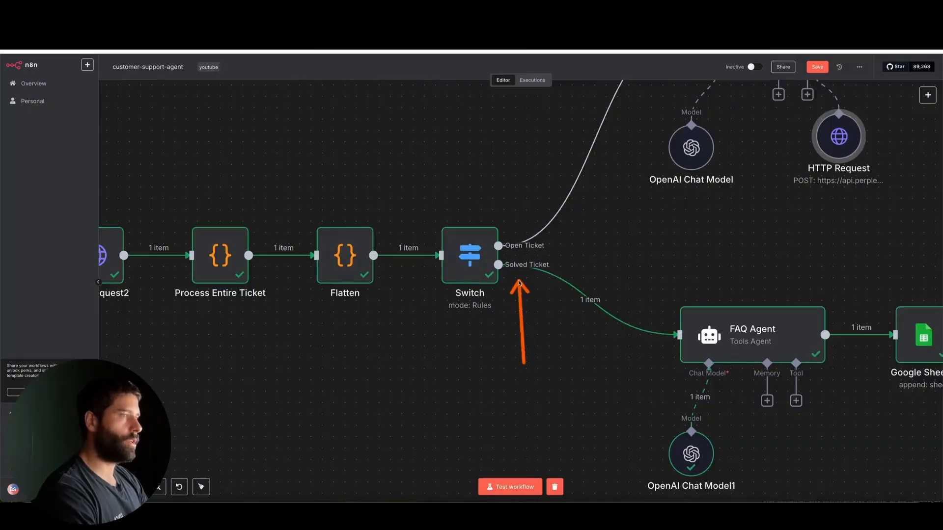
{"action": "double_click", "coordinate": [479, 265]}
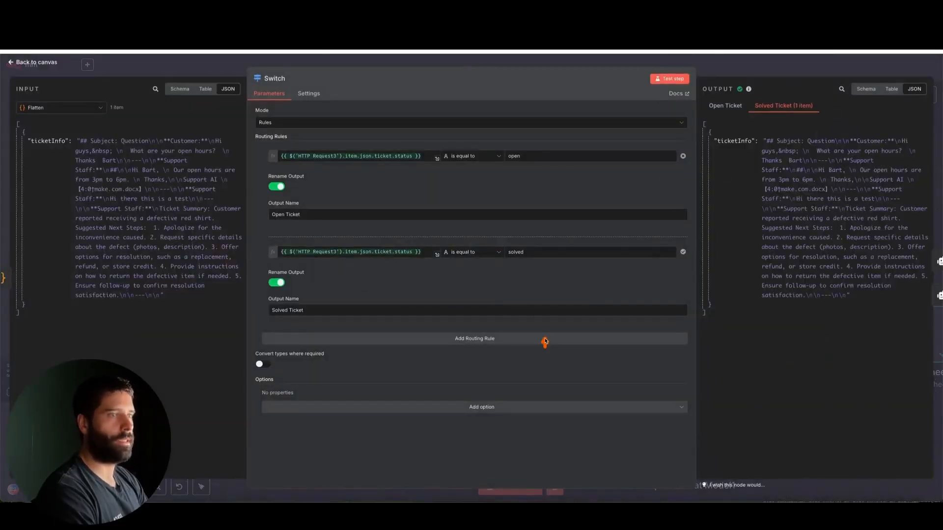
{"action": "left_click", "coordinate": [59, 108]}
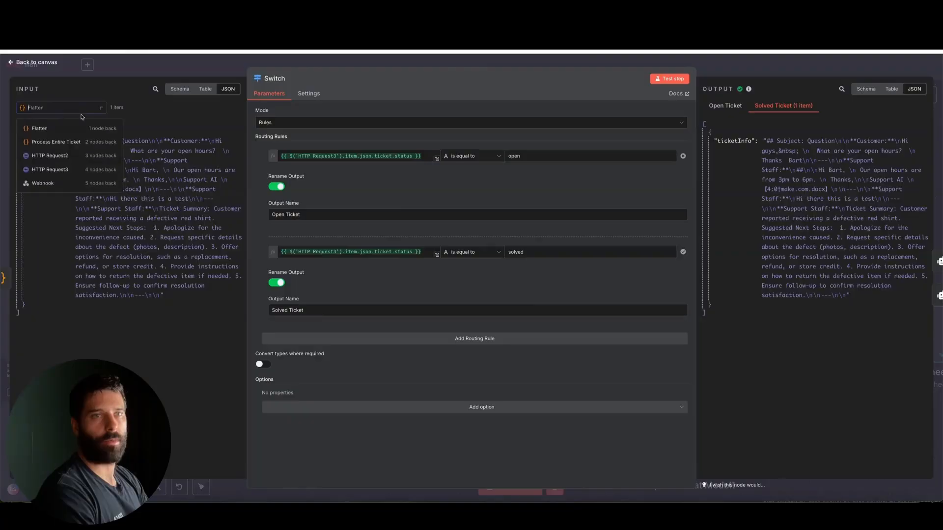
{"action": "left_click", "coordinate": [79, 171]}
{"action": "scroll", "coordinate": [107, 191], "scroll_direction": "down", "scroll_amount": 15}
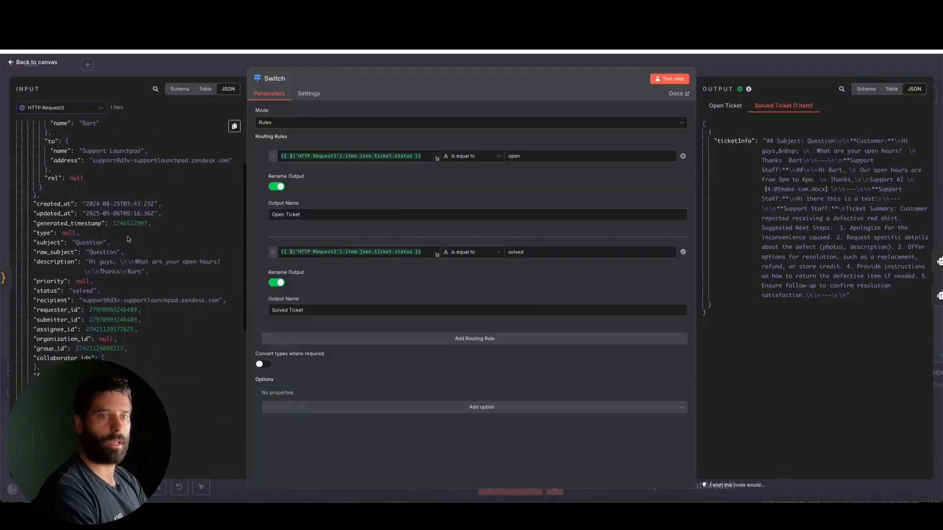
{"action": "scroll", "coordinate": [128, 239], "scroll_direction": "down", "scroll_amount": 5}
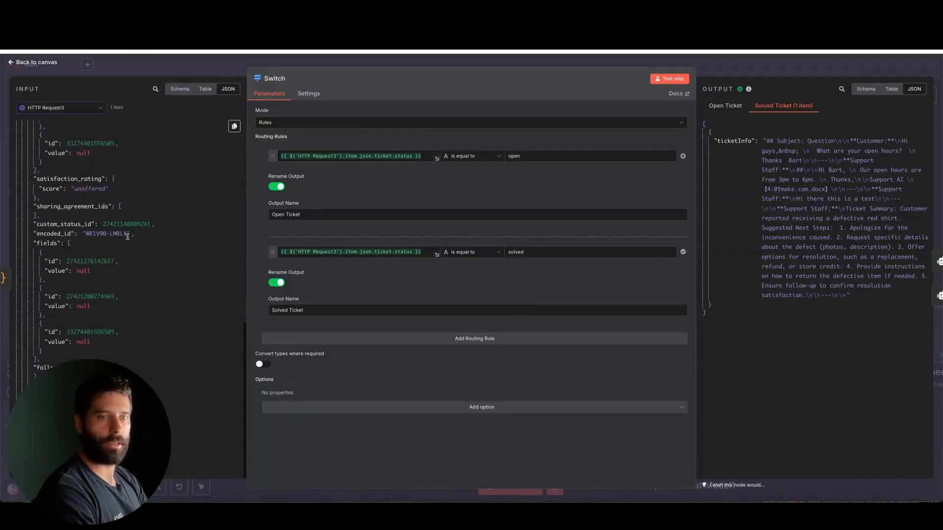
{"action": "scroll", "coordinate": [127, 239], "scroll_direction": "up", "scroll_amount": 8}
{"action": "scroll", "coordinate": [128, 239], "scroll_direction": "up", "scroll_amount": 5}
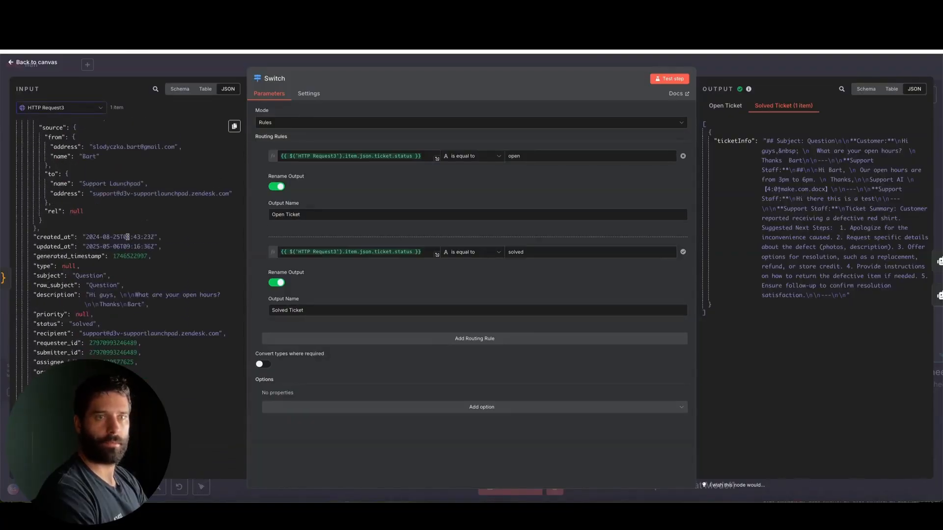
Step: Compare the status value in the ticket input data with the Solved Ticket rule's comparison value, and close the Switch node
{"action": "scroll", "coordinate": [127, 239], "scroll_direction": "down", "scroll_amount": 1}
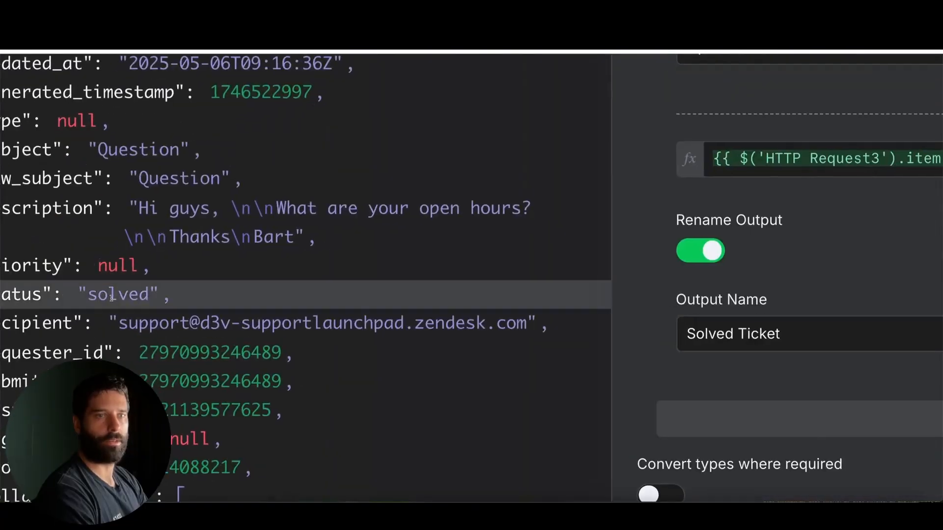
{"action": "double_click", "coordinate": [82, 297]}
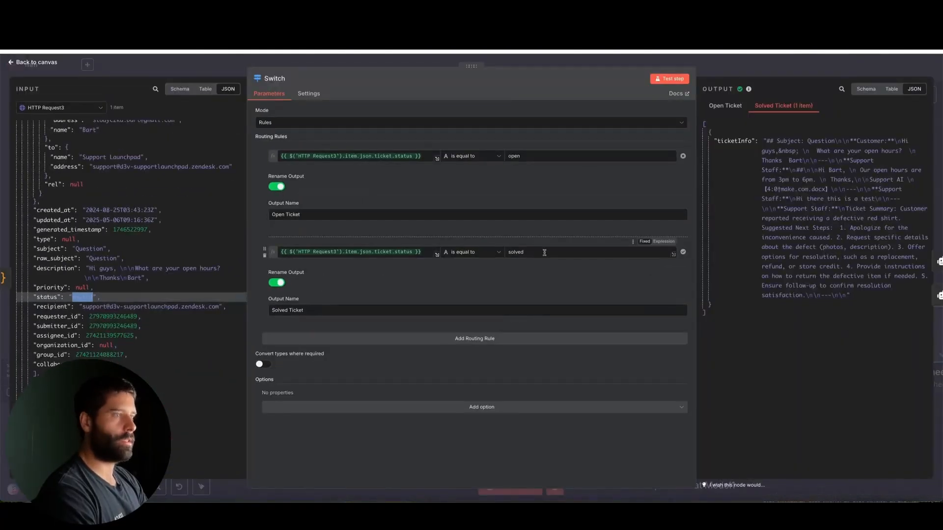
{"action": "double_click", "coordinate": [545, 252]}
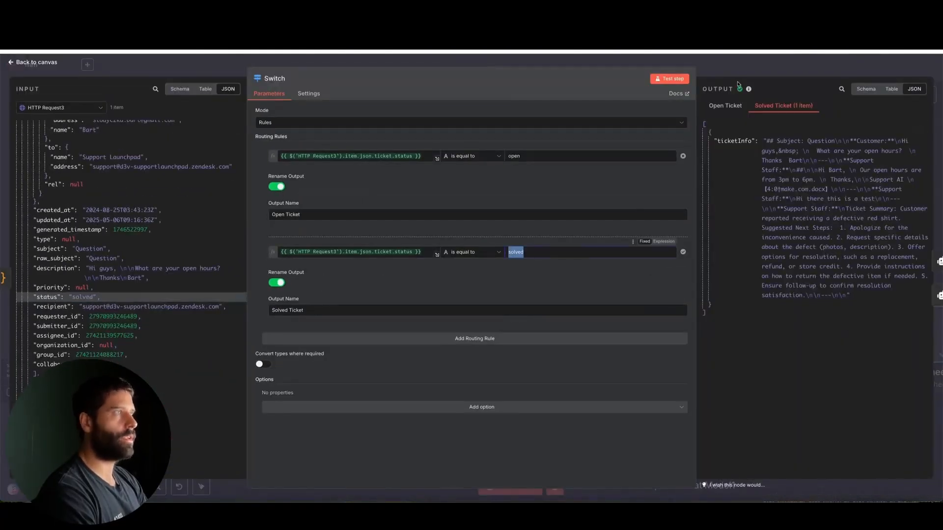
{"action": "left_click", "coordinate": [741, 65]}
Step: Open the FAQ Agent node and review the full result of its {{ $json.ticketInfo }} prompt expression
{"action": "scroll", "coordinate": [712, 282], "scroll_direction": "right", "scroll_amount": 3}
{"action": "scroll", "coordinate": [711, 282], "scroll_direction": "down", "scroll_amount": 2}
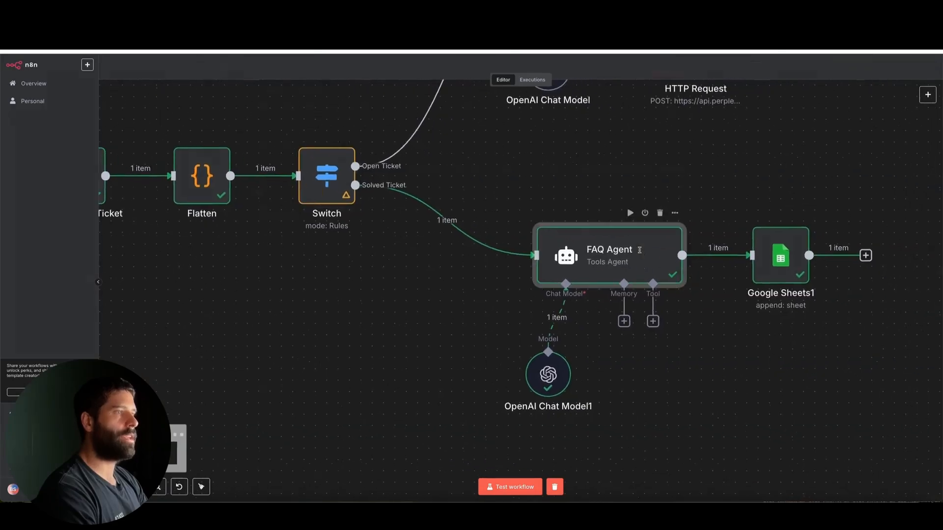
{"action": "double_click", "coordinate": [658, 260]}
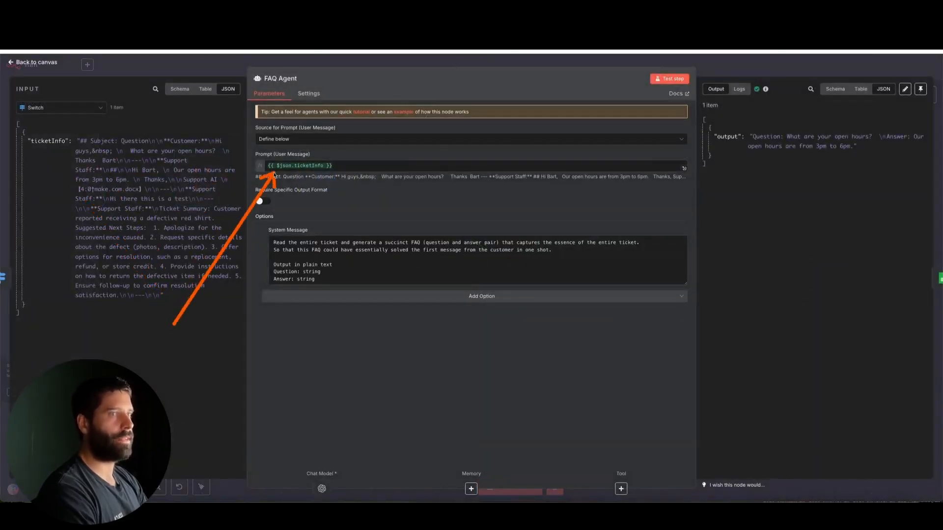
{"action": "left_click", "coordinate": [684, 168]}
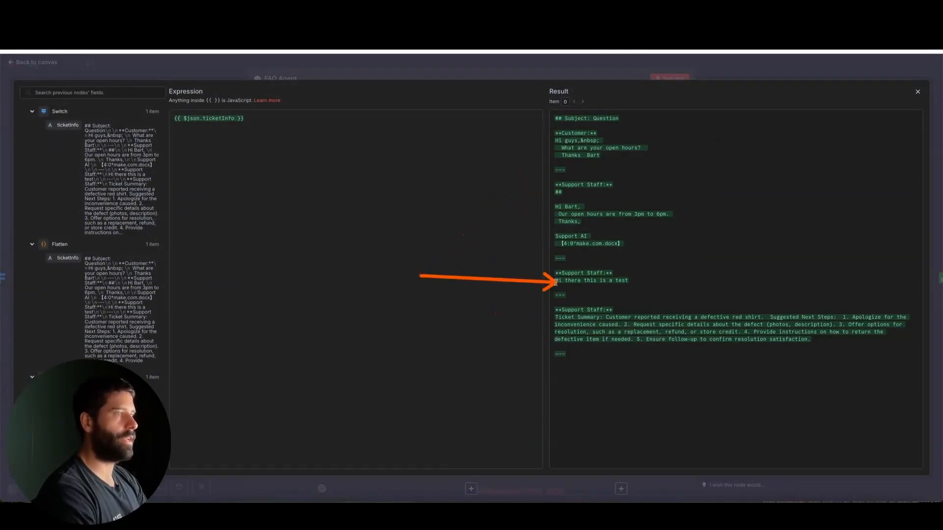
{"action": "left_click", "coordinate": [592, 77]}
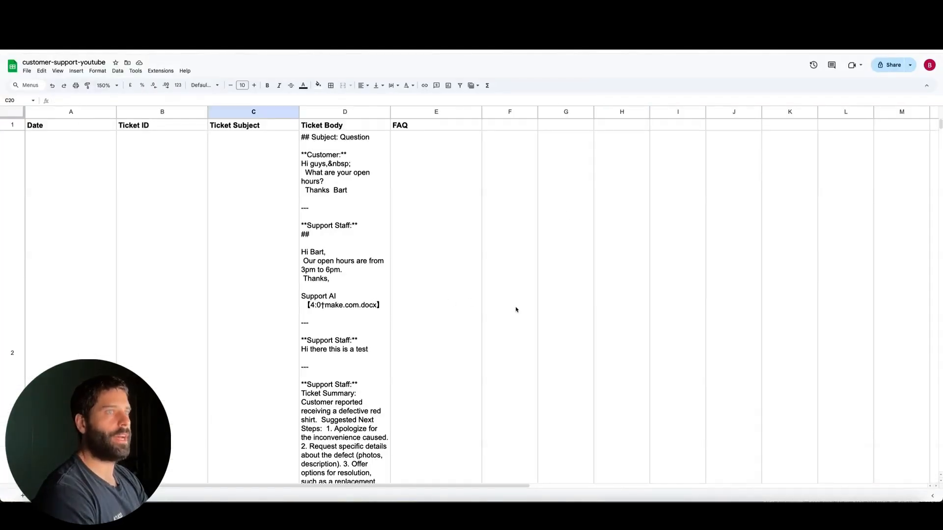
Step: In the customer-support-youtube Google Sheets file, examine the sheet with the Ticket Body and FAQ columns for the solved ticket's row
{"action": "mouse_move", "coordinate": [569, 315]}
{"action": "left_mouse_down"}
{"action": "mouse_move", "coordinate": [410, 140]}
{"action": "mouse_move", "coordinate": [516, 152]}
{"action": "mouse_move", "coordinate": [507, 126]}
{"action": "left_mouse_up"}
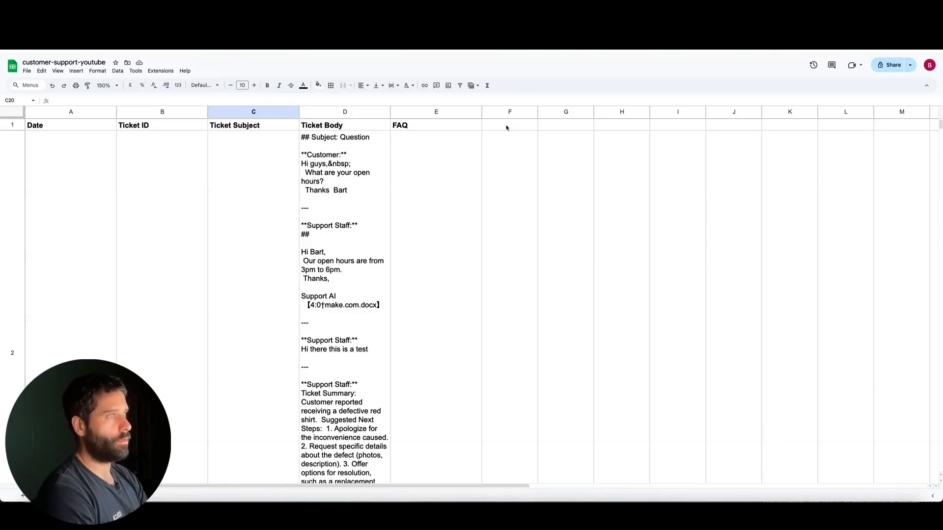
{"action": "mouse_move", "coordinate": [648, 217]}
{"action": "left_mouse_down"}
{"action": "mouse_move", "coordinate": [560, 123]}
{"action": "mouse_move", "coordinate": [573, 141]}
{"action": "mouse_move", "coordinate": [566, 128]}
{"action": "left_mouse_up"}
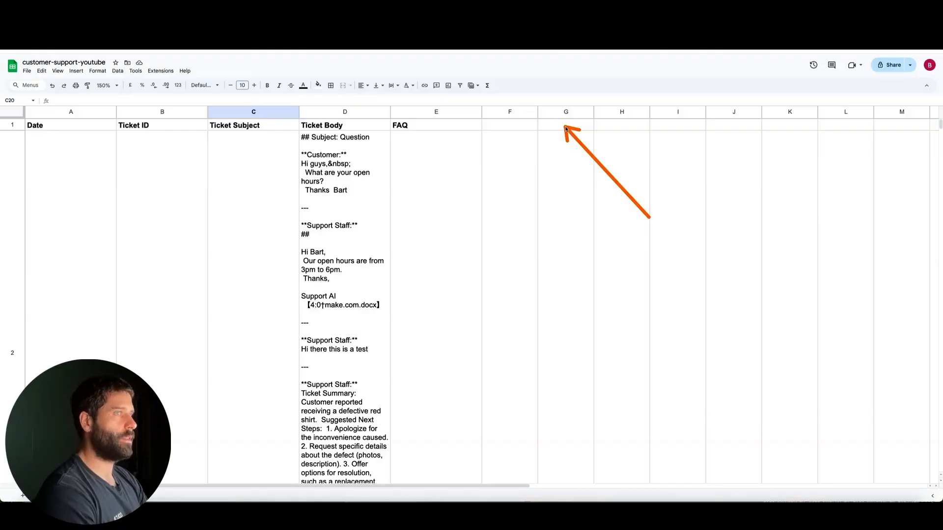
{"action": "mouse_move", "coordinate": [566, 128]}
{"action": "left_mouse_down"}
{"action": "mouse_move", "coordinate": [589, 139]}
{"action": "mouse_move", "coordinate": [574, 127]}
{"action": "left_mouse_up"}
{"action": "key", "text": "Escape"}
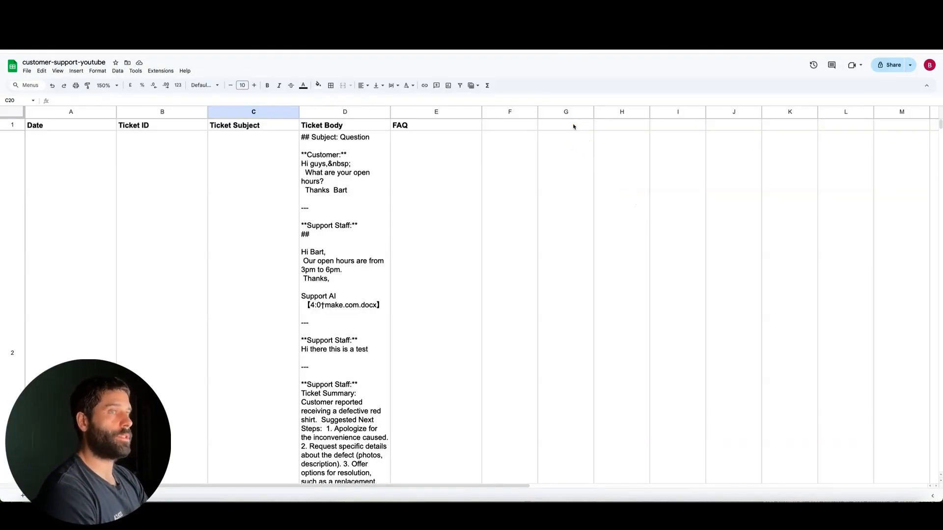
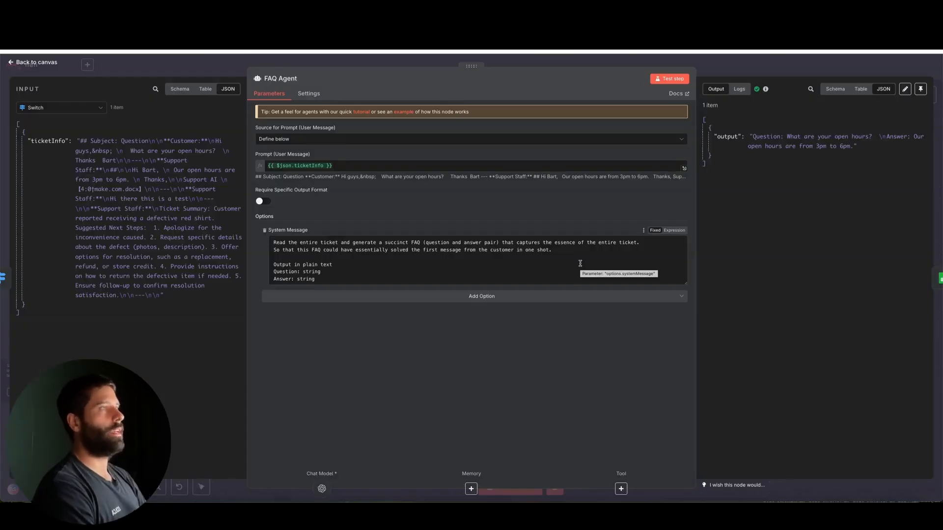
Step: Close the FAQ Agent node and compare the open-ticket branch with the solved-ticket branch on the canvas
{"action": "key", "text": "Escape"}
{"action": "scroll", "coordinate": [749, 226], "scroll_direction": "right", "scroll_amount": 5}
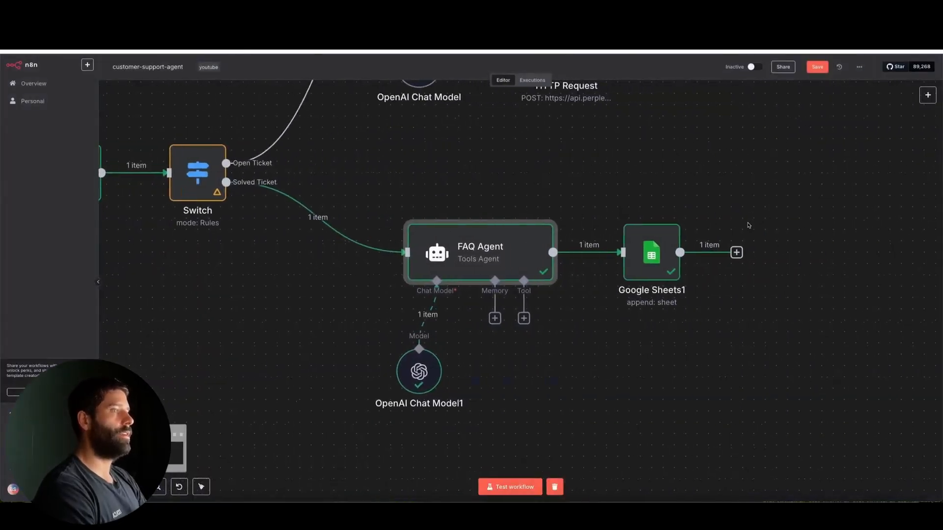
{"action": "scroll", "coordinate": [749, 226], "scroll_direction": "down", "scroll_amount": 3}
{"action": "scroll", "coordinate": [748, 225], "scroll_direction": "right", "scroll_amount": 4}
{"action": "scroll", "coordinate": [749, 225], "scroll_direction": "up", "scroll_amount": 3}
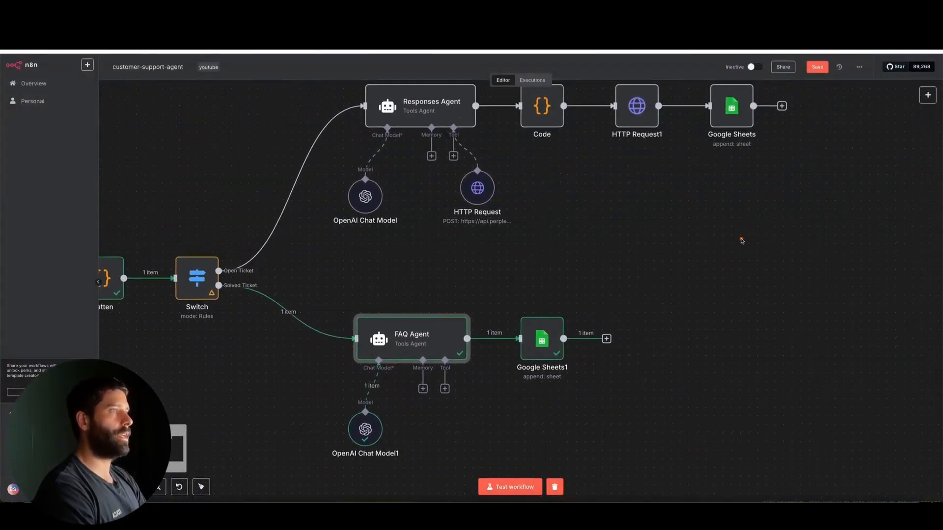
{"action": "left_click_drag", "start_coordinate": [741, 241], "coordinate": [644, 121]}
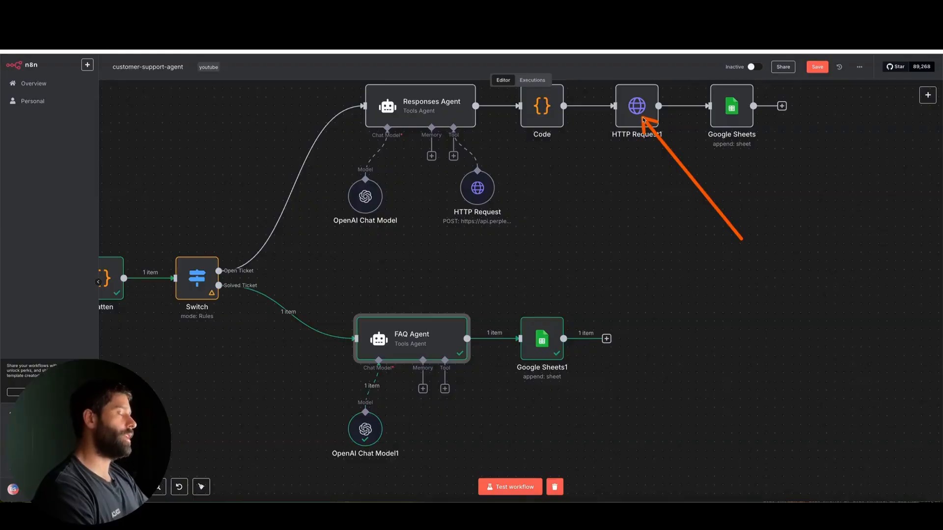
{"action": "mouse_move", "coordinate": [741, 240]}
{"action": "left_mouse_down"}
{"action": "mouse_move", "coordinate": [642, 275]}
{"action": "mouse_move", "coordinate": [607, 338]}
{"action": "left_mouse_up"}
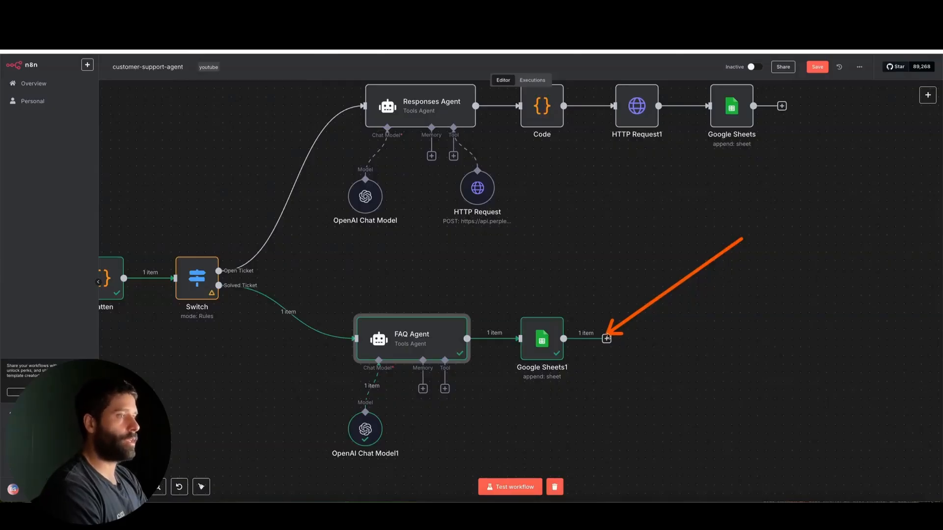
Step: Reopen the FAQ Agent node, examine the question and answer in its output, and close it
{"action": "scroll", "coordinate": [548, 355], "scroll_direction": "up", "scroll_amount": 4}
{"action": "left_click_drag", "start_coordinate": [472, 436], "coordinate": [374, 358]}
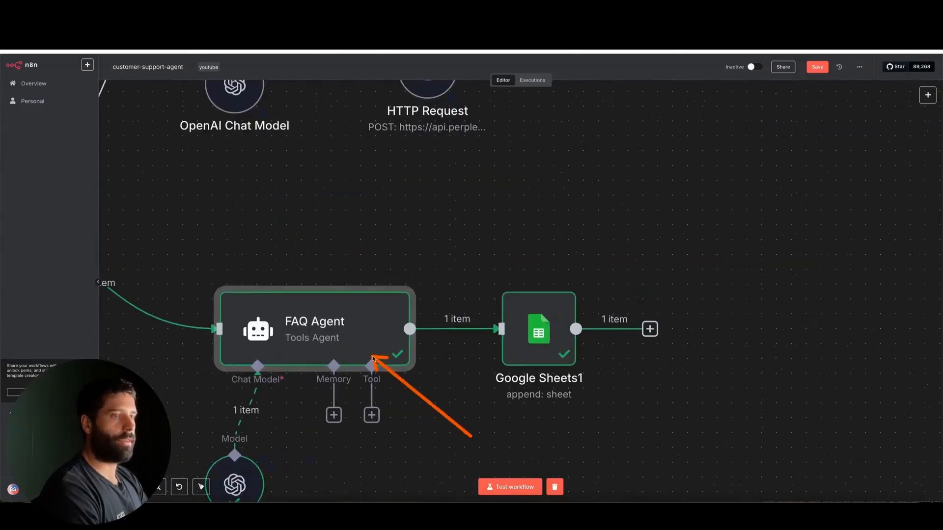
{"action": "double_click", "coordinate": [362, 337]}
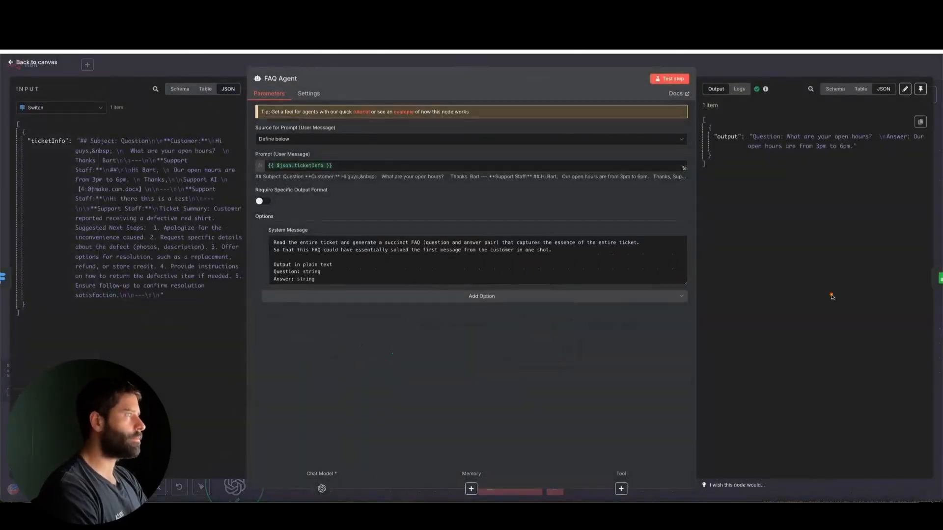
{"action": "mouse_move", "coordinate": [831, 296]}
{"action": "left_mouse_down"}
{"action": "mouse_move", "coordinate": [759, 154]}
{"action": "mouse_move", "coordinate": [894, 154]}
{"action": "mouse_move", "coordinate": [762, 156]}
{"action": "mouse_move", "coordinate": [826, 154]}
{"action": "left_mouse_up"}
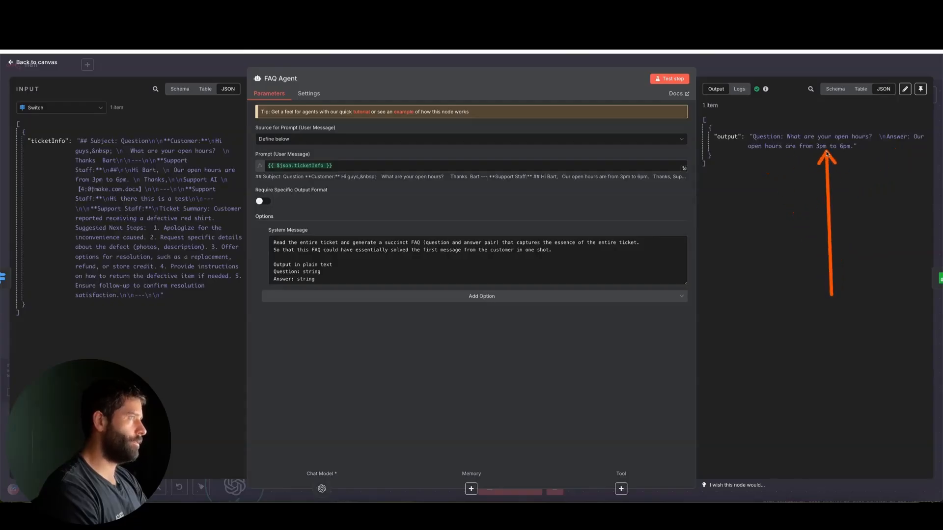
{"action": "left_click", "coordinate": [800, 68]}
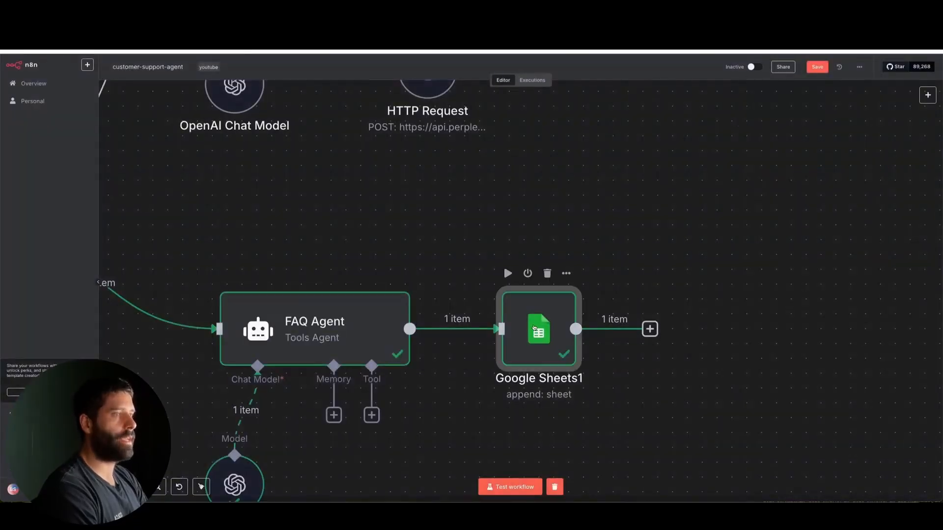
Step: Review the Google Sheets1 node's column mappings and check the matching ticket row in the customer-support-youtube spreadsheet
{"action": "double_click", "coordinate": [517, 304]}
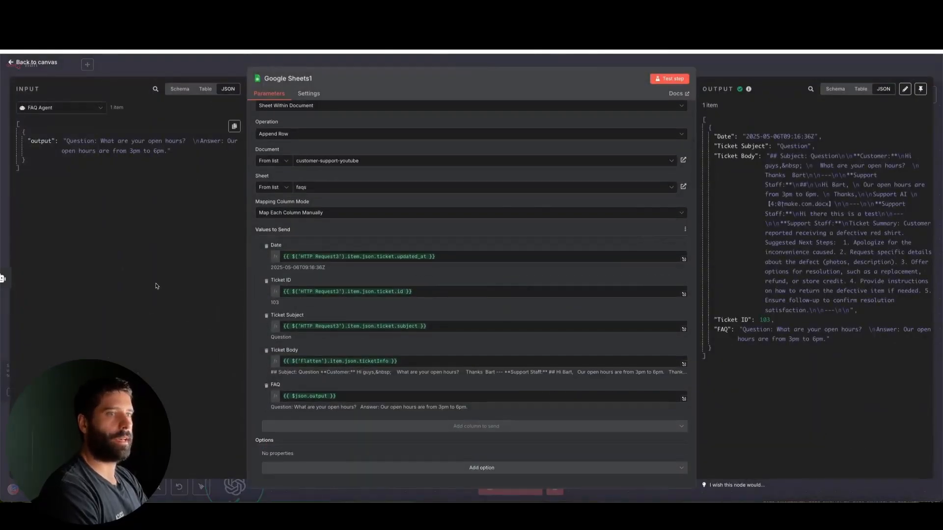
{"action": "mouse_move", "coordinate": [133, 290]}
{"action": "left_mouse_down"}
{"action": "mouse_move", "coordinate": [241, 261]}
{"action": "mouse_move", "coordinate": [236, 266]}
{"action": "mouse_move", "coordinate": [212, 201]}
{"action": "mouse_move", "coordinate": [121, 147]}
{"action": "mouse_move", "coordinate": [280, 270]}
{"action": "mouse_move", "coordinate": [278, 380]}
{"action": "left_mouse_up"}
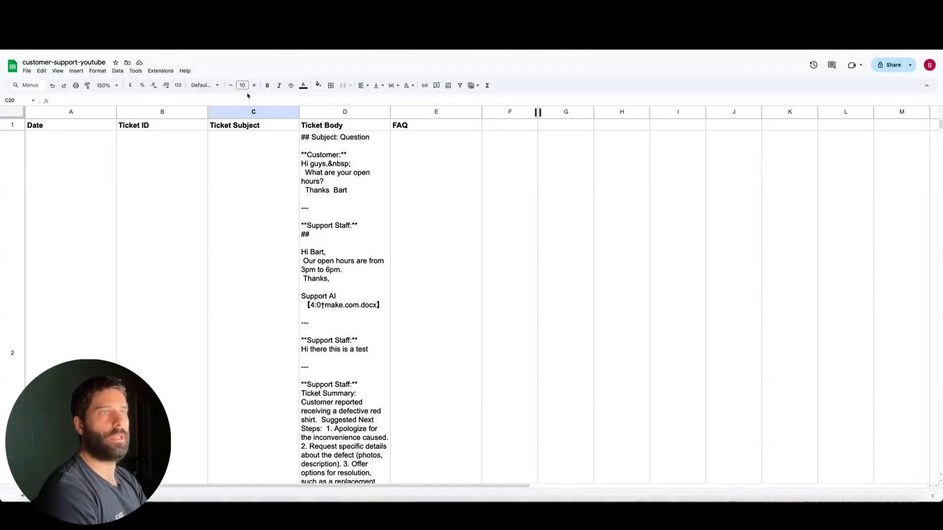
{"action": "scroll", "coordinate": [285, 204], "scroll_direction": "down", "scroll_amount": 10}
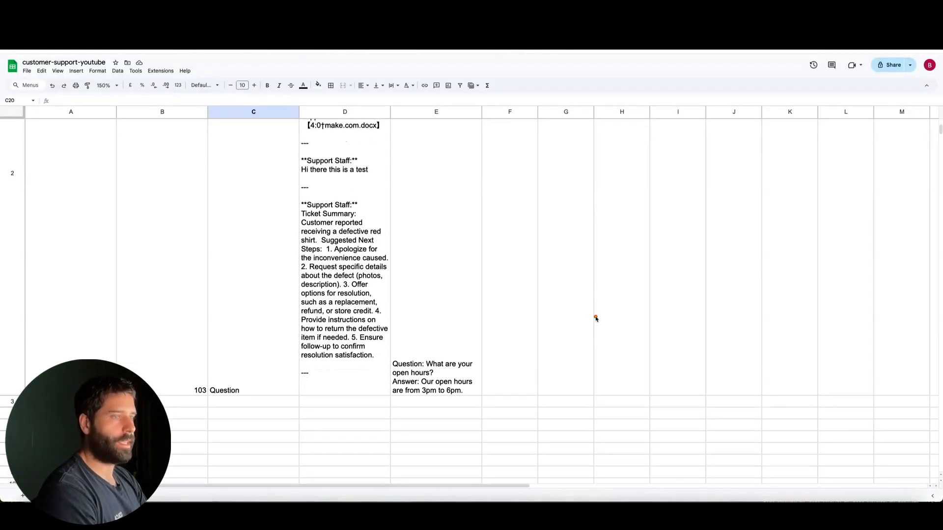
{"action": "left_click_drag", "start_coordinate": [595, 318], "coordinate": [469, 365]}
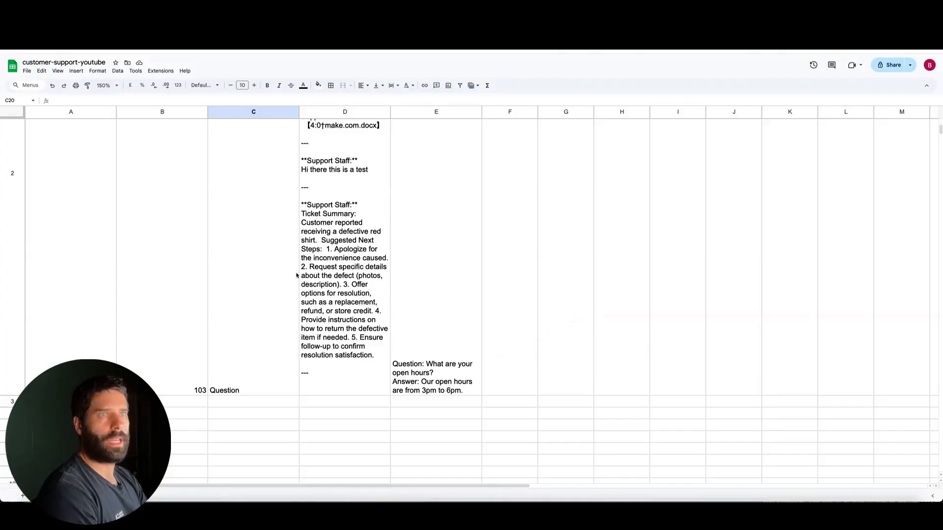
Step: Widen columns A to E of the FAQ sheet together so the ticket row is easier to read
{"action": "left_click_drag", "start_coordinate": [48, 116], "coordinate": [639, 114]}
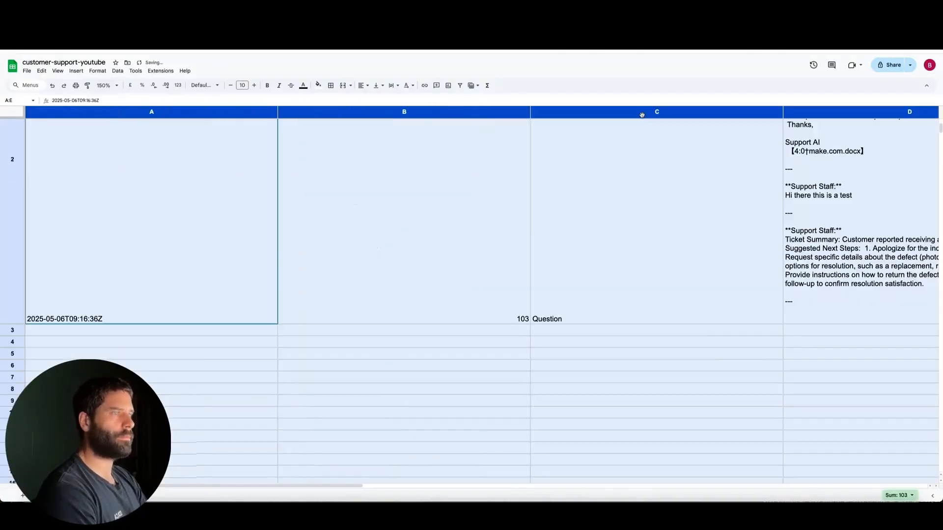
{"action": "scroll", "coordinate": [713, 242], "scroll_direction": "right", "scroll_amount": 1}
{"action": "scroll", "coordinate": [714, 243], "scroll_direction": "left", "scroll_amount": 1}
{"action": "scroll", "coordinate": [714, 242], "scroll_direction": "down", "scroll_amount": 1}
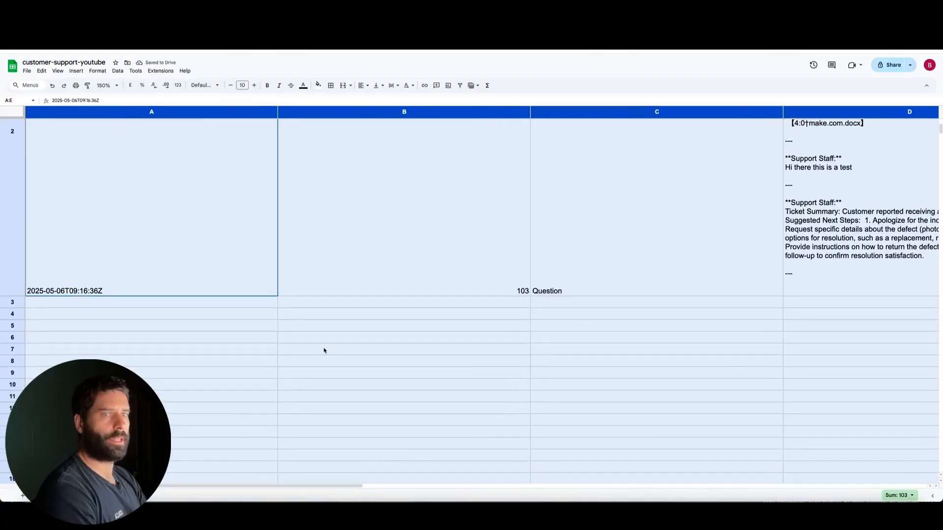
Step: Examine the solved ticket's row across its date, ticket ID, subject, ticket body and FAQ cells
{"action": "left_click_drag", "start_coordinate": [353, 373], "coordinate": [226, 260]}
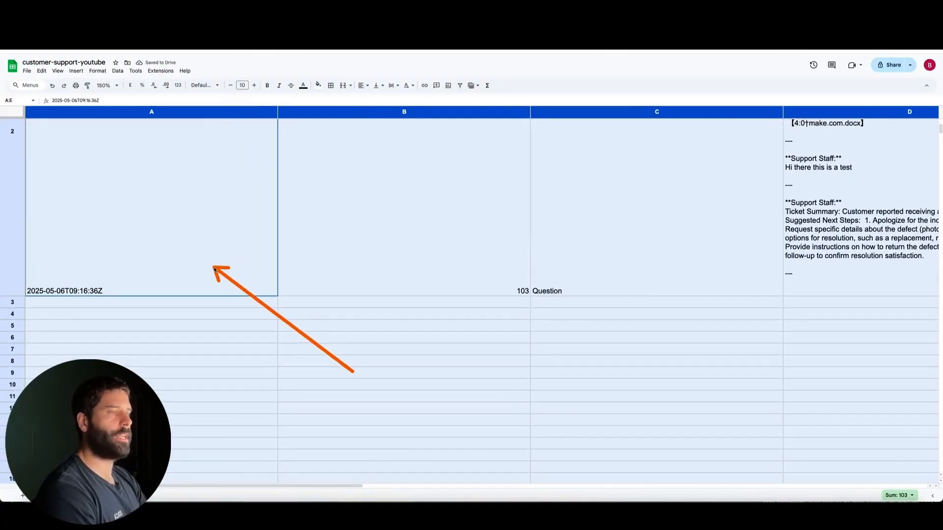
{"action": "mouse_move", "coordinate": [353, 372]}
{"action": "left_mouse_down"}
{"action": "mouse_move", "coordinate": [426, 292]}
{"action": "mouse_move", "coordinate": [540, 286]}
{"action": "mouse_move", "coordinate": [593, 269]}
{"action": "left_mouse_up"}
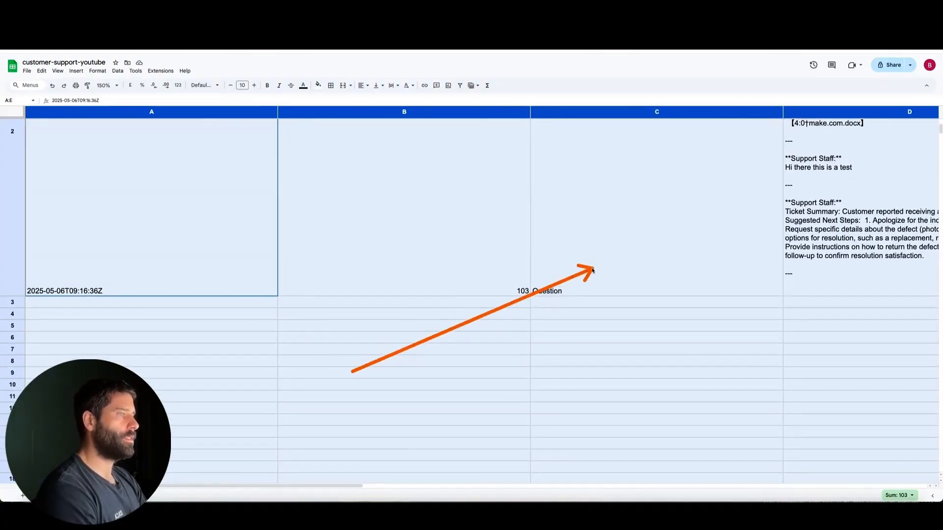
{"action": "scroll", "coordinate": [648, 287], "scroll_direction": "right", "scroll_amount": 8}
{"action": "scroll", "coordinate": [649, 287], "scroll_direction": "up", "scroll_amount": 3}
{"action": "left_click_drag", "start_coordinate": [719, 301], "coordinate": [507, 189]}
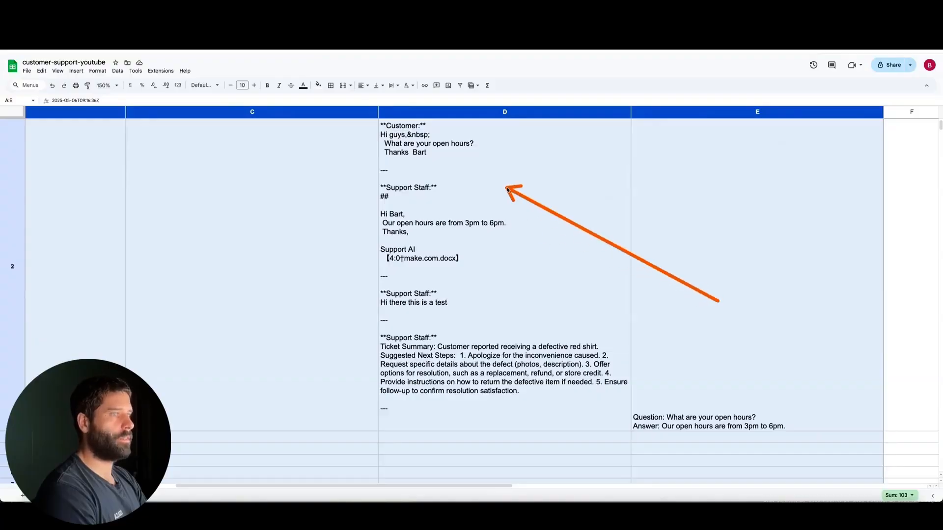
{"action": "scroll", "coordinate": [796, 339], "scroll_direction": "down", "scroll_amount": 3}
{"action": "scroll", "coordinate": [796, 339], "scroll_direction": "right", "scroll_amount": 3}
{"action": "left_click_drag", "start_coordinate": [797, 339], "coordinate": [646, 307]}
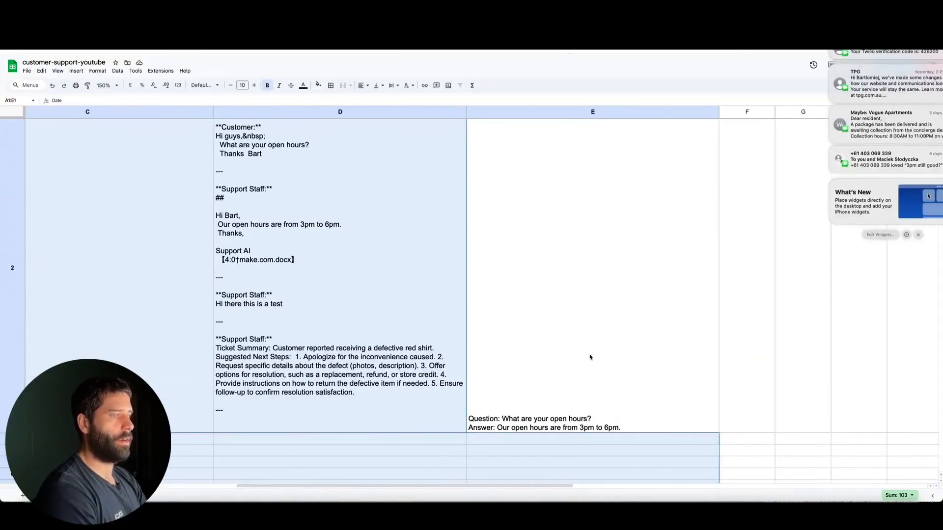
{"action": "left_click", "coordinate": [640, 358]}
{"action": "scroll", "coordinate": [645, 363], "scroll_direction": "down", "scroll_amount": 2}
{"action": "scroll", "coordinate": [645, 363], "scroll_direction": "right", "scroll_amount": 2}
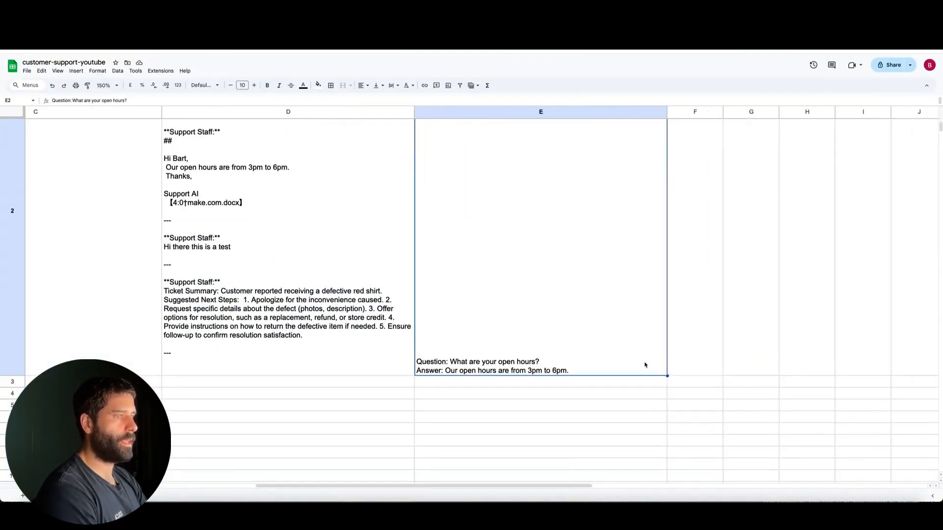
Step: Add the header Reviewed in cell F1, beside the FAQ column
{"action": "left_click", "coordinate": [665, 314]}
{"action": "scroll", "coordinate": [668, 309], "scroll_direction": "up", "scroll_amount": 3}
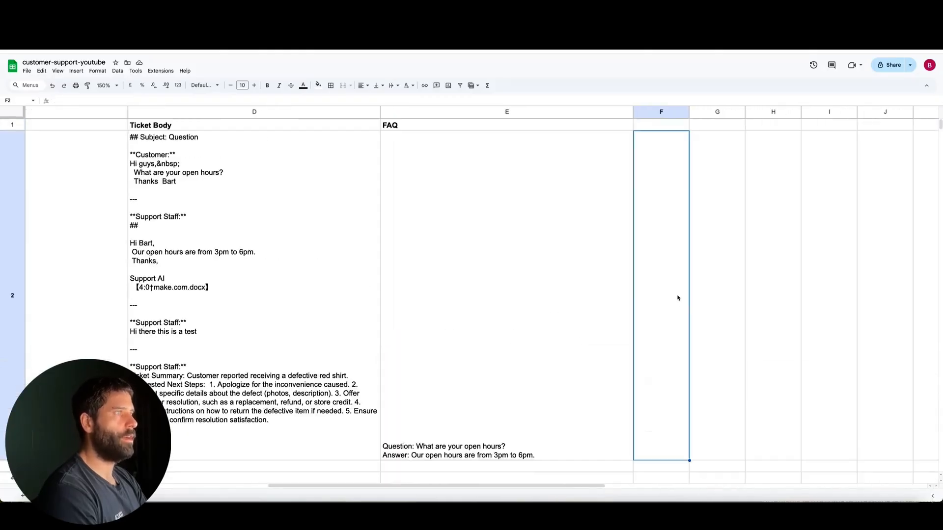
{"action": "left_click", "coordinate": [661, 124]}
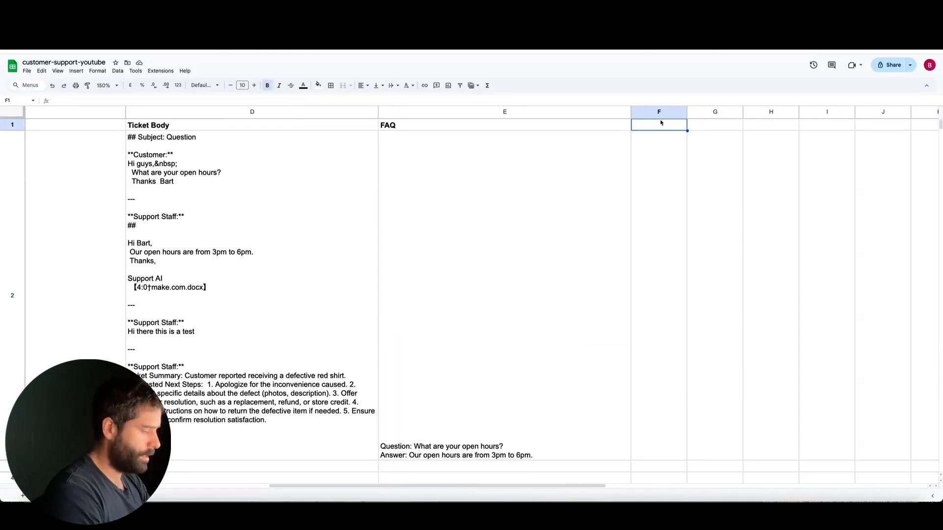
{"action": "type", "text": "Reviewed"}
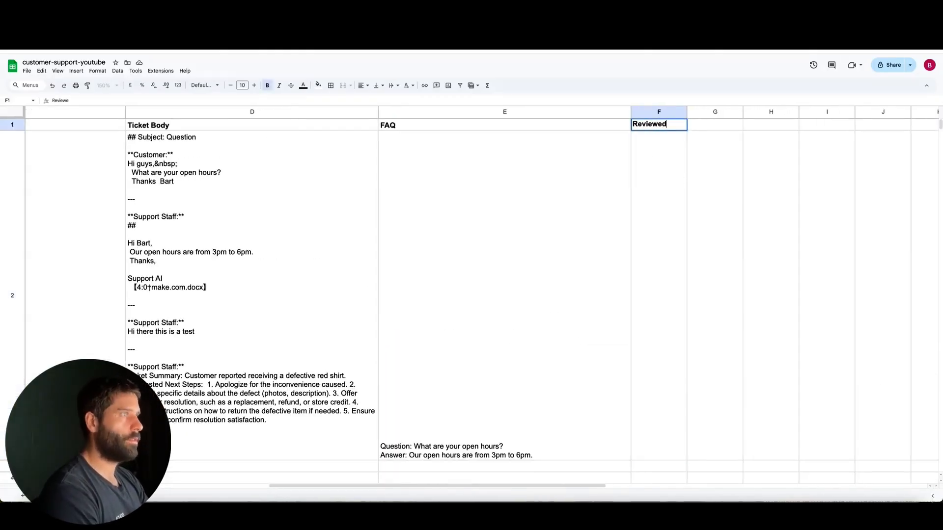
{"action": "scroll", "coordinate": [726, 276], "scroll_direction": "down", "scroll_amount": 3}
{"action": "left_click", "coordinate": [722, 280]}
Step: Enter YES in cell F2 to mark the solved ticket's FAQ as reviewed
{"action": "left_click", "coordinate": [632, 287]}
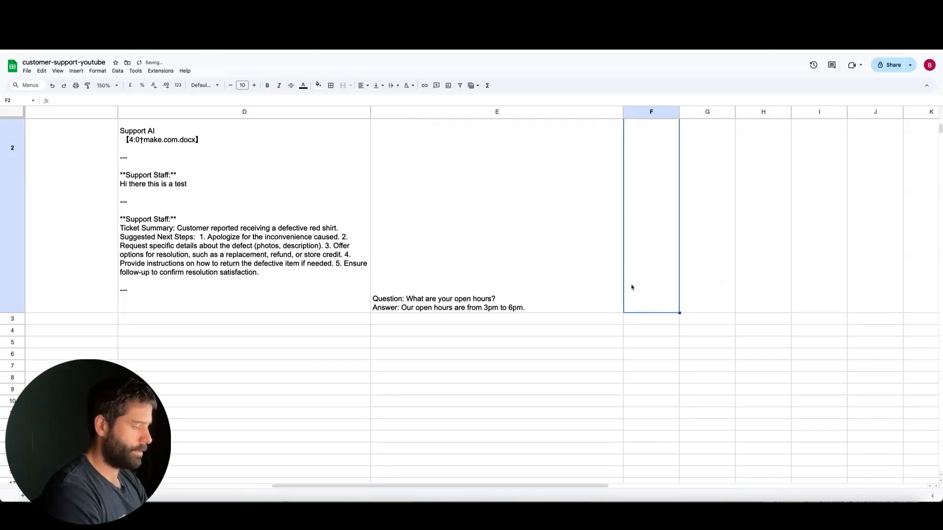
{"action": "type", "text": "YES"}
{"action": "left_click", "coordinate": [702, 364]}
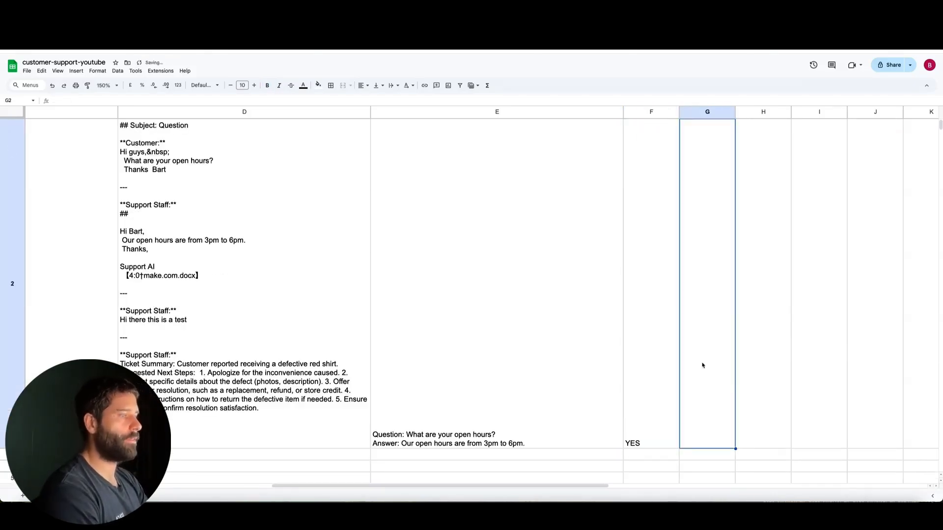
{"action": "scroll", "coordinate": [703, 365], "scroll_direction": "down", "scroll_amount": 3}
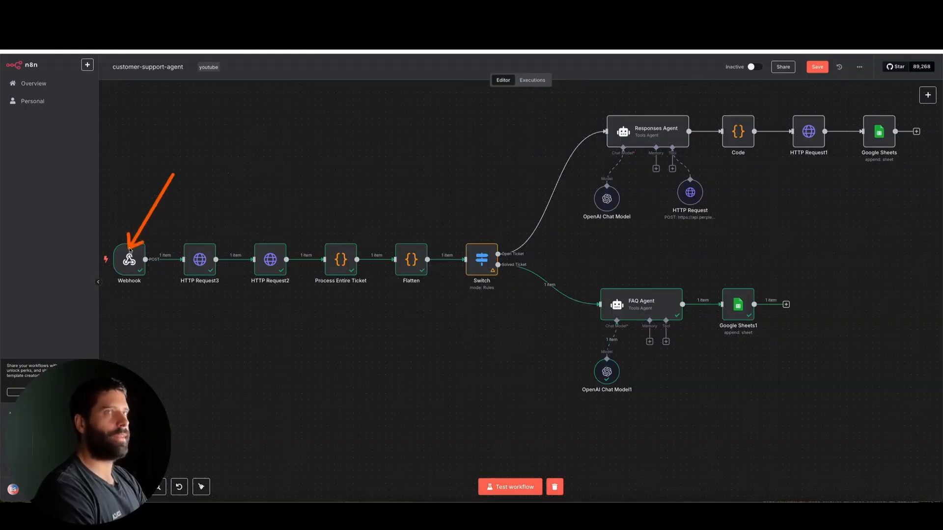
Step: Switch to Zendesk, create the webhook with the n8n test endpoint, and review the Connect webhook stage
{"action": "mouse_move", "coordinate": [131, 249]}
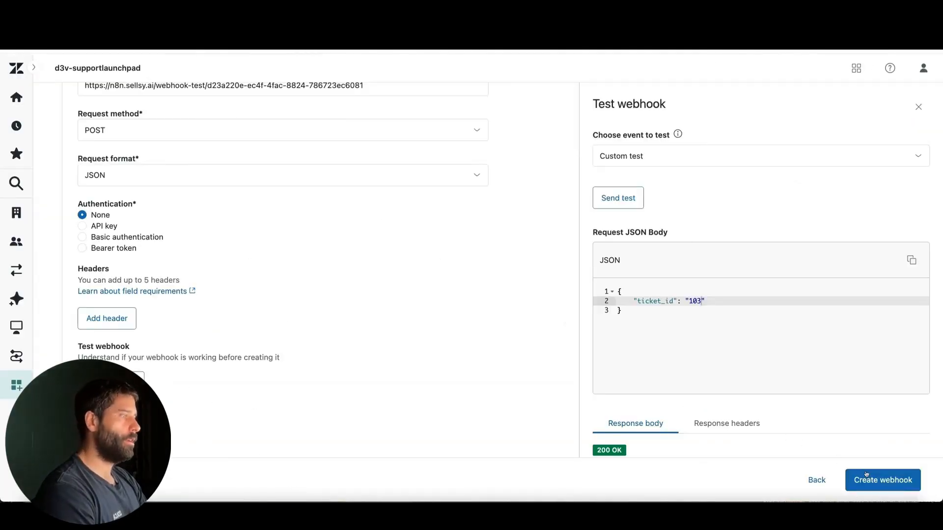
{"action": "scroll", "coordinate": [618, 358], "scroll_direction": "up", "scroll_amount": 2}
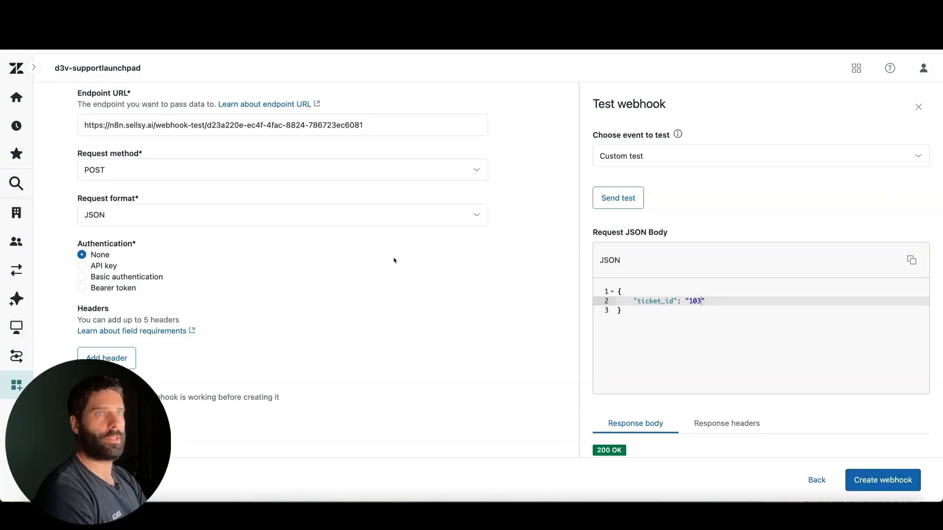
{"action": "scroll", "coordinate": [423, 258], "scroll_direction": "up", "scroll_amount": 2}
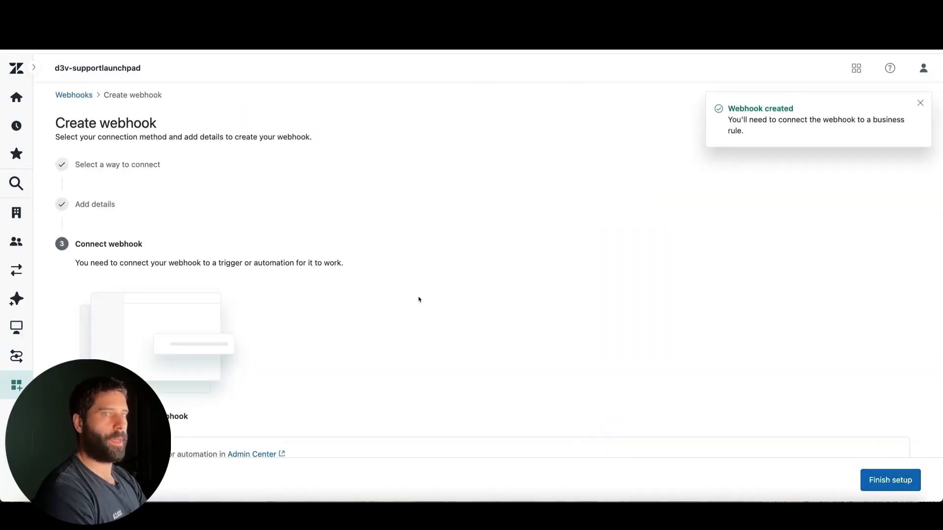
{"action": "scroll", "coordinate": [592, 297], "scroll_direction": "down", "scroll_amount": 3}
{"action": "scroll", "coordinate": [591, 296], "scroll_direction": "up", "scroll_amount": 3}
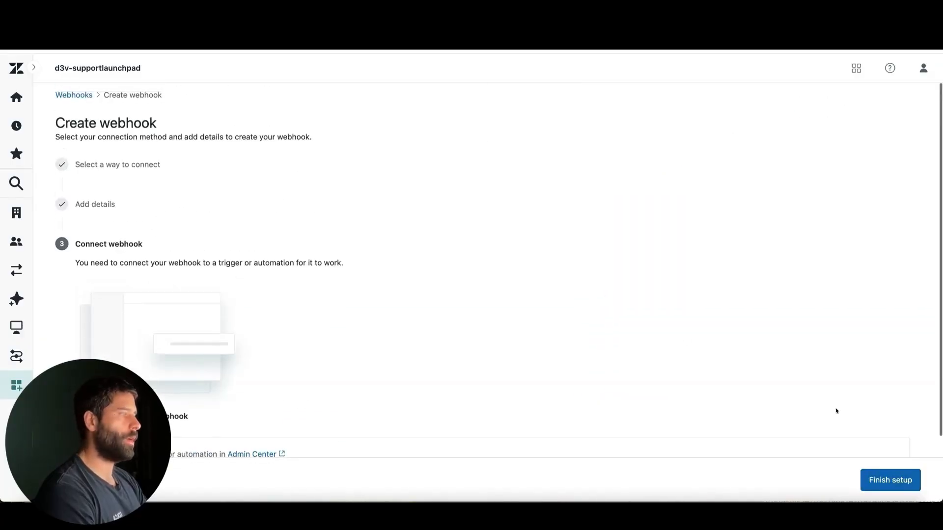
Step: Switch back to n8n, show the Webhook node's production URL, and copy it
{"action": "left_click", "coordinate": [92, 31]}
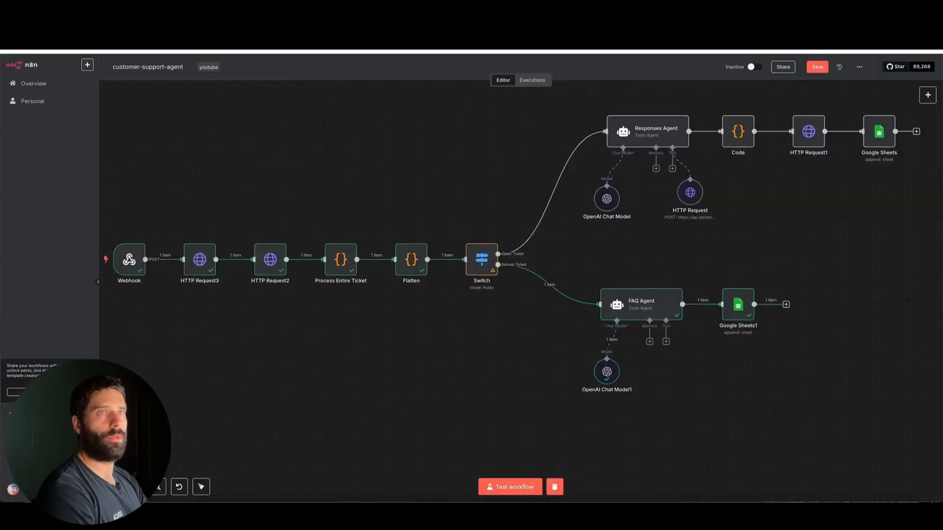
{"action": "double_click", "coordinate": [129, 259]}
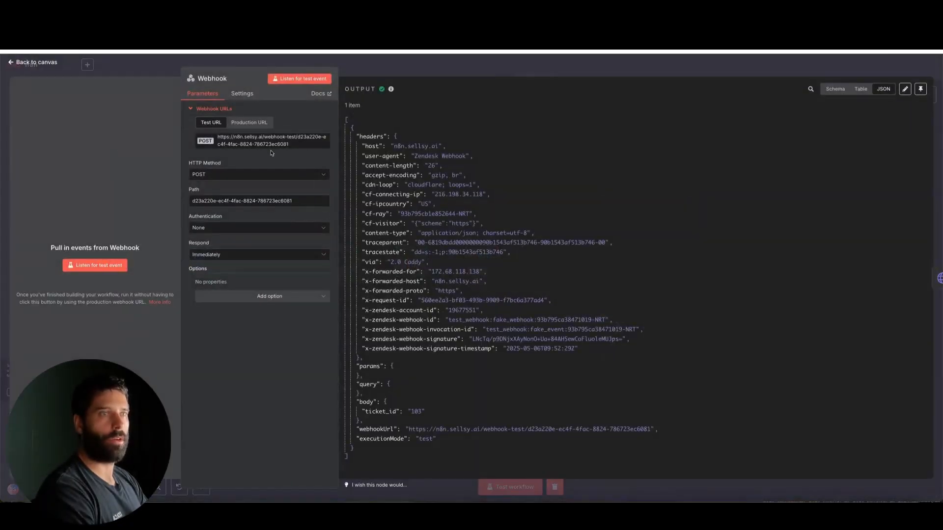
{"action": "left_click", "coordinate": [246, 122]}
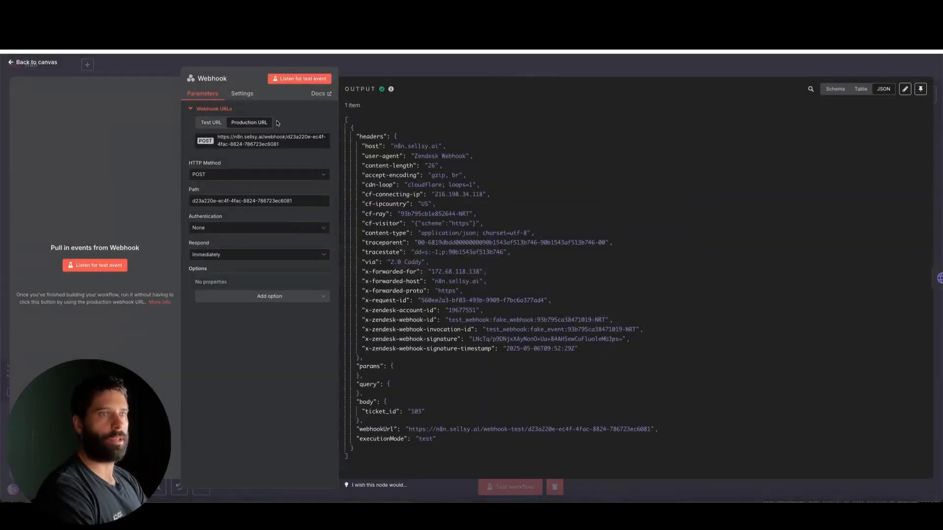
{"action": "scroll", "coordinate": [218, 154], "scroll_direction": "up", "scroll_amount": 5}
{"action": "double_click", "coordinate": [261, 138]}
{"action": "left_click", "coordinate": [261, 138]}
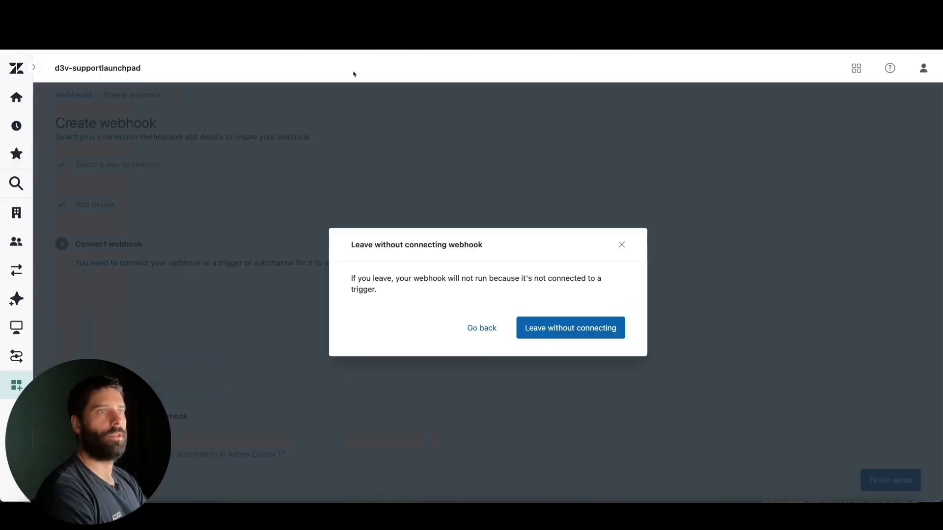
Step: Leave the new webhook unconnected to a trigger, and update n8n-webhook's endpoint URL to the copied n8n production URL
{"action": "left_click", "coordinate": [573, 326]}
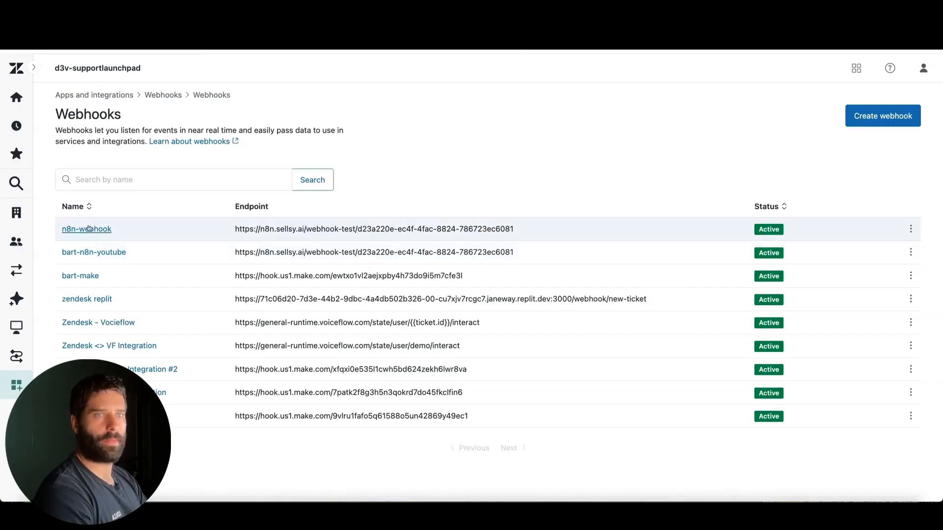
{"action": "left_click", "coordinate": [88, 229]}
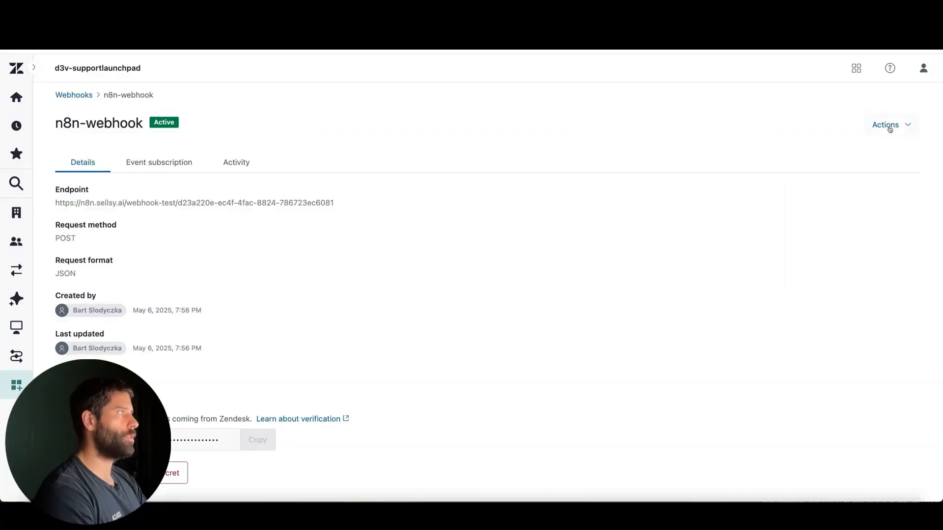
{"action": "left_click", "coordinate": [890, 127]}
{"action": "left_click", "coordinate": [828, 174]}
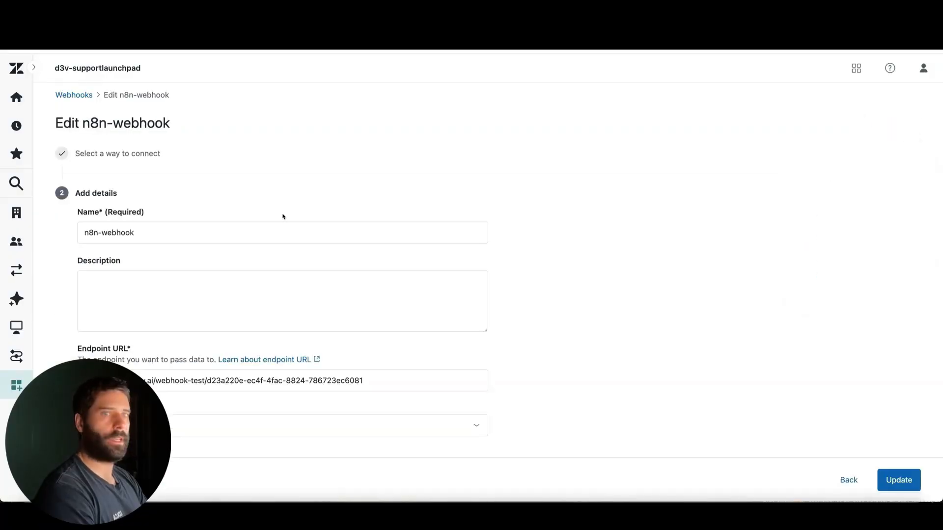
{"action": "scroll", "coordinate": [283, 217], "scroll_direction": "down", "scroll_amount": 2}
{"action": "triple_click", "coordinate": [172, 287]}
{"action": "key", "text": "ctrl+v"}
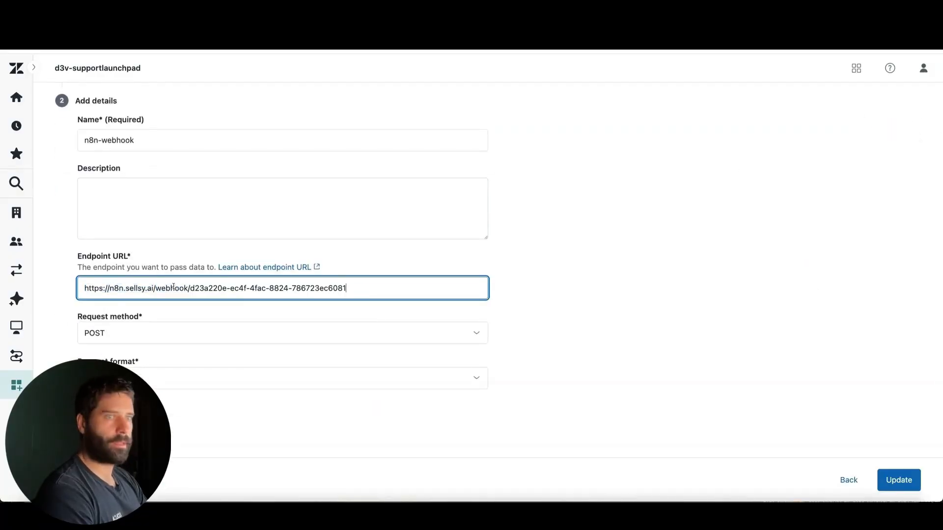
{"action": "left_click", "coordinate": [891, 480]}
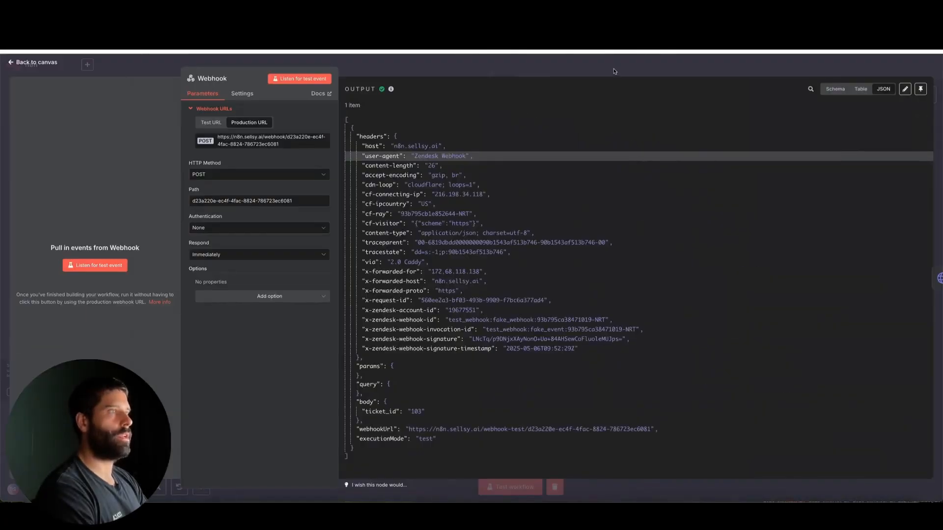
Step: Switch to n8n, close the Webhook node, and save and activate the customer-support-agent workflow
{"action": "key", "text": "Escape"}
{"action": "left_click", "coordinate": [815, 67]}
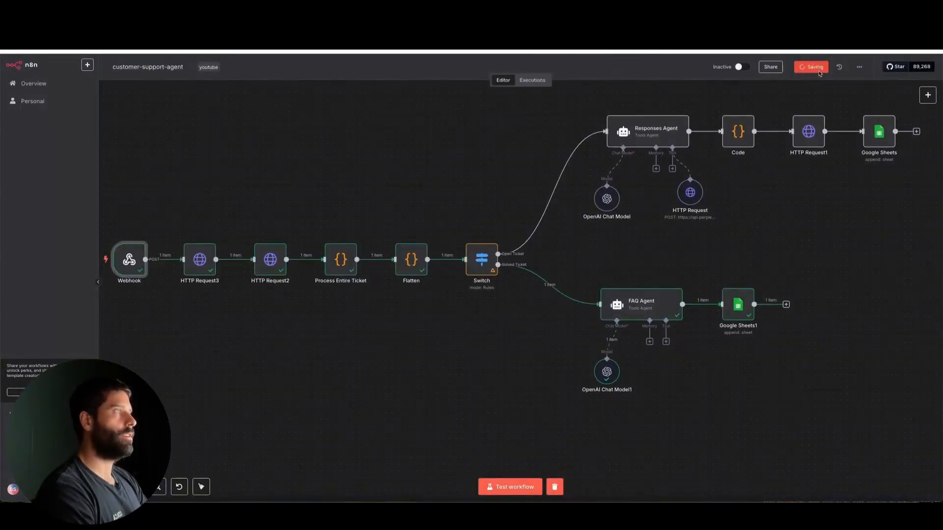
{"action": "left_click", "coordinate": [755, 69]}
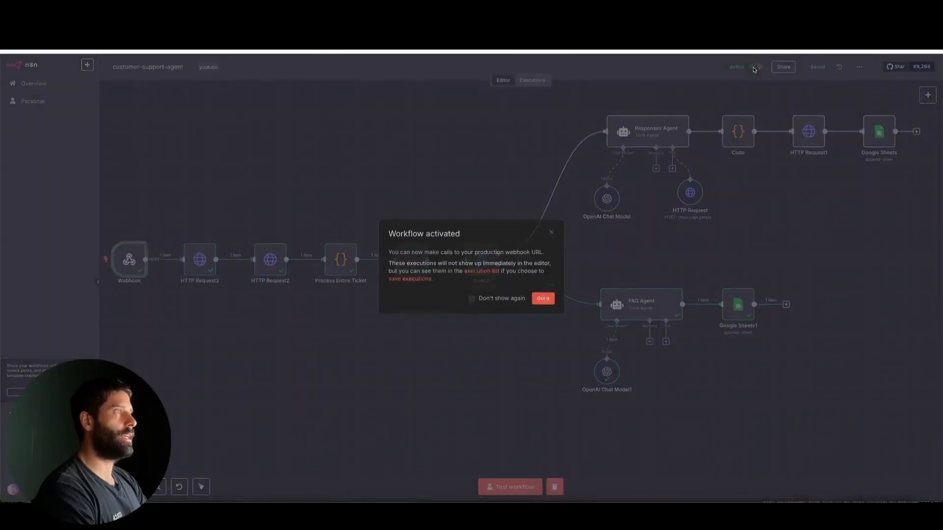
{"action": "left_click", "coordinate": [543, 299]}
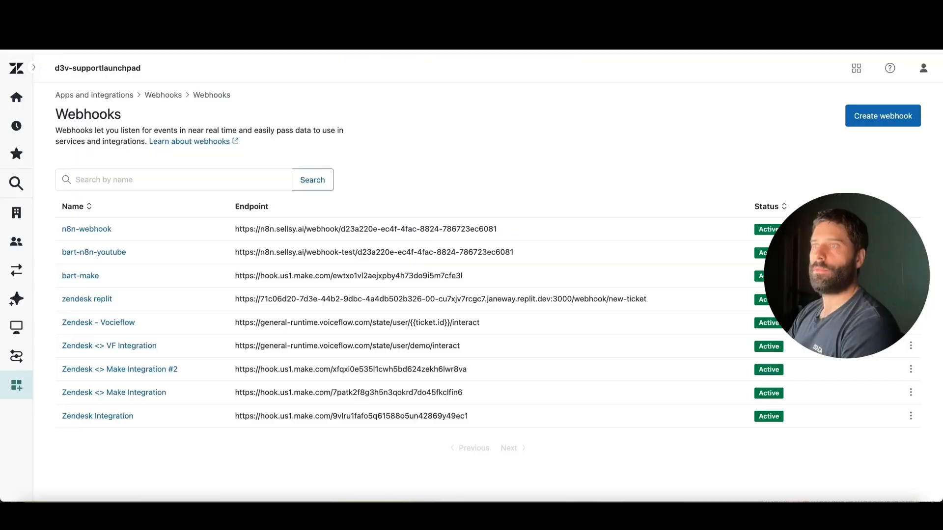
Step: Switch to Zendesk, search the admin settings for trigger, and start a new ticket trigger from the Triggers page
{"action": "left_click", "coordinate": [19, 183]}
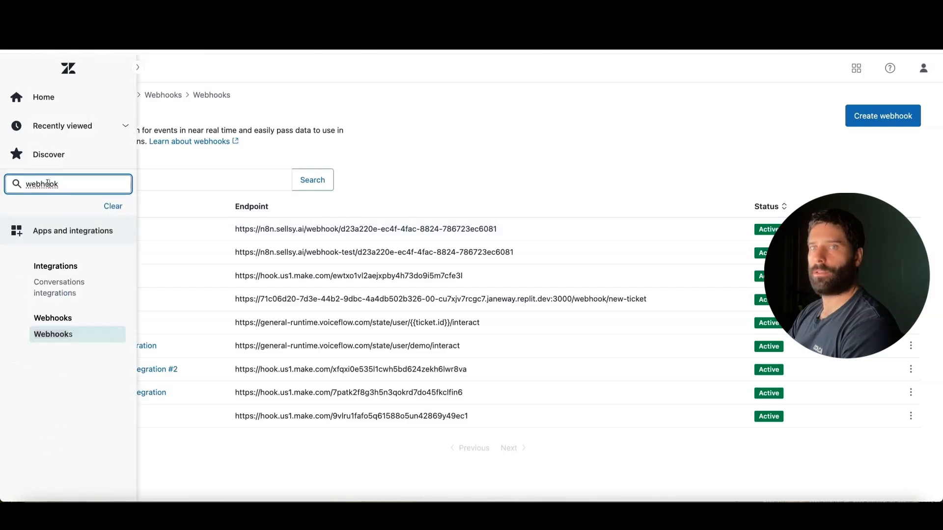
{"action": "key", "text": "ctrl+a"}
{"action": "type", "text": "trigger"}
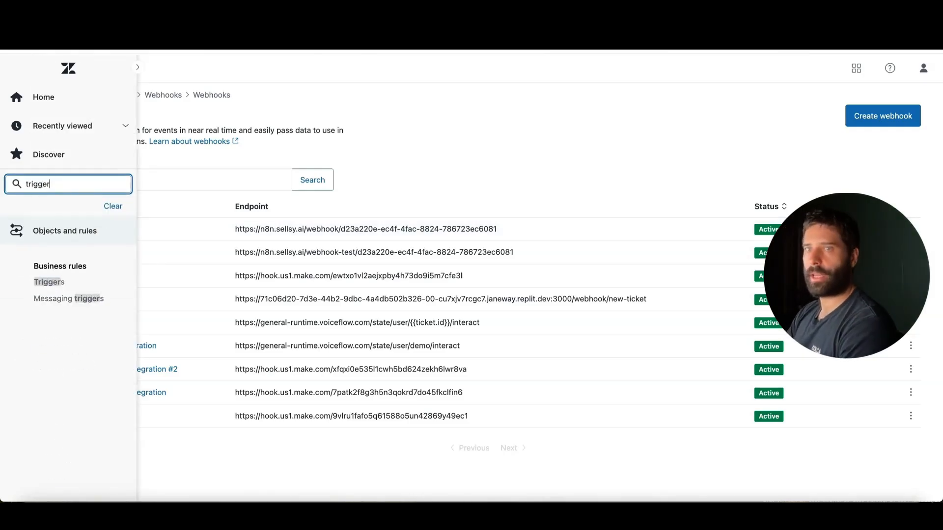
{"action": "left_click", "coordinate": [52, 281]}
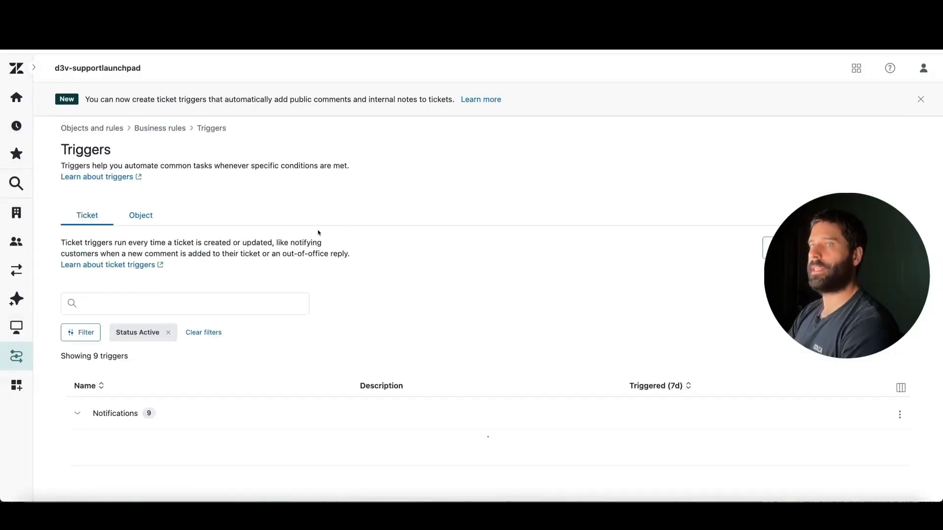
{"action": "scroll", "coordinate": [169, 294], "scroll_direction": "down", "scroll_amount": 5}
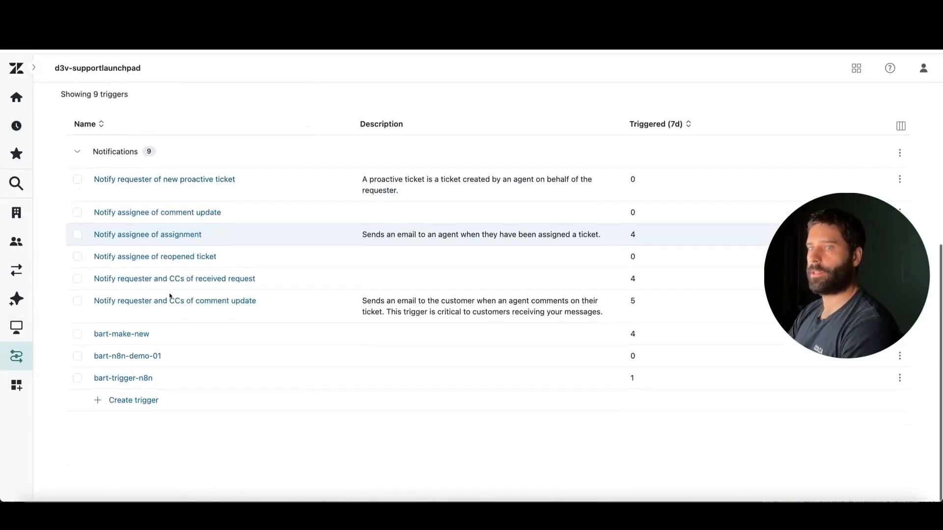
{"action": "scroll", "coordinate": [168, 299], "scroll_direction": "up", "scroll_amount": 5}
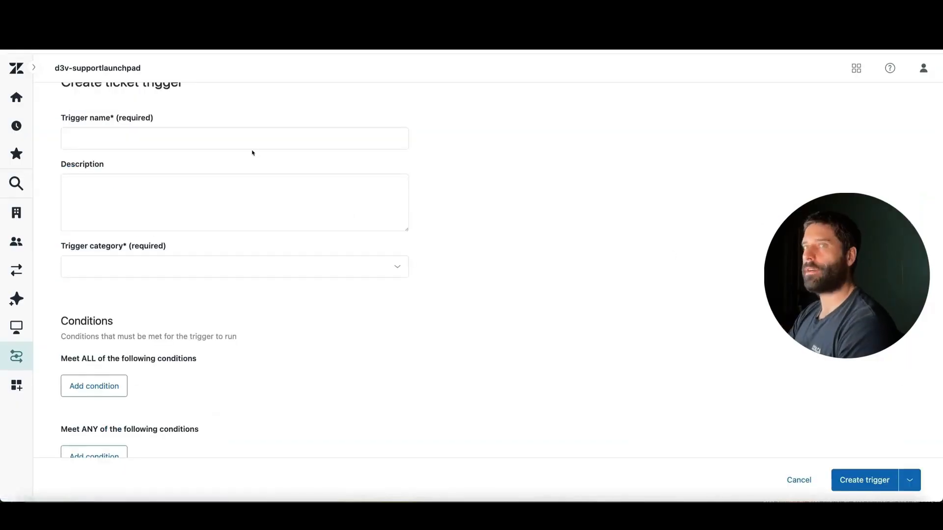
Step: Give the ticket trigger a name beginning with n8n-new and assign it to the Notifications category
{"action": "left_click", "coordinate": [125, 132]}
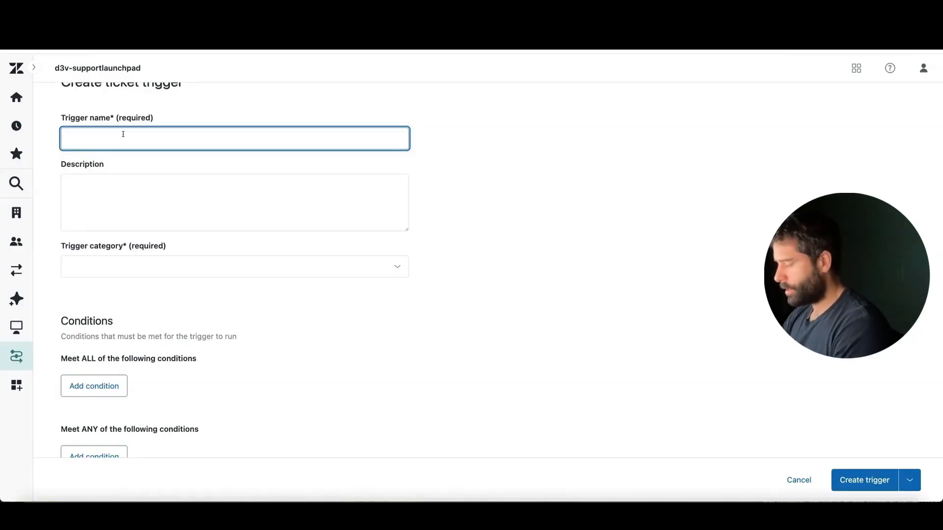
{"action": "type", "text": "n8n-new t"}
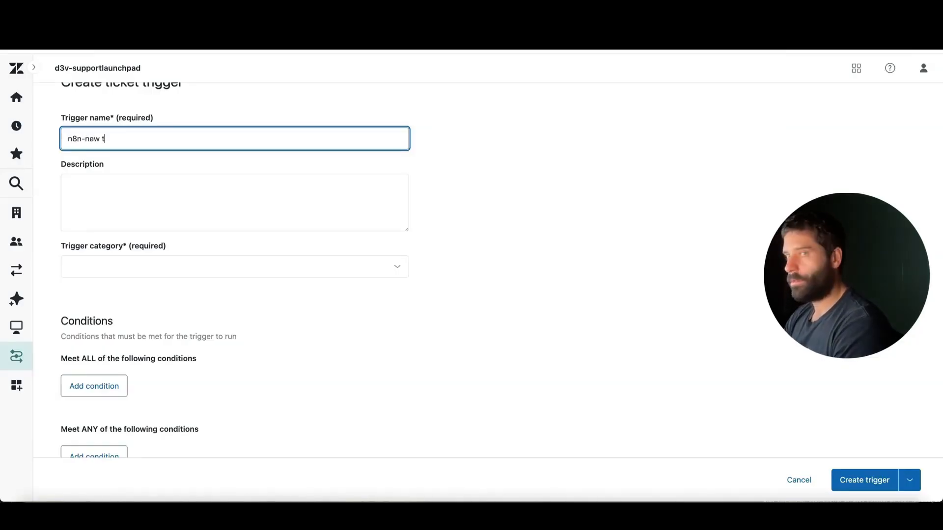
{"action": "scroll", "coordinate": [128, 200], "scroll_direction": "down", "scroll_amount": 2}
{"action": "left_click", "coordinate": [116, 204]}
{"action": "left_click", "coordinate": [89, 228]}
{"action": "scroll", "coordinate": [221, 272], "scroll_direction": "down", "scroll_amount": 1}
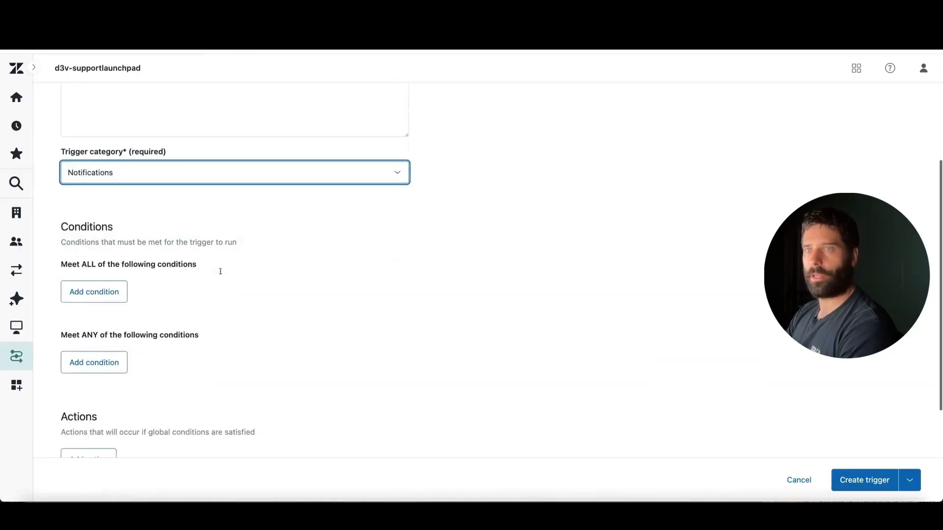
Step: Add a condition under Meet ALL of the following conditions: Ticket > Ticket, Is, Created
{"action": "scroll", "coordinate": [221, 272], "scroll_direction": "down", "scroll_amount": 1}
{"action": "left_click", "coordinate": [118, 240]}
{"action": "left_click", "coordinate": [194, 259]}
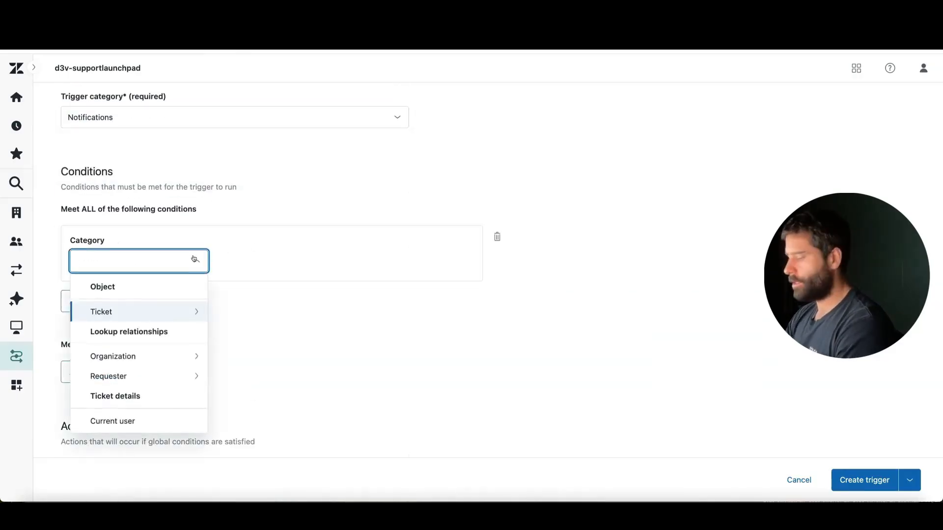
{"action": "type", "text": "ticket"}
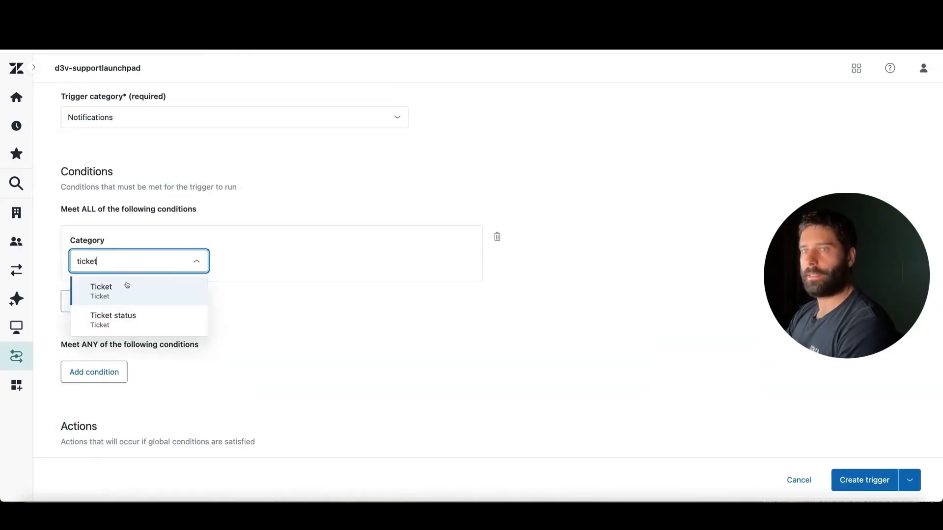
{"action": "left_click", "coordinate": [134, 304]}
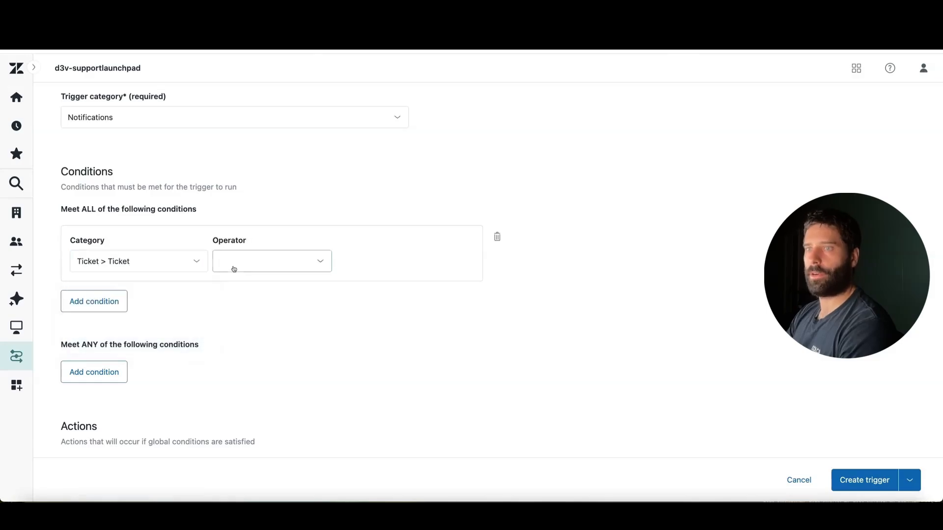
{"action": "left_click", "coordinate": [250, 259]}
{"action": "left_click", "coordinate": [263, 287]}
{"action": "left_click", "coordinate": [369, 268]}
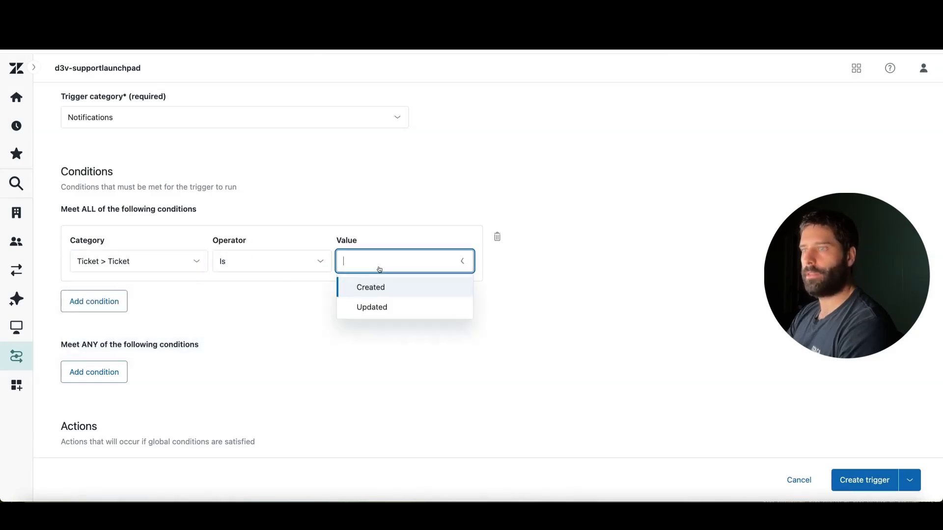
{"action": "left_click", "coordinate": [411, 290]}
Step: Add a trigger action that notifies by active webhook, using n8n-webhook
{"action": "scroll", "coordinate": [510, 324], "scroll_direction": "down", "scroll_amount": 5}
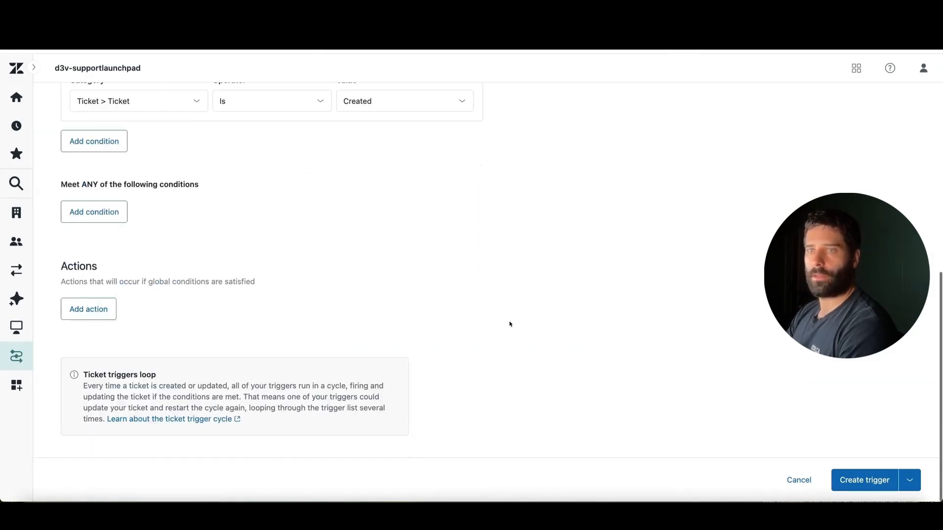
{"action": "left_click", "coordinate": [109, 310]}
{"action": "scroll", "coordinate": [320, 247], "scroll_direction": "up", "scroll_amount": 3}
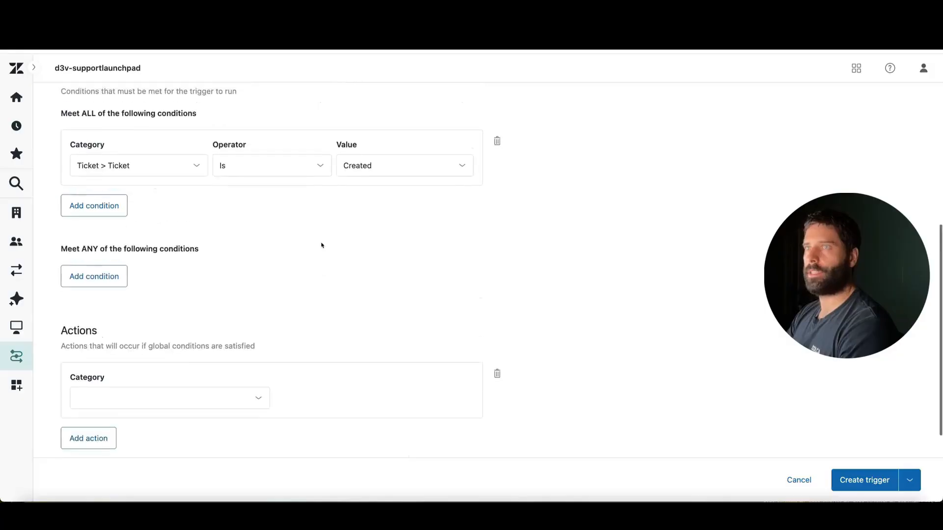
{"action": "scroll", "coordinate": [388, 207], "scroll_direction": "down", "scroll_amount": 4}
{"action": "left_click", "coordinate": [166, 302]}
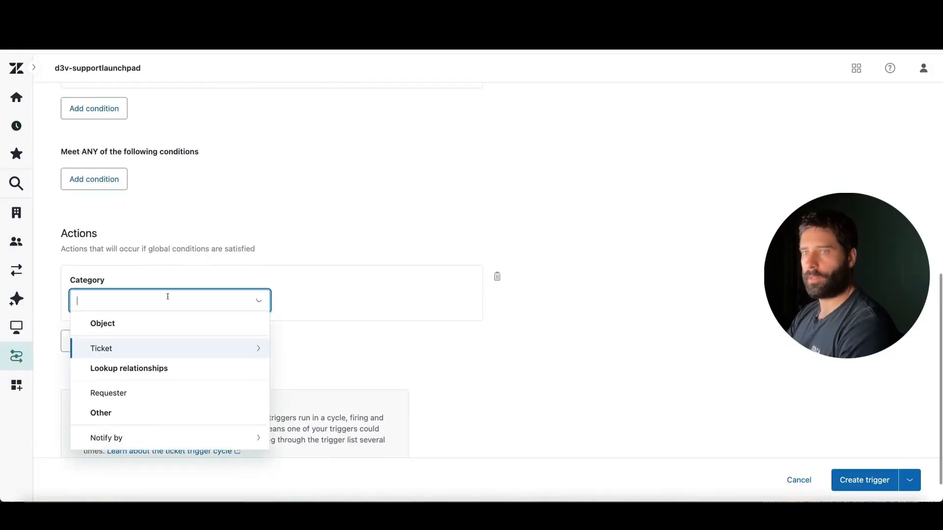
{"action": "left_click", "coordinate": [116, 441]}
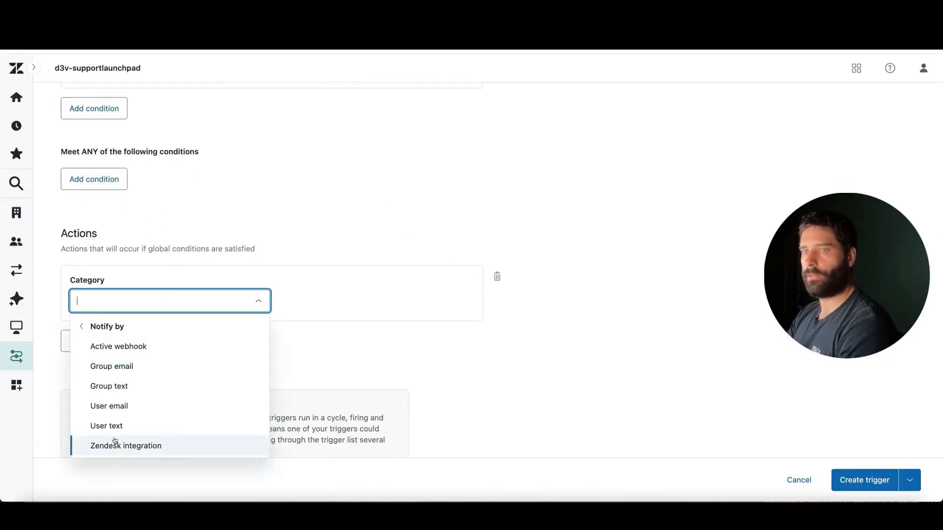
{"action": "left_click", "coordinate": [229, 348]}
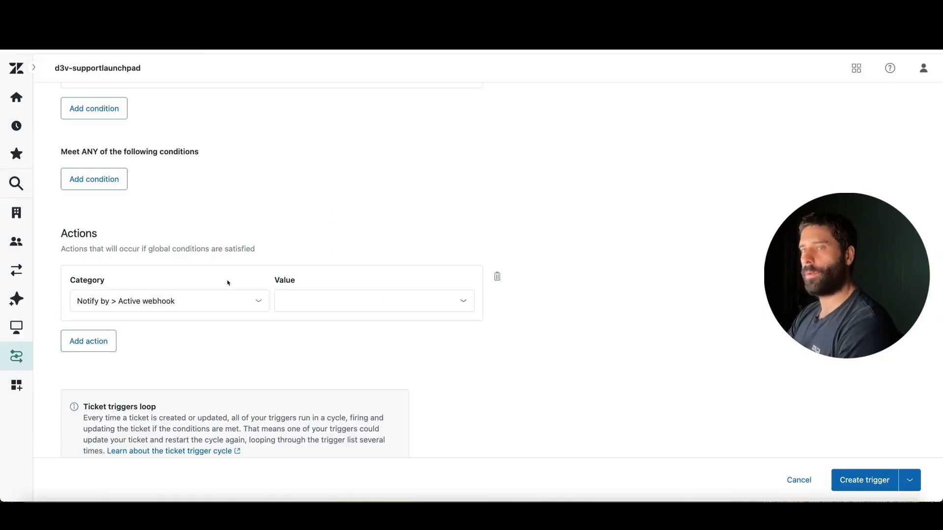
{"action": "left_click", "coordinate": [305, 302]}
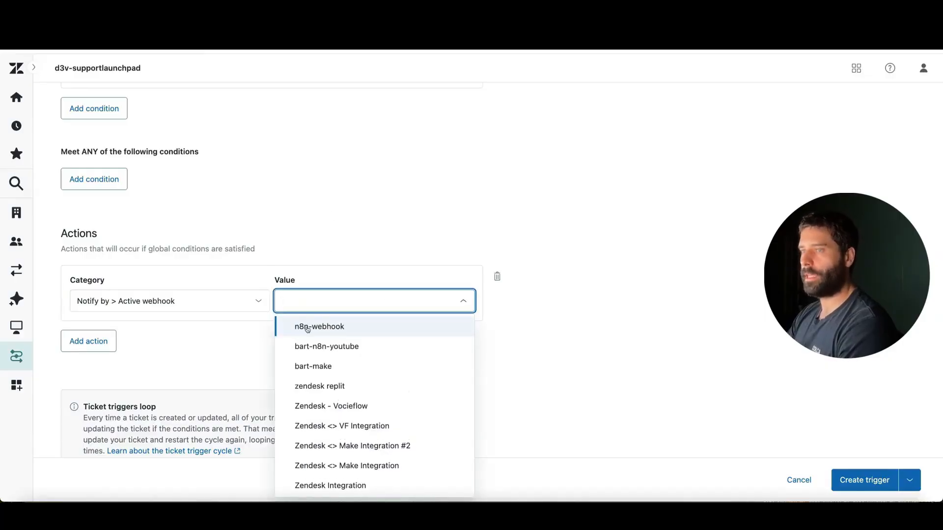
{"action": "left_click", "coordinate": [331, 331]}
Step: Replace the empty JSON body of the webhook action with an object containing the key "ticket_id"
{"action": "scroll", "coordinate": [307, 352], "scroll_direction": "down", "scroll_amount": 5}
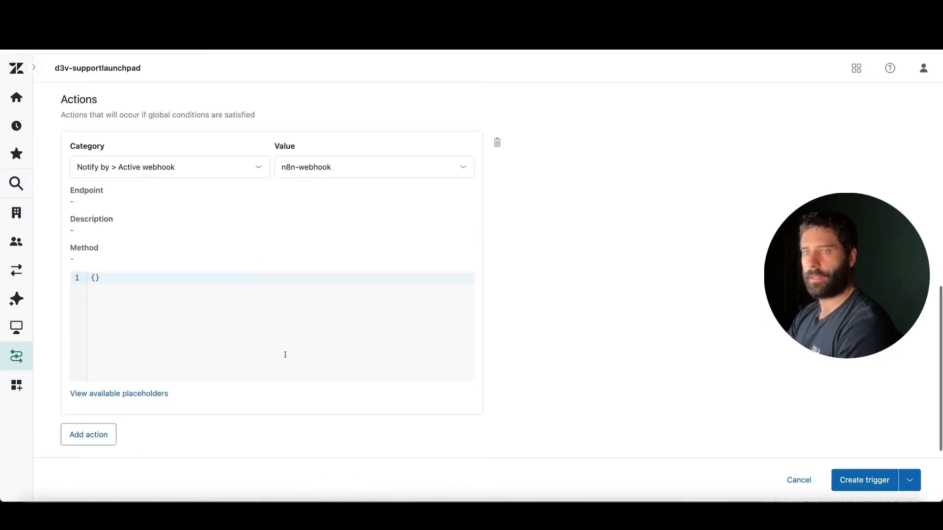
{"action": "left_click", "coordinate": [121, 270]}
{"action": "key", "text": "BackSpace"}
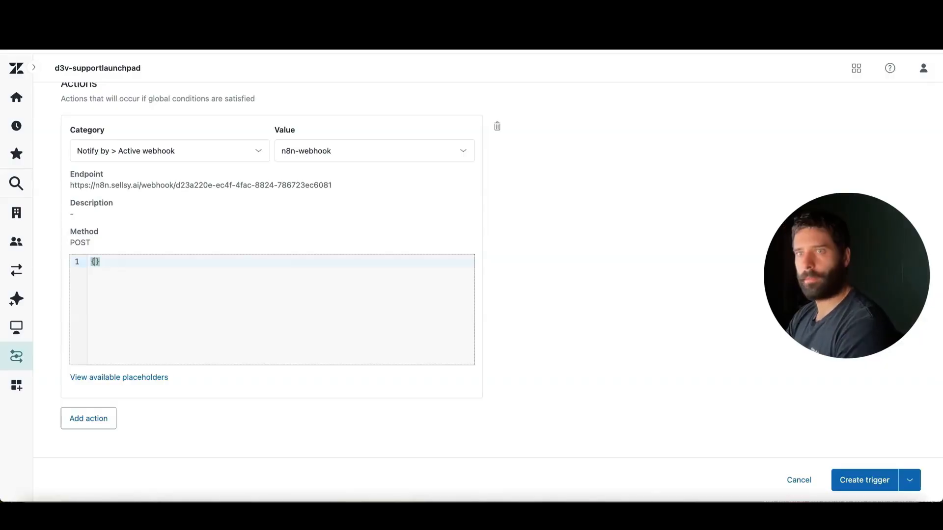
{"action": "type", "text": "{"}
{"action": "key", "text": "Return"}
{"action": "type", "text": "\"t"}
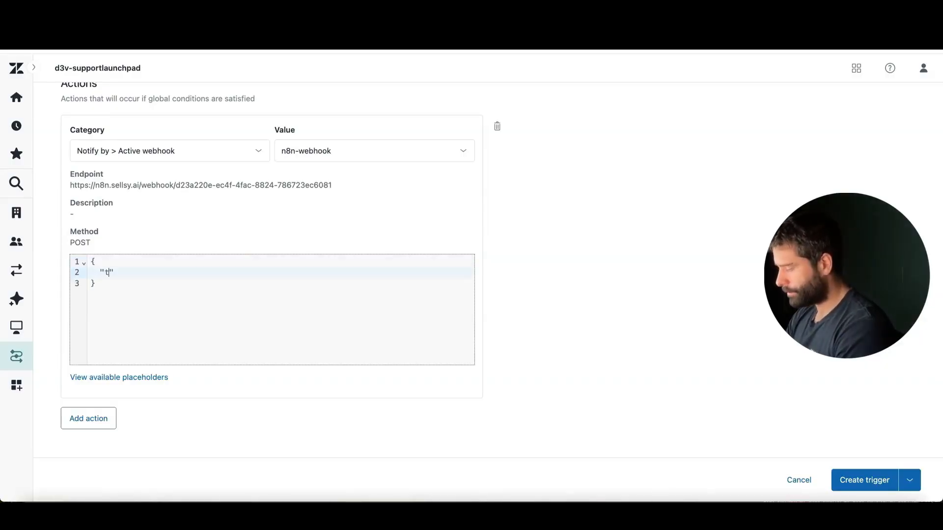
{"action": "type", "text": "icket_id"}
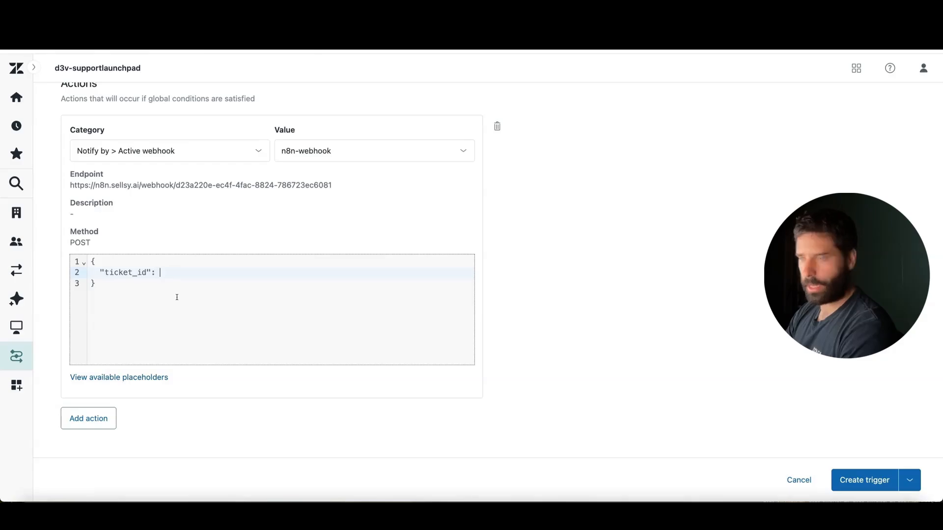
Step: Copy the {{ticket.id}} placeholder from the available placeholders and insert it as the quoted value of "ticket_id"
{"action": "left_click", "coordinate": [112, 376]}
{"action": "scroll", "coordinate": [153, 330], "scroll_direction": "down", "scroll_amount": 5}
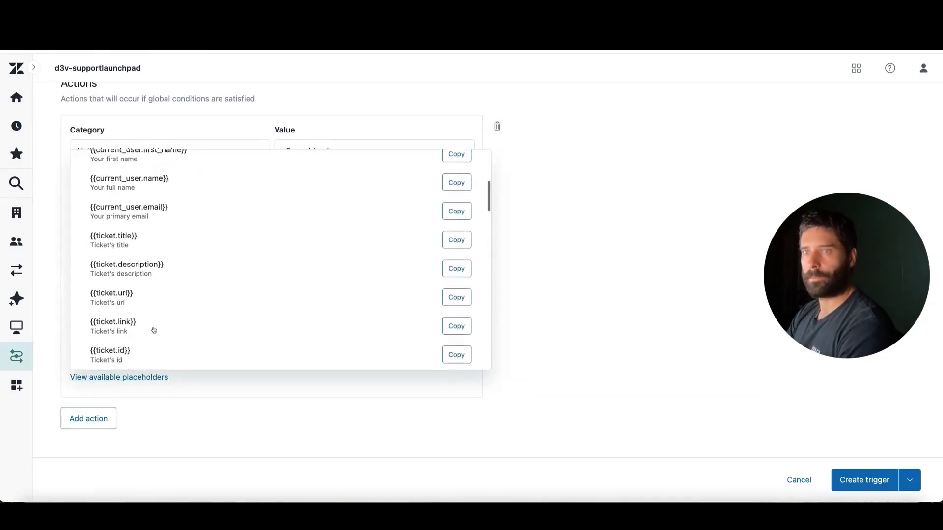
{"action": "scroll", "coordinate": [153, 330], "scroll_direction": "down", "scroll_amount": 3}
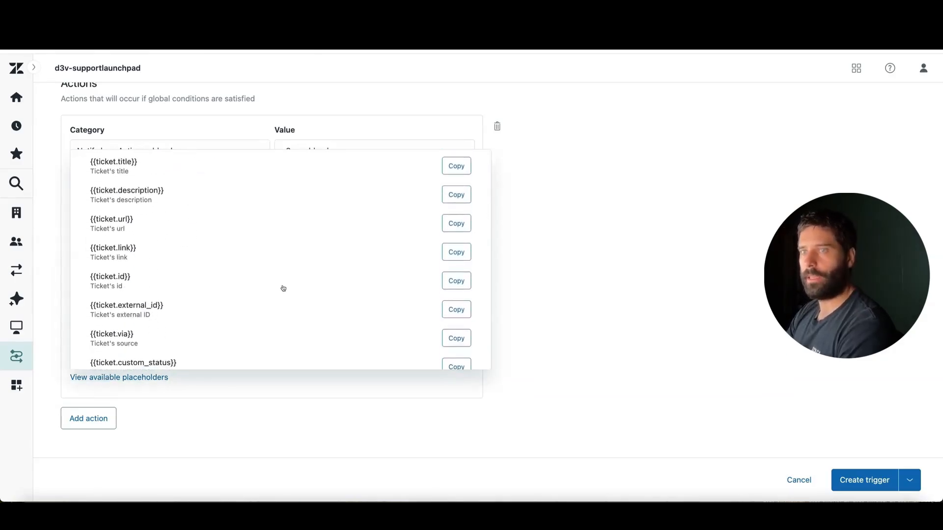
{"action": "left_click", "coordinate": [456, 281]}
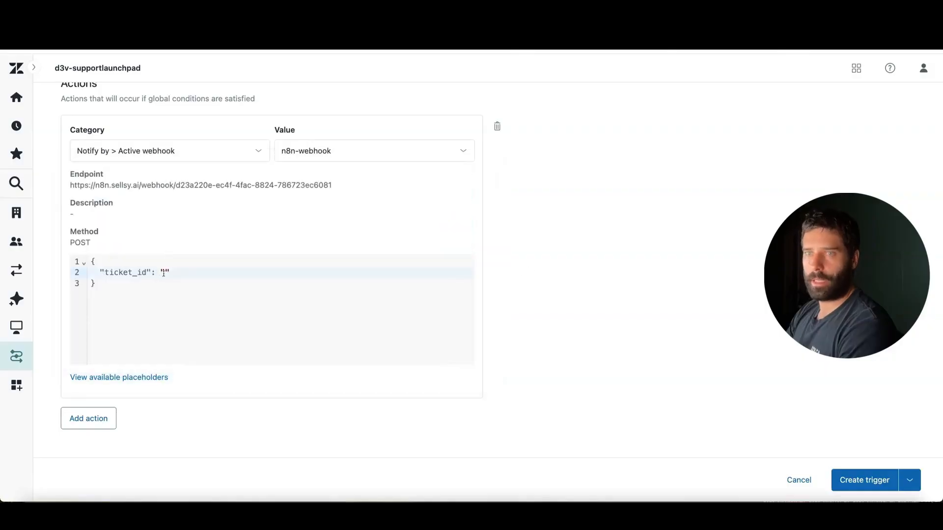
{"action": "left_click", "coordinate": [164, 273]}
{"action": "key", "text": "ctrl+v"}
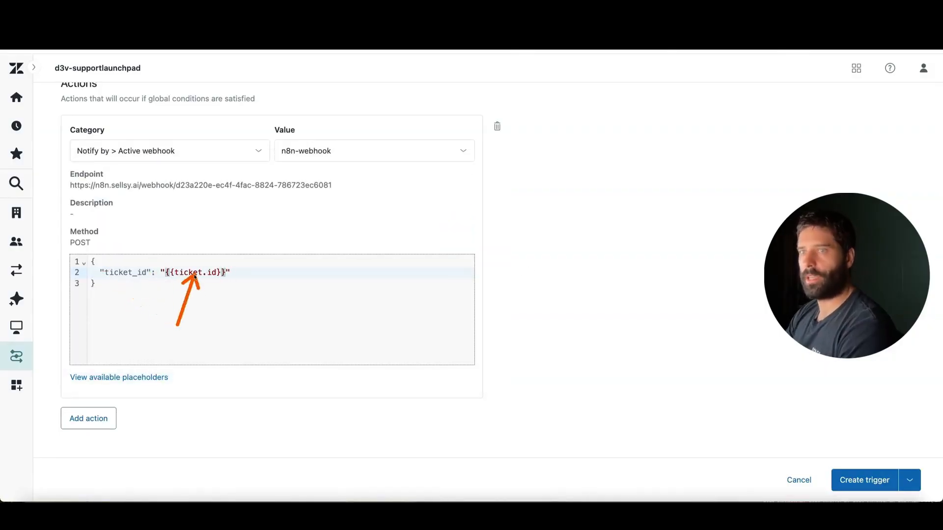
{"action": "scroll", "coordinate": [340, 226], "scroll_direction": "up", "scroll_amount": 6}
{"action": "mouse_move", "coordinate": [591, 321]}
{"action": "left_mouse_down"}
{"action": "mouse_move", "coordinate": [417, 244]}
{"action": "mouse_move", "coordinate": [326, 400]}
{"action": "mouse_move", "coordinate": [322, 441]}
{"action": "left_mouse_up"}
{"action": "scroll", "coordinate": [322, 441], "scroll_direction": "down", "scroll_amount": 5}
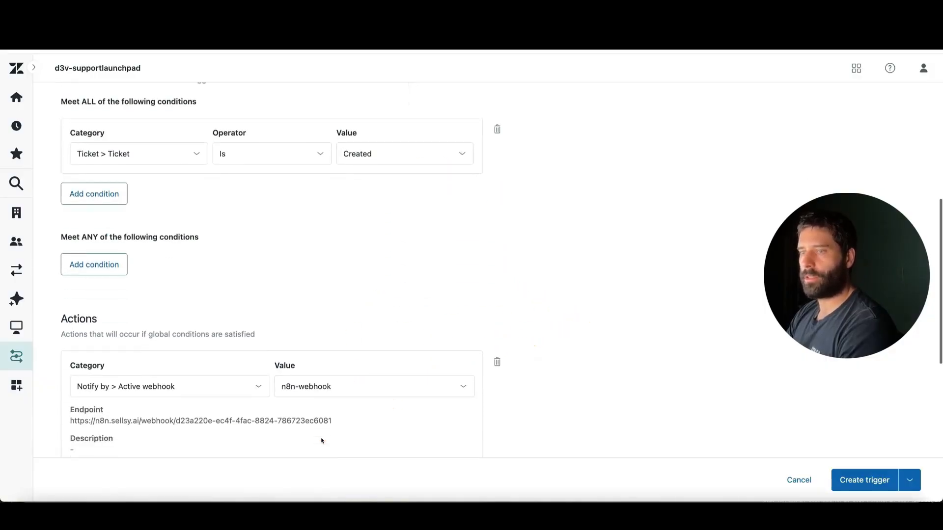
Step: Review the webhook action's JSON body and create the new-ticket trigger
{"action": "mouse_move", "coordinate": [318, 384]}
{"action": "left_mouse_down"}
{"action": "mouse_move", "coordinate": [211, 370]}
{"action": "mouse_move", "coordinate": [301, 247]}
{"action": "mouse_move", "coordinate": [301, 265]}
{"action": "mouse_move", "coordinate": [231, 293]}
{"action": "mouse_move", "coordinate": [157, 274]}
{"action": "mouse_move", "coordinate": [237, 369]}
{"action": "left_mouse_up"}
{"action": "scroll", "coordinate": [236, 369], "scroll_direction": "down", "scroll_amount": 2}
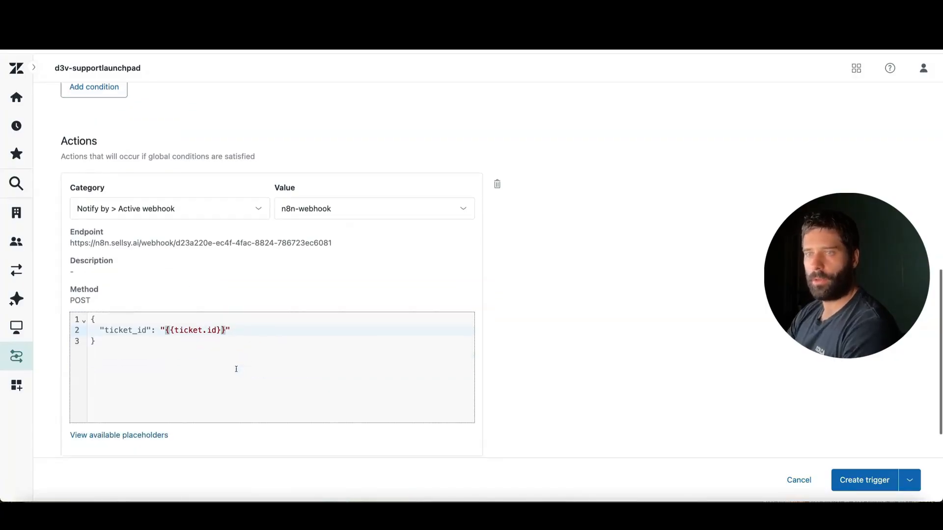
{"action": "mouse_move", "coordinate": [210, 443]}
{"action": "left_mouse_down"}
{"action": "mouse_move", "coordinate": [175, 358]}
{"action": "mouse_move", "coordinate": [305, 334]}
{"action": "left_mouse_up"}
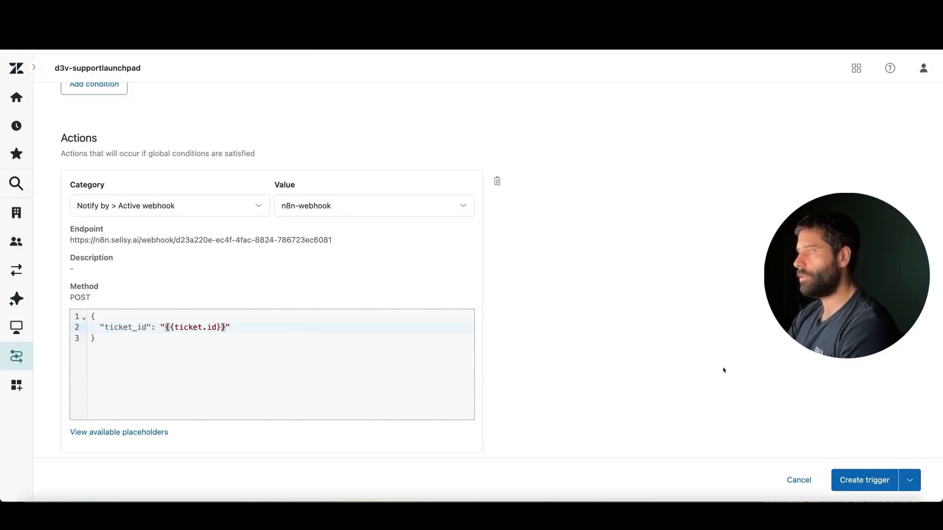
{"action": "left_click", "coordinate": [865, 482]}
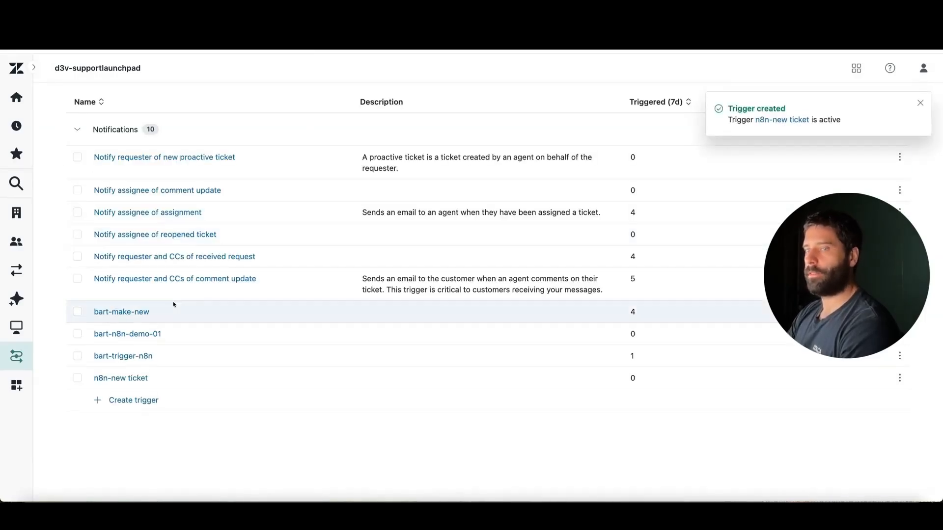
Step: Start another ticket trigger in the Notifications category and name it n8n-update-ticket
{"action": "left_click", "coordinate": [143, 400]}
{"action": "scroll", "coordinate": [294, 195], "scroll_direction": "up", "scroll_amount": 6}
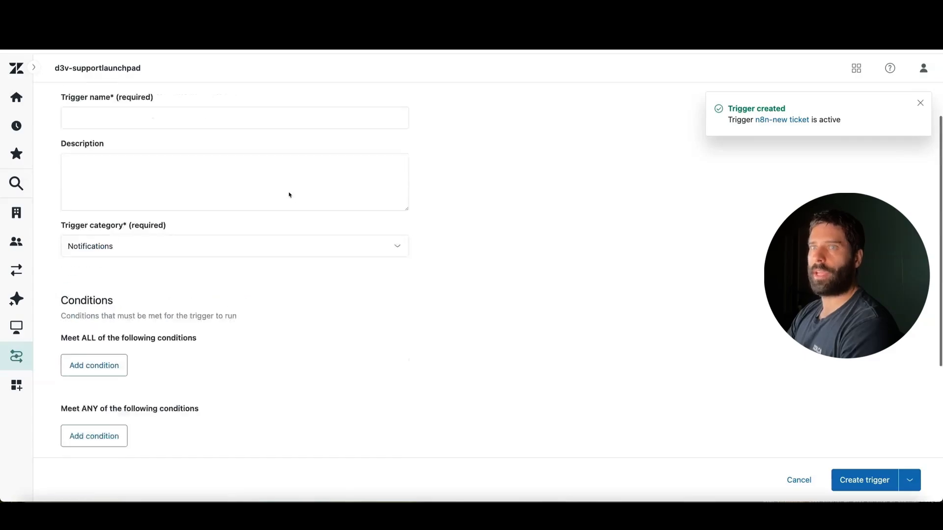
{"action": "left_click", "coordinate": [221, 181]}
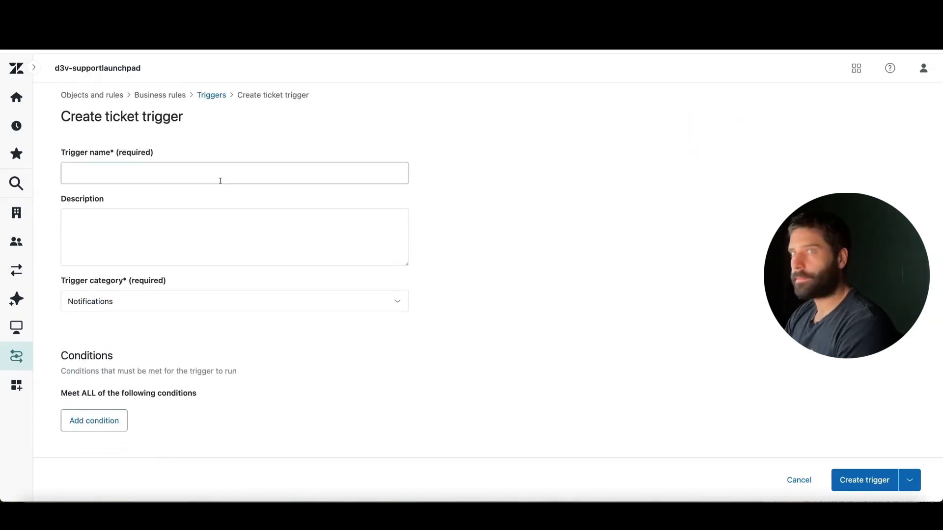
{"action": "type", "text": "n8n-n"}
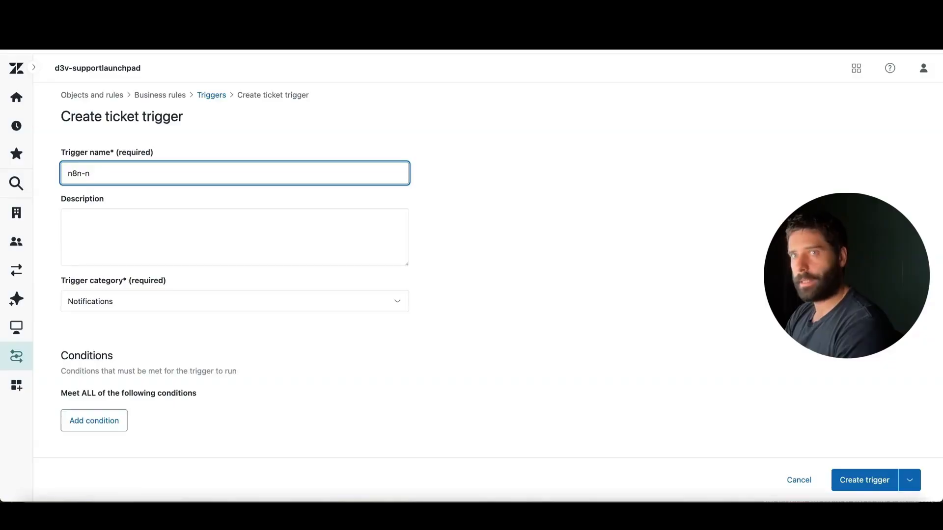
{"action": "type", "text": "ewate-ticket"}
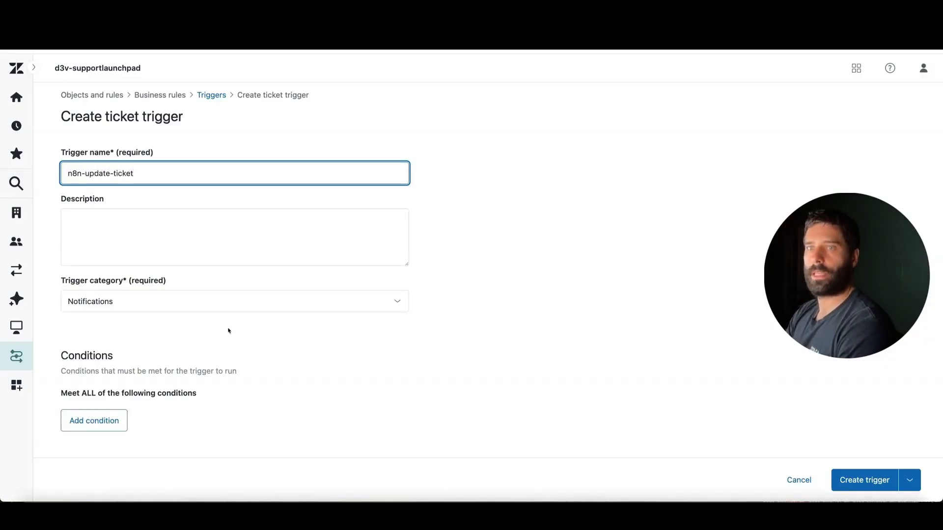
Step: Add a condition under Meet ALL of the following conditions: Ticket > Ticket, Is, Updated
{"action": "scroll", "coordinate": [229, 331], "scroll_direction": "down", "scroll_amount": 2}
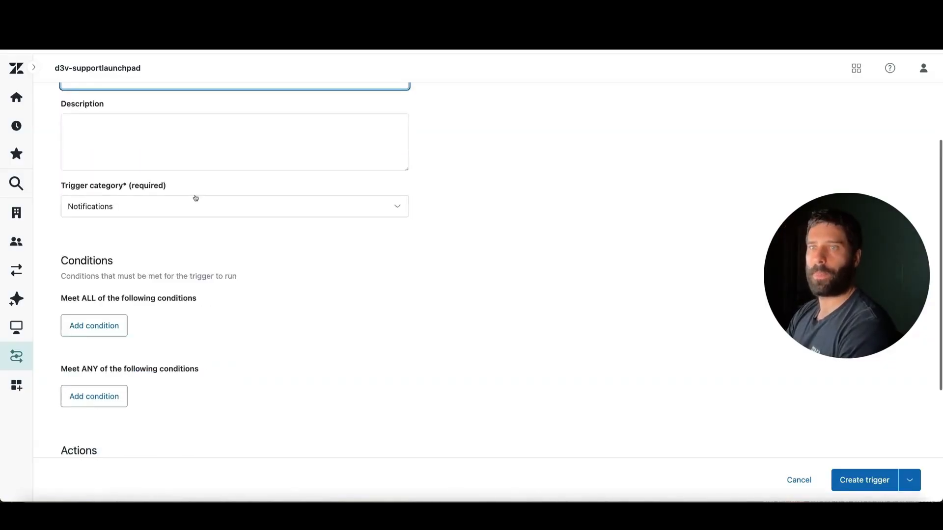
{"action": "scroll", "coordinate": [182, 205], "scroll_direction": "down", "scroll_amount": 2}
{"action": "left_click", "coordinate": [112, 230]}
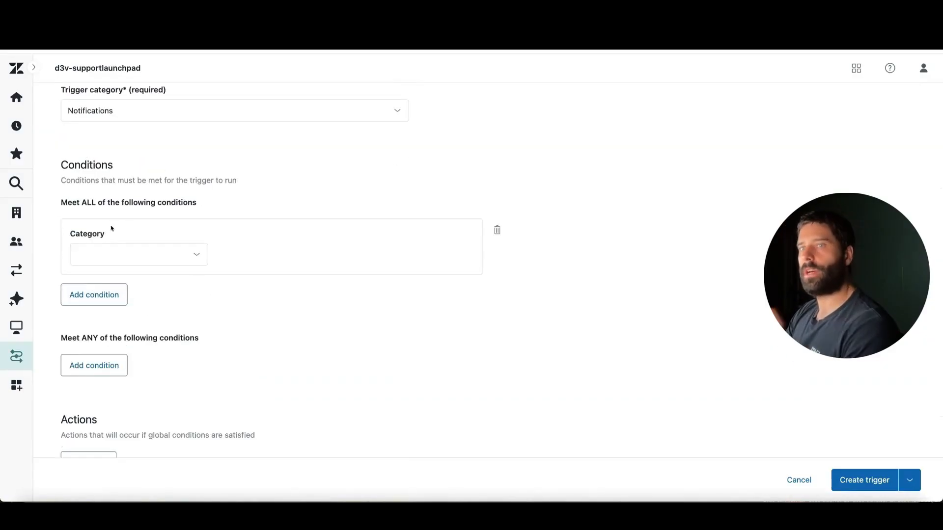
{"action": "left_click", "coordinate": [108, 256]}
{"action": "left_click", "coordinate": [122, 308]}
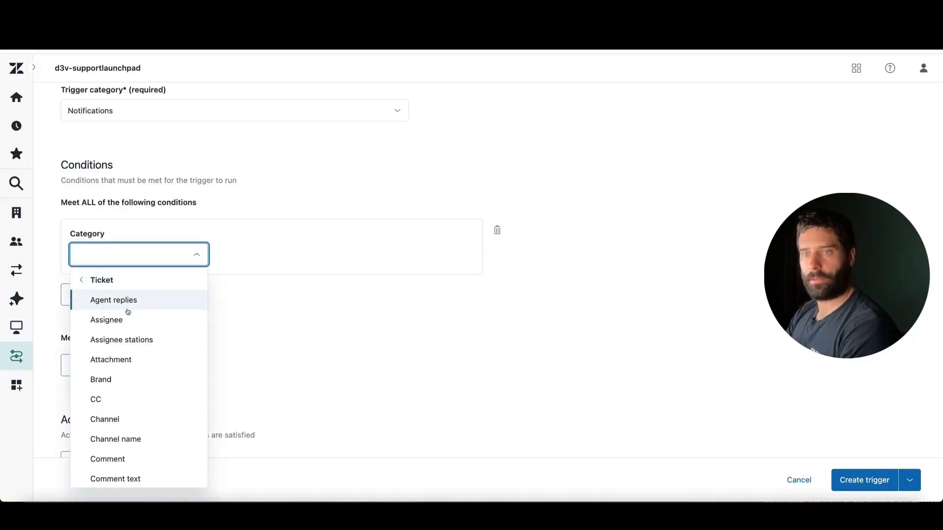
{"action": "left_click", "coordinate": [101, 280]}
{"action": "scroll", "coordinate": [142, 380], "scroll_direction": "down", "scroll_amount": 1}
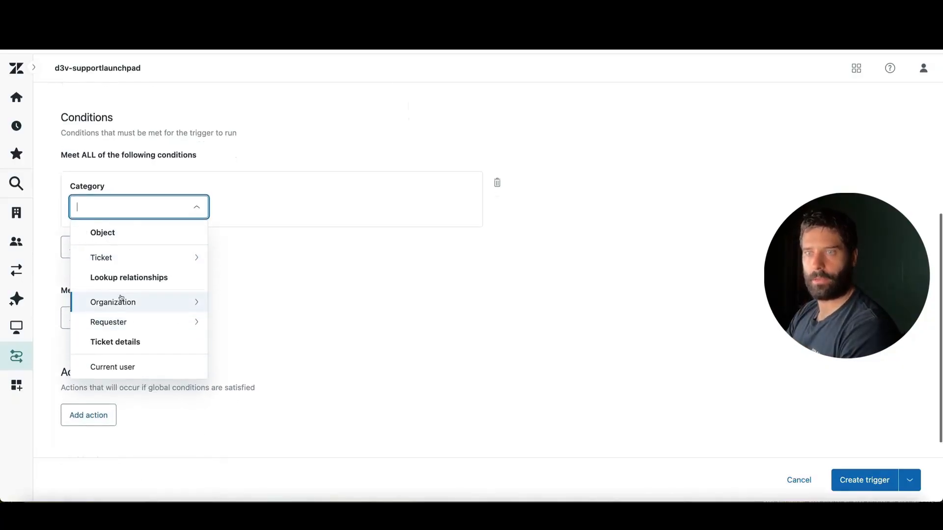
{"action": "type", "text": "t > Tick"}
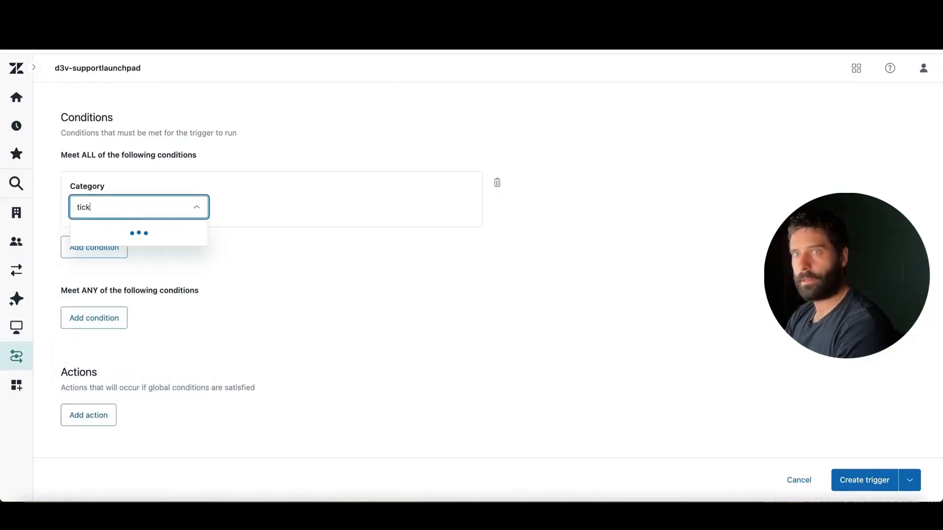
{"action": "type", "text": "et"}
{"action": "left_click", "coordinate": [143, 229]}
{"action": "left_click", "coordinate": [231, 211]}
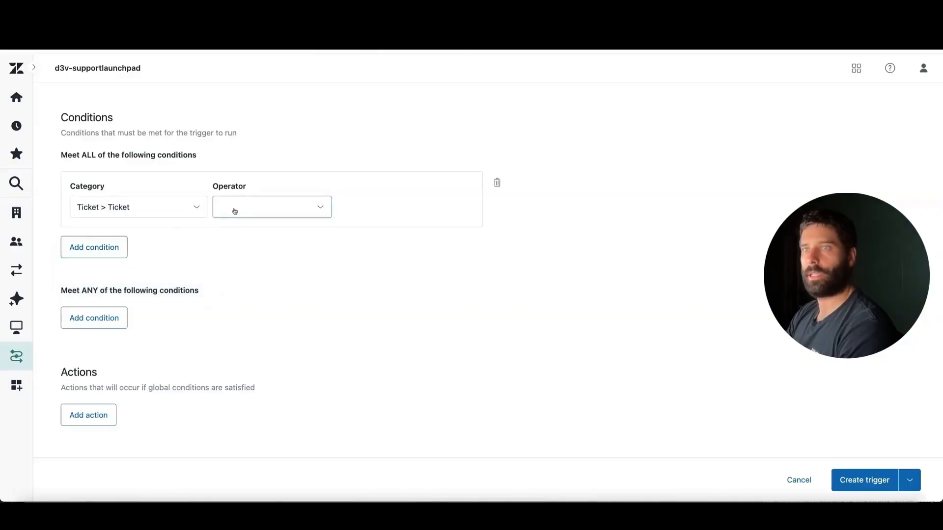
{"action": "left_click", "coordinate": [264, 235]}
{"action": "left_click", "coordinate": [375, 210]}
{"action": "left_click", "coordinate": [450, 253]}
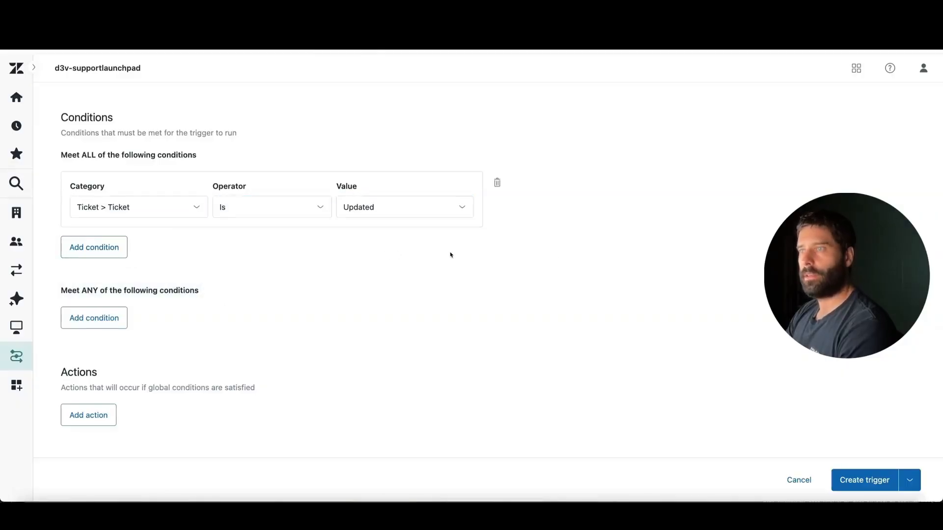
Step: Add a second condition that must be met: Ticket details > Current user, Is, (end-user)
{"action": "left_click", "coordinate": [108, 238]}
{"action": "left_click", "coordinate": [129, 270]}
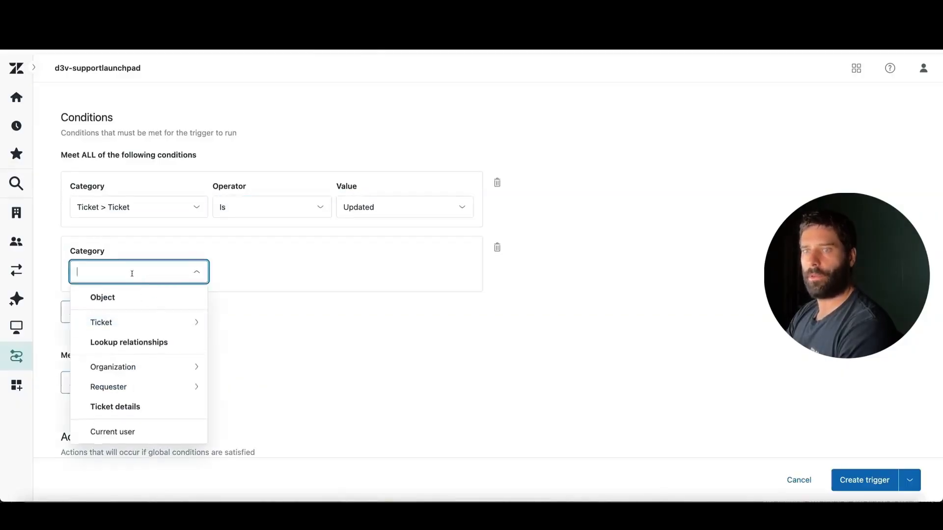
{"action": "scroll", "coordinate": [140, 363], "scroll_direction": "down", "scroll_amount": 2}
{"action": "left_click", "coordinate": [131, 357]}
{"action": "scroll", "coordinate": [304, 261], "scroll_direction": "up", "scroll_amount": 1}
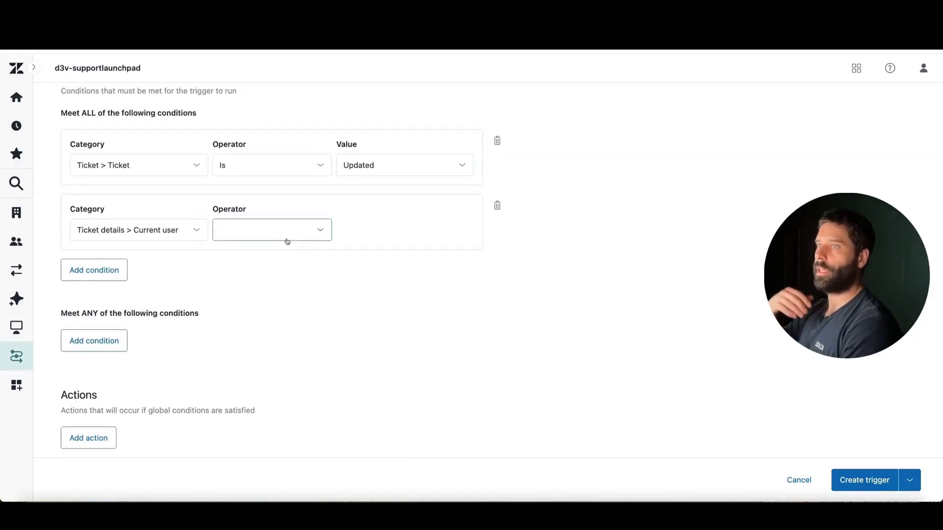
{"action": "left_click", "coordinate": [287, 242]}
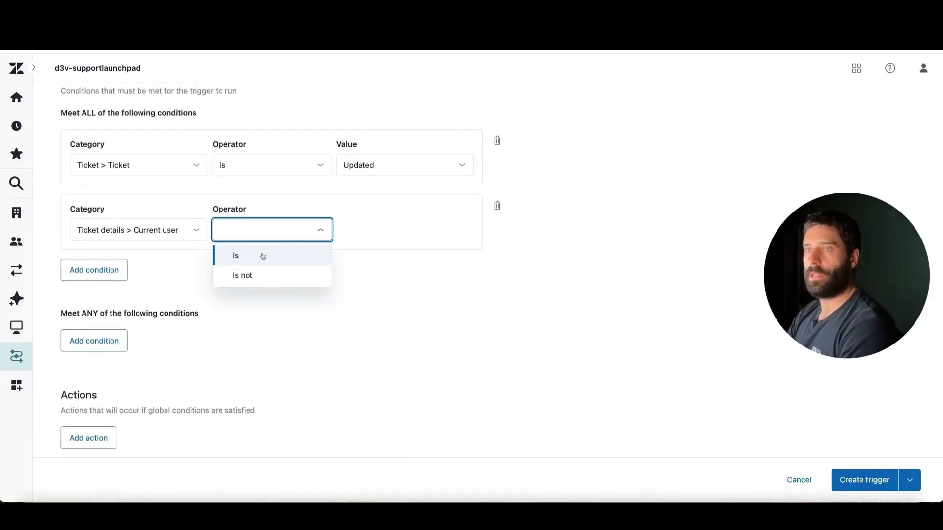
{"action": "left_click", "coordinate": [236, 255]}
{"action": "left_click", "coordinate": [348, 239]}
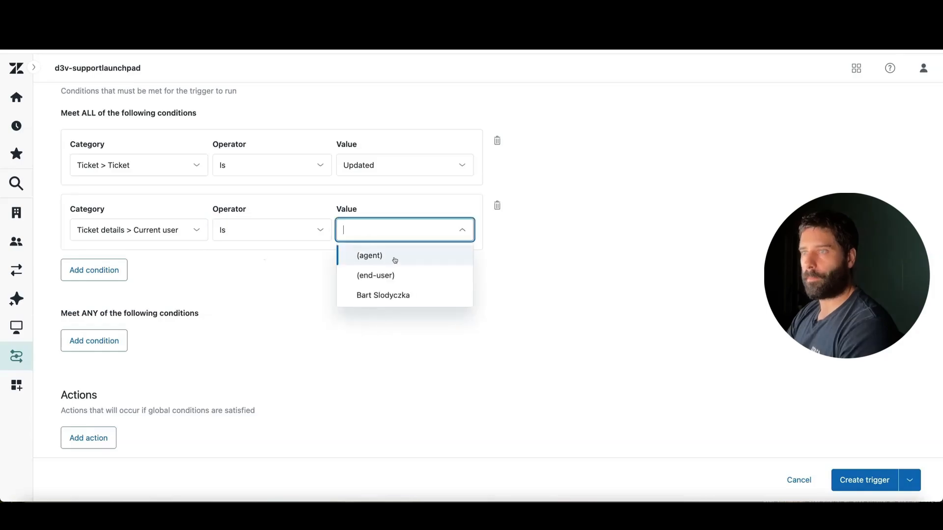
{"action": "left_click", "coordinate": [419, 280]}
{"action": "mouse_move", "coordinate": [659, 220]}
{"action": "left_mouse_down"}
{"action": "mouse_move", "coordinate": [455, 173]}
{"action": "mouse_move", "coordinate": [487, 208]}
{"action": "mouse_move", "coordinate": [452, 229]}
{"action": "left_mouse_up"}
Step: Add an action to the update trigger that notifies by active webhook, using n8n-webhook
{"action": "scroll", "coordinate": [310, 322], "scroll_direction": "down", "scroll_amount": 5}
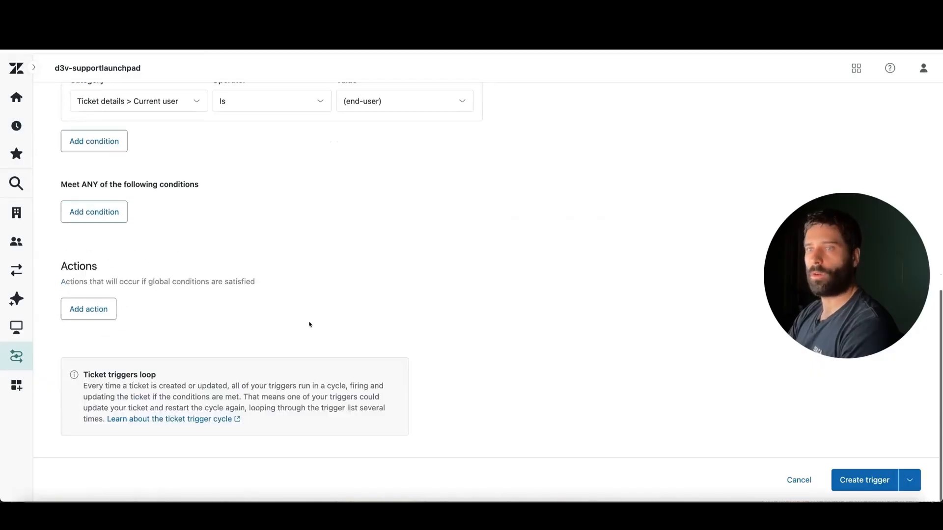
{"action": "left_click", "coordinate": [91, 309]}
{"action": "scroll", "coordinate": [209, 346], "scroll_direction": "down", "scroll_amount": 2}
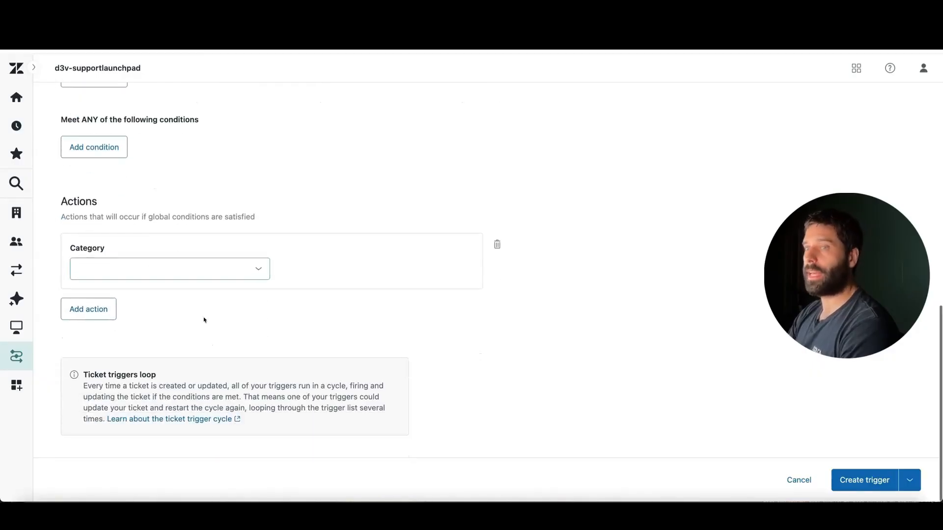
{"action": "left_click", "coordinate": [182, 280]}
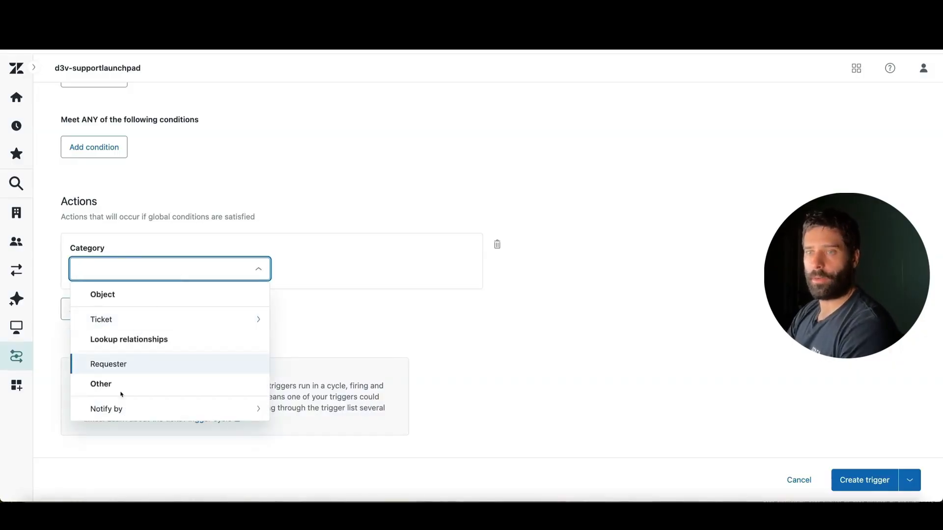
{"action": "left_click", "coordinate": [142, 408]}
{"action": "left_click", "coordinate": [147, 320]}
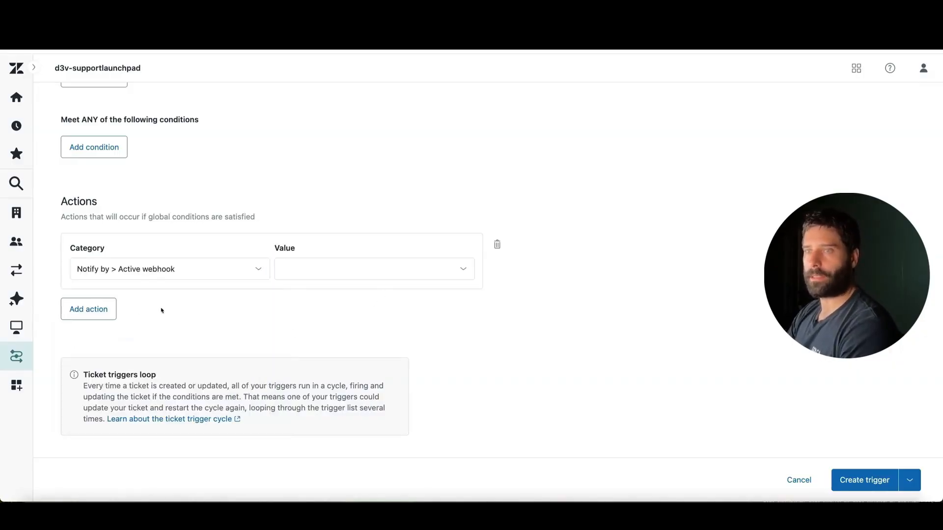
{"action": "left_click", "coordinate": [369, 274]}
{"action": "left_click", "coordinate": [363, 293]}
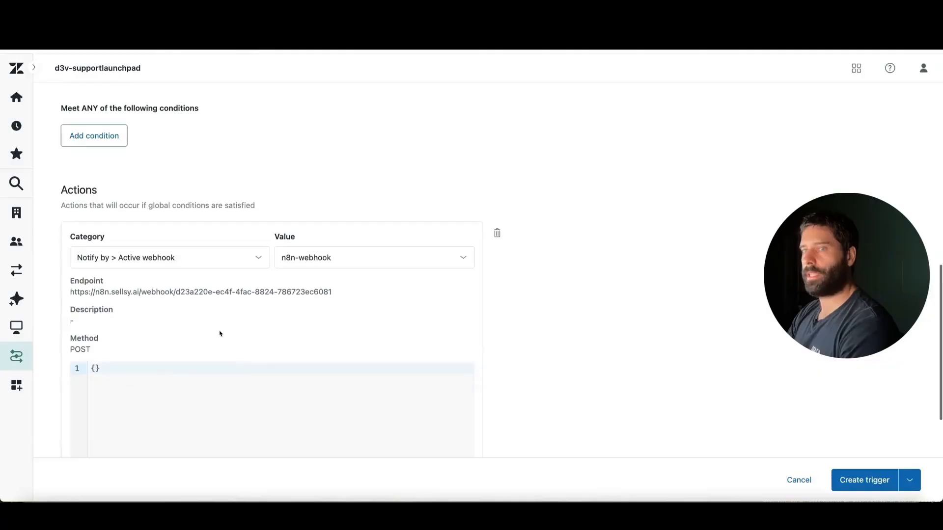
Step: Expand the update trigger's JSON body with the key "ticket_id" and an empty quoted value
{"action": "scroll", "coordinate": [219, 331], "scroll_direction": "down", "scroll_amount": 3}
{"action": "left_click", "coordinate": [91, 265]}
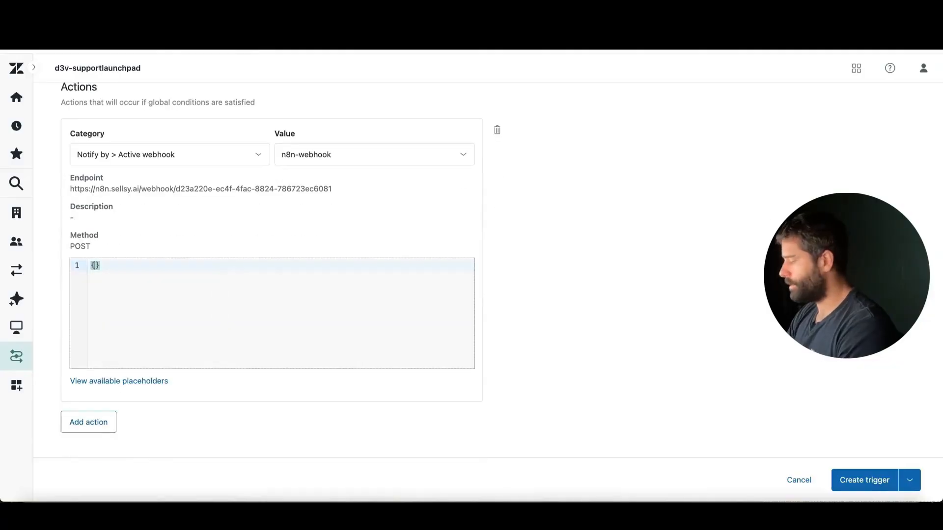
{"action": "key", "text": "Return"}
{"action": "type", "text": "\""}
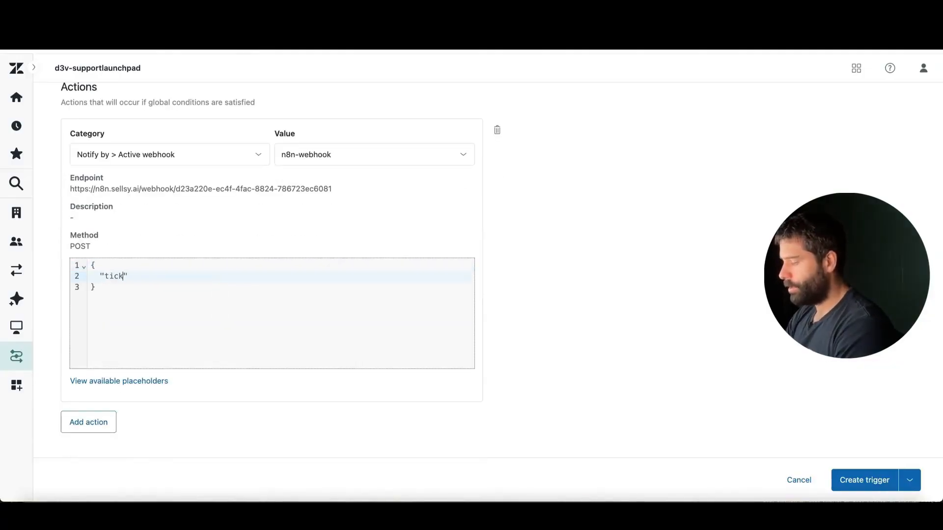
{"action": "type", "text": "ticket"}
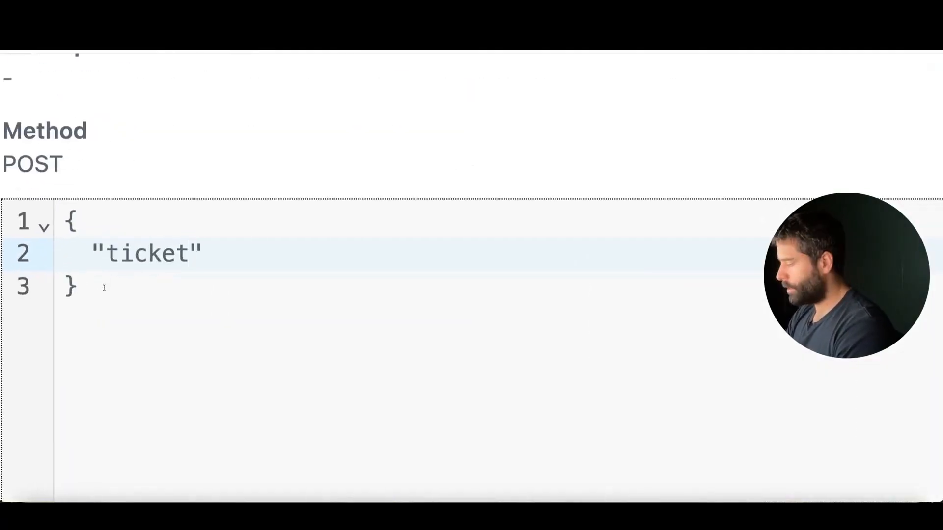
{"action": "type", "text": "_id\""}
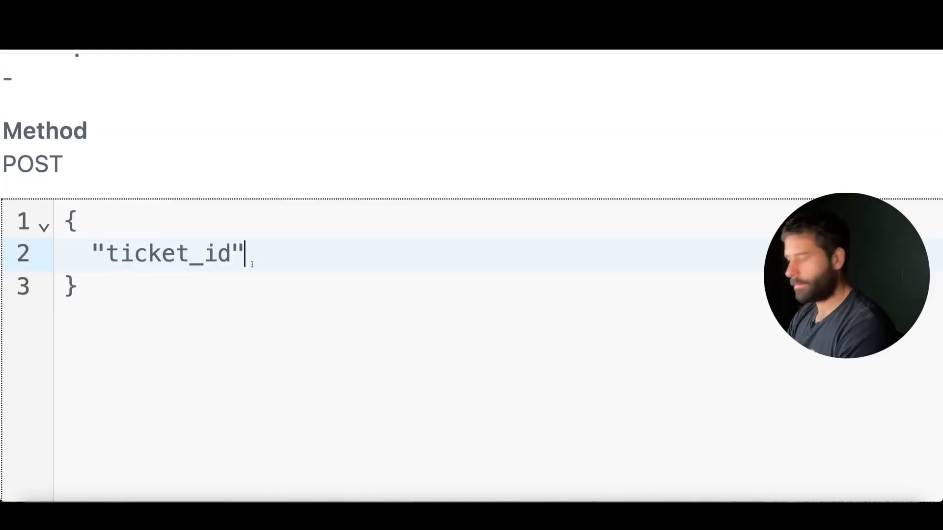
{"action": "type", "text": ": \""}
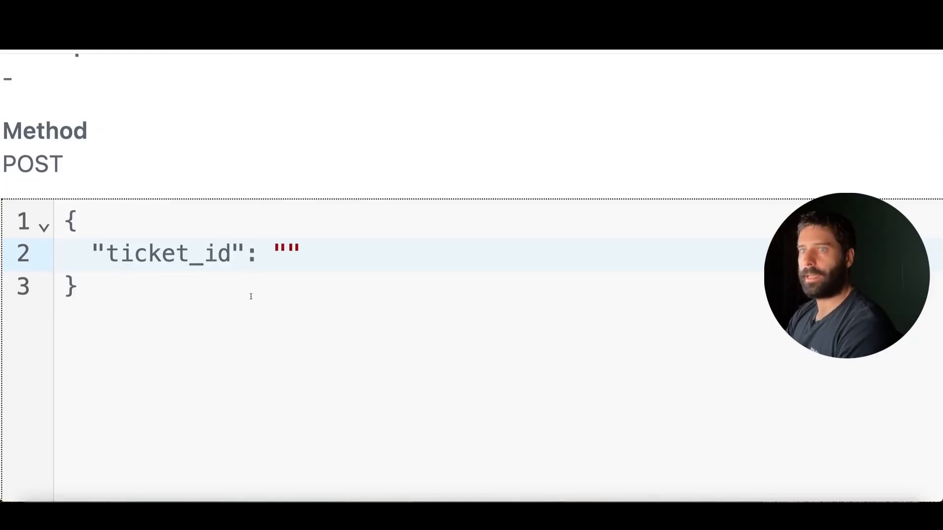
Step: Copy the {{ticket.id}} placeholder from the available placeholders and paste it between the quotes of the update trigger's "ticket_id" value
{"action": "scroll", "coordinate": [250, 296], "scroll_direction": "down", "scroll_amount": 5}
{"action": "scroll", "coordinate": [250, 296], "scroll_direction": "down", "scroll_amount": 1}
{"action": "left_click", "coordinate": [109, 357]}
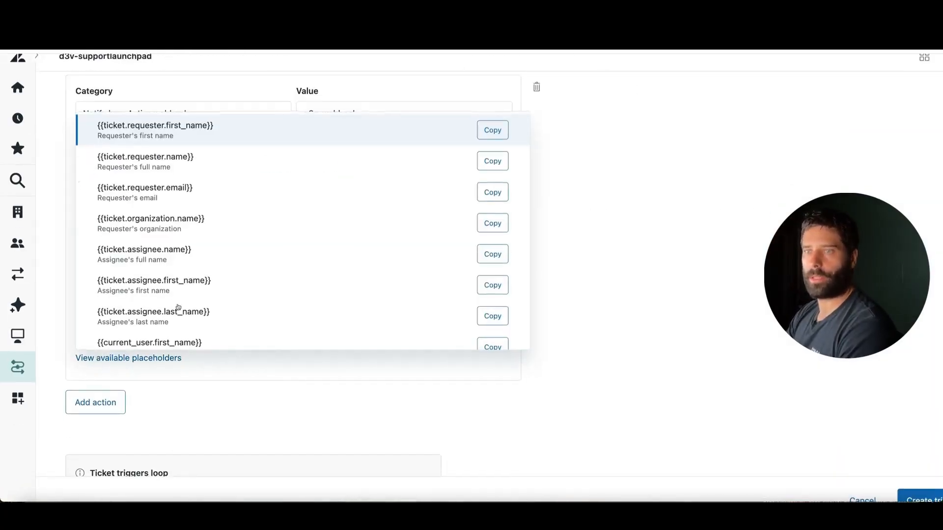
{"action": "scroll", "coordinate": [178, 308], "scroll_direction": "down", "scroll_amount": 6}
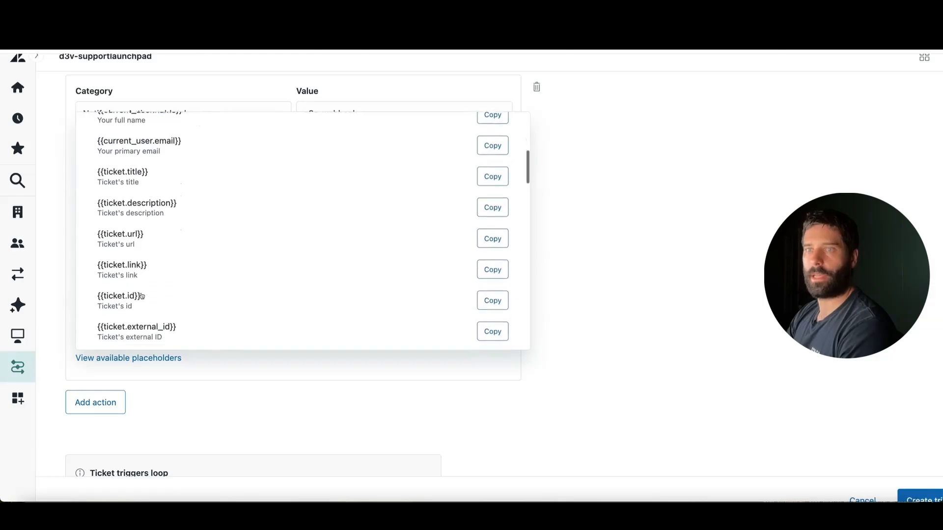
{"action": "left_click", "coordinate": [495, 289]}
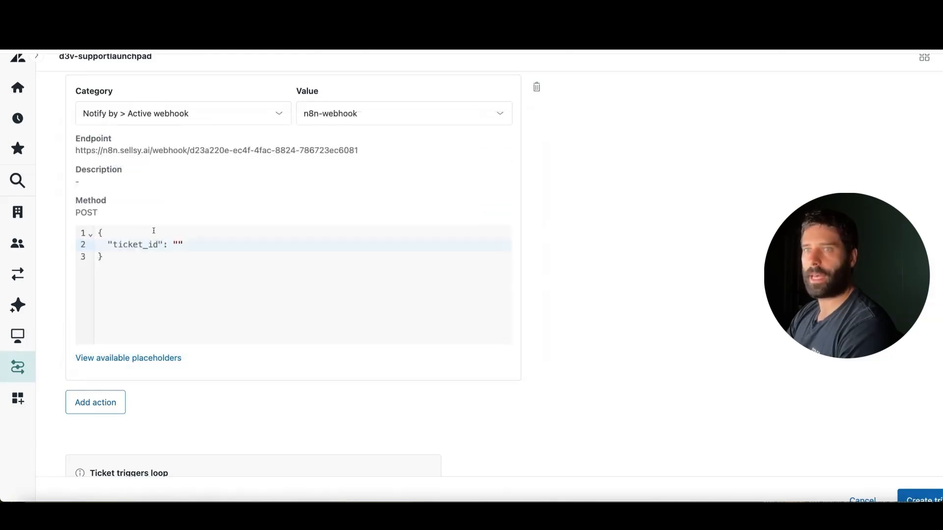
{"action": "left_click", "coordinate": [179, 244]}
{"action": "key", "text": "super+v"}
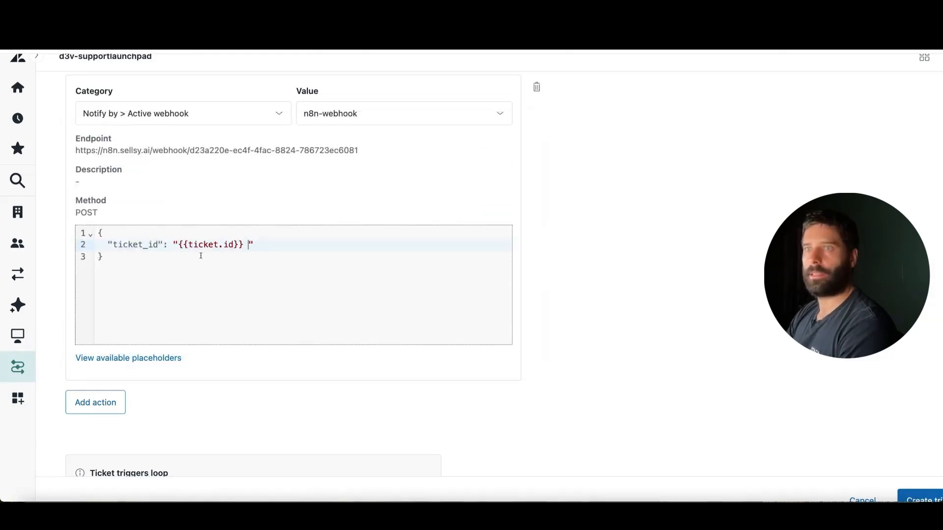
{"action": "left_click", "coordinate": [105, 255]}
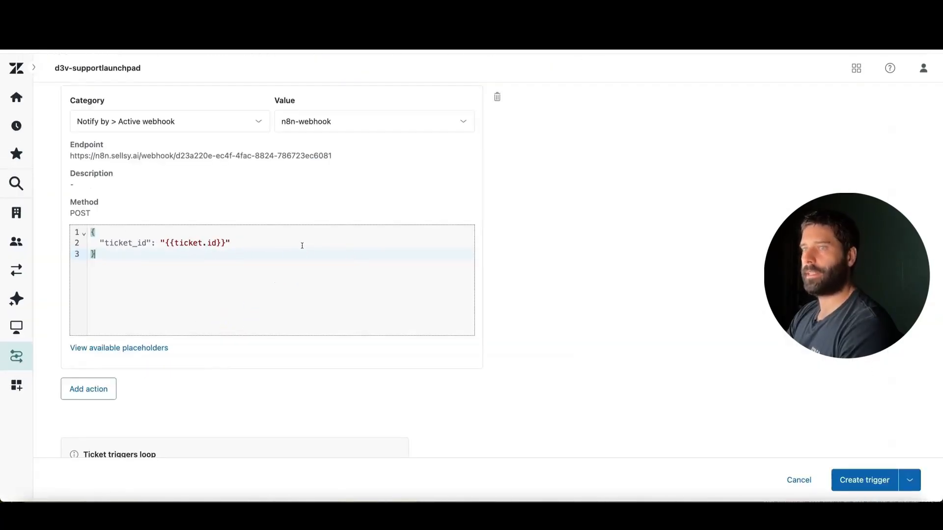
Step: Create the n8n-update-ticket trigger and expand the Notifications category in the trigger list
{"action": "left_click", "coordinate": [867, 480]}
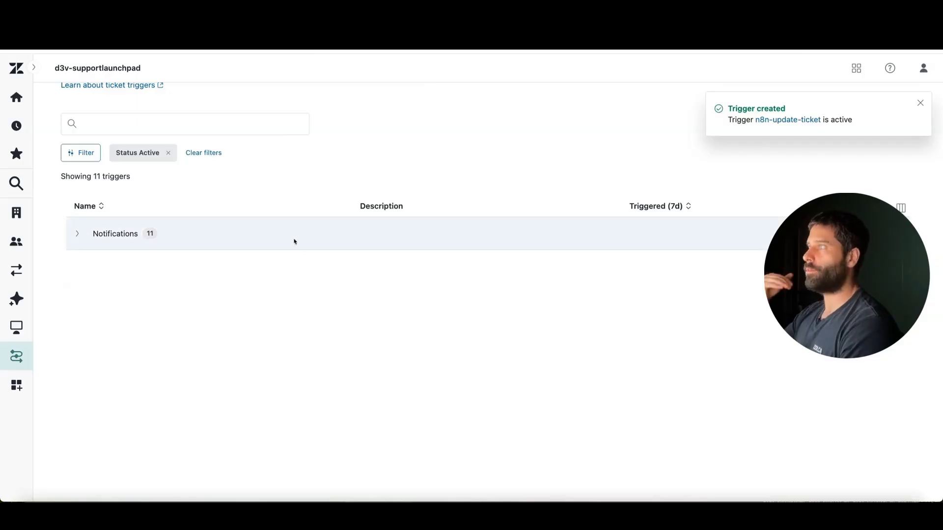
{"action": "left_click", "coordinate": [77, 234]}
{"action": "scroll", "coordinate": [178, 301], "scroll_direction": "down", "scroll_amount": 3}
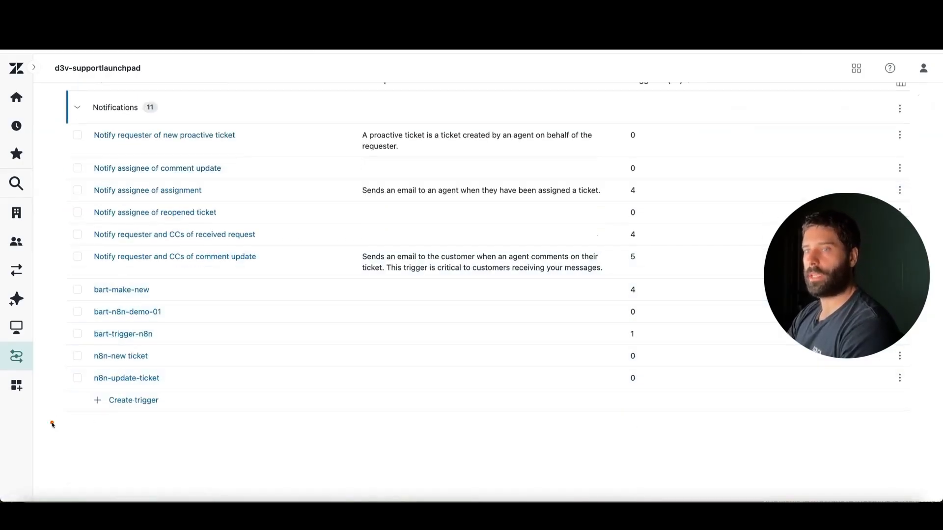
Step: Start a new ticket trigger in the Notifications category and name it n8n-solved
{"action": "left_click", "coordinate": [114, 400]}
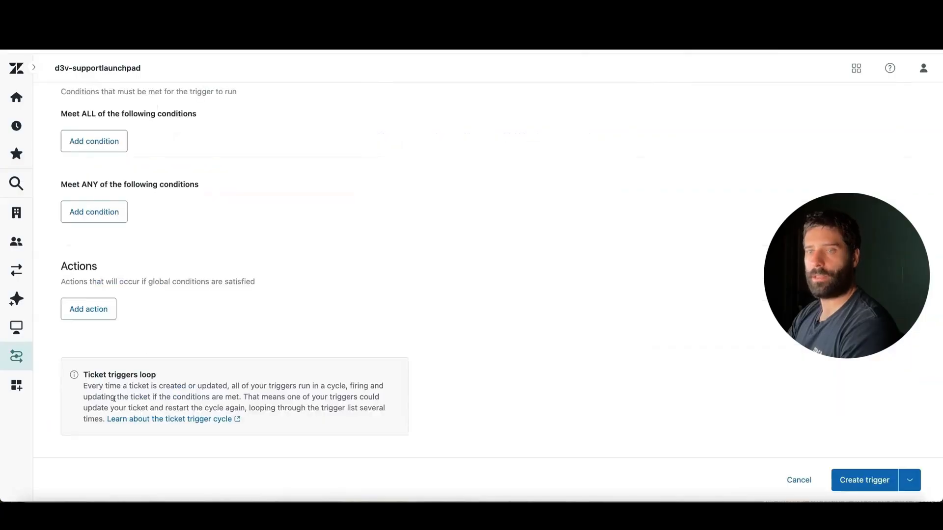
{"action": "scroll", "coordinate": [140, 202], "scroll_direction": "up", "scroll_amount": 5}
{"action": "left_click", "coordinate": [106, 179]}
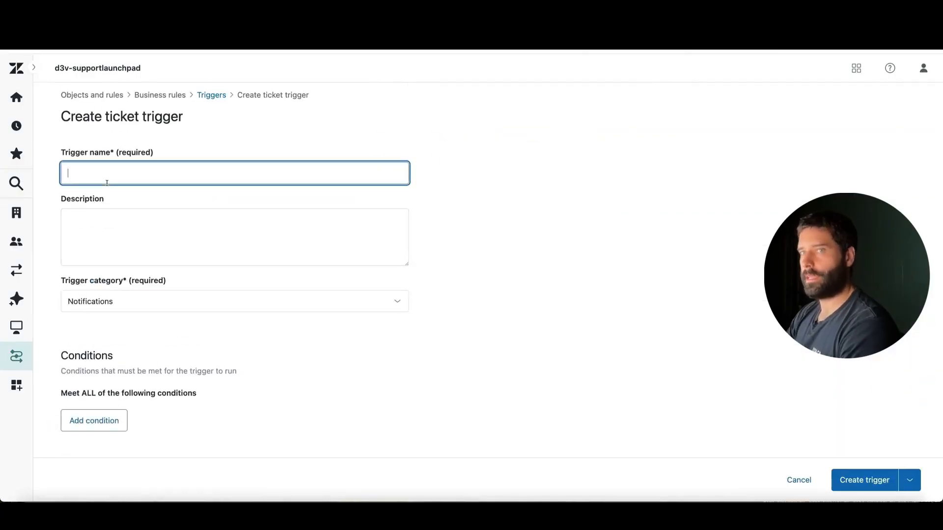
{"action": "type", "text": "n"}
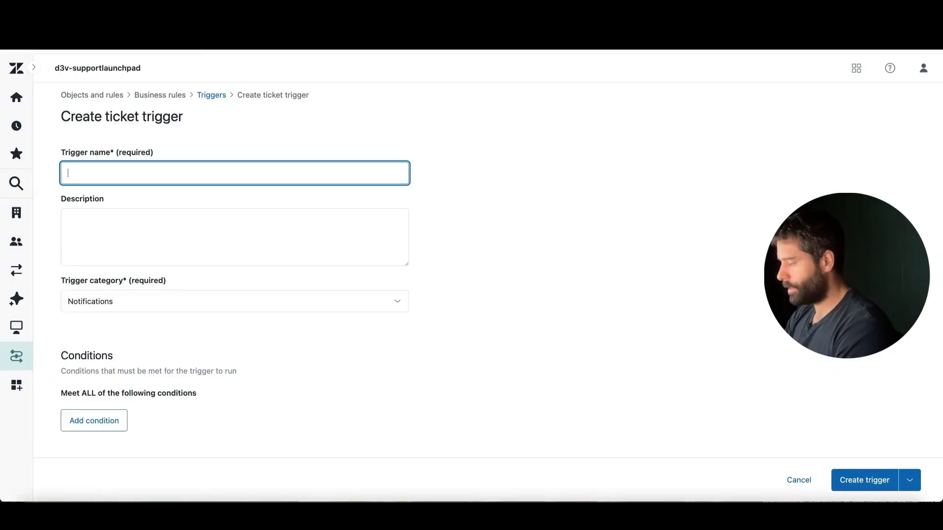
{"action": "type", "text": "n8n-solved"}
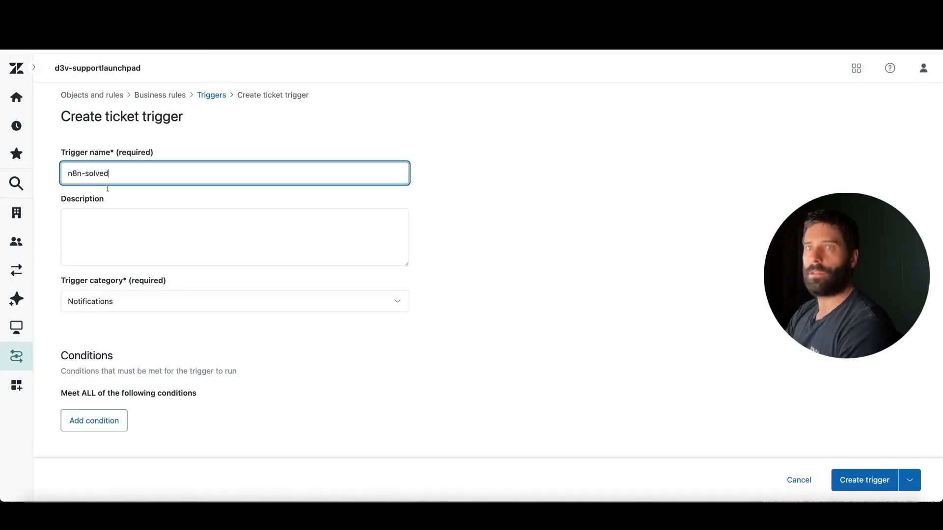
Step: Add a condition to the Meet ALL group requiring that Ticket > Ticket status Is Solved
{"action": "scroll", "coordinate": [131, 271], "scroll_direction": "down", "scroll_amount": 4}
{"action": "left_click", "coordinate": [103, 255]}
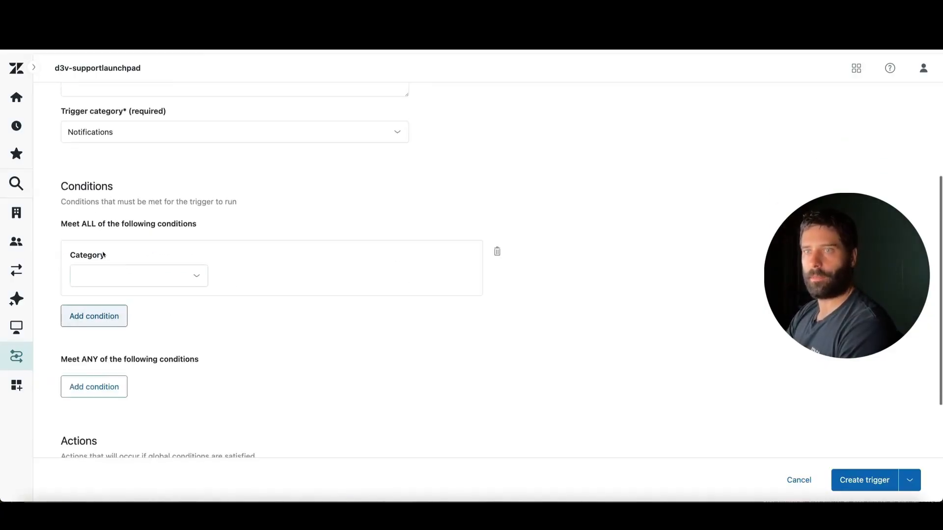
{"action": "left_click", "coordinate": [105, 275]}
{"action": "type", "text": "t > Ticket"}
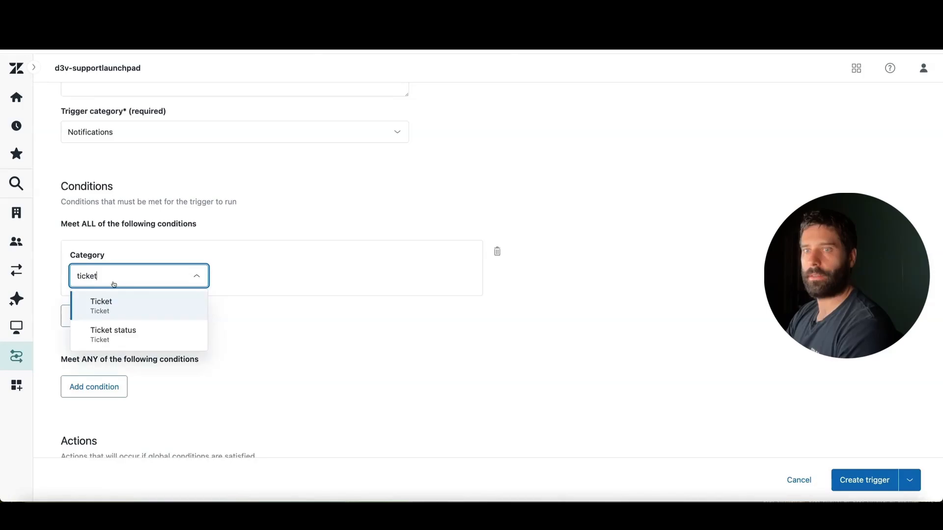
{"action": "left_click", "coordinate": [96, 331]}
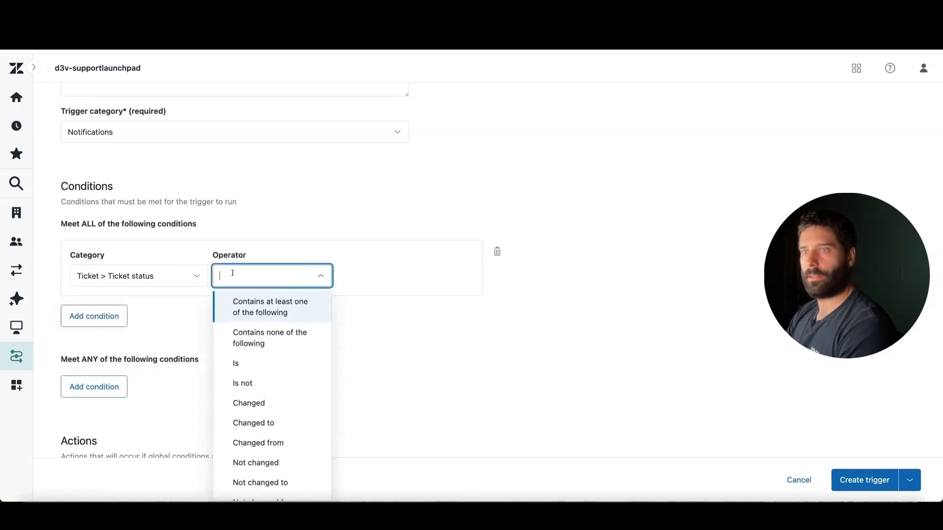
{"action": "left_click", "coordinate": [265, 363]}
{"action": "left_click", "coordinate": [370, 275]}
{"action": "left_click", "coordinate": [366, 362]}
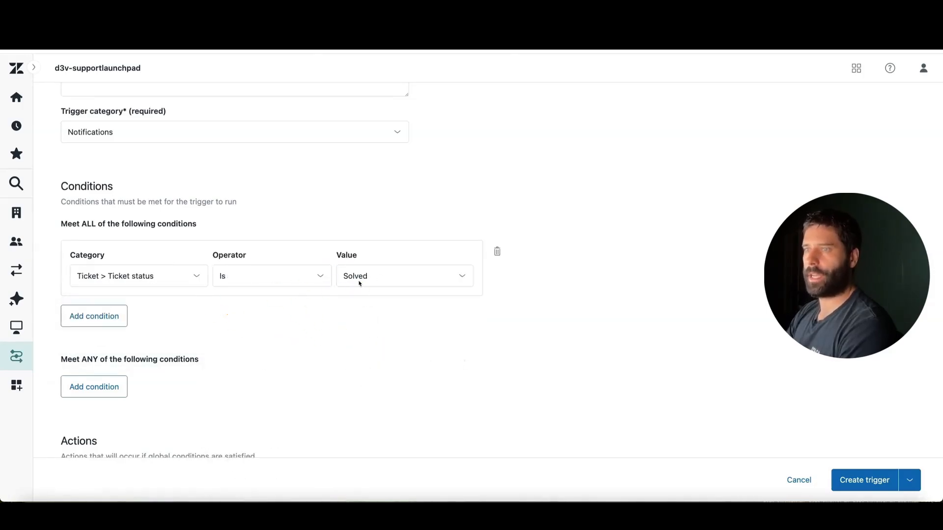
Step: Change the operator of the Solved ticket status condition to Changed to
{"action": "left_click", "coordinate": [305, 278]}
{"action": "scroll", "coordinate": [286, 314], "scroll_direction": "down", "scroll_amount": 1}
{"action": "left_click", "coordinate": [265, 409]}
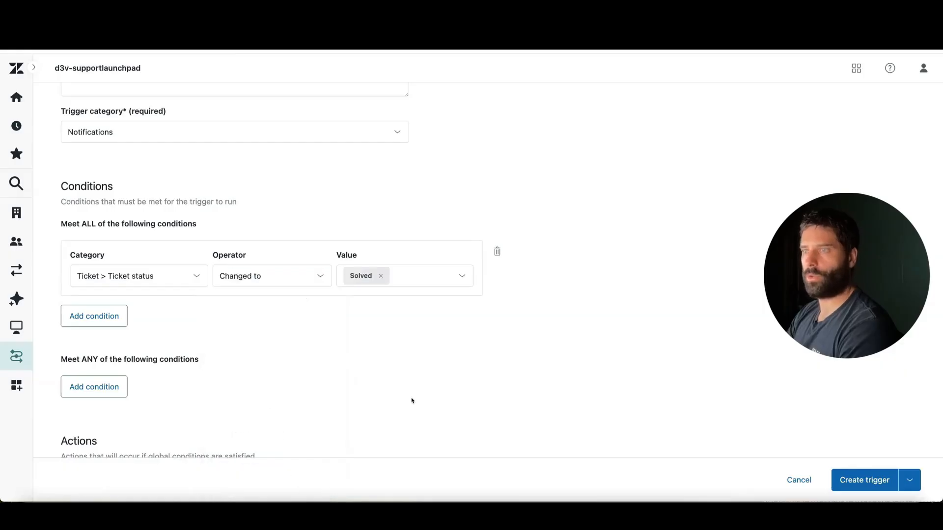
{"action": "mouse_move", "coordinate": [261, 379]}
{"action": "left_mouse_down"}
{"action": "mouse_move", "coordinate": [163, 302]}
{"action": "mouse_move", "coordinate": [210, 288]}
{"action": "mouse_move", "coordinate": [291, 288]}
{"action": "mouse_move", "coordinate": [223, 288]}
{"action": "mouse_move", "coordinate": [242, 283]}
{"action": "mouse_move", "coordinate": [348, 276]}
{"action": "mouse_move", "coordinate": [352, 289]}
{"action": "mouse_move", "coordinate": [349, 278]}
{"action": "mouse_move", "coordinate": [270, 333]}
{"action": "mouse_move", "coordinate": [331, 294]}
{"action": "mouse_move", "coordinate": [249, 285]}
{"action": "mouse_move", "coordinate": [202, 299]}
{"action": "mouse_move", "coordinate": [190, 287]}
{"action": "mouse_move", "coordinate": [269, 312]}
{"action": "mouse_move", "coordinate": [247, 278]}
{"action": "mouse_move", "coordinate": [353, 281]}
{"action": "left_mouse_up"}
Step: Add an action to the n8n-solved trigger that notifies by active webhook, using n8n-webhook
{"action": "scroll", "coordinate": [335, 333], "scroll_direction": "down", "scroll_amount": 4}
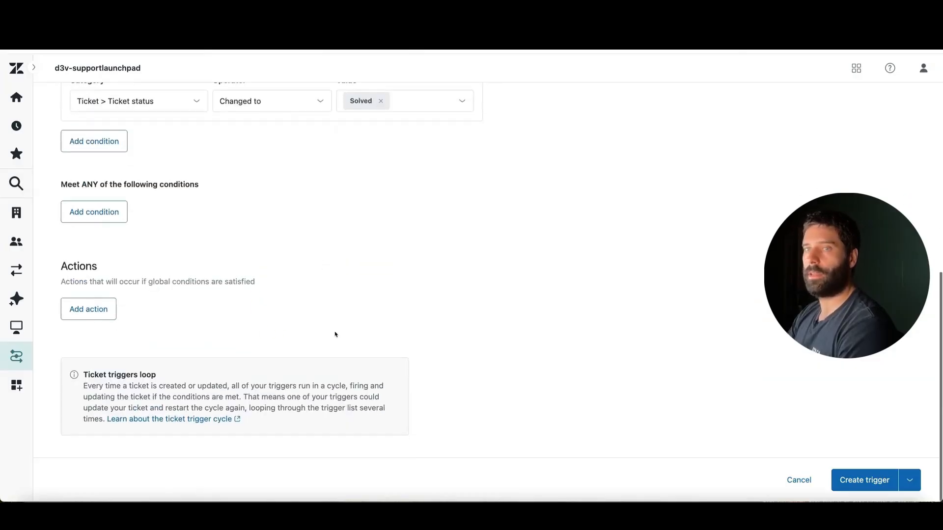
{"action": "left_click", "coordinate": [105, 313]}
{"action": "left_click", "coordinate": [105, 334]}
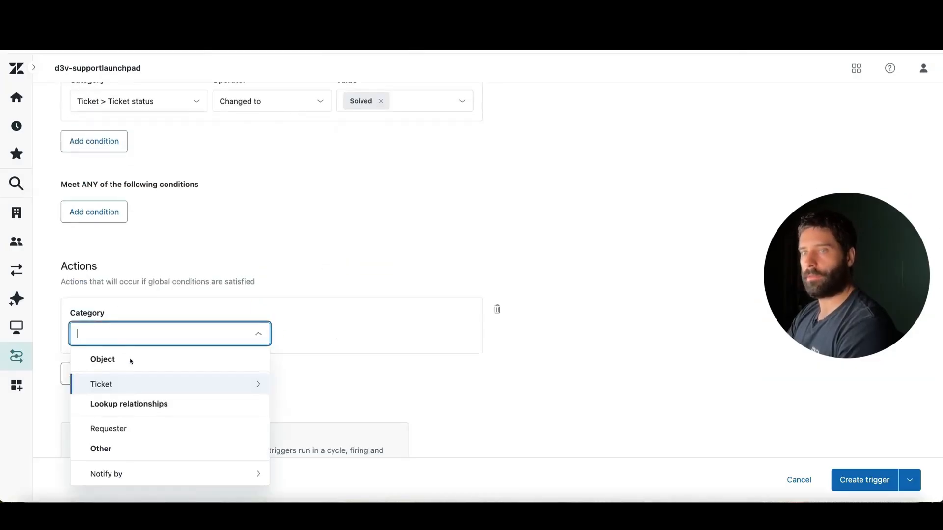
{"action": "left_click", "coordinate": [115, 473]}
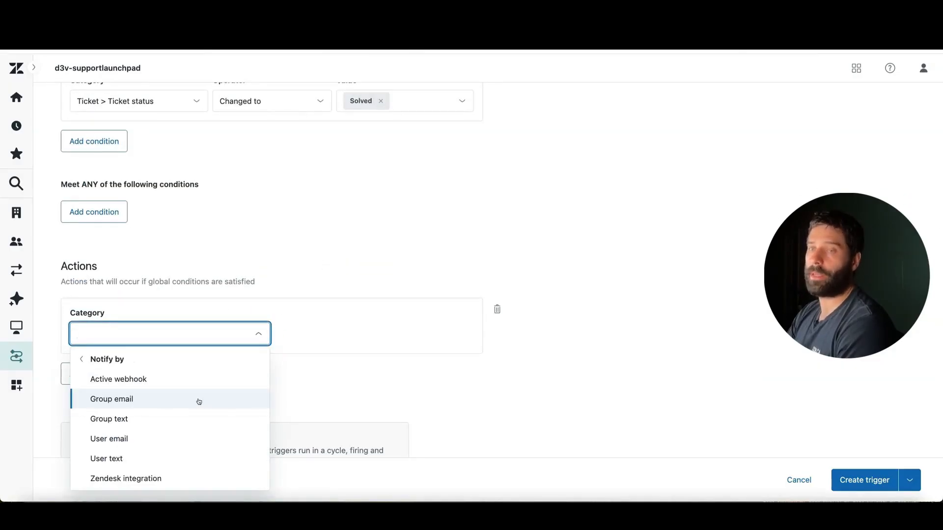
{"action": "left_click", "coordinate": [142, 378]}
{"action": "left_click", "coordinate": [326, 333]}
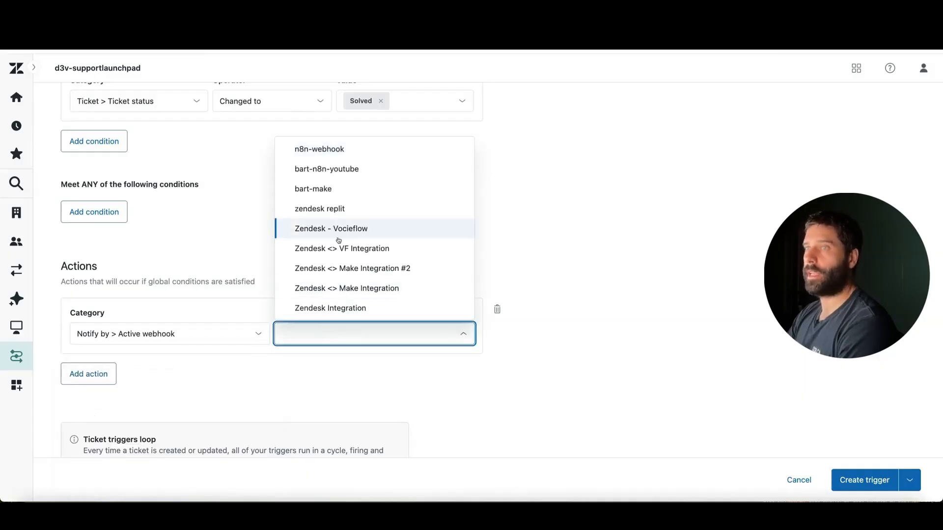
{"action": "left_click", "coordinate": [322, 149]}
Step: Fill the solved trigger's JSON body with the key "ticket_id" and the value "{{ticket.id}}"
{"action": "scroll", "coordinate": [304, 263], "scroll_direction": "down", "scroll_amount": 5}
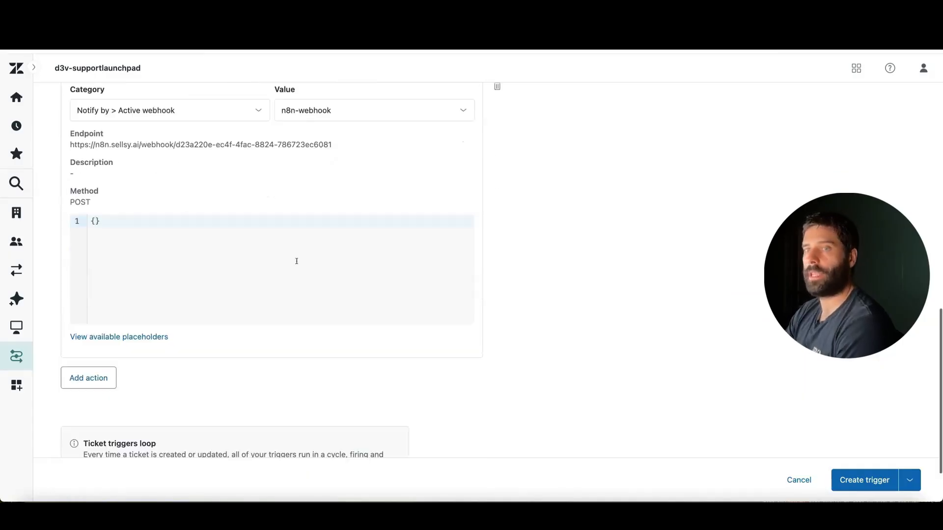
{"action": "left_click", "coordinate": [95, 221]}
{"action": "key", "text": "Return"}
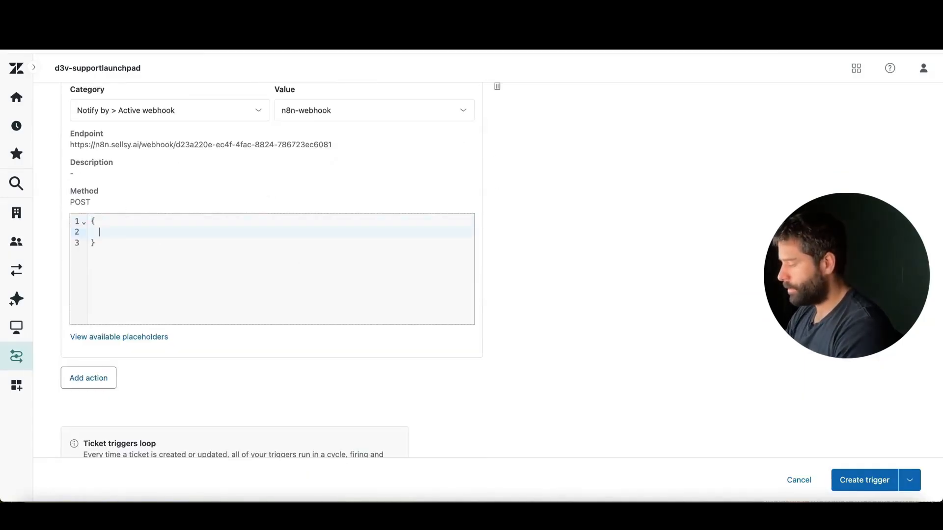
{"action": "type", "text": "\"ticket_"}
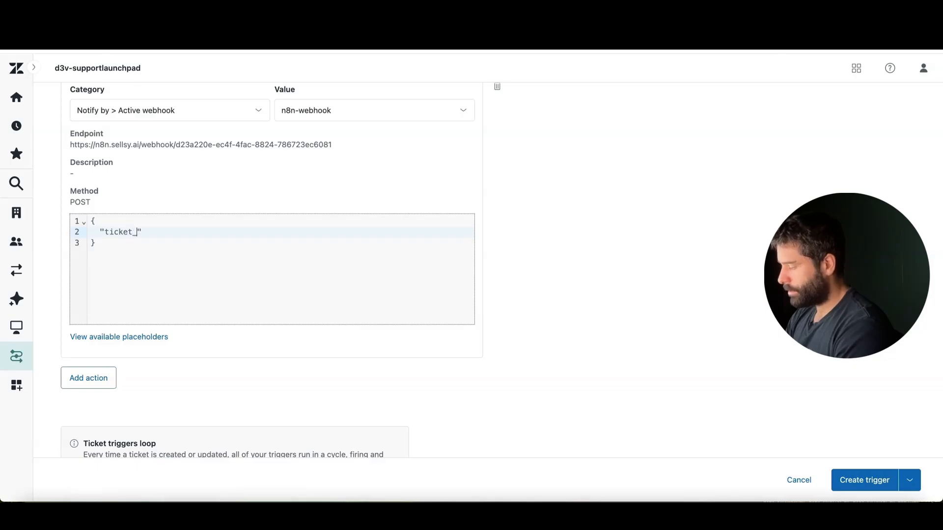
{"action": "type", "text": "id"}
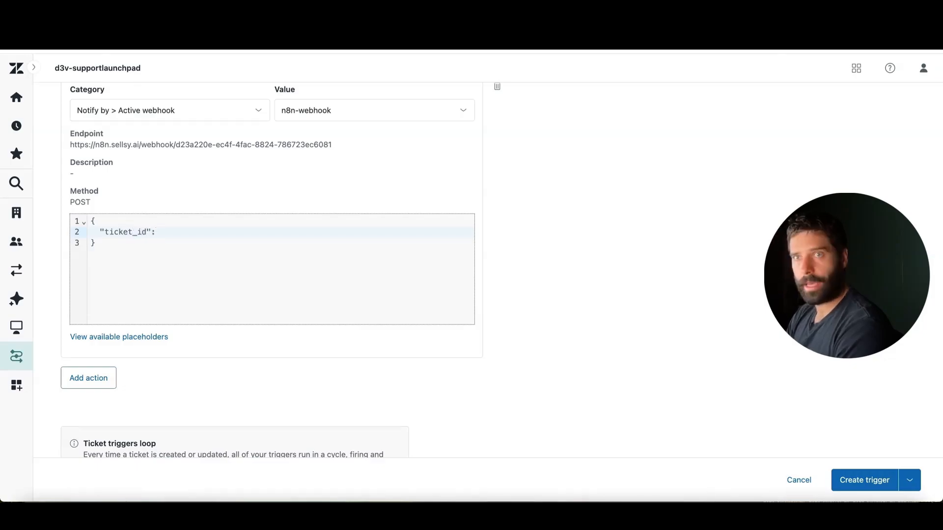
{"action": "type", "text": "\": \"{{ticket.id}}"}
{"action": "key", "text": "BackSpace"}
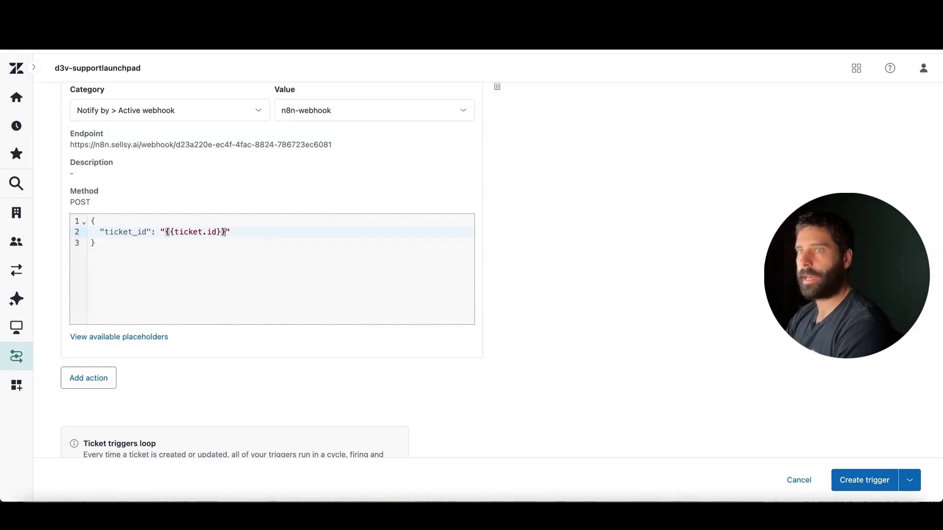
{"action": "left_click", "coordinate": [342, 289]}
Step: Create the n8n-solved trigger and expand the Notifications category in the trigger list
{"action": "left_click", "coordinate": [855, 481]}
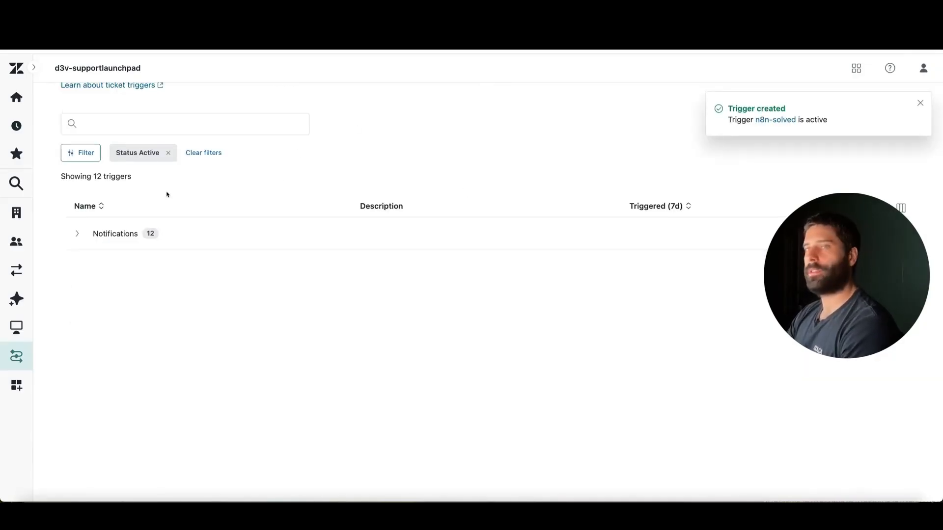
{"action": "left_click", "coordinate": [147, 234]}
{"action": "scroll", "coordinate": [219, 339], "scroll_direction": "down", "scroll_amount": 3}
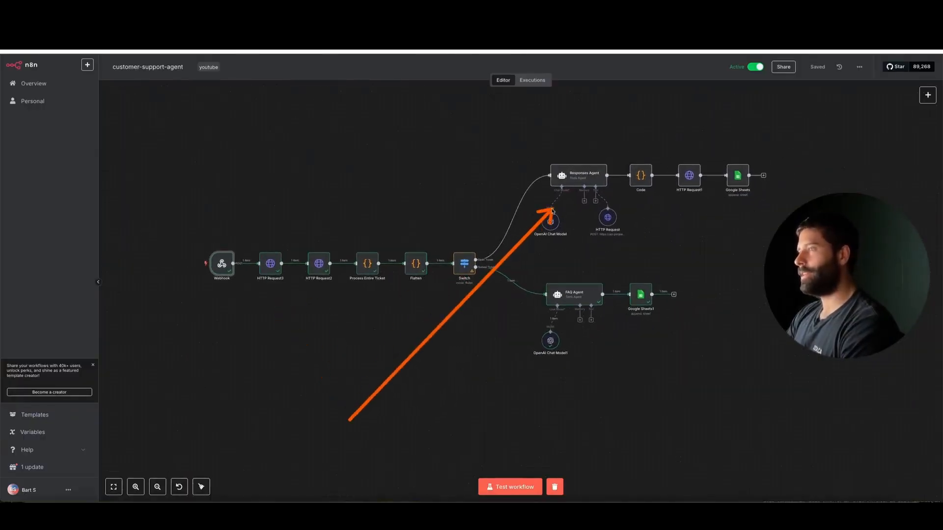
{"action": "key", "text": "Escape"}
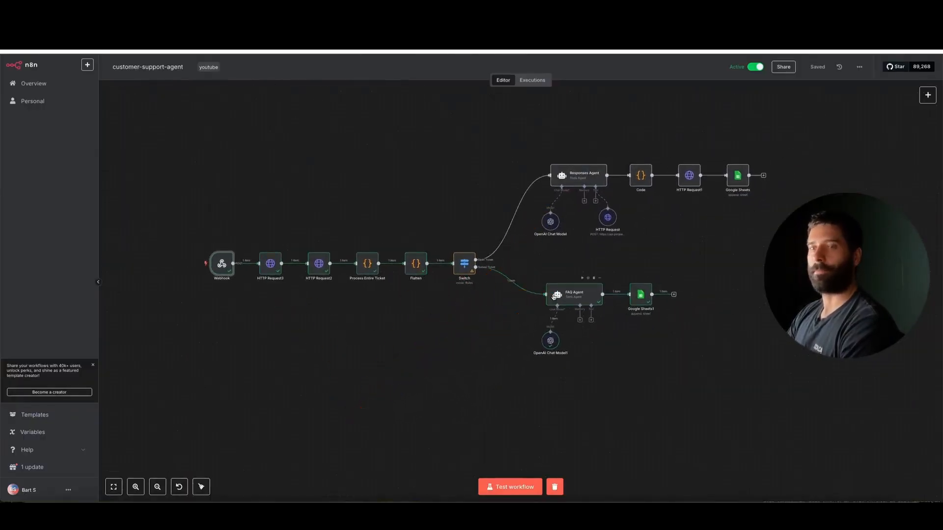